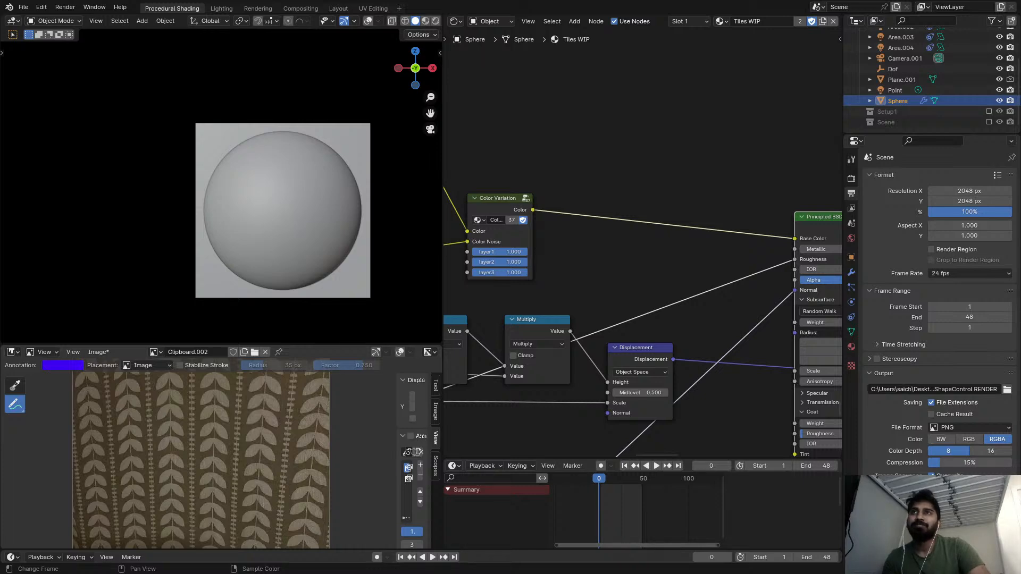
- Copy the leaf-pattern reference image from the image editor to the clipboard
{"action": "scroll", "coordinate": [218, 445], "scroll_direction": "up", "scroll_amount": 3}
{"action": "scroll", "coordinate": [238, 432], "scroll_direction": "down", "scroll_amount": 4}
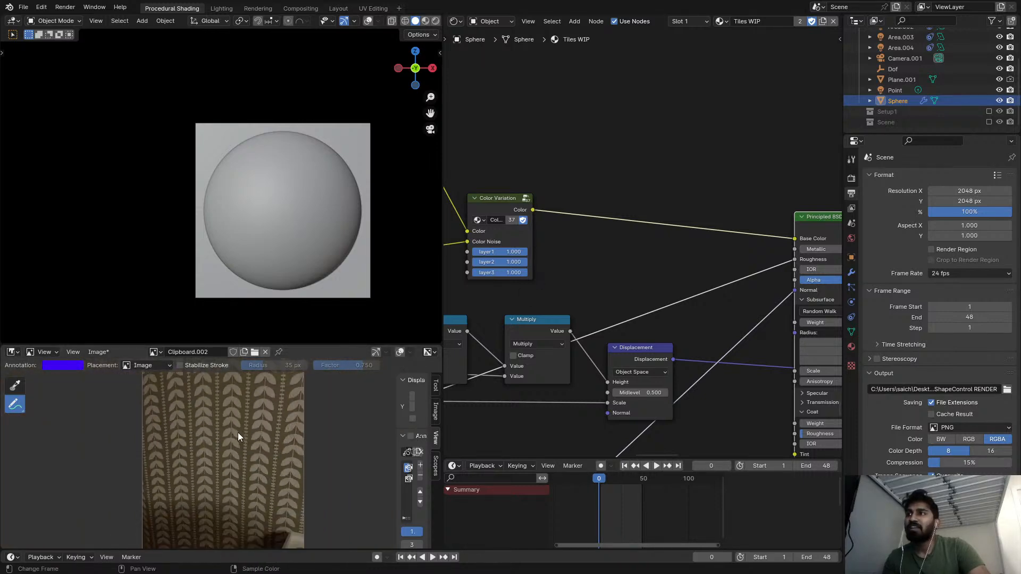
{"action": "scroll", "coordinate": [238, 432], "scroll_direction": "up", "scroll_amount": 4}
{"action": "scroll", "coordinate": [213, 435], "scroll_direction": "down", "scroll_amount": 2}
{"action": "left_click", "coordinate": [99, 351]}
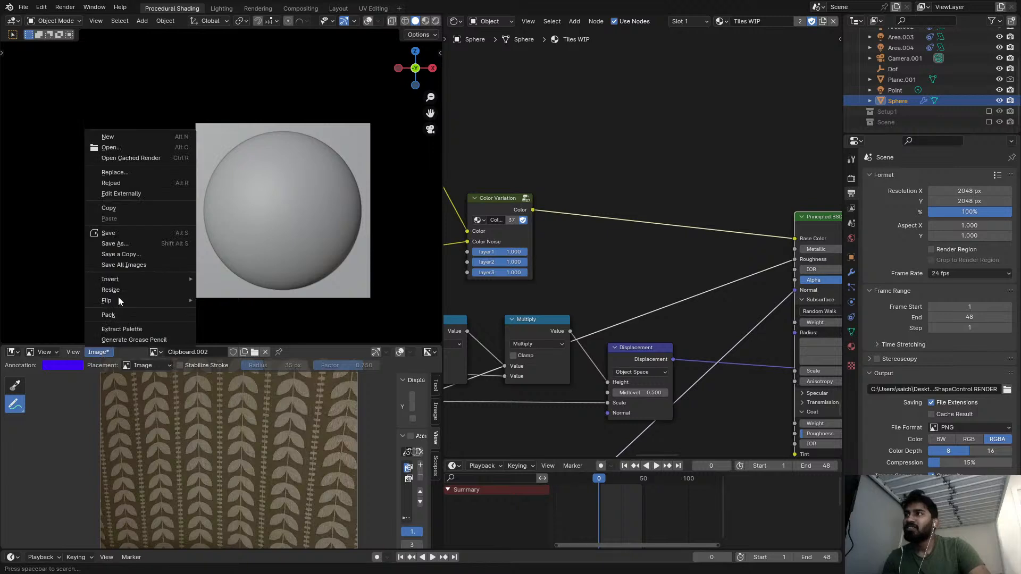
{"action": "left_click", "coordinate": [113, 209]}
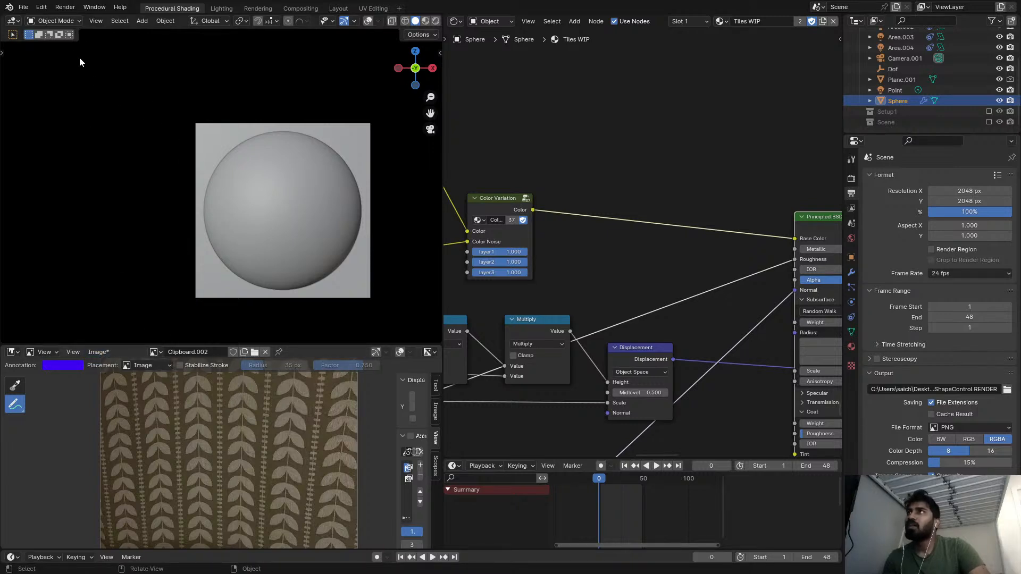
- Start a new file, saving the changes to TileKit_V3_basic.blend and its modified images
{"action": "scroll", "coordinate": [332, 212], "scroll_direction": "up", "scroll_amount": 1}
{"action": "middle_click_drag", "start_coordinate": [332, 212], "coordinate": [306, 203], "text": "shift"}
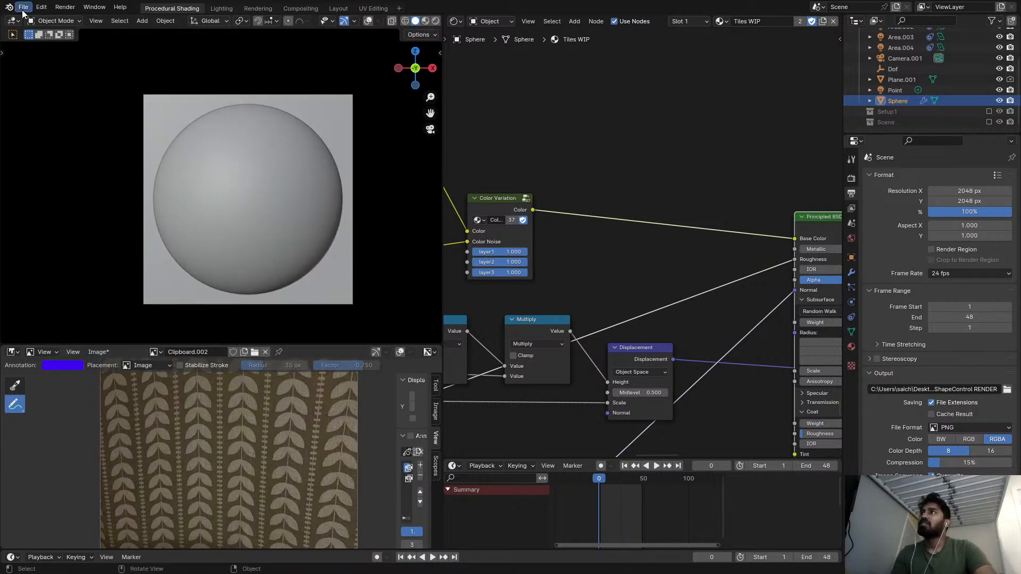
{"action": "left_click", "coordinate": [24, 7]}
{"action": "mouse_move", "coordinate": [37, 24]}
{"action": "left_click", "coordinate": [192, 27]}
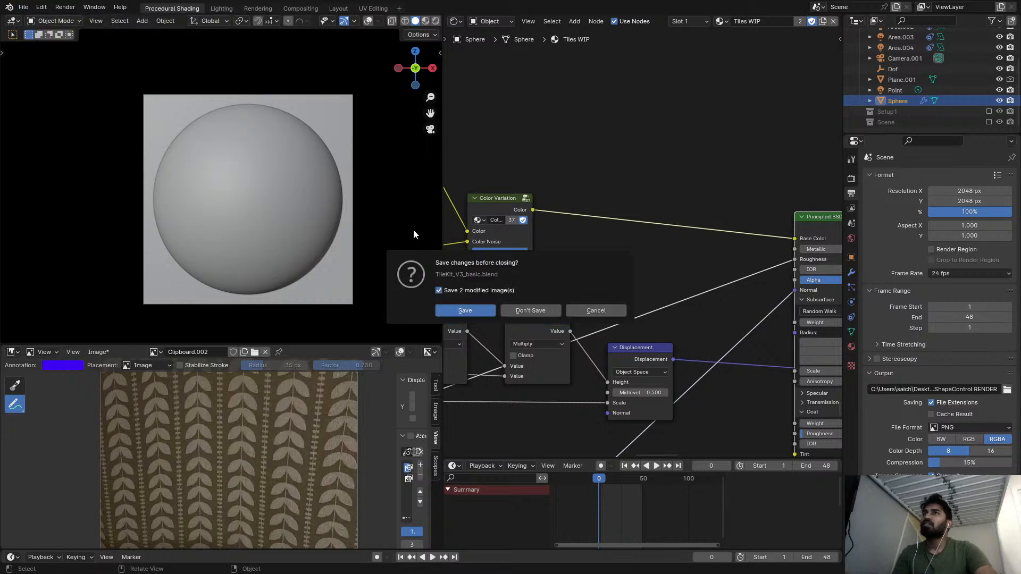
{"action": "left_click", "coordinate": [484, 312]}
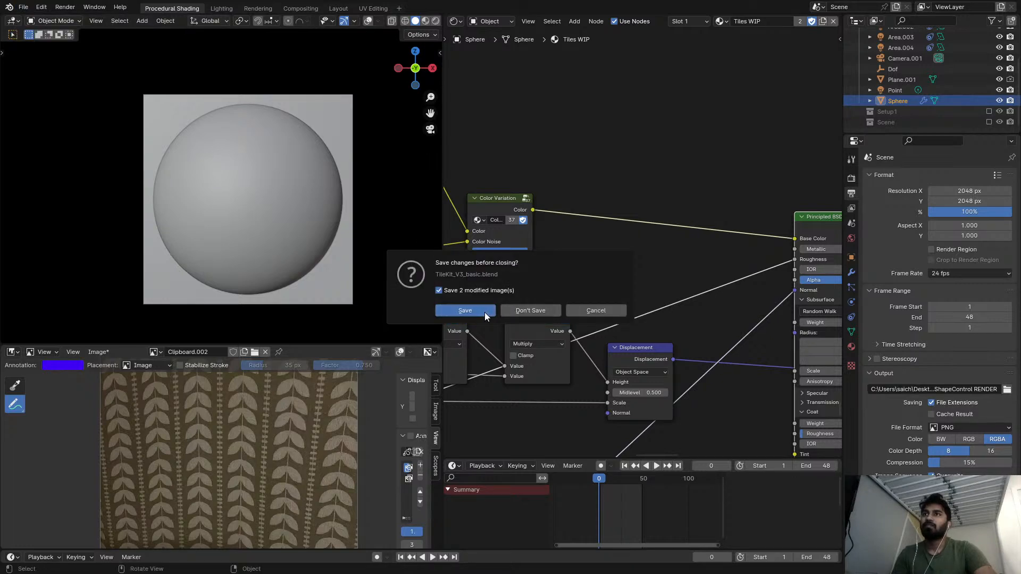
- Switch the new scene's 3D viewport to rendered shading
{"action": "key", "text": "z"}
{"action": "left_click", "coordinate": [160, 53]}
{"action": "left_click", "coordinate": [189, 166]}
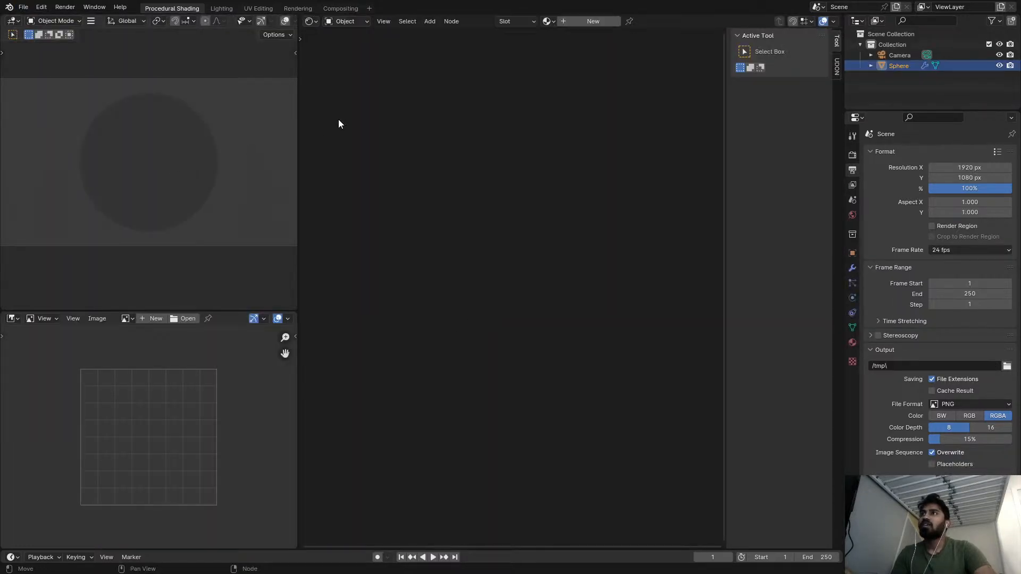
- Add an environment texture with mapping to the world's Background node and load graffiti_shelter_4k.exr into it
{"action": "left_click", "coordinate": [343, 24]}
{"action": "left_click", "coordinate": [350, 57]}
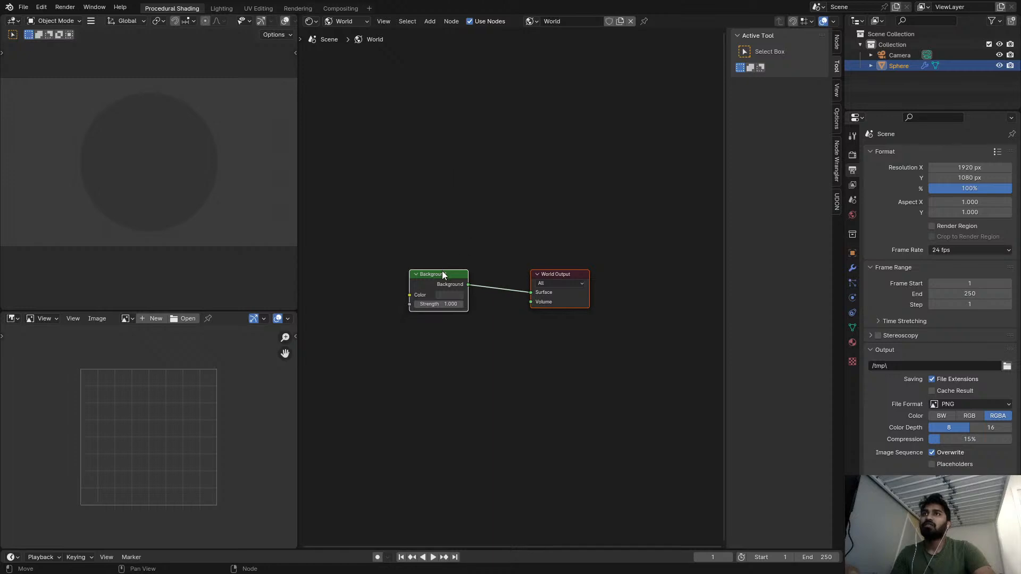
{"action": "key", "text": "ctrl+t"}
{"action": "middle_click_drag", "start_coordinate": [448, 280], "coordinate": [476, 273]}
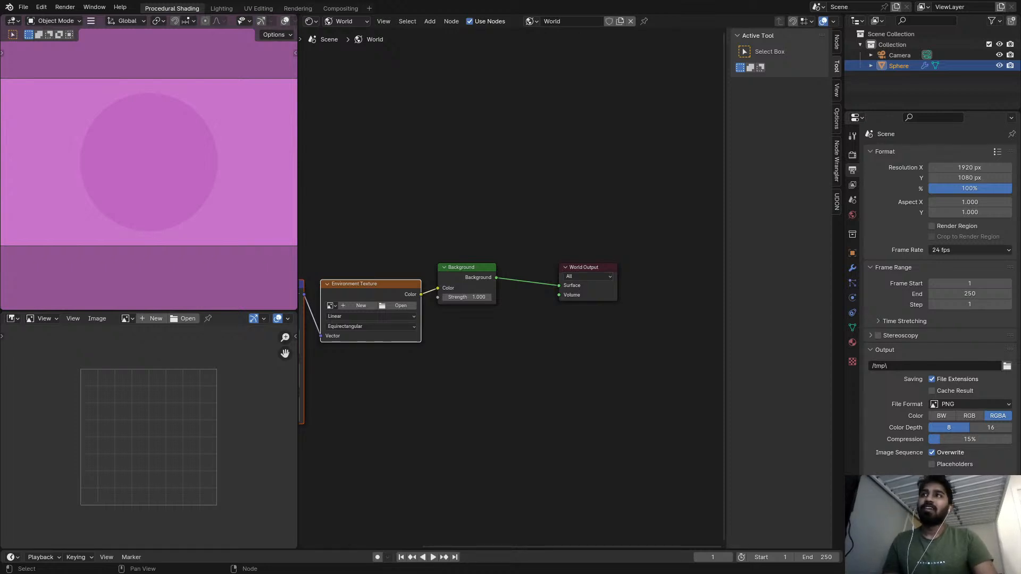
{"action": "middle_click_drag", "start_coordinate": [385, 293], "coordinate": [416, 283]}
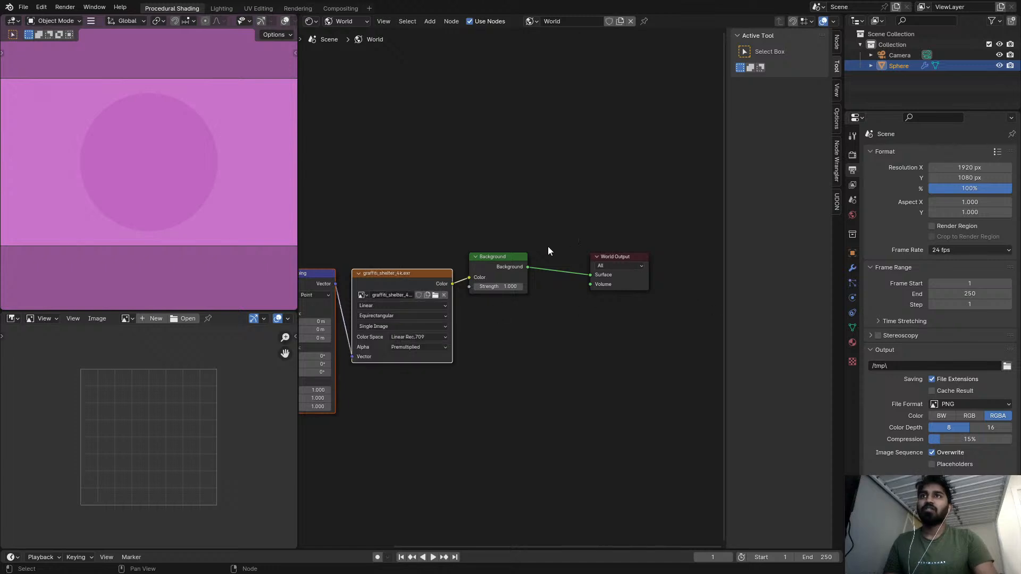
{"action": "middle_click_drag", "start_coordinate": [460, 237], "coordinate": [514, 234]}
{"action": "middle_click_drag", "start_coordinate": [413, 235], "coordinate": [535, 258]}
{"action": "scroll", "coordinate": [512, 235], "scroll_direction": "down", "scroll_amount": 1}
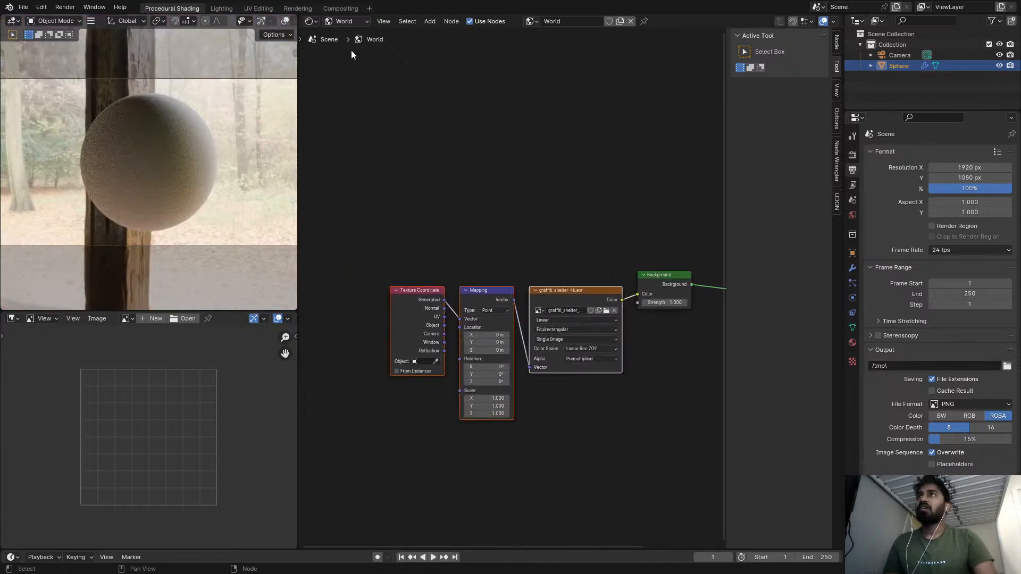
- Return to the object's shader nodes and assign the existing Material to the sphere
{"action": "left_click", "coordinate": [351, 22]}
{"action": "left_click", "coordinate": [352, 41]}
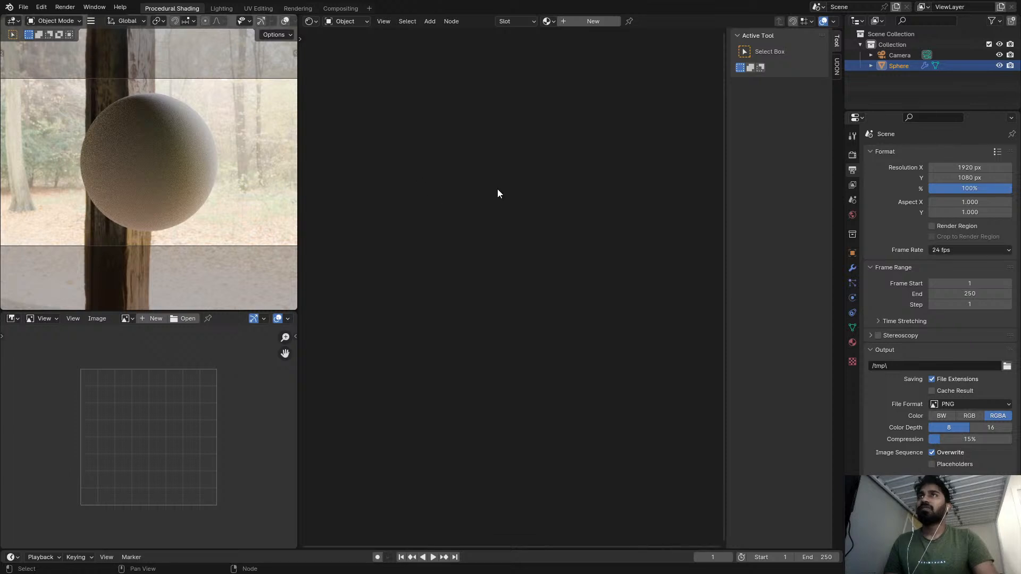
{"action": "left_click", "coordinate": [551, 25]}
{"action": "left_click", "coordinate": [556, 36]}
{"action": "scroll", "coordinate": [579, 215], "scroll_direction": "up", "scroll_amount": 6}
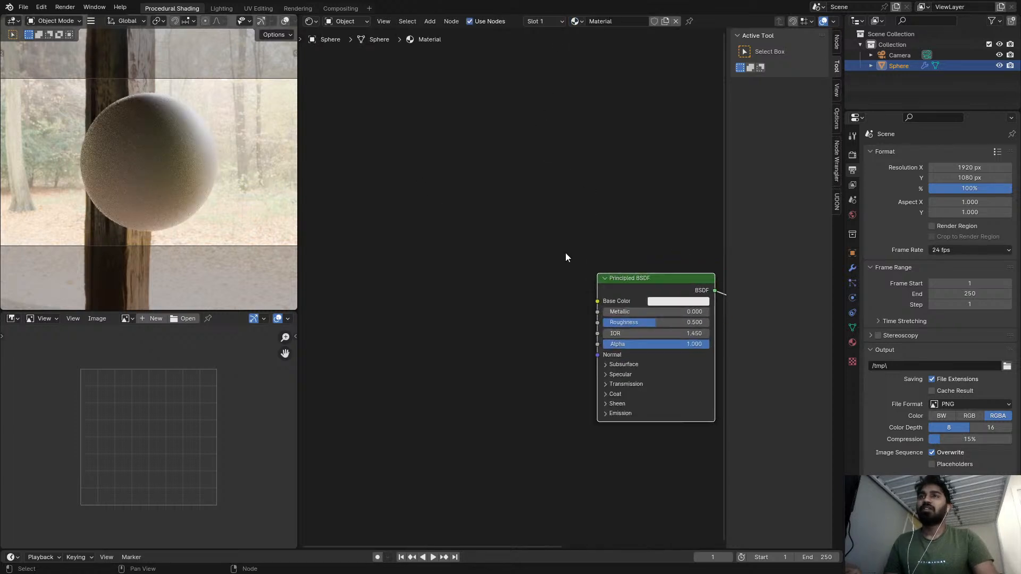
- Add a Vector Math node in front of the Principled BSDF
{"action": "middle_click_drag", "start_coordinate": [498, 286], "coordinate": [522, 220]}
{"action": "key", "text": "shift+a"}
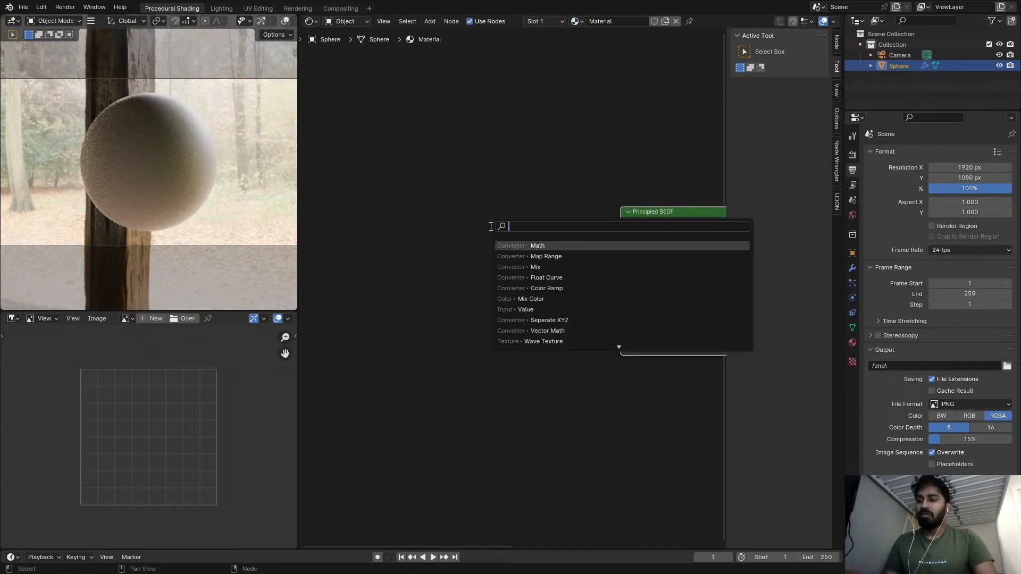
{"action": "type", "text": "vec"}
{"action": "key", "text": "Return"}
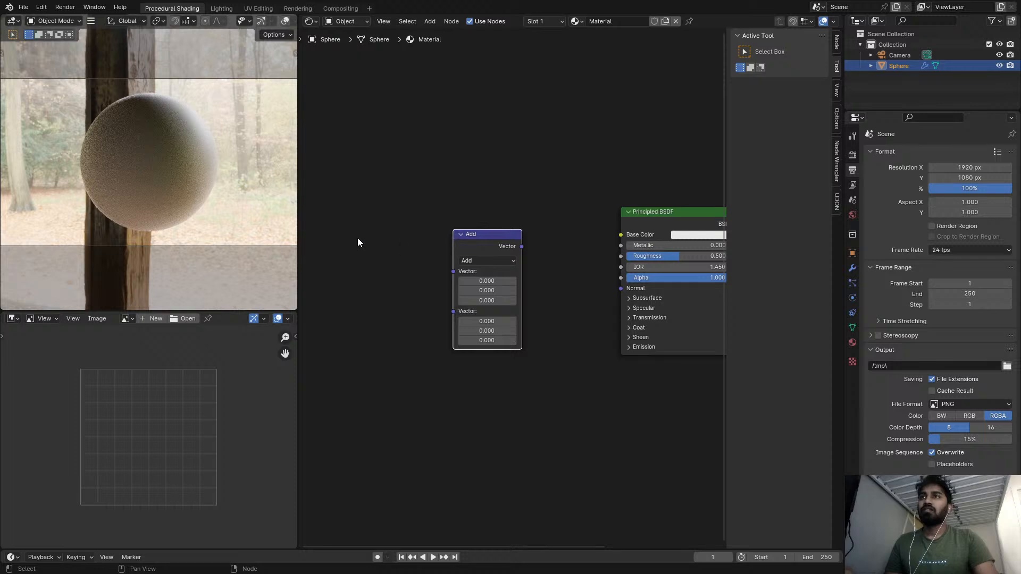
- Add a Texture Coordinate node, remove the extra texture and mapping nodes, and feed UV into the Vector Math node
{"action": "middle_click_drag", "start_coordinate": [358, 238], "coordinate": [560, 230]}
{"action": "key", "text": "ctrl+t"}
{"action": "key", "text": "x"}
{"action": "scroll", "coordinate": [447, 248], "scroll_direction": "up", "scroll_amount": 1}
{"action": "left_click", "coordinate": [425, 242]}
{"action": "key", "text": "x"}
{"action": "left_click_drag", "start_coordinate": [341, 273], "coordinate": [552, 235]}
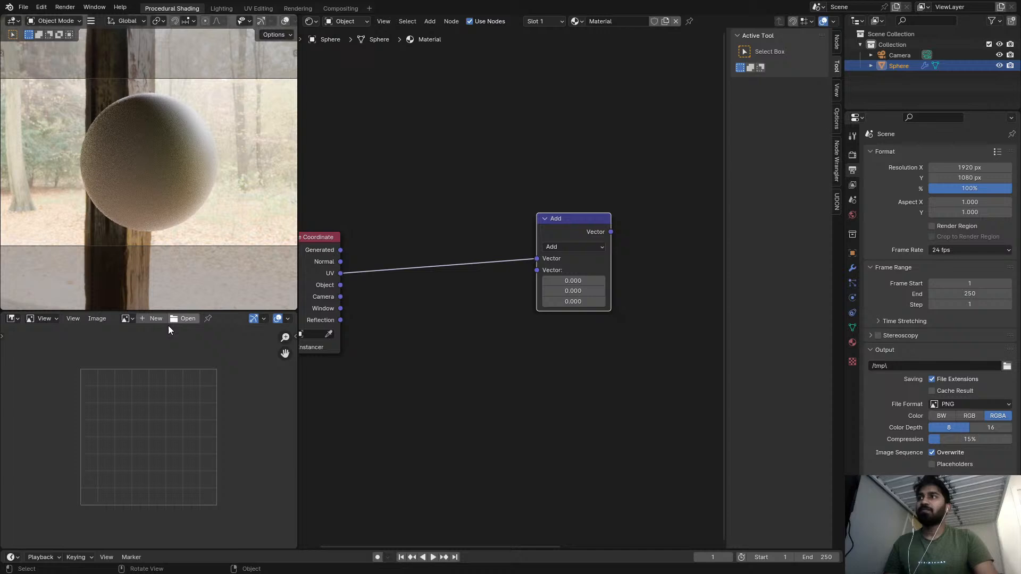
- Paste the copied leaf-pattern reference into the image editor and enlarge one leaf pair
{"action": "left_click", "coordinate": [101, 320]}
{"action": "left_click", "coordinate": [110, 379]}
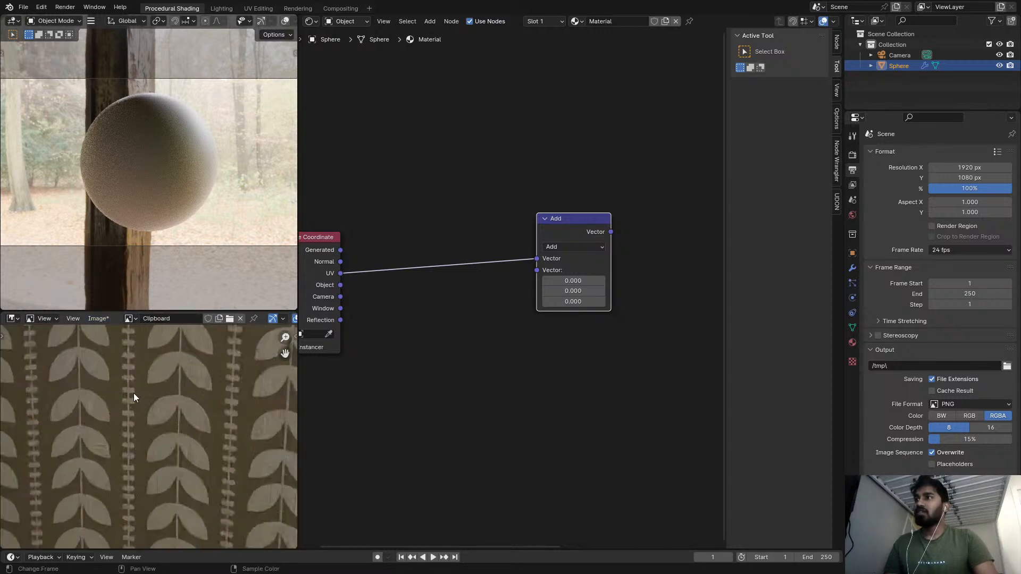
{"action": "scroll", "coordinate": [134, 397], "scroll_direction": "up", "scroll_amount": 3}
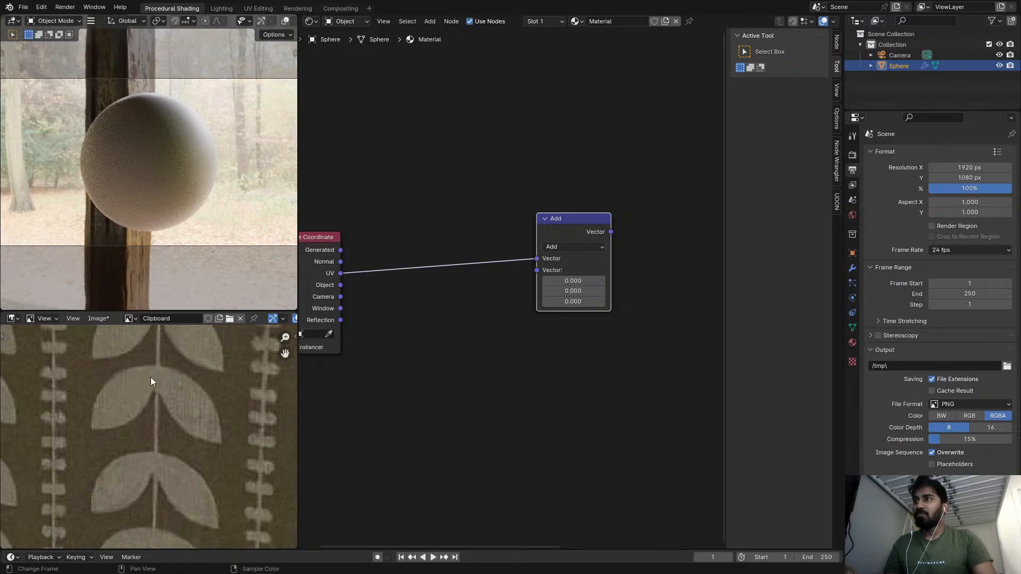
- Move the Vector Math node closer to the Texture Coordinate node and preview its output on the sphere
{"action": "scroll", "coordinate": [509, 348], "scroll_direction": "down", "scroll_amount": 2}
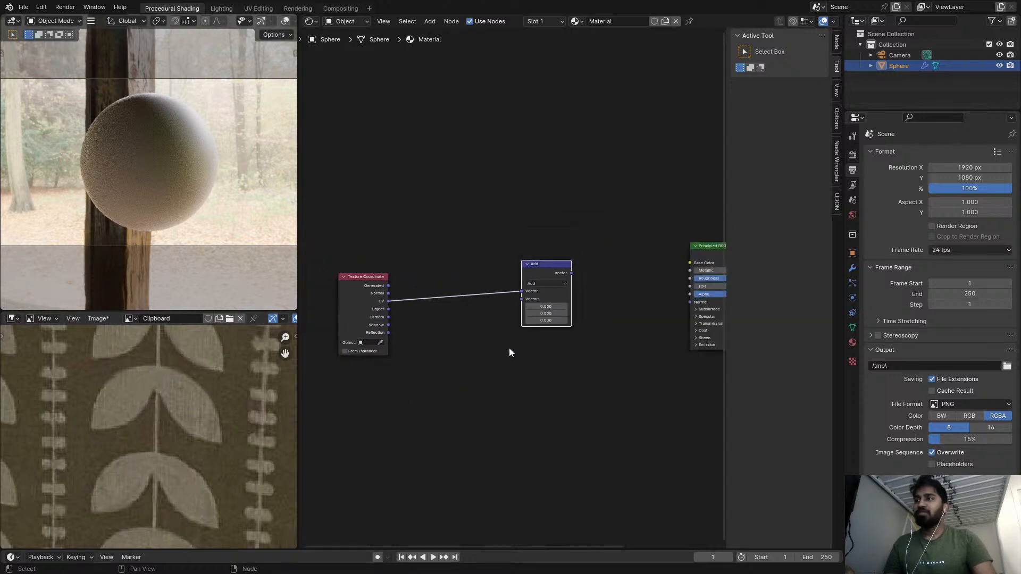
{"action": "scroll", "coordinate": [502, 269], "scroll_direction": "up", "scroll_amount": 2}
{"action": "left_click_drag", "start_coordinate": [503, 267], "coordinate": [454, 264]}
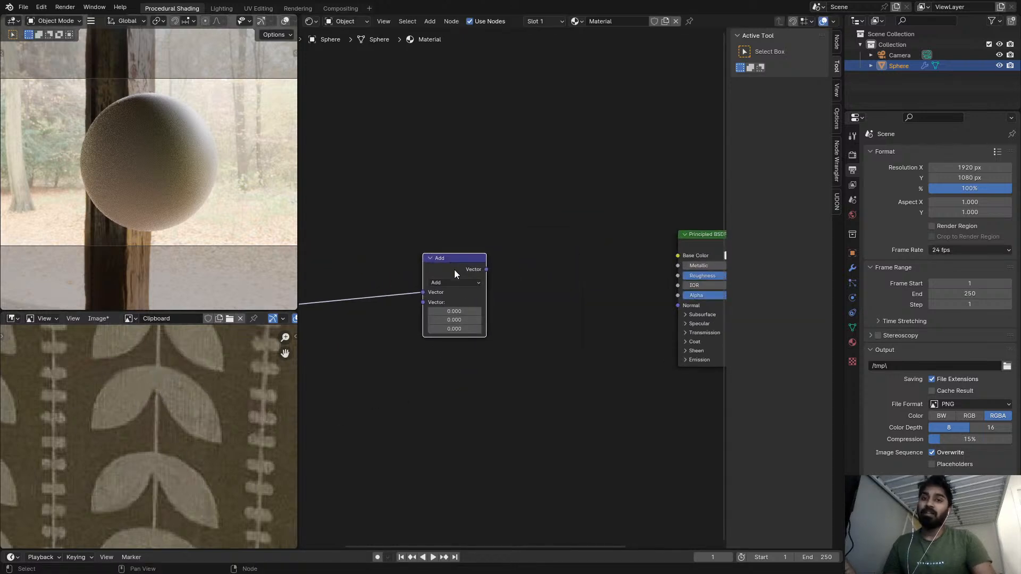
{"action": "scroll", "coordinate": [472, 269], "scroll_direction": "up", "scroll_amount": 1}
{"action": "left_click", "coordinate": [462, 276], "text": "ctrl+shift"}
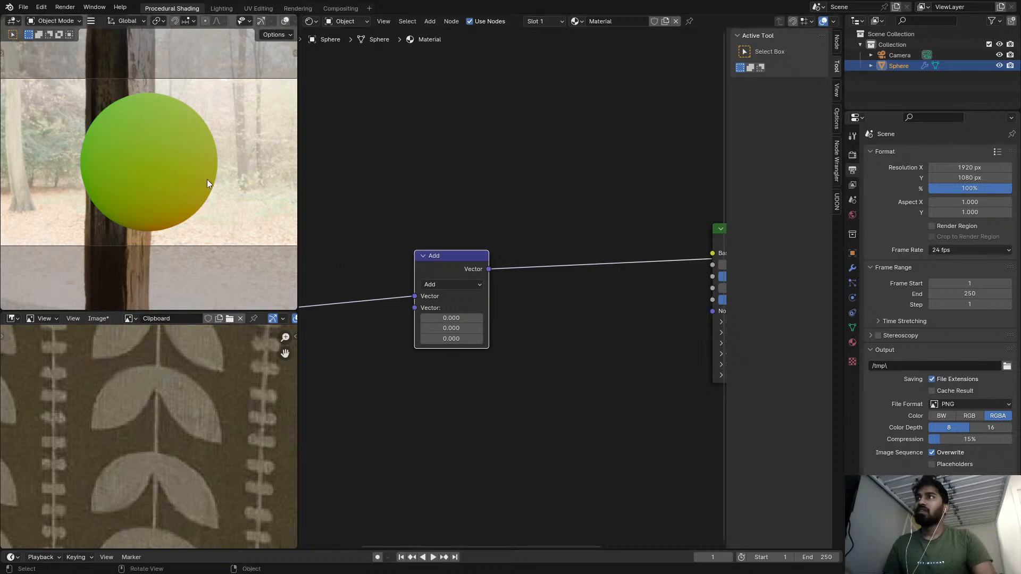
- Replace the sphere with a mesh plane and show it from the top view
{"action": "key", "text": "x"}
{"action": "left_click", "coordinate": [193, 177]}
{"action": "key", "text": "shift+a"}
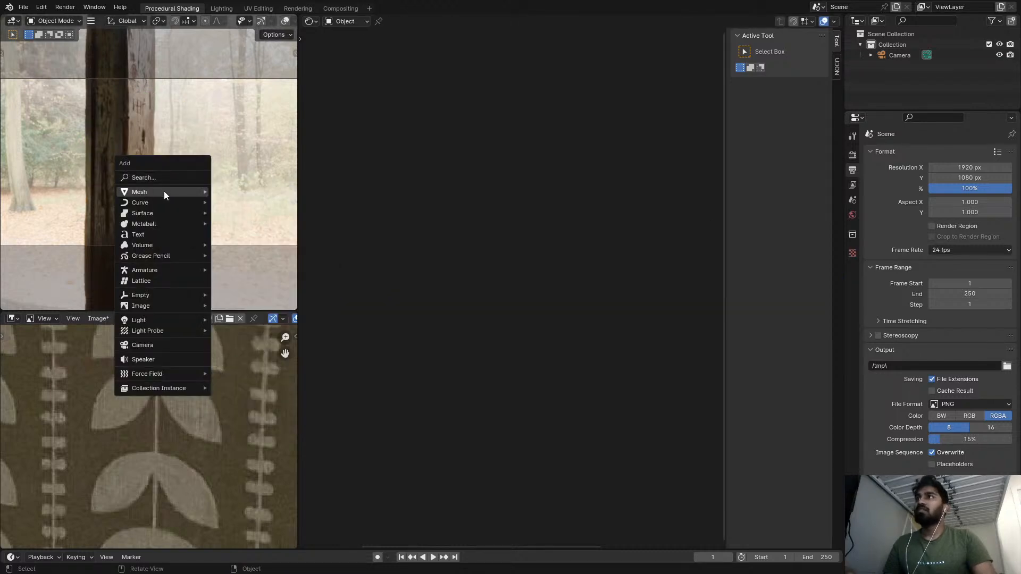
{"action": "mouse_move", "coordinate": [164, 192]}
{"action": "left_click", "coordinate": [223, 190]}
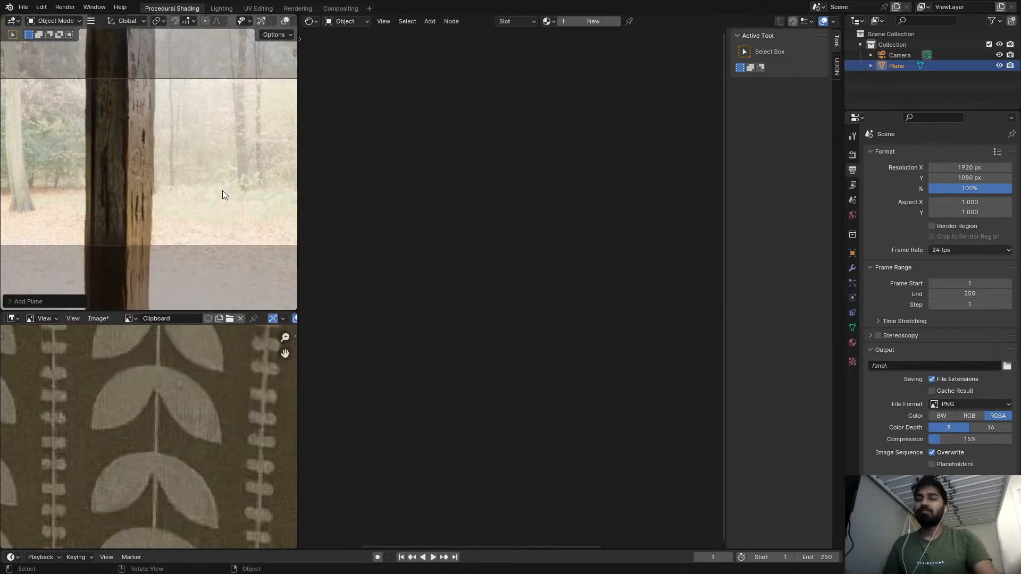
{"action": "key", "text": "KP_7"}
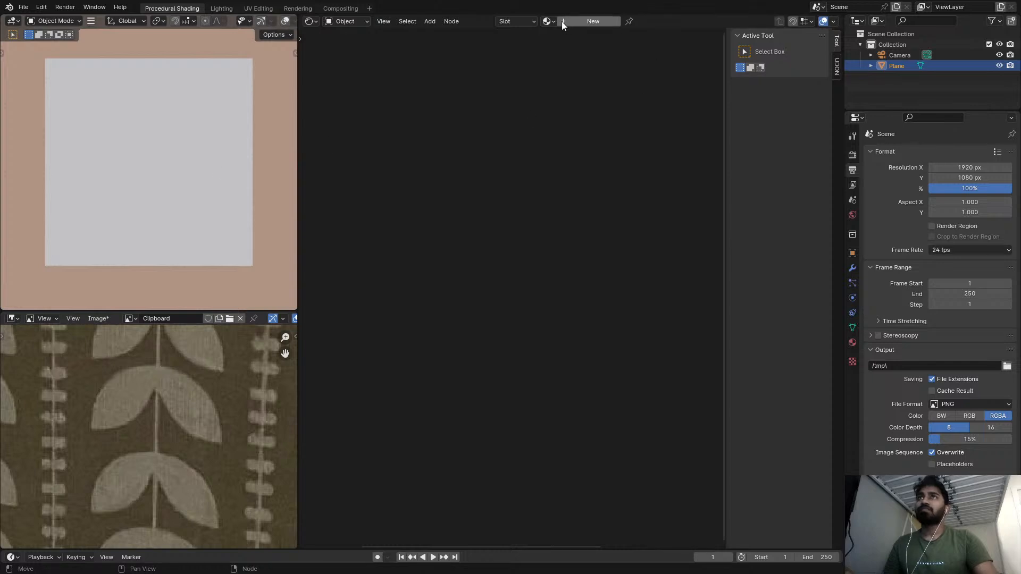
- Assign the existing Material to the plane
{"action": "left_click", "coordinate": [552, 22]}
{"action": "left_click", "coordinate": [564, 37]}
{"action": "middle_click_drag", "start_coordinate": [474, 175], "coordinate": [662, 157]}
{"action": "scroll", "coordinate": [614, 201], "scroll_direction": "down", "scroll_amount": 2}
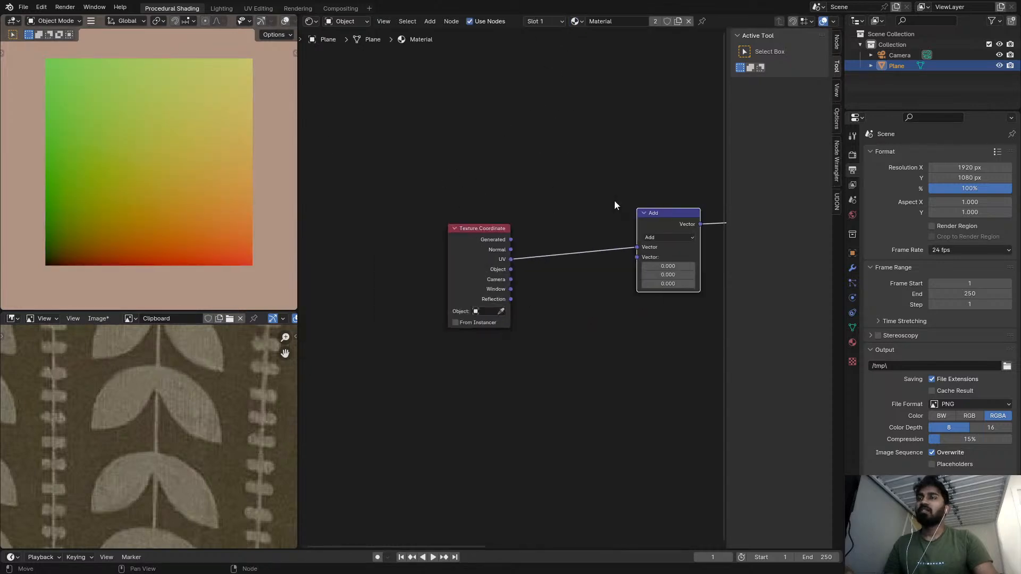
- Set the Vector Math node's operation to Length and preview it on the plane
{"action": "scroll", "coordinate": [582, 212], "scroll_direction": "up", "scroll_amount": 1}
{"action": "middle_click_drag", "start_coordinate": [654, 205], "coordinate": [495, 232]}
{"action": "scroll", "coordinate": [539, 229], "scroll_direction": "up", "scroll_amount": 1}
{"action": "left_click", "coordinate": [541, 245]}
{"action": "key", "text": "l"}
{"action": "left_click", "coordinate": [547, 224], "text": "ctrl+shift"}
- Insert a Math node after the Length node and set its operation to Greater Than
{"action": "key", "text": "shift+a"}
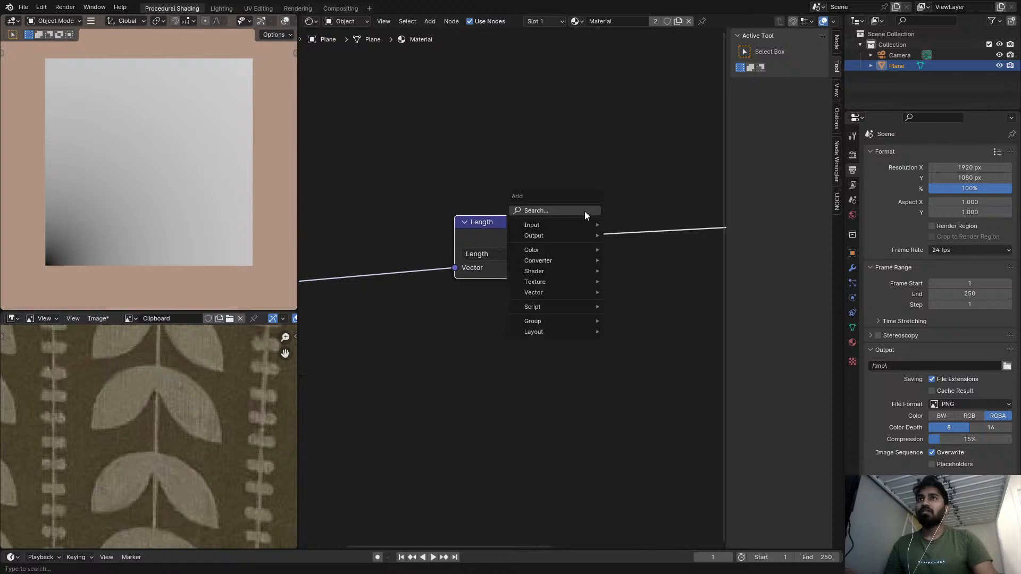
{"action": "type", "text": "add"}
{"action": "key", "text": "Return"}
{"action": "left_click", "coordinate": [662, 264]}
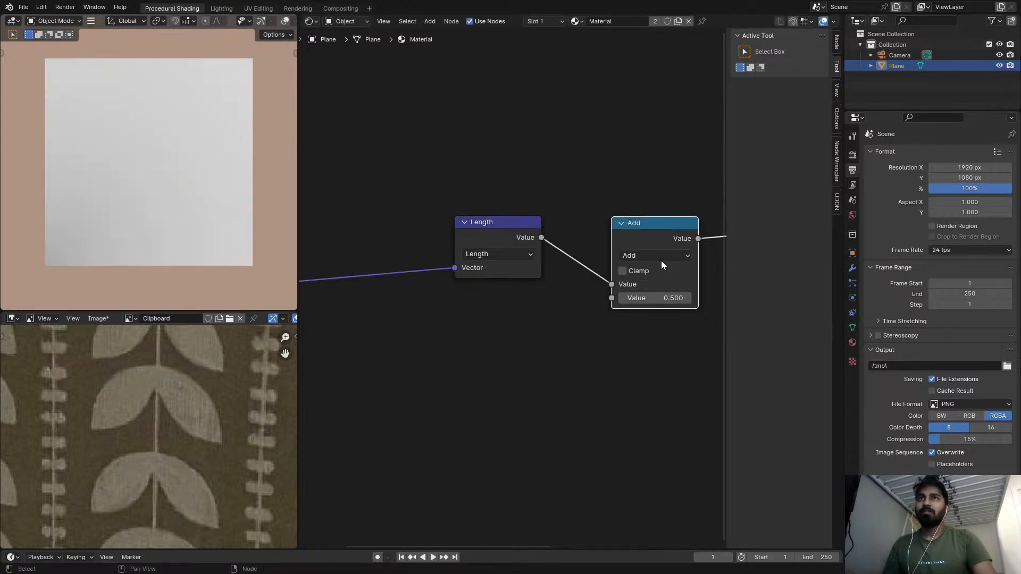
{"action": "left_click", "coordinate": [655, 255]}
{"action": "key", "text": "g"}
{"action": "middle_click_drag", "start_coordinate": [511, 266], "coordinate": [608, 231]}
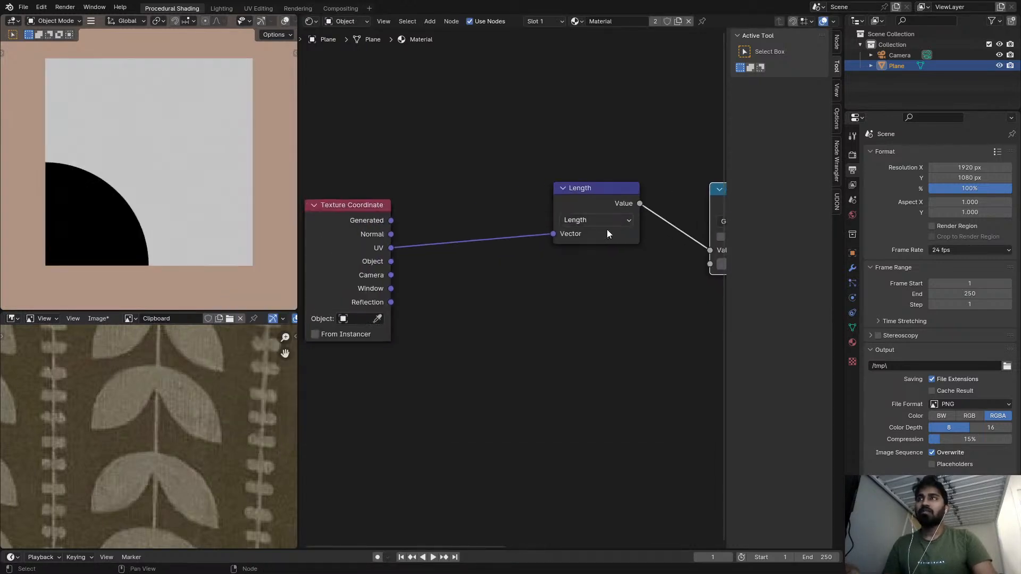
{"action": "scroll", "coordinate": [544, 237], "scroll_direction": "down", "scroll_amount": 2}
{"action": "key", "text": "shift+a"}
{"action": "type", "text": "s"}
{"action": "type", "text": "vec"}
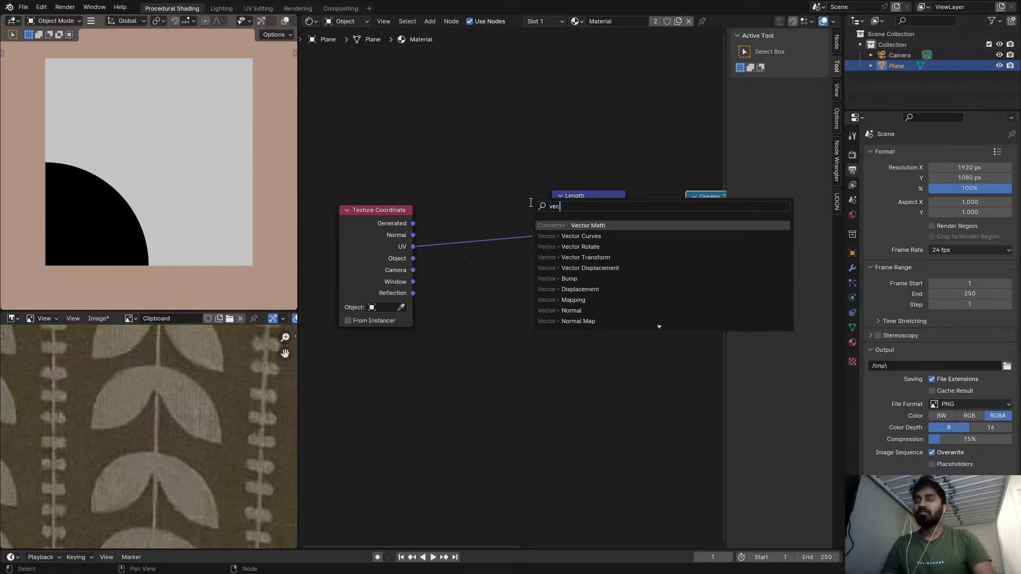
{"action": "key", "text": "Escape"}
- Delete the Length node while keeping UV connected to the Greater Than node
{"action": "left_click", "coordinate": [570, 203]}
{"action": "key", "text": "ctrl+x"}
{"action": "middle_click_drag", "start_coordinate": [600, 203], "coordinate": [535, 205]}
- Add a Gradient Texture node above the UV link and preview it on the plane
{"action": "key", "text": "shift+a"}
{"action": "key", "text": "s"}
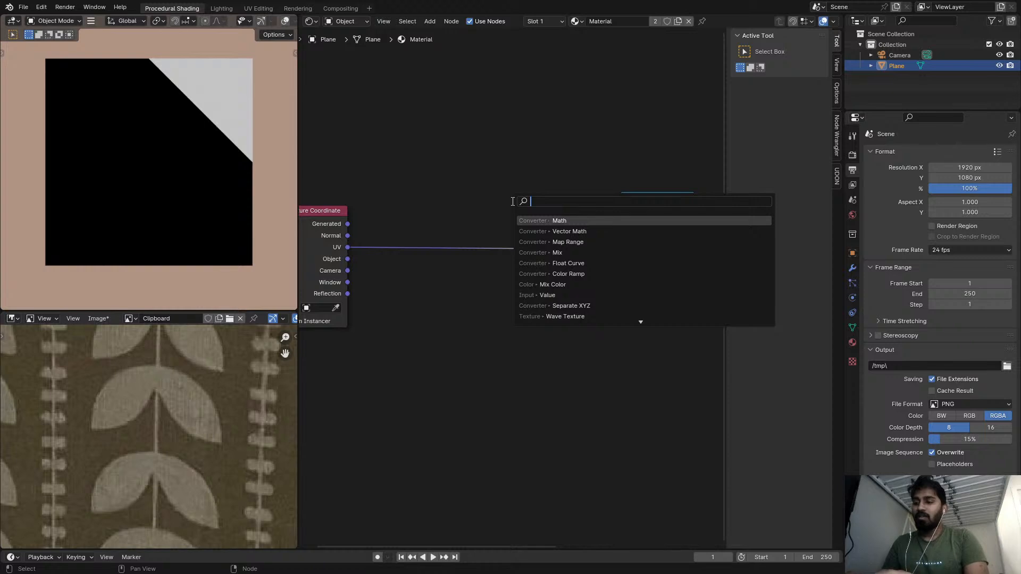
{"action": "type", "text": "gra"}
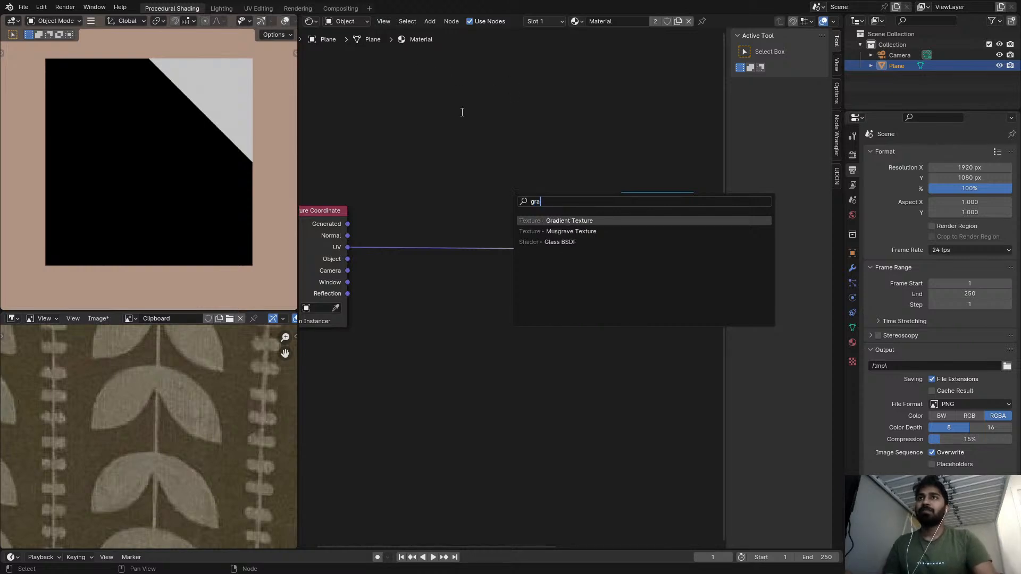
{"action": "left_click", "coordinate": [552, 220]}
{"action": "left_click_drag", "start_coordinate": [349, 248], "coordinate": [500, 204]}
{"action": "key", "text": "Escape"}
{"action": "left_click", "coordinate": [509, 170], "text": "ctrl+shift"}
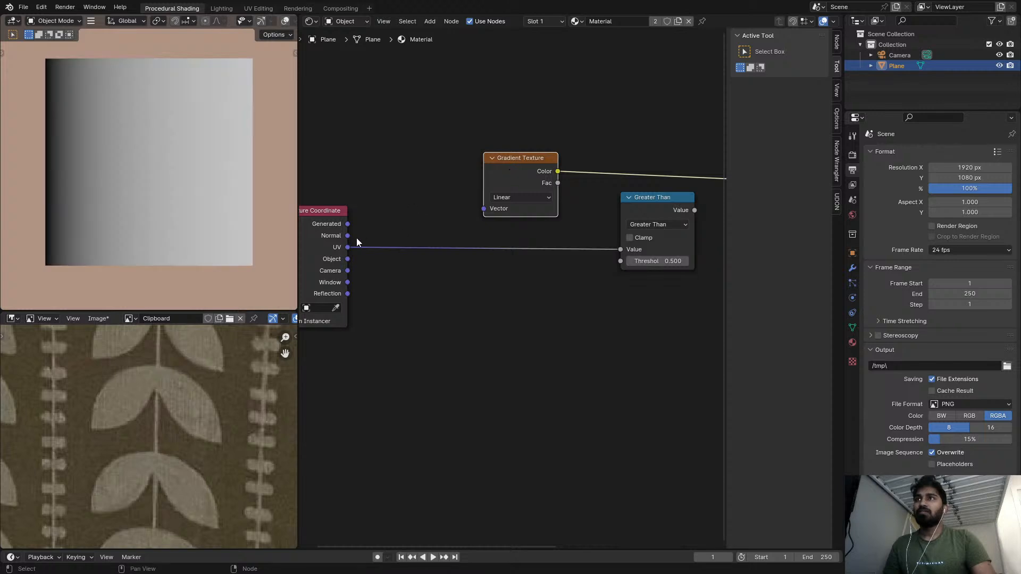
- Connect UV to the Gradient Texture's vector input and set the gradient type to Spherical
{"action": "left_click_drag", "start_coordinate": [348, 247], "coordinate": [460, 208]}
{"action": "left_click", "coordinate": [490, 199]}
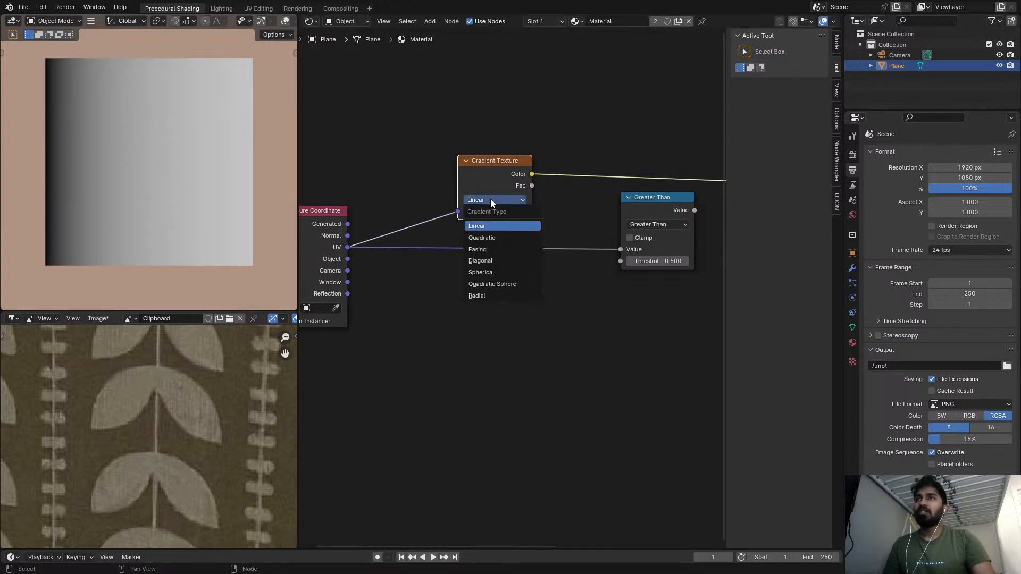
{"action": "left_click", "coordinate": [494, 271]}
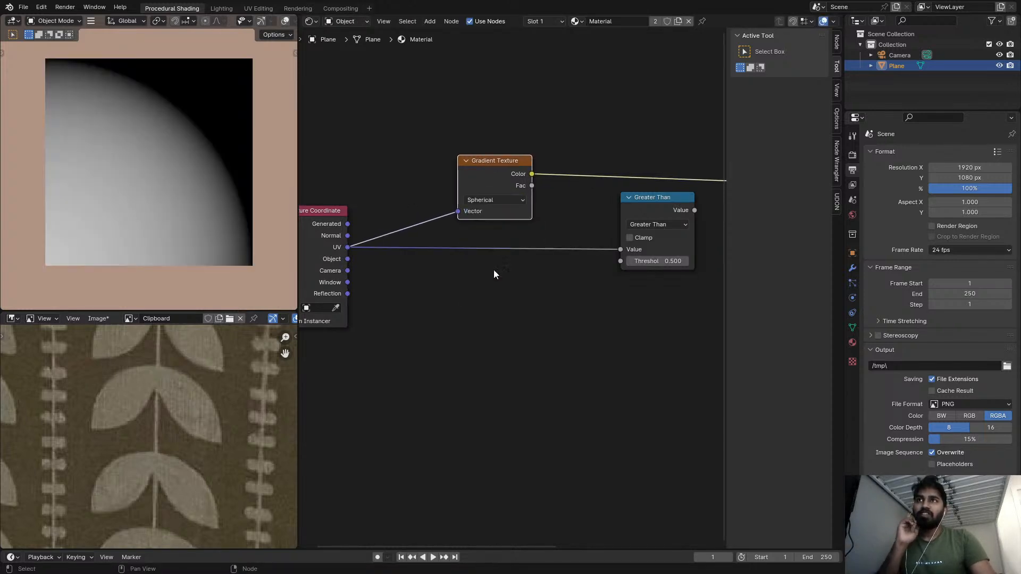
{"action": "scroll", "coordinate": [493, 237], "scroll_direction": "up", "scroll_amount": 1}
{"action": "middle_click_drag", "start_coordinate": [478, 176], "coordinate": [628, 185]}
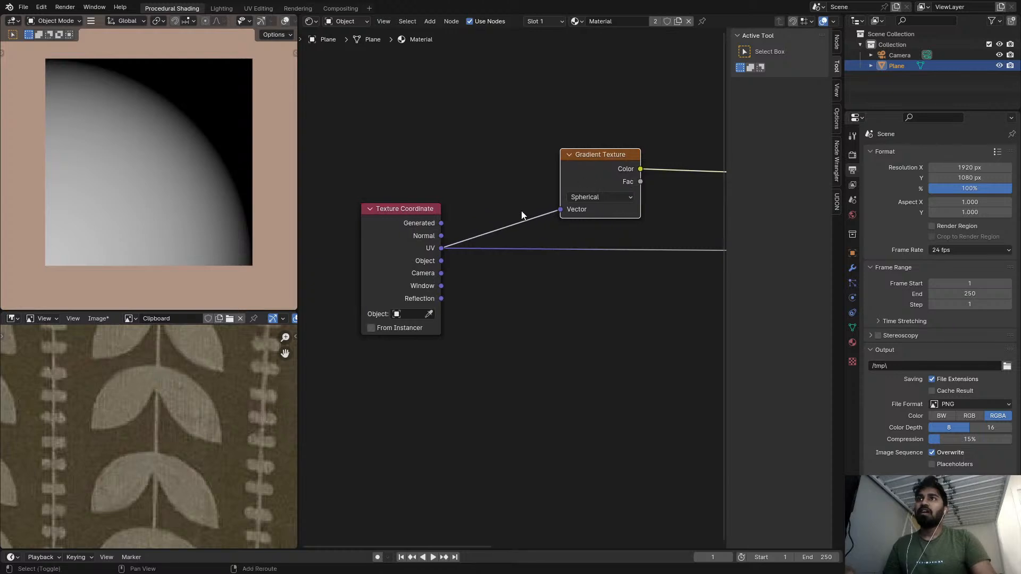
- Insert a Vector Math node on the link between UV and the Gradient Texture
{"action": "key", "text": "shift+a"}
{"action": "type", "text": "svec"}
{"action": "key", "text": "Escape"}
{"action": "key", "text": "shift+a"}
{"action": "type", "text": "svec"}
{"action": "key", "text": "Return"}
{"action": "left_click", "coordinate": [520, 203]}
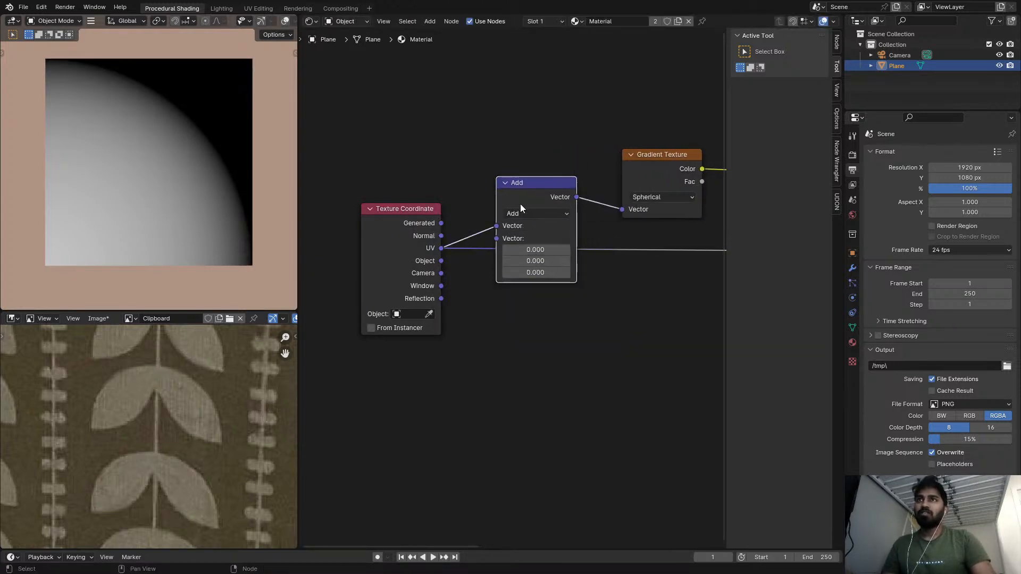
- Set the Vector Math operation to Subtract with 0.5 in X and Y to centre the spherical gradient
{"action": "left_click", "coordinate": [522, 213]}
{"action": "left_click", "coordinate": [521, 254]}
{"action": "left_click", "coordinate": [534, 249]}
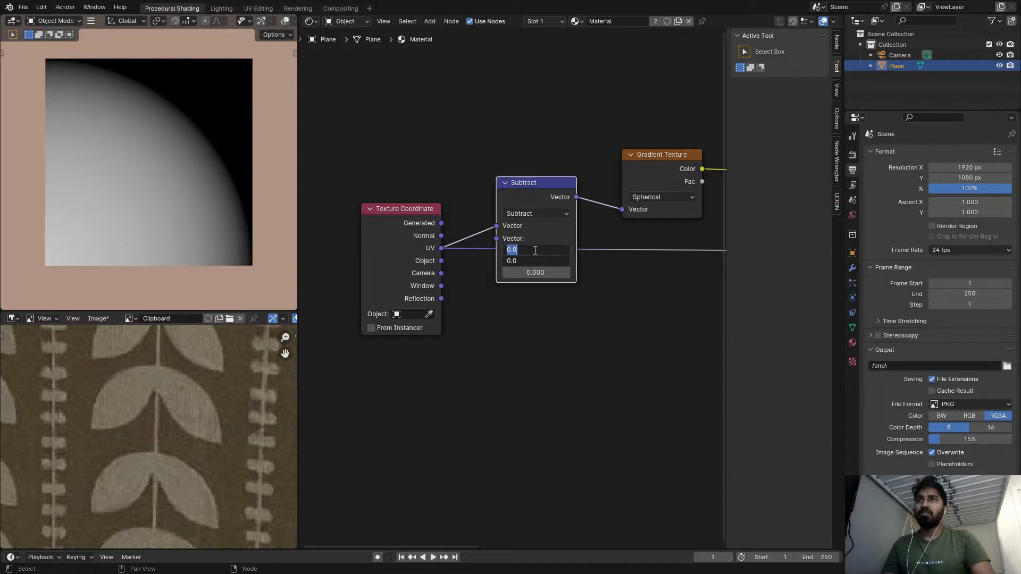
{"action": "key", "text": "Return"}
{"action": "middle_click_drag", "start_coordinate": [599, 258], "coordinate": [518, 256]}
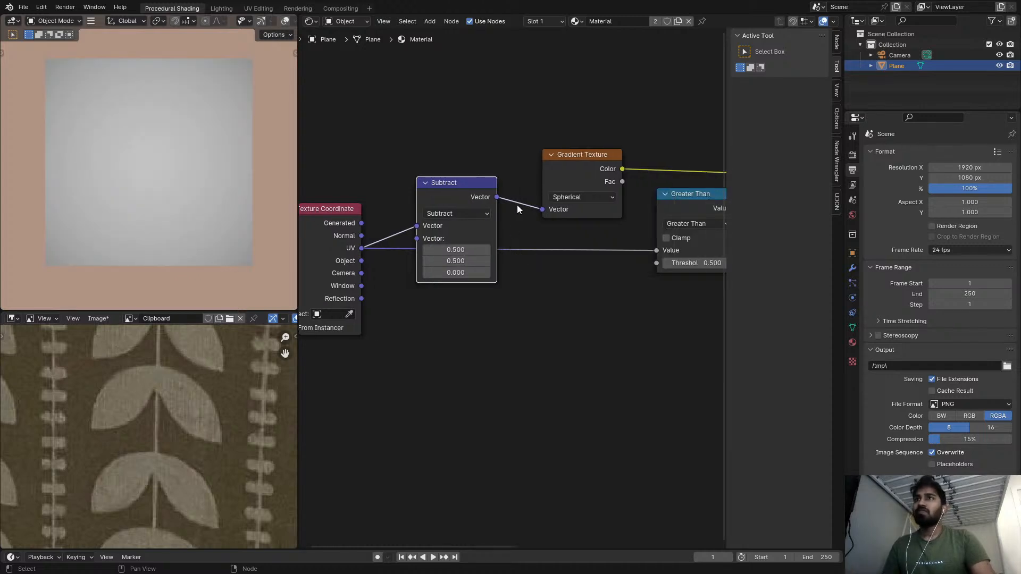
- Duplicate the Subtract node onto the link before the Gradient Texture and set the copy to Scale with a factor of 2
{"action": "middle_click_drag", "start_coordinate": [651, 182], "coordinate": [606, 190]}
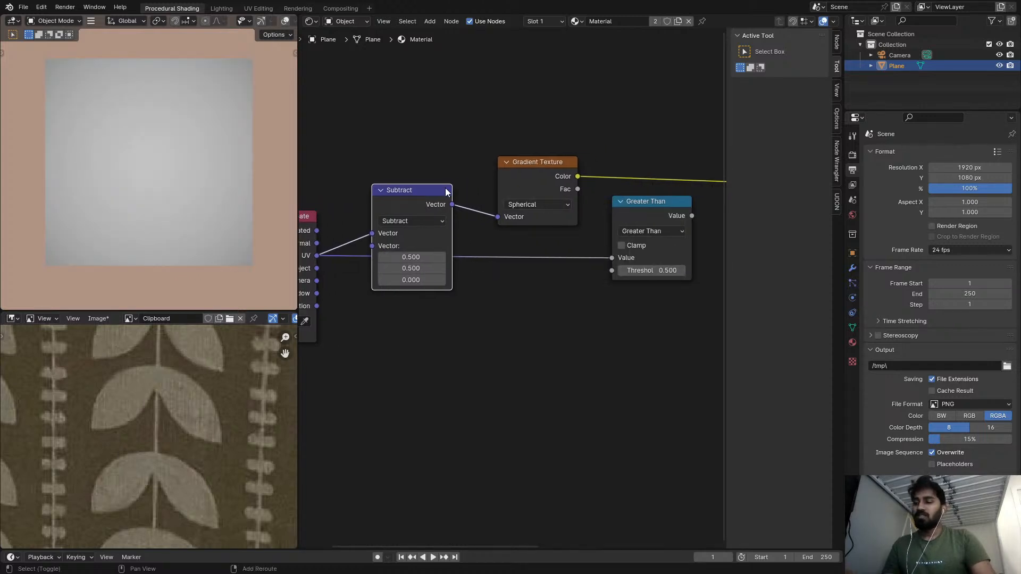
{"action": "key", "text": "shift+d"}
{"action": "left_click", "coordinate": [493, 178]}
{"action": "left_click", "coordinate": [512, 209]}
{"action": "left_click", "coordinate": [524, 406]}
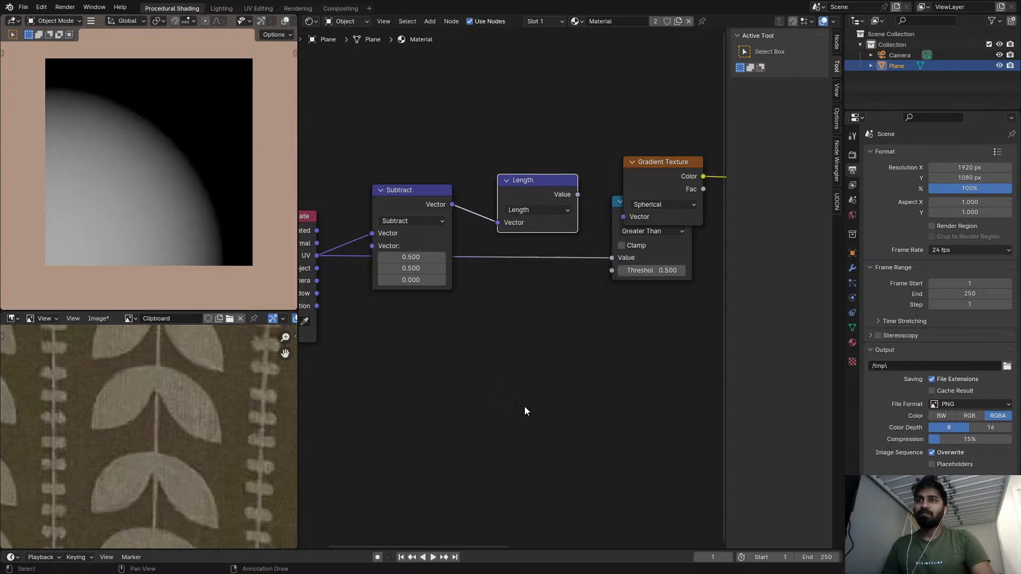
{"action": "left_click", "coordinate": [512, 211]}
{"action": "left_click", "coordinate": [529, 404]}
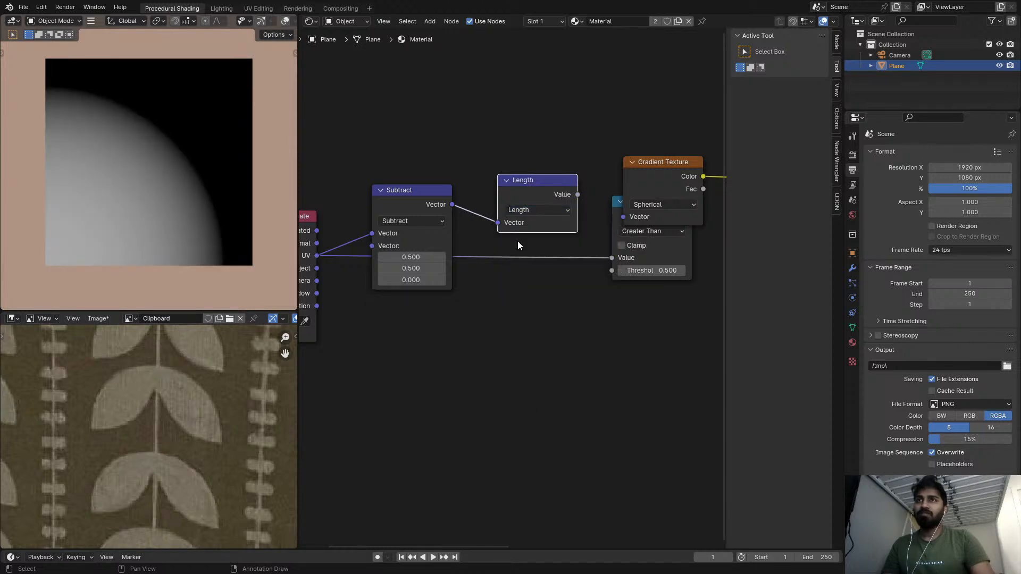
{"action": "left_click", "coordinate": [519, 209]}
{"action": "left_click", "coordinate": [532, 399]}
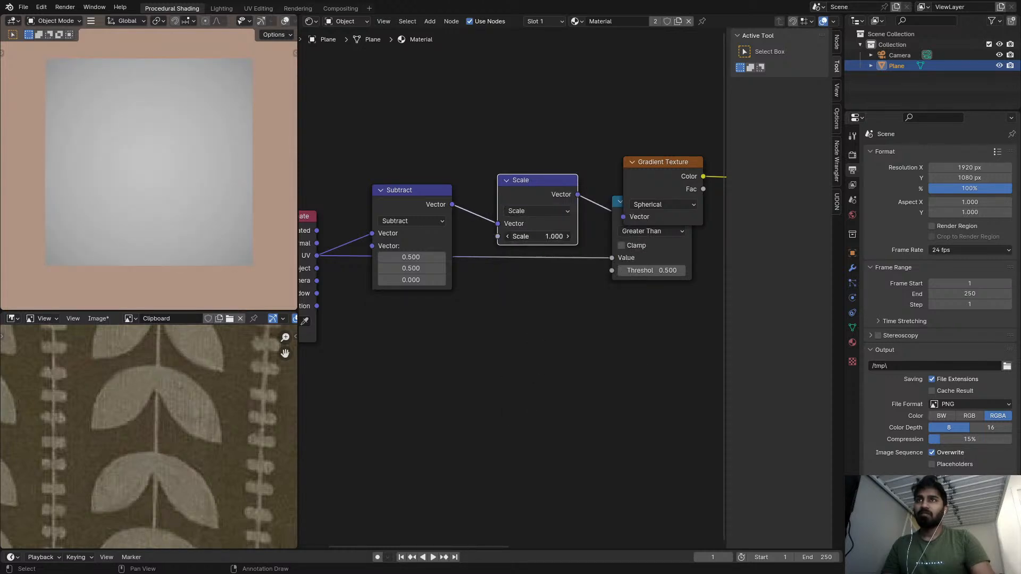
{"action": "left_click", "coordinate": [535, 236]}
{"action": "type", "text": "2"}
{"action": "key", "text": "Return"}
- Spread out the Gradient Texture, Greater Than and Principled BSDF nodes, and preview the Gradient Texture's Fac output
{"action": "middle_click_drag", "start_coordinate": [525, 298], "coordinate": [474, 314]}
{"action": "left_click_drag", "start_coordinate": [629, 177], "coordinate": [697, 133]}
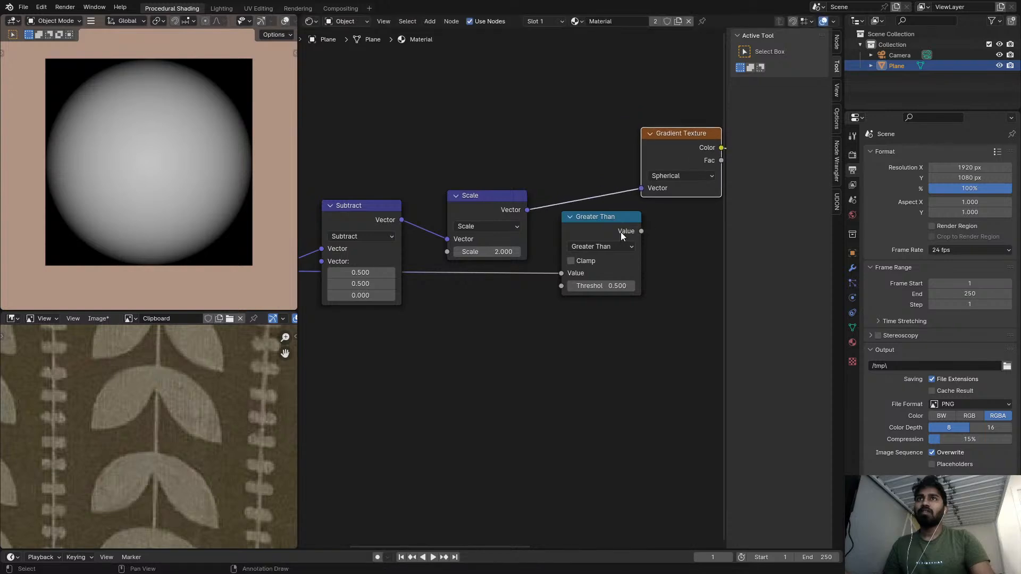
{"action": "left_click_drag", "start_coordinate": [603, 230], "coordinate": [623, 278]}
{"action": "middle_click_drag", "start_coordinate": [630, 247], "coordinate": [462, 263]}
{"action": "left_click_drag", "start_coordinate": [521, 167], "coordinate": [449, 173]}
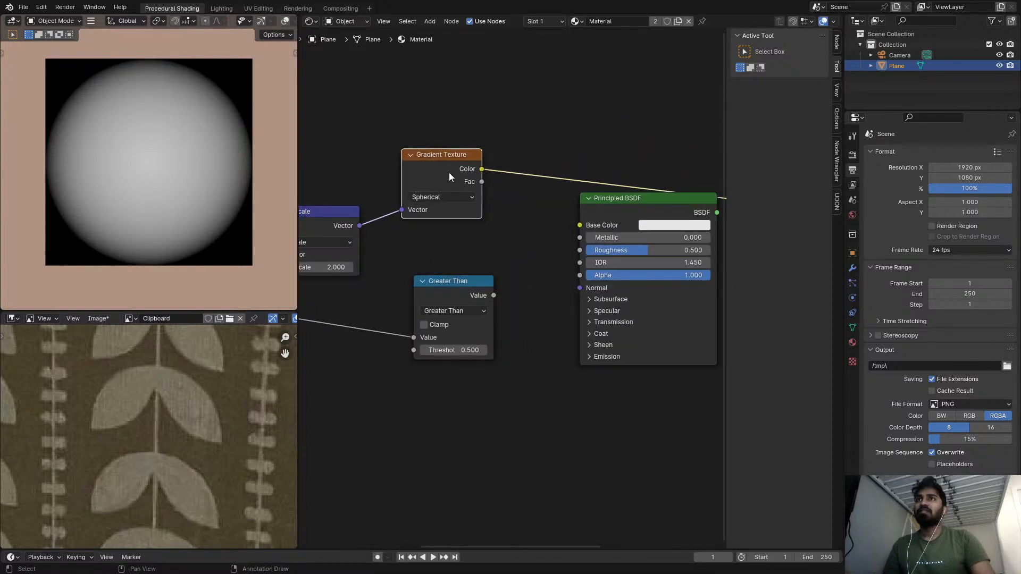
{"action": "left_click", "coordinate": [448, 173], "text": "ctrl+shift"}
{"action": "left_click_drag", "start_coordinate": [634, 211], "coordinate": [674, 380]}
{"action": "scroll", "coordinate": [454, 261], "scroll_direction": "down", "scroll_amount": 4}
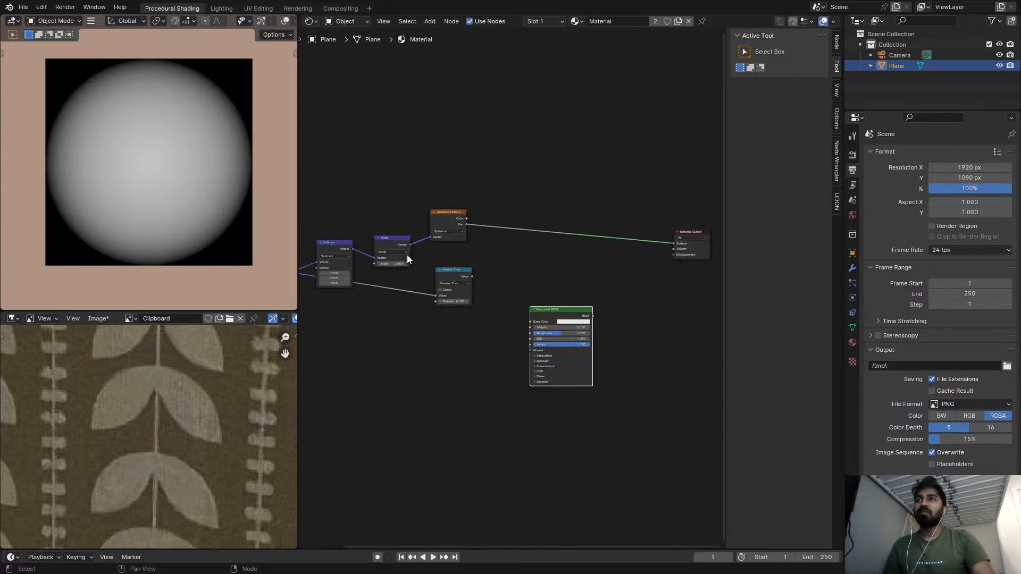
- Shift the texture node group away from the Principled BSDF and place Greater Than after the Gradient Texture
{"action": "middle_click_drag", "start_coordinate": [407, 255], "coordinate": [528, 238]}
{"action": "scroll", "coordinate": [425, 189], "scroll_direction": "down", "scroll_amount": 1}
{"action": "left_click_drag", "start_coordinate": [395, 188], "coordinate": [574, 287]}
{"action": "left_click_drag", "start_coordinate": [563, 196], "coordinate": [442, 195]}
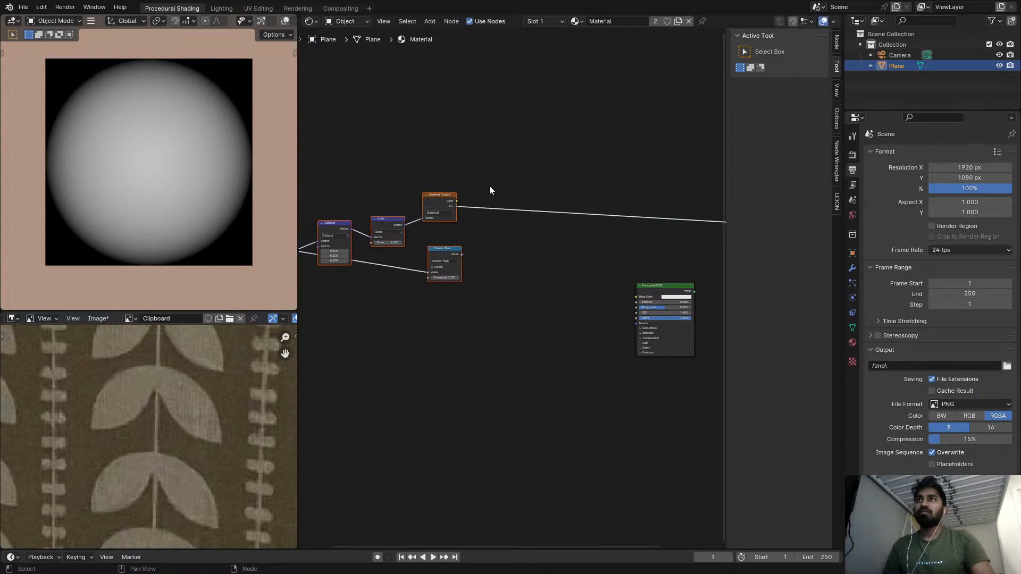
{"action": "scroll", "coordinate": [509, 183], "scroll_direction": "up", "scroll_amount": 1}
{"action": "scroll", "coordinate": [441, 250], "scroll_direction": "up", "scroll_amount": 3}
{"action": "left_click_drag", "start_coordinate": [439, 277], "coordinate": [590, 204]}
- Connect the Gradient Texture's Fac output to the Greater Than node's Value input and preview the thresholded circle
{"action": "scroll", "coordinate": [437, 186], "scroll_direction": "up", "scroll_amount": 2}
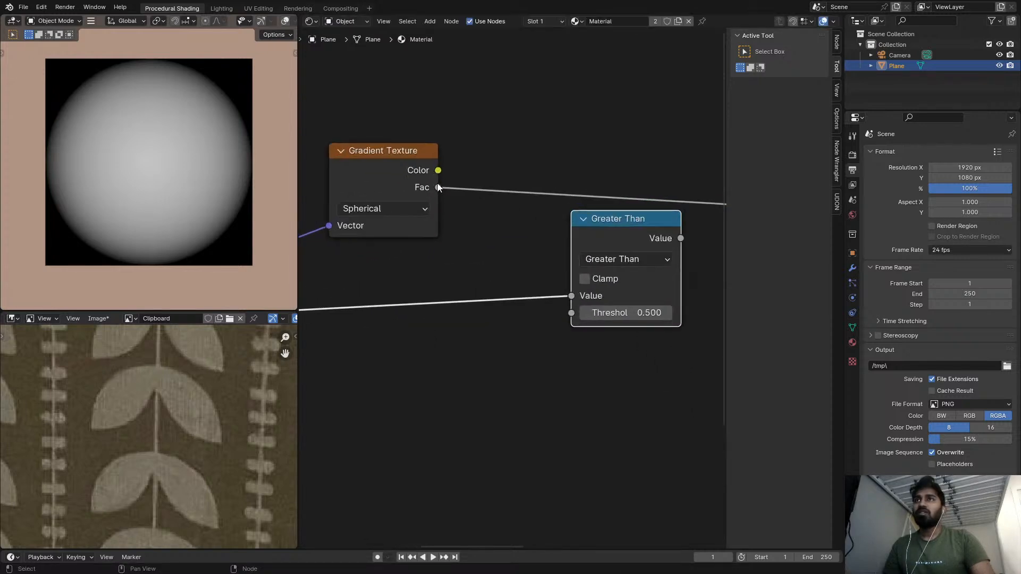
{"action": "scroll", "coordinate": [438, 187], "scroll_direction": "up", "scroll_amount": 2}
{"action": "scroll", "coordinate": [446, 191], "scroll_direction": "down", "scroll_amount": 2}
{"action": "left_click", "coordinate": [442, 186], "text": "ctrl+shift"}
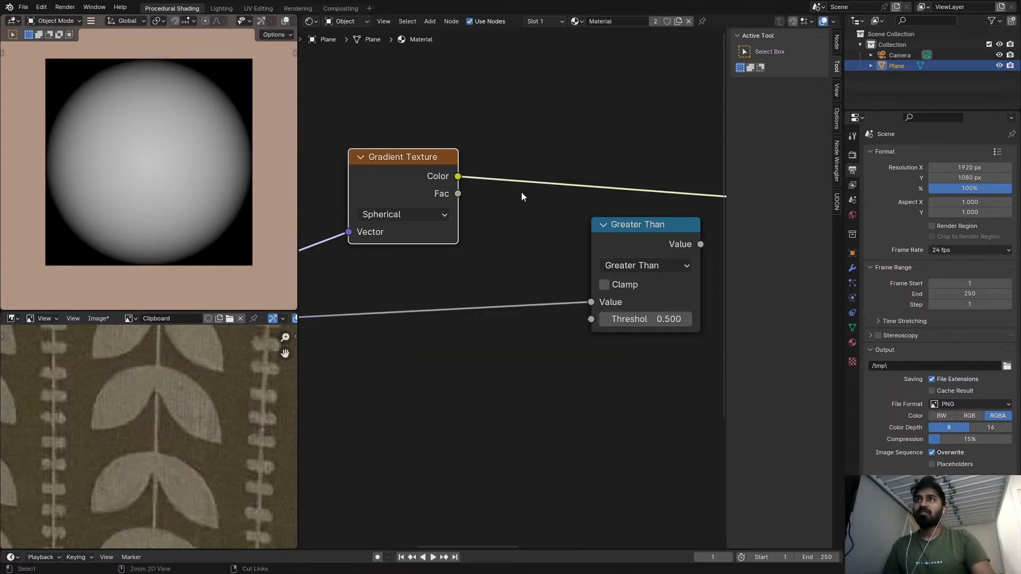
{"action": "left_click_drag", "start_coordinate": [458, 194], "coordinate": [592, 302]}
{"action": "left_click_drag", "start_coordinate": [620, 251], "coordinate": [566, 185]}
{"action": "scroll", "coordinate": [602, 240], "scroll_direction": "up", "scroll_amount": 2}
{"action": "mouse_move", "coordinate": [601, 280]}
{"action": "left_mouse_down", "text": "shift"}
{"action": "mouse_move", "coordinate": [566, 280]}
{"action": "mouse_move", "coordinate": [600, 280]}
{"action": "left_mouse_up", "text": "shift"}
{"action": "scroll", "coordinate": [543, 257], "scroll_direction": "down", "scroll_amount": 3}
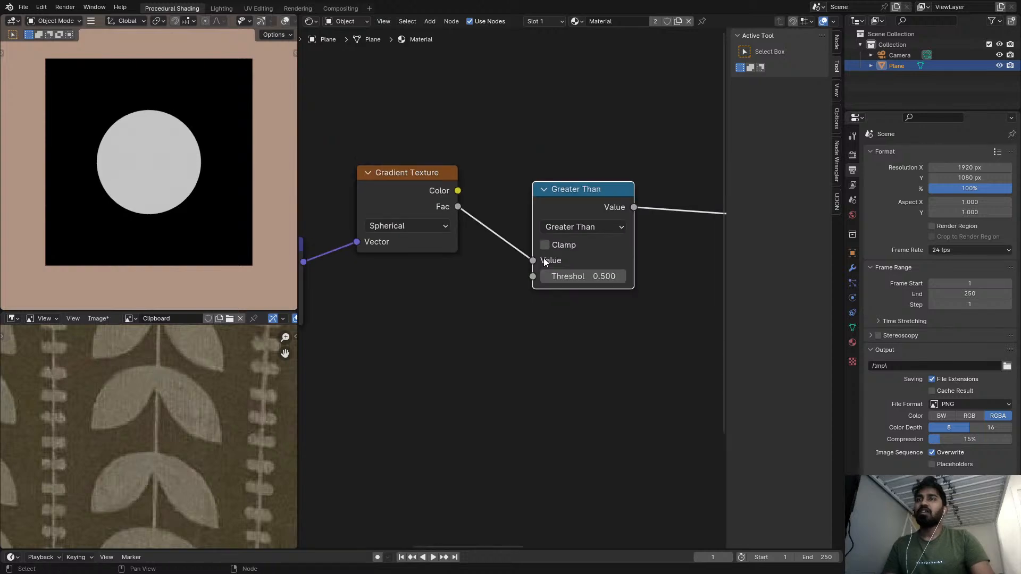
- Move the Gradient Texture and Greater Than nodes up together to make room beneath them
{"action": "left_click_drag", "start_coordinate": [458, 136], "coordinate": [594, 205]}
{"action": "left_click_drag", "start_coordinate": [590, 206], "coordinate": [592, 175]}
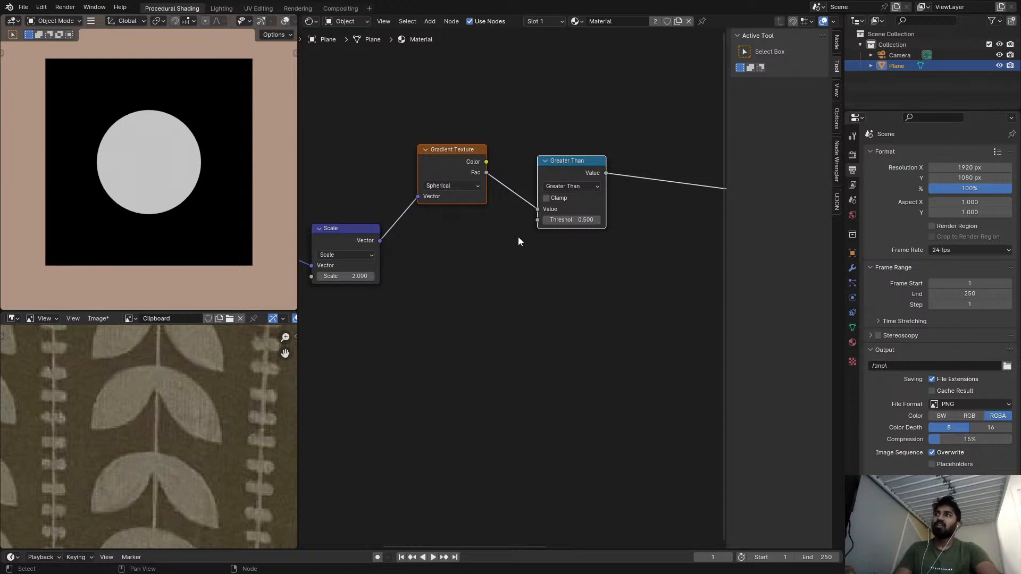
{"action": "scroll", "coordinate": [513, 232], "scroll_direction": "down", "scroll_amount": 1}
{"action": "scroll", "coordinate": [515, 234], "scroll_direction": "up", "scroll_amount": 2}
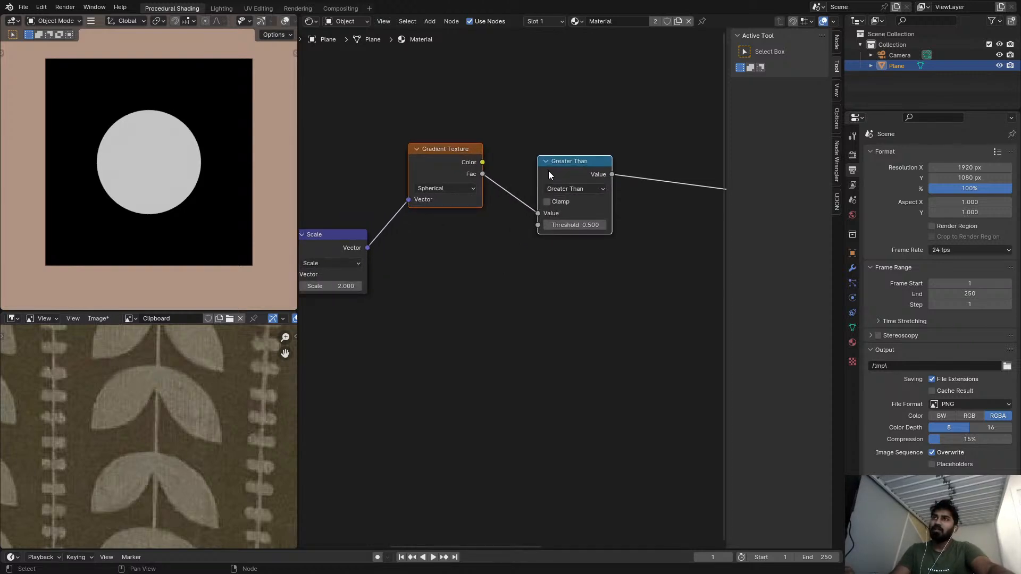
{"action": "scroll", "coordinate": [463, 175], "scroll_direction": "down", "scroll_amount": 1}
- Duplicate the Gradient Texture twice below the original with both copies fed by the Scale node, and preview the middle one
{"action": "left_click_drag", "start_coordinate": [438, 126], "coordinate": [470, 150]}
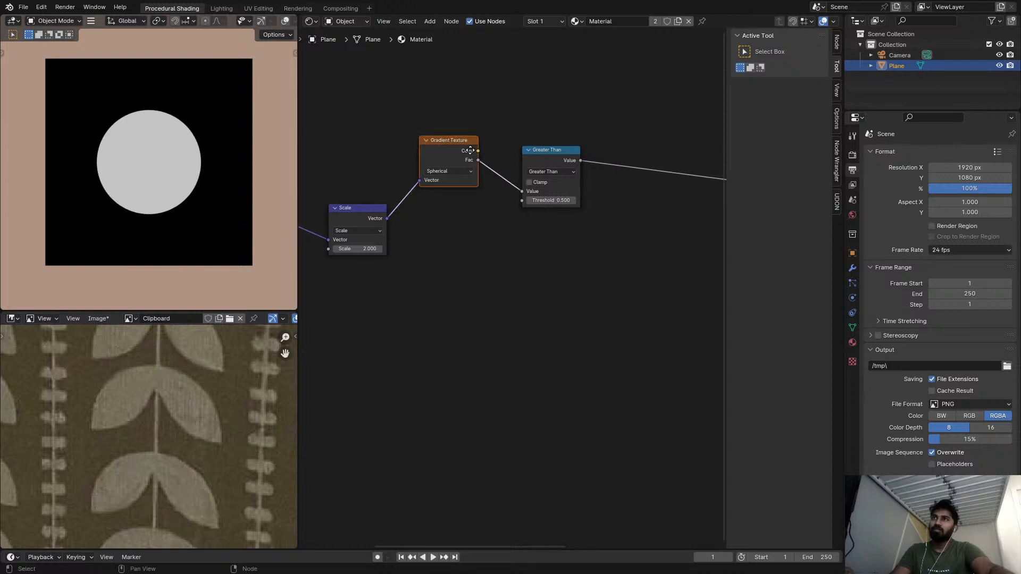
{"action": "key", "text": "shift+d"}
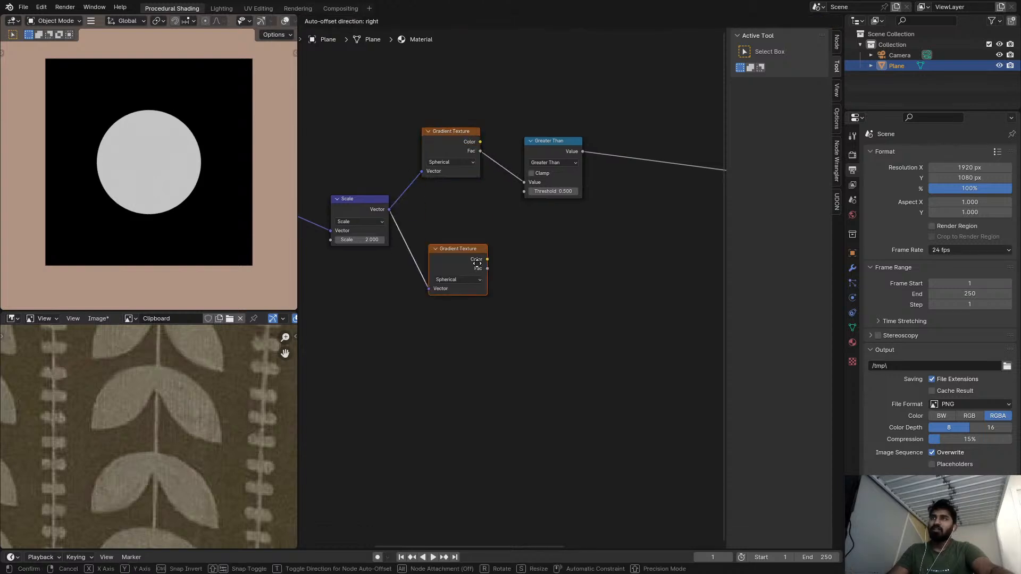
{"action": "left_click", "coordinate": [492, 375]}
{"action": "key", "text": "ctrl+shift+d"}
{"action": "left_click", "coordinate": [501, 463]}
{"action": "scroll", "coordinate": [511, 355], "scroll_direction": "up", "scroll_amount": 5}
{"action": "left_click", "coordinate": [455, 229], "text": "ctrl+shift"}
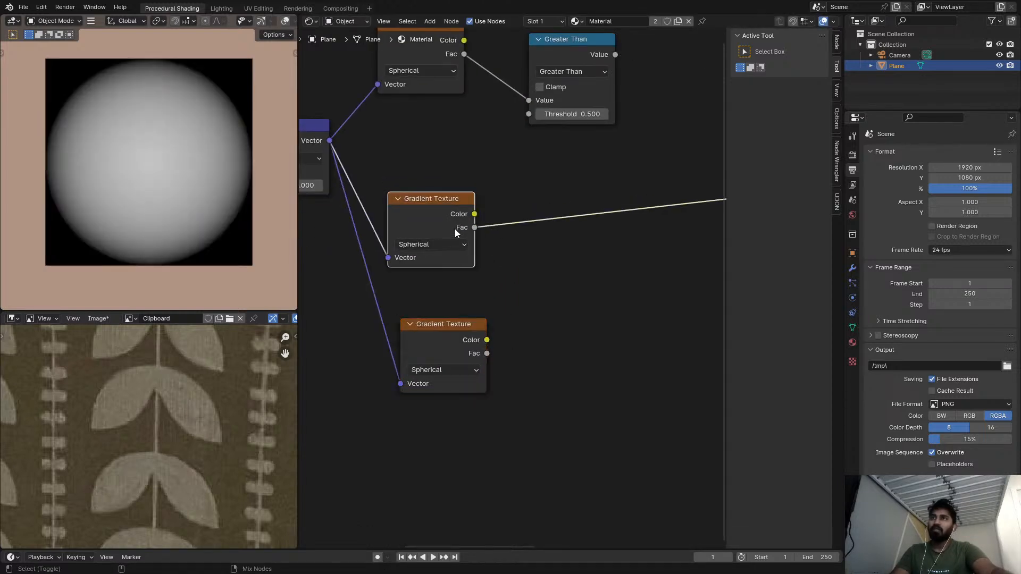
- Duplicate the Greater Than node onto the output link of the middle Gradient Texture
{"action": "middle_click_drag", "start_coordinate": [549, 115], "coordinate": [514, 121]}
{"action": "scroll", "coordinate": [514, 121], "scroll_direction": "up", "scroll_amount": 1}
{"action": "left_click", "coordinate": [540, 56]}
{"action": "key", "text": "shift+d"}
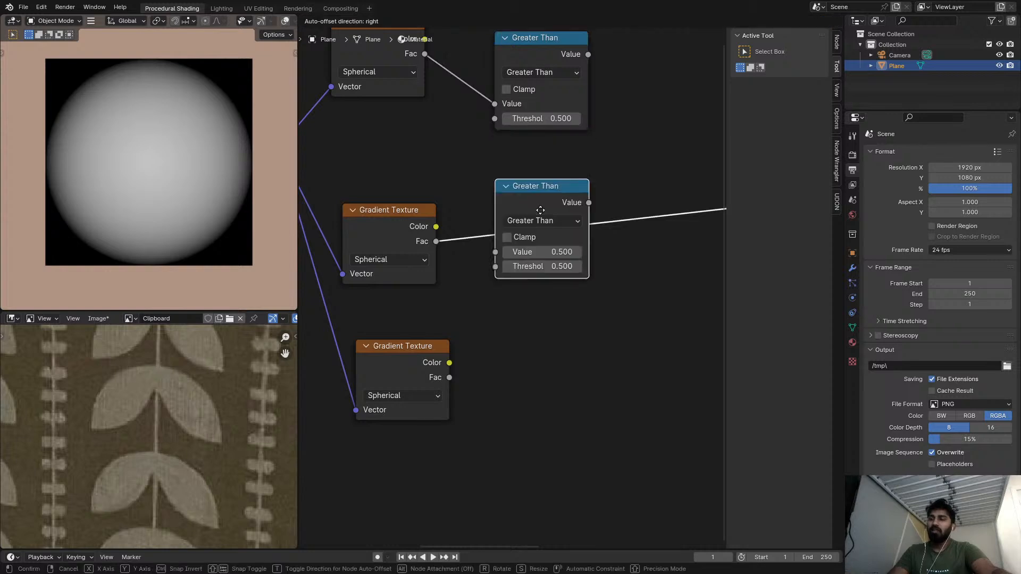
{"action": "left_click", "coordinate": [552, 263]}
- Duplicate Greater Than again for the lowest Gradient Texture, connect Fac to its Value input, and preview it
{"action": "middle_click_drag", "start_coordinate": [567, 226], "coordinate": [530, 212]}
{"action": "key", "text": "shift+d"}
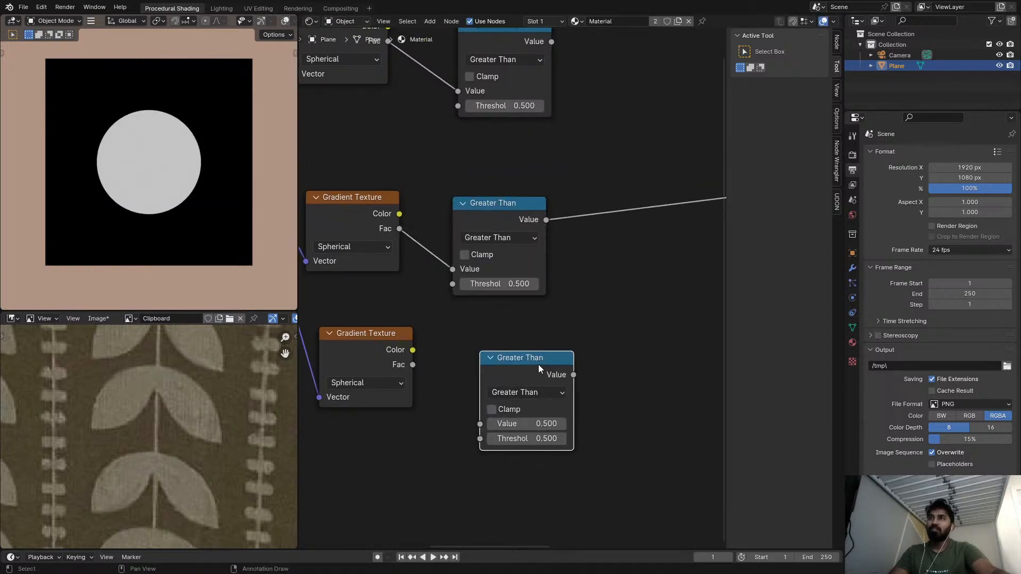
{"action": "left_click", "coordinate": [538, 365]}
{"action": "left_click_drag", "start_coordinate": [413, 365], "coordinate": [475, 419]}
{"action": "left_click", "coordinate": [535, 362], "text": "ctrl+shift"}
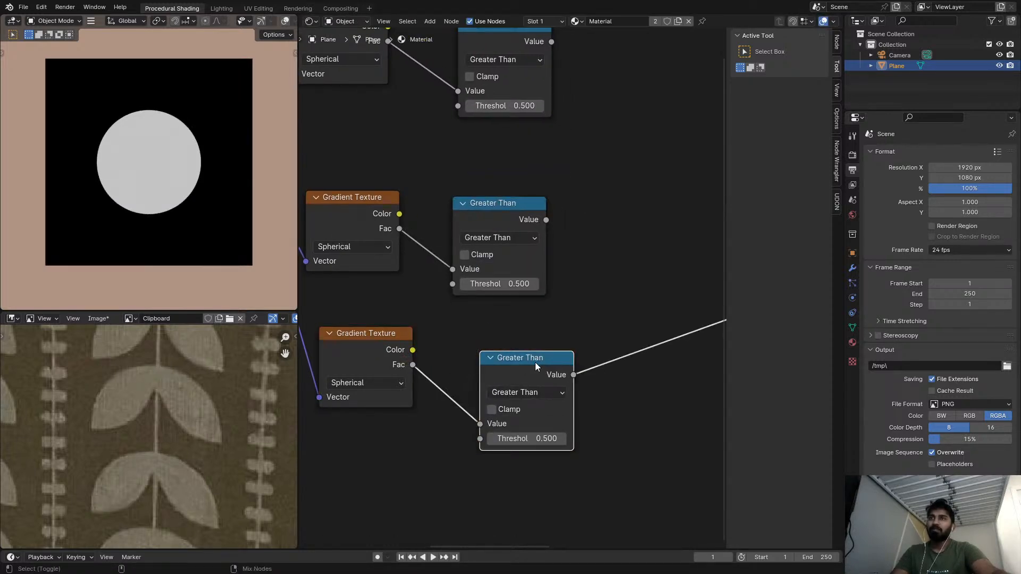
{"action": "left_click_drag", "start_coordinate": [535, 362], "coordinate": [519, 325]}
- Move the middle Gradient Texture and Greater Than pair away from the Scale node to free space before them
{"action": "scroll", "coordinate": [500, 323], "scroll_direction": "down", "scroll_amount": 4}
{"action": "middle_click_drag", "start_coordinate": [430, 315], "coordinate": [548, 309]}
{"action": "middle_click_drag", "start_coordinate": [633, 281], "coordinate": [524, 287]}
{"action": "scroll", "coordinate": [524, 288], "scroll_direction": "up", "scroll_amount": 2}
{"action": "middle_click_drag", "start_coordinate": [431, 270], "coordinate": [466, 271]}
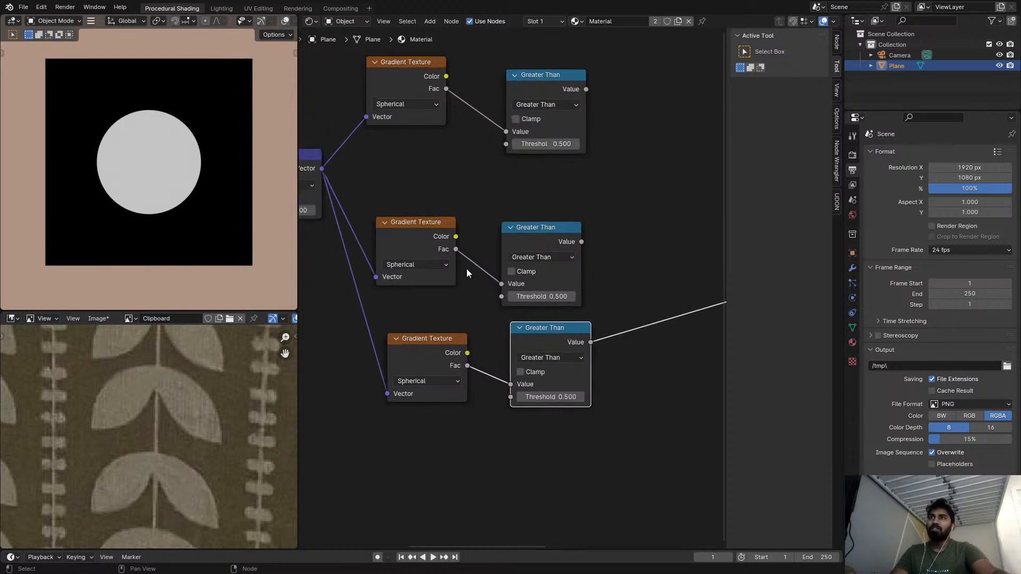
{"action": "left_click_drag", "start_coordinate": [407, 194], "coordinate": [552, 232]}
{"action": "key", "text": "g"}
{"action": "left_click", "coordinate": [633, 209]}
- Insert a Vector Math Add node on the link between Scale and the middle Gradient Texture
{"action": "scroll", "coordinate": [441, 218], "scroll_direction": "up", "scroll_amount": 1}
{"action": "middle_click_drag", "start_coordinate": [441, 218], "coordinate": [521, 205]}
{"action": "key", "text": "shift+a"}
{"action": "left_click", "coordinate": [521, 205]}
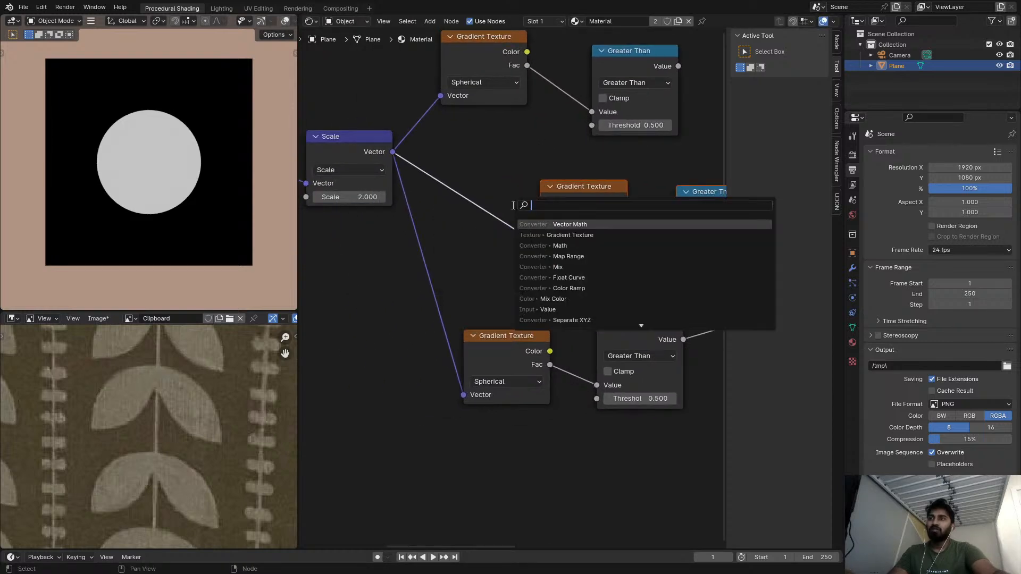
{"action": "type", "text": "vec"}
{"action": "left_click", "coordinate": [562, 225]}
{"action": "left_click", "coordinate": [450, 180]}
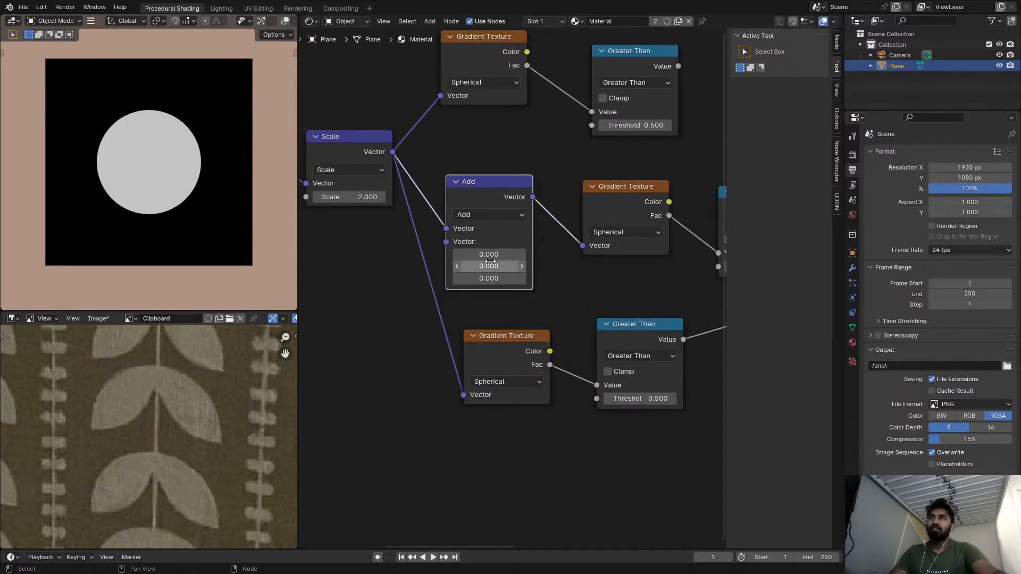
- Try offsetting the middle circle with a Y value of 0.5 in the Add node, previewing that branch's Greater Than
{"action": "left_click_drag", "start_coordinate": [488, 265], "coordinate": [458, 266], "text": "shift"}
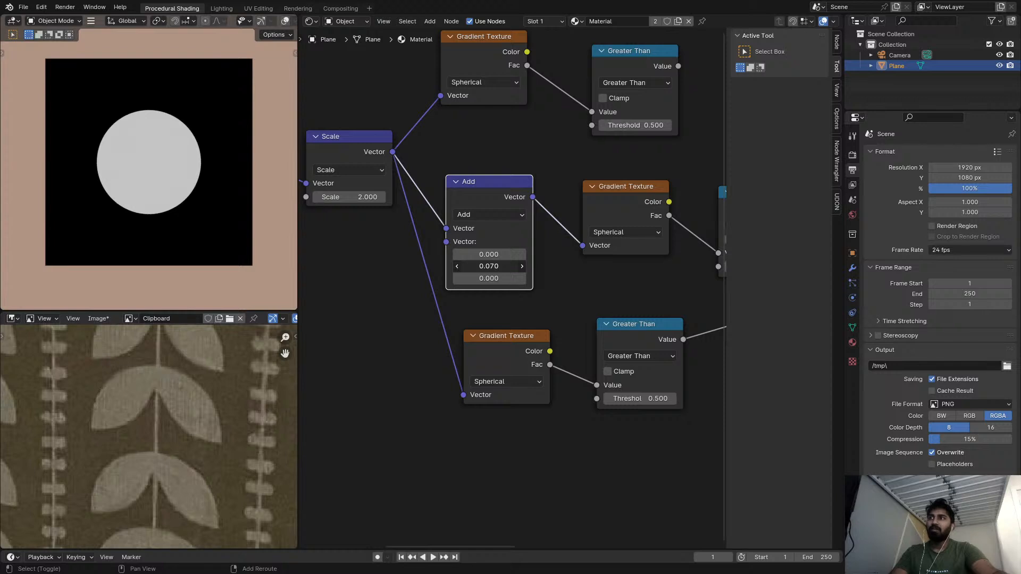
{"action": "left_click", "coordinate": [488, 266]}
{"action": "key", "text": "BackSpace"}
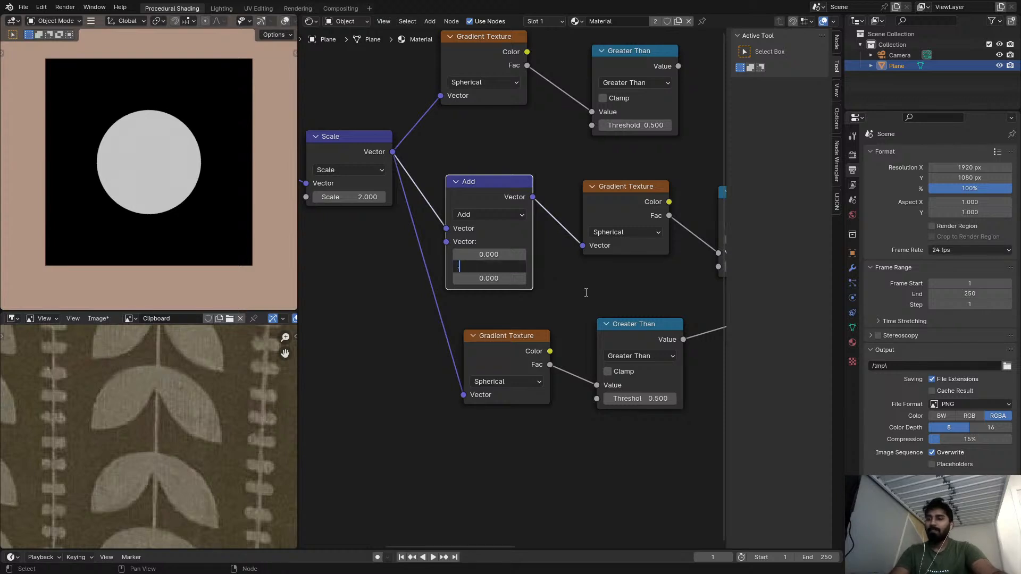
{"action": "type", "text": "0.5"}
{"action": "key", "text": "Return"}
{"action": "scroll", "coordinate": [650, 238], "scroll_direction": "down", "scroll_amount": 2}
{"action": "scroll", "coordinate": [490, 267], "scroll_direction": "up", "scroll_amount": 2}
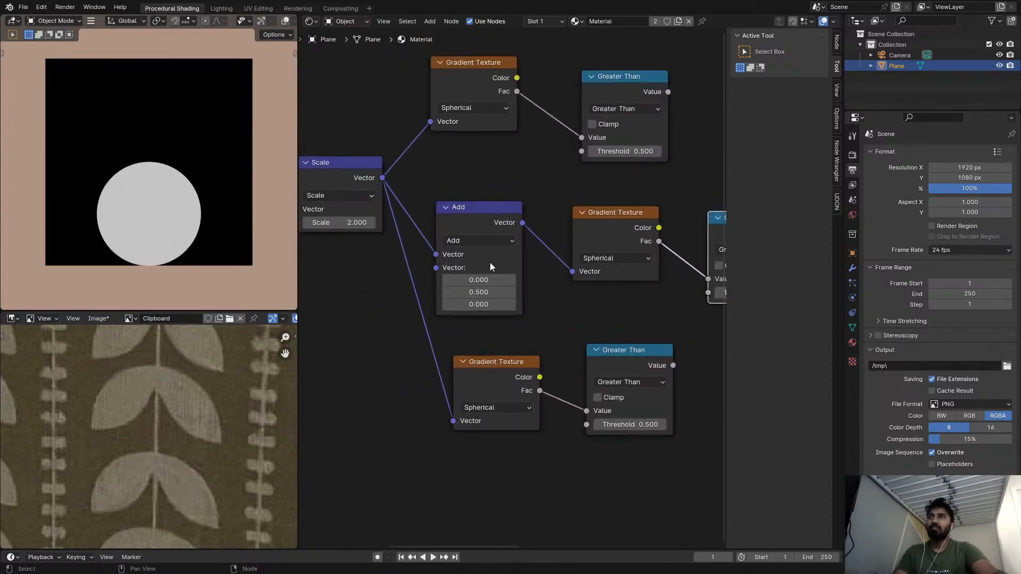
- Set the Add node's Y value to 0 and its X value to 0.5
{"action": "left_click", "coordinate": [476, 292]}
{"action": "key", "text": "BackSpace"}
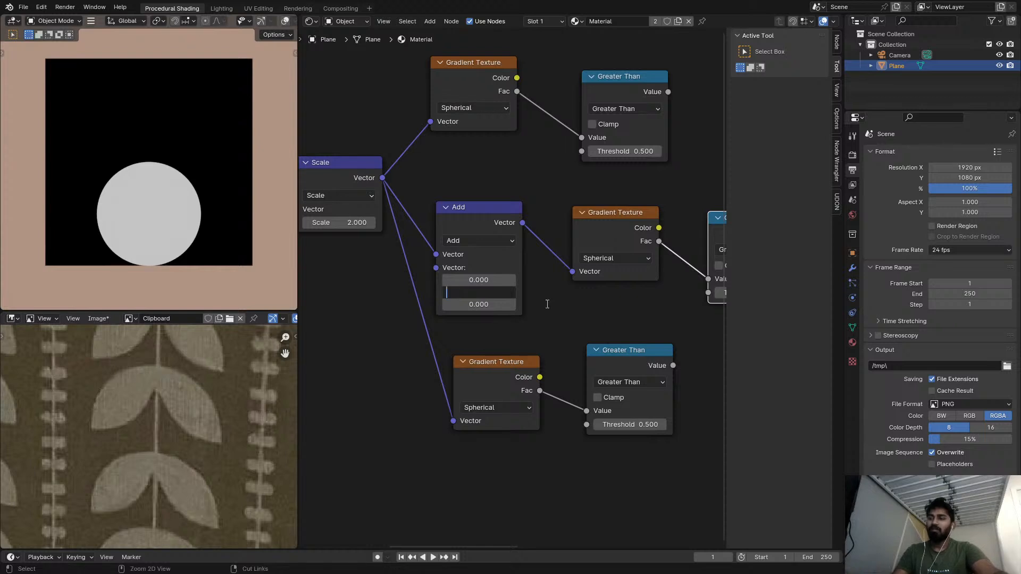
{"action": "key", "text": "Return"}
{"action": "key", "text": "ctrl+v"}
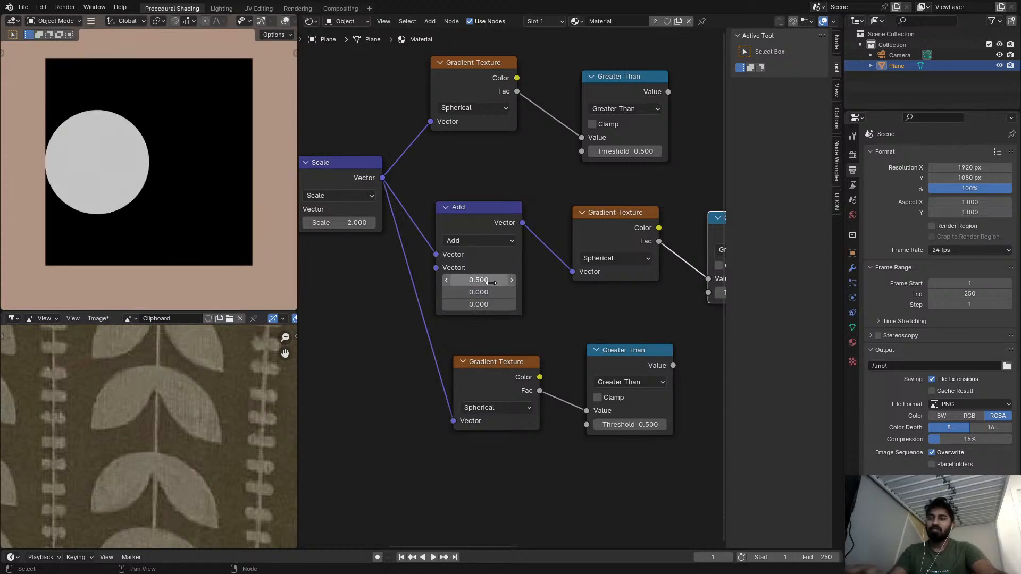
{"action": "scroll", "coordinate": [451, 288], "scroll_direction": "down", "scroll_amount": 2}
- Duplicate the Add node onto the lowest Gradient Texture's input link, set the copy to Subtract, and preview that branch
{"action": "left_click", "coordinate": [394, 242], "text": "shift"}
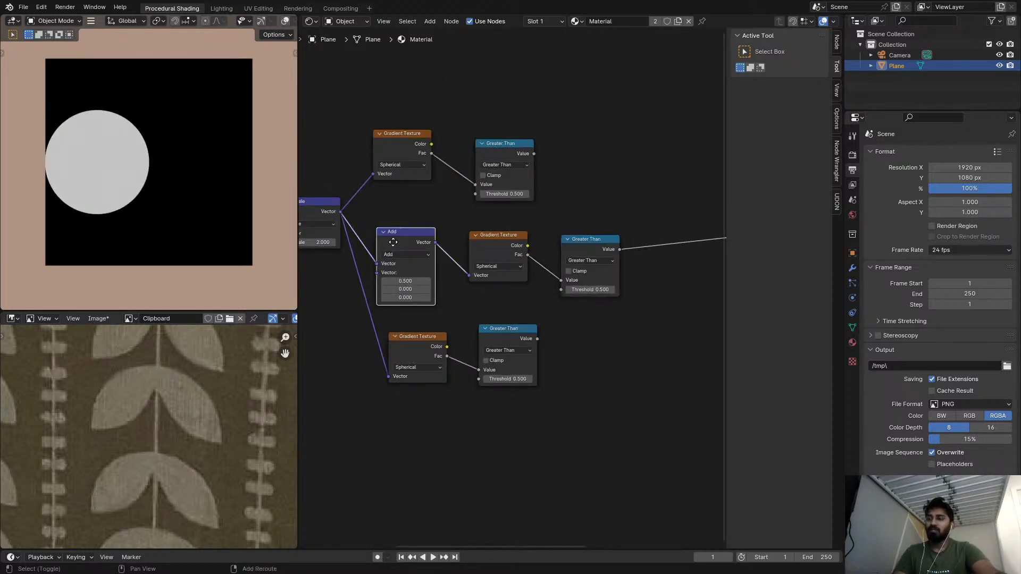
{"action": "key", "text": "shift+d"}
{"action": "left_click", "coordinate": [389, 309]}
{"action": "left_click", "coordinate": [391, 321]}
{"action": "key", "text": "s"}
{"action": "left_click_drag", "start_coordinate": [408, 313], "coordinate": [407, 325]}
{"action": "left_click", "coordinate": [597, 333], "text": "ctrl+shift"}
- Preview the middle Greater Than, duplicate it onto its own output link, and set the copy's operation to Add
{"action": "middle_click_drag", "start_coordinate": [598, 244], "coordinate": [505, 249]}
{"action": "scroll", "coordinate": [504, 249], "scroll_direction": "up", "scroll_amount": 1}
{"action": "left_click", "coordinate": [506, 248], "text": "ctrl+shift"}
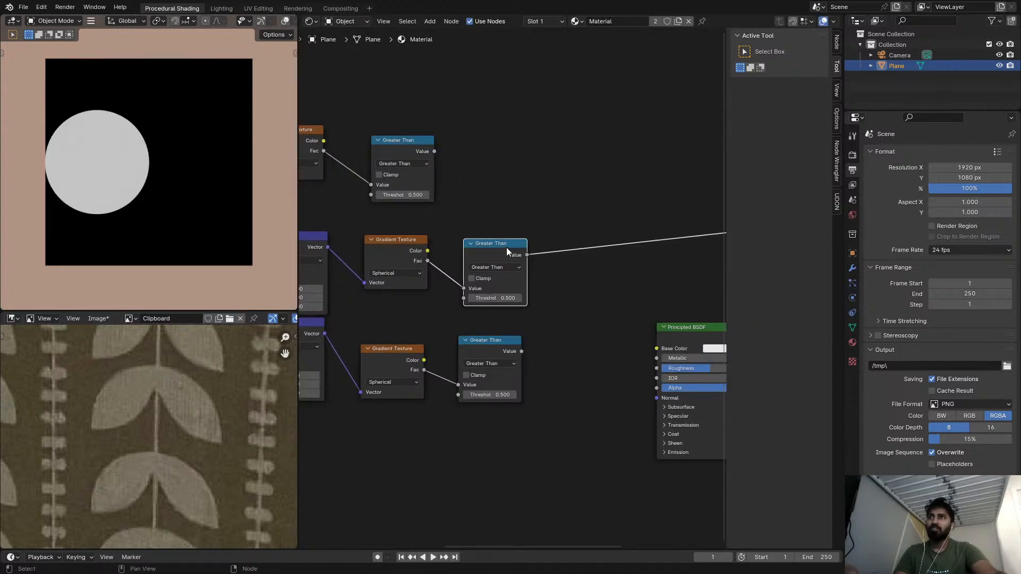
{"action": "key", "text": "shift+d"}
{"action": "left_click", "coordinate": [627, 221]}
{"action": "left_click", "coordinate": [624, 239]}
{"action": "key", "text": "a"}
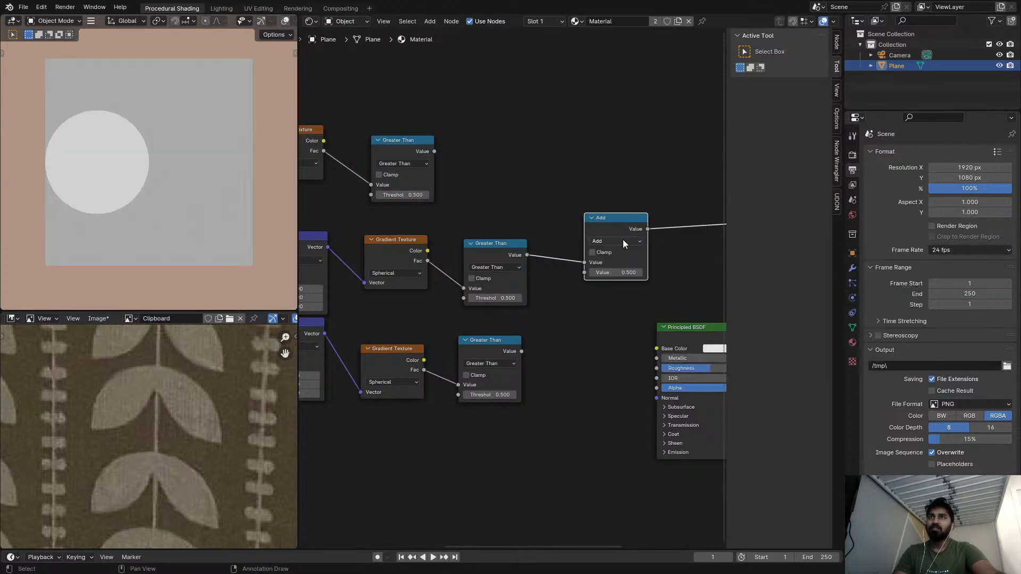
- Connect the lowest Greater Than to the Add node's second input to combine both offset circles
{"action": "right_click_drag", "start_coordinate": [507, 367], "coordinate": [608, 227], "text": "alt"}
{"action": "scroll", "coordinate": [608, 228], "scroll_direction": "up", "scroll_amount": 1}
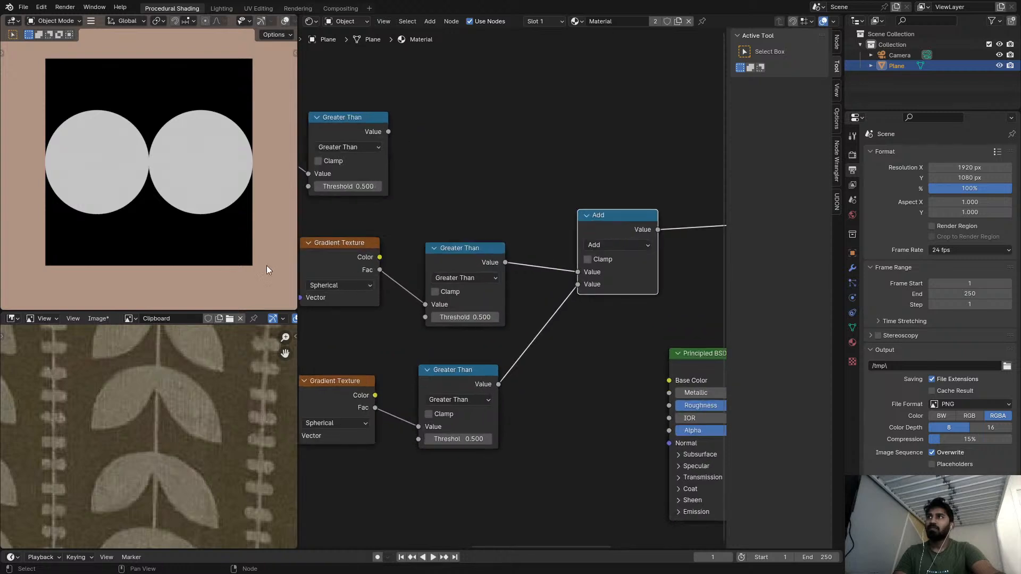
{"action": "scroll", "coordinate": [171, 148], "scroll_direction": "up", "scroll_amount": 3}
{"action": "scroll", "coordinate": [171, 148], "scroll_direction": "up", "scroll_amount": 1}
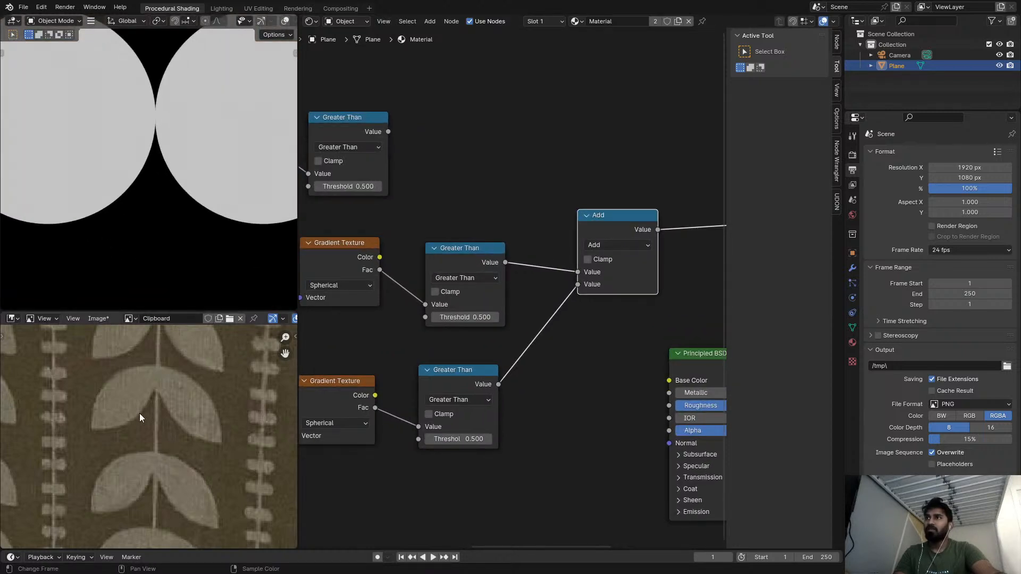
- Try mixing the top Greater Than output with the combined Add output through a Mix node
{"action": "scroll", "coordinate": [556, 276], "scroll_direction": "down", "scroll_amount": 4}
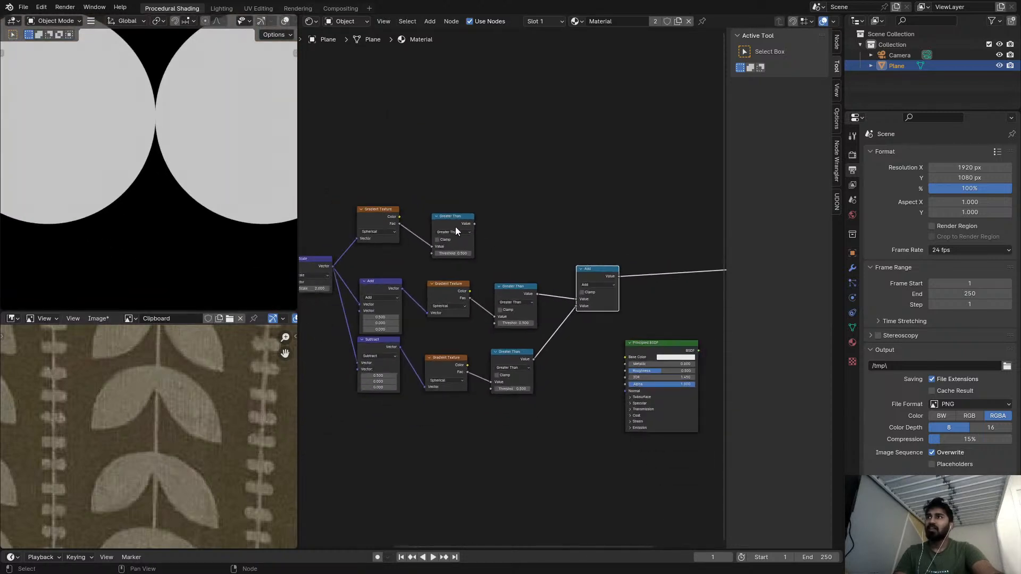
{"action": "left_click", "coordinate": [448, 234], "text": "ctrl+shift"}
{"action": "middle_click_drag", "start_coordinate": [452, 224], "coordinate": [417, 233]}
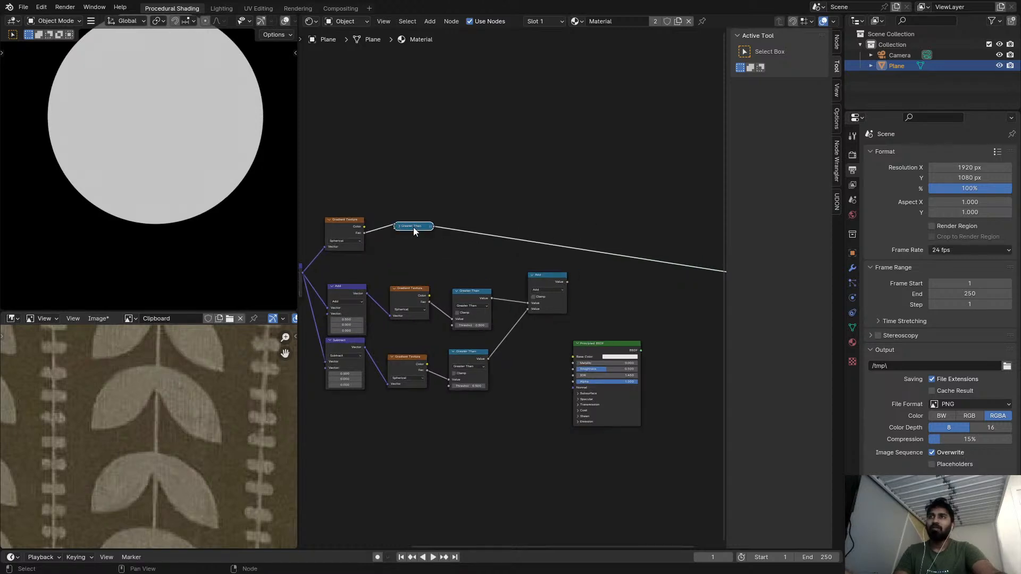
{"action": "left_click", "coordinate": [400, 226]}
{"action": "right_click_drag", "start_coordinate": [400, 227], "coordinate": [571, 280], "text": "ctrl+shift"}
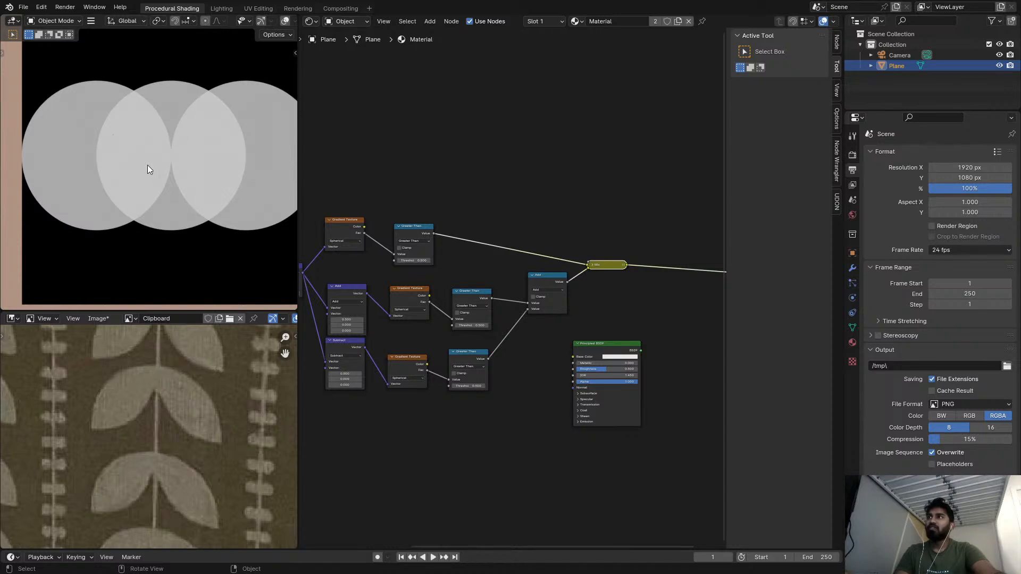
{"action": "scroll", "coordinate": [372, 256], "scroll_direction": "up", "scroll_amount": 5}
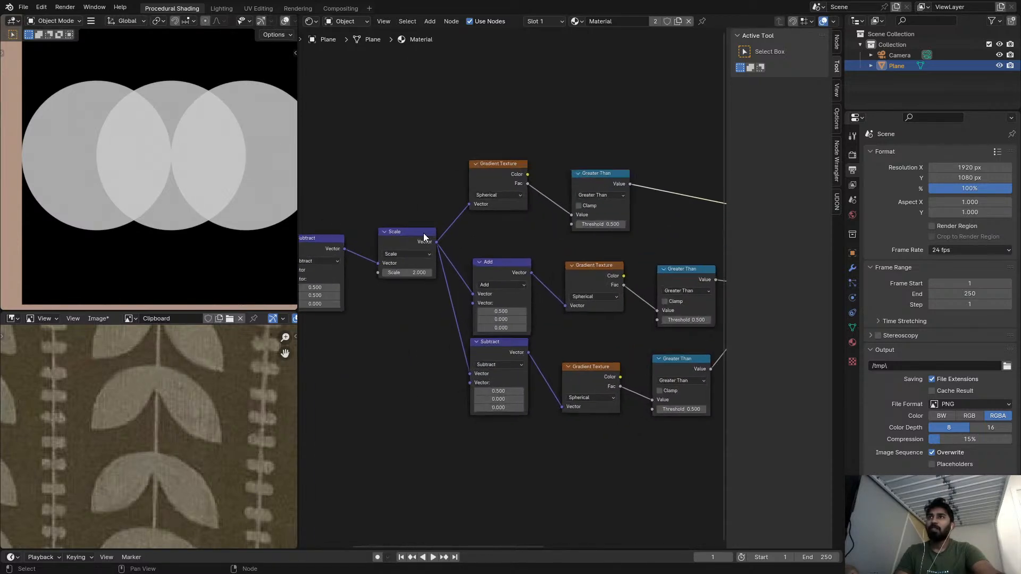
- Duplicate the vector Add node onto the top Gradient Texture's input link and set the copy's X value to 0
{"action": "left_click", "coordinate": [480, 263]}
{"action": "key", "text": "h"}
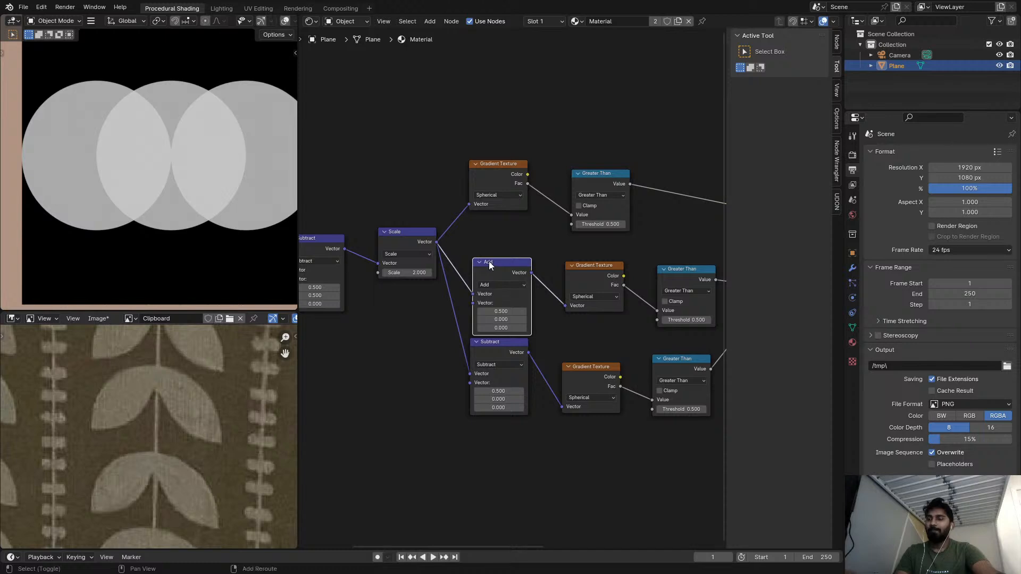
{"action": "key", "text": "shift+d"}
{"action": "left_click", "coordinate": [450, 154]}
{"action": "scroll", "coordinate": [466, 223], "scroll_direction": "up", "scroll_amount": 2}
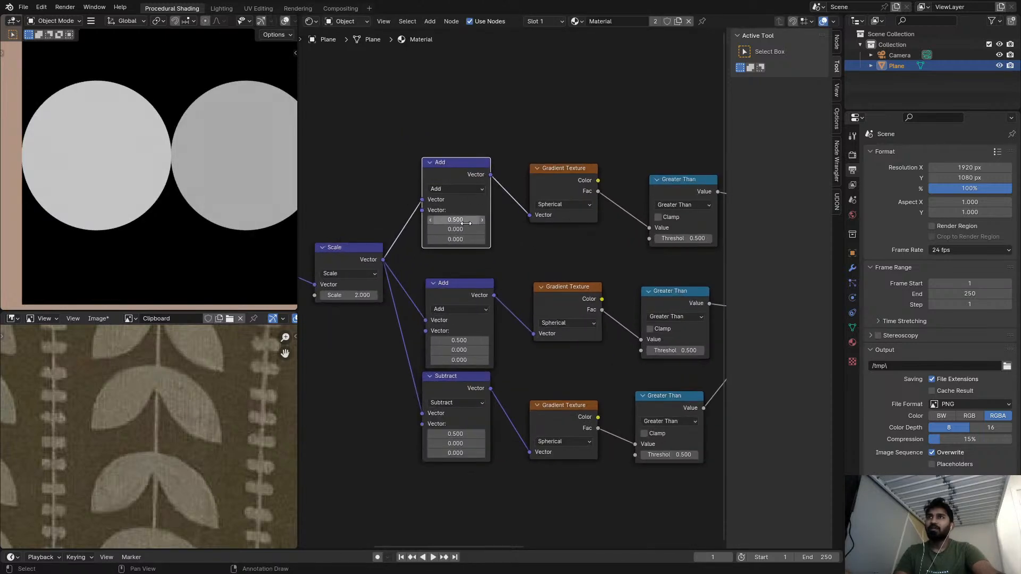
{"action": "key", "text": "Return"}
- Duplicate the top Greater Than onto its output link, set the copy to Multiply, and connect the combined Add output to its second input
{"action": "scroll", "coordinate": [544, 246], "scroll_direction": "up", "scroll_amount": 1}
{"action": "middle_click_drag", "start_coordinate": [544, 246], "coordinate": [474, 244]}
{"action": "scroll", "coordinate": [632, 221], "scroll_direction": "down", "scroll_amount": 3}
{"action": "middle_click_drag", "start_coordinate": [638, 219], "coordinate": [567, 240]}
{"action": "scroll", "coordinate": [638, 263], "scroll_direction": "up", "scroll_amount": 3}
{"action": "middle_click_drag", "start_coordinate": [639, 263], "coordinate": [640, 272]}
{"action": "scroll", "coordinate": [640, 272], "scroll_direction": "down", "scroll_amount": 3}
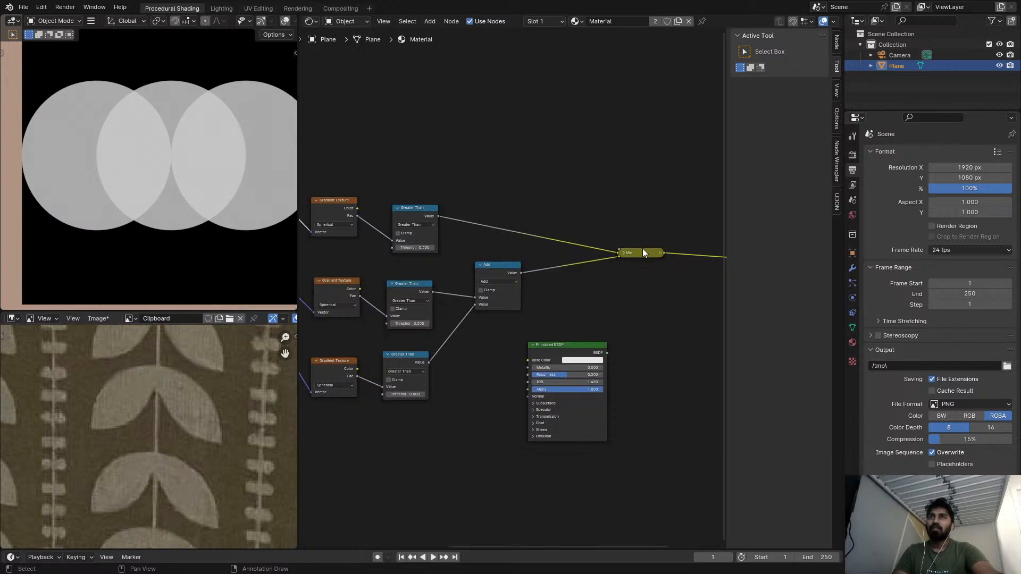
{"action": "left_click", "coordinate": [421, 216], "text": "ctrl+shift"}
{"action": "key", "text": "shift+d"}
{"action": "left_click", "coordinate": [631, 228]}
{"action": "left_click", "coordinate": [621, 237]}
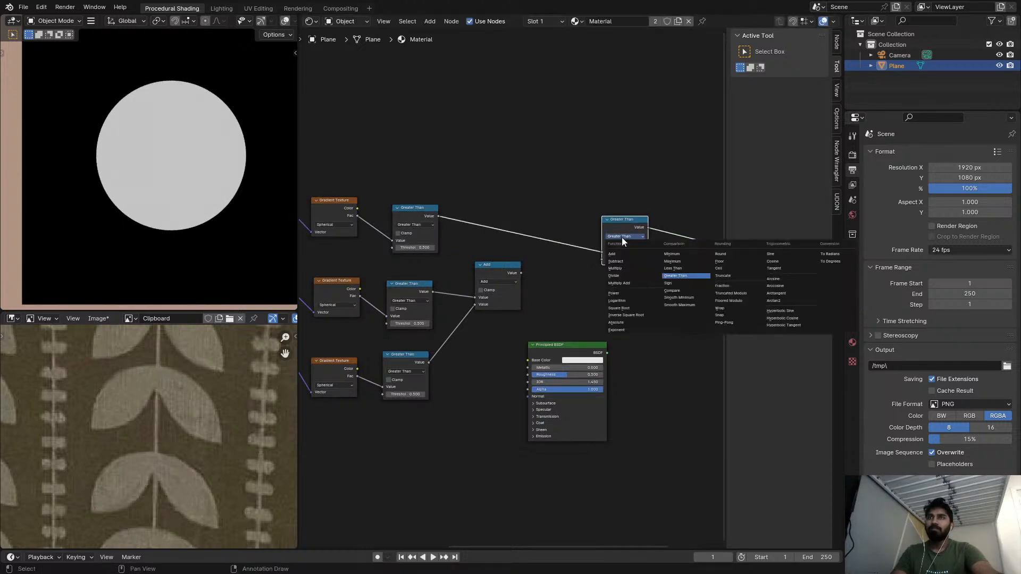
{"action": "key", "text": "m"}
{"action": "right_click_drag", "start_coordinate": [523, 285], "coordinate": [646, 252], "text": "alt"}
{"action": "scroll", "coordinate": [620, 235], "scroll_direction": "up", "scroll_amount": 3}
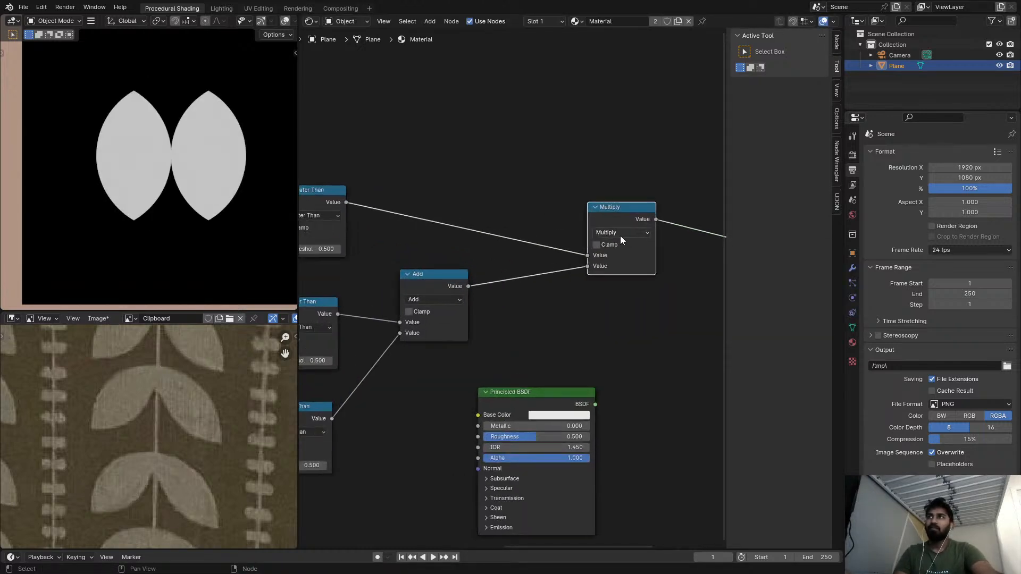
{"action": "key", "text": "g"}
{"action": "left_click", "coordinate": [611, 205]}
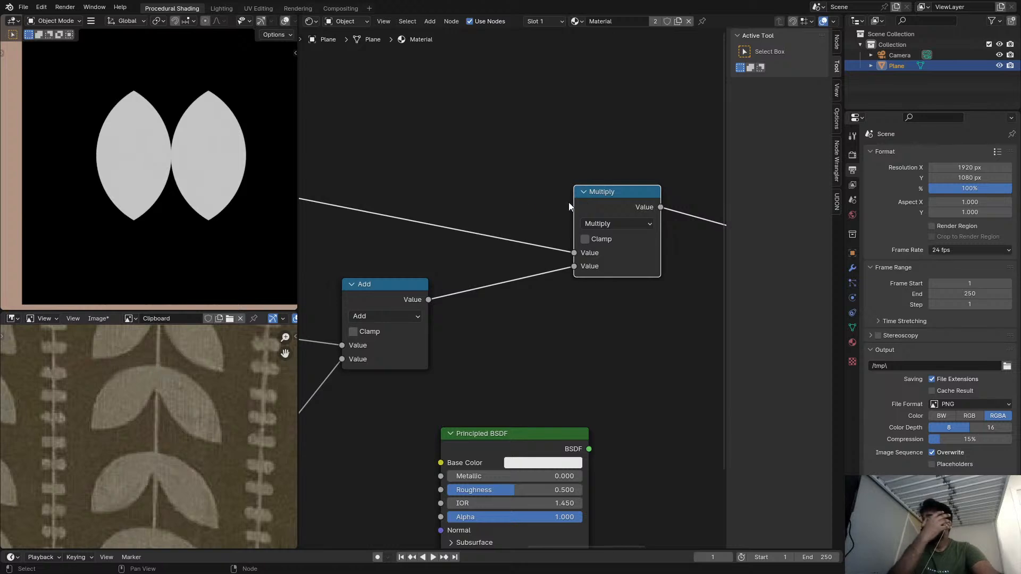
- Try the Minimum, Maximum and Add operations in turn on the final Multiply node
{"action": "middle_click_drag", "start_coordinate": [569, 203], "coordinate": [580, 197]}
{"action": "left_click", "coordinate": [648, 219]}
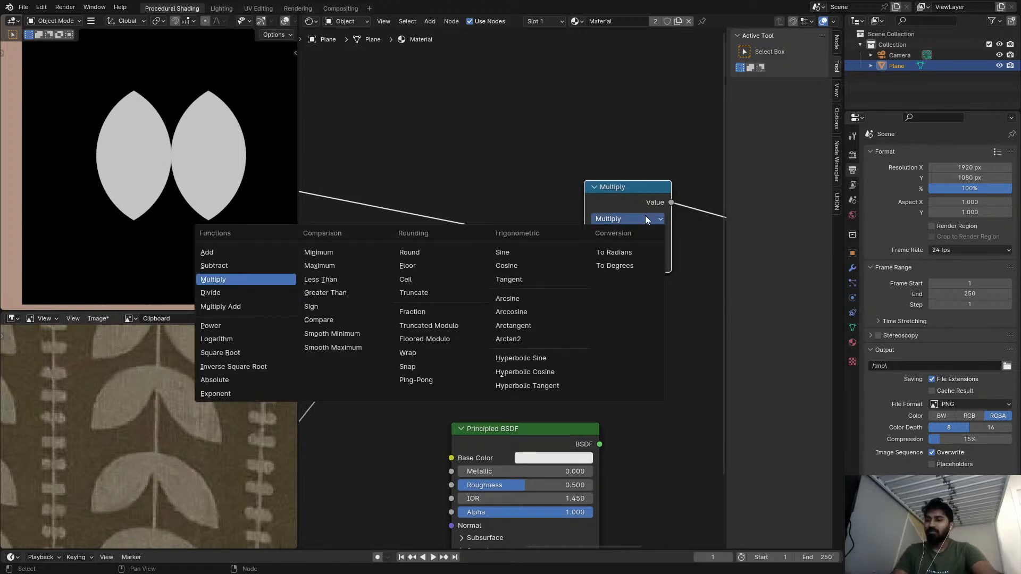
{"action": "key", "text": "n"}
{"action": "left_click", "coordinate": [643, 217]}
{"action": "key", "text": "x"}
{"action": "scroll", "coordinate": [616, 219], "scroll_direction": "down", "scroll_amount": 2}
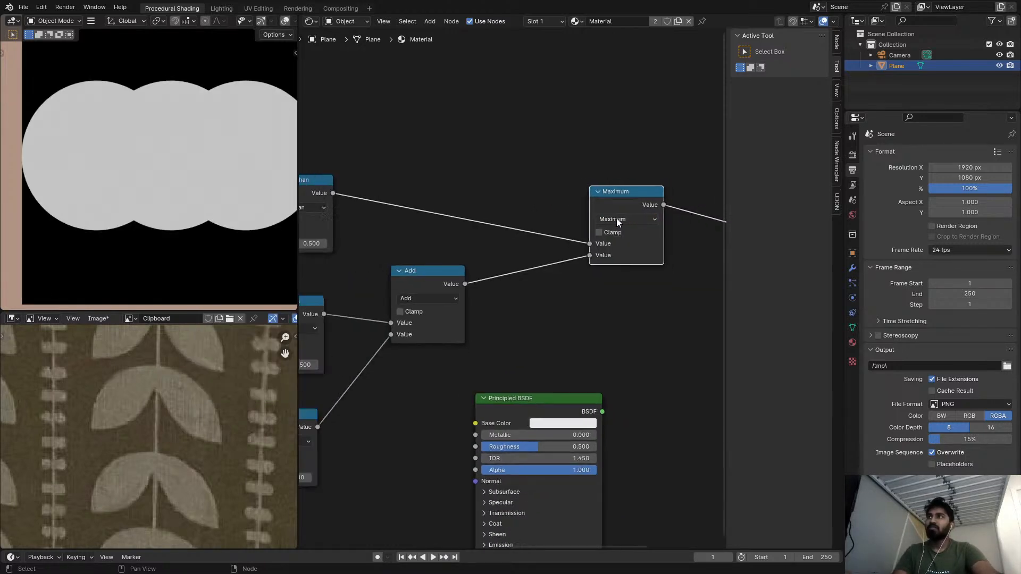
{"action": "scroll", "coordinate": [617, 218], "scroll_direction": "down", "scroll_amount": 1}
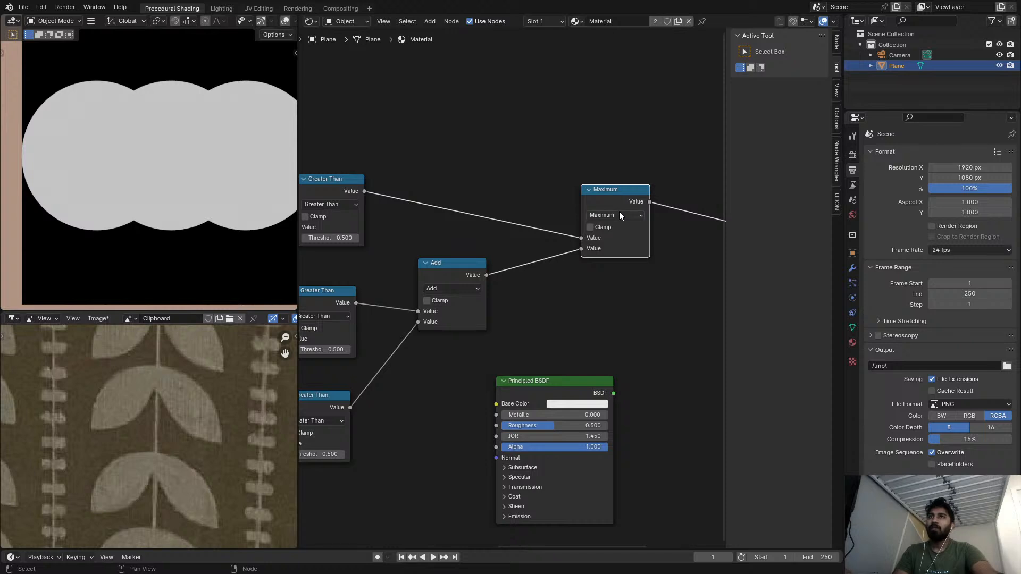
{"action": "left_click", "coordinate": [619, 215]}
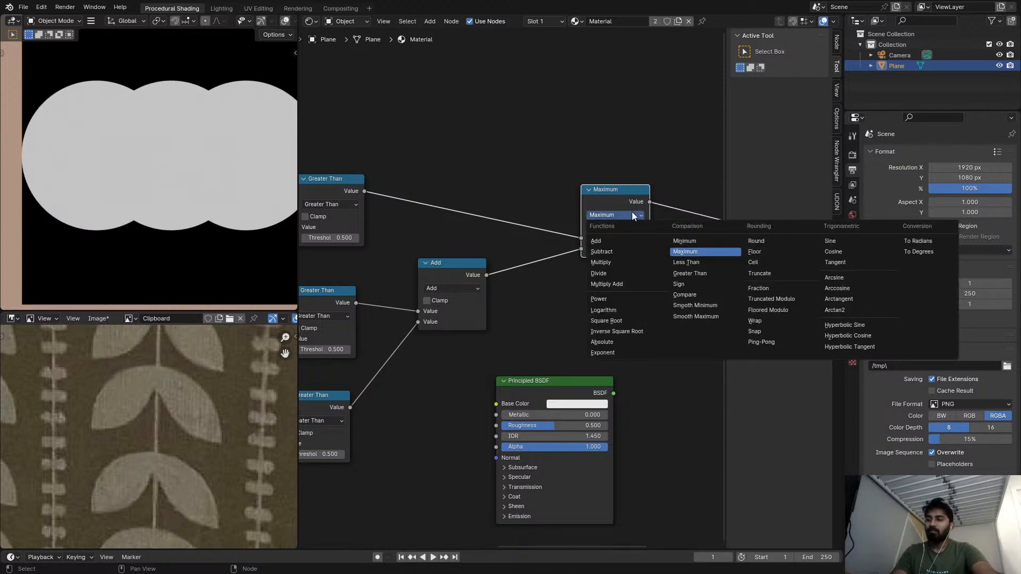
{"action": "key", "text": "a"}
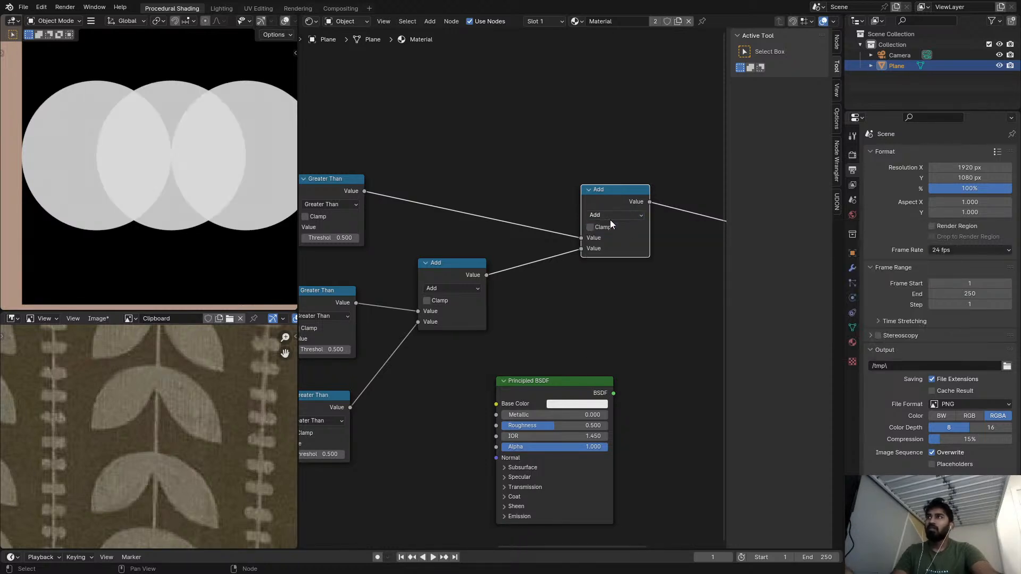
- Move the final Add node closer to the Add node that combines the two offset circles
{"action": "middle_click_drag", "start_coordinate": [548, 221], "coordinate": [593, 207]}
{"action": "scroll", "coordinate": [545, 205], "scroll_direction": "down", "scroll_amount": 2}
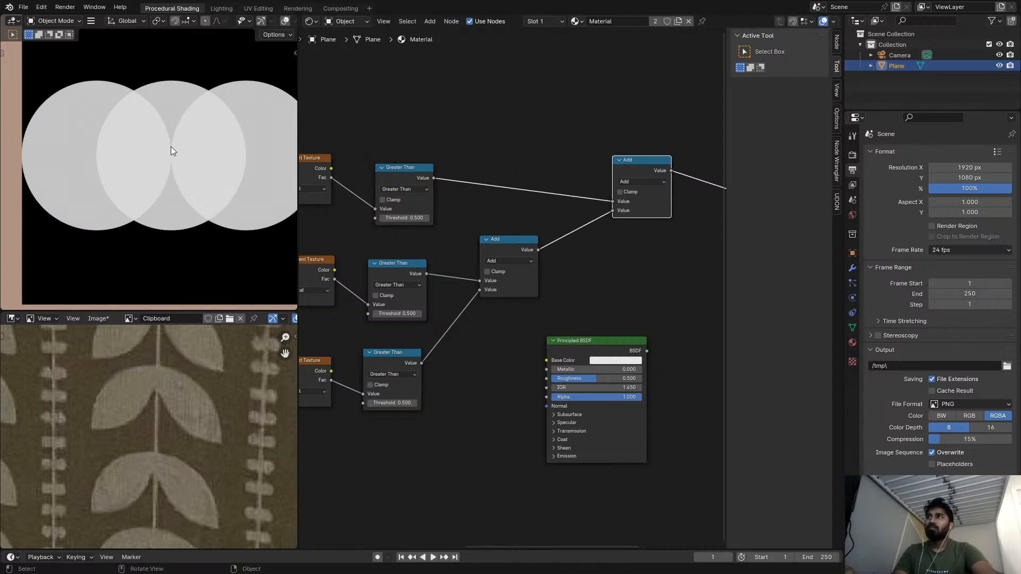
{"action": "scroll", "coordinate": [170, 133], "scroll_direction": "up", "scroll_amount": 2}
{"action": "scroll", "coordinate": [490, 196], "scroll_direction": "down", "scroll_amount": 1}
{"action": "key", "text": "g"}
{"action": "left_click", "coordinate": [506, 240]}
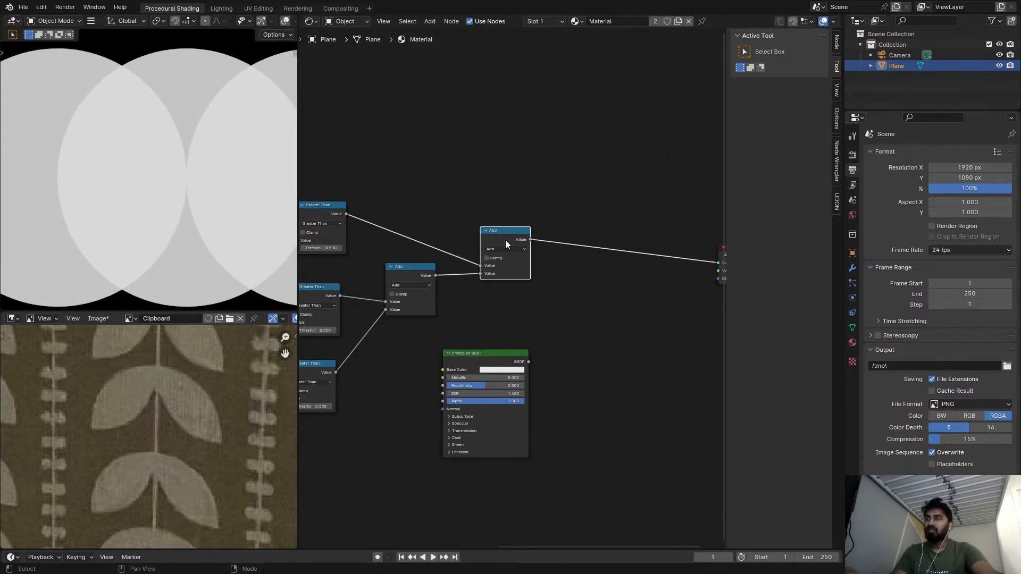
- Duplicate the final Add node onto its output link, set the copy to Multiply, and feed it the top Greater Than output
{"action": "key", "text": "shift+d"}
{"action": "left_click", "coordinate": [608, 227]}
{"action": "scroll", "coordinate": [500, 232], "scroll_direction": "down", "scroll_amount": 1}
{"action": "right_click_drag", "start_coordinate": [360, 213], "coordinate": [588, 237], "text": "alt"}
{"action": "left_click", "coordinate": [588, 236]}
{"action": "key", "text": "m"}
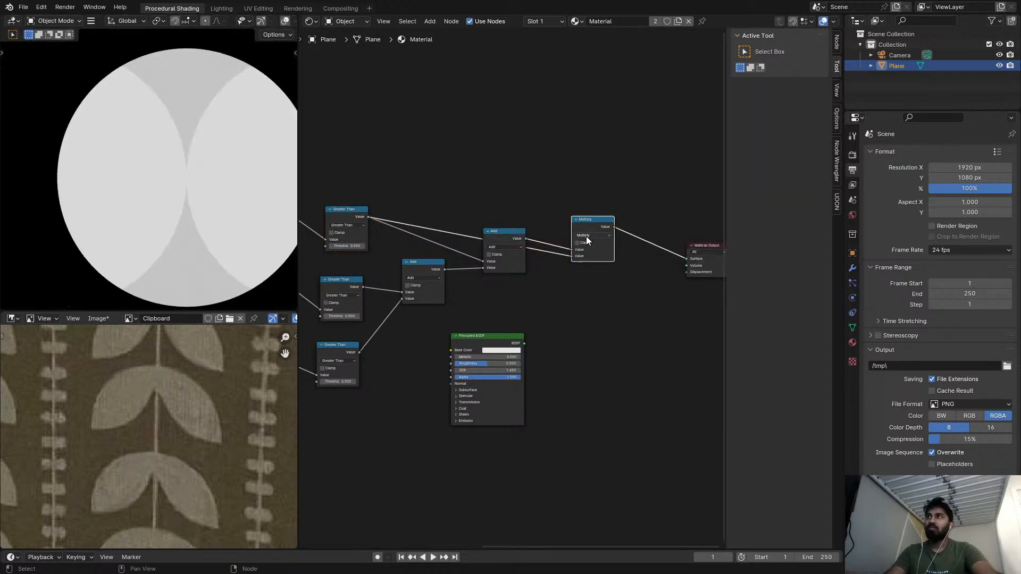
{"action": "scroll", "coordinate": [530, 227], "scroll_direction": "down", "scroll_amount": 1}
{"action": "scroll", "coordinate": [232, 190], "scroll_direction": "down", "scroll_amount": 2}
{"action": "middle_click_drag", "start_coordinate": [249, 195], "coordinate": [210, 181], "text": "shift"}
{"action": "scroll", "coordinate": [187, 155], "scroll_direction": "up", "scroll_amount": 1}
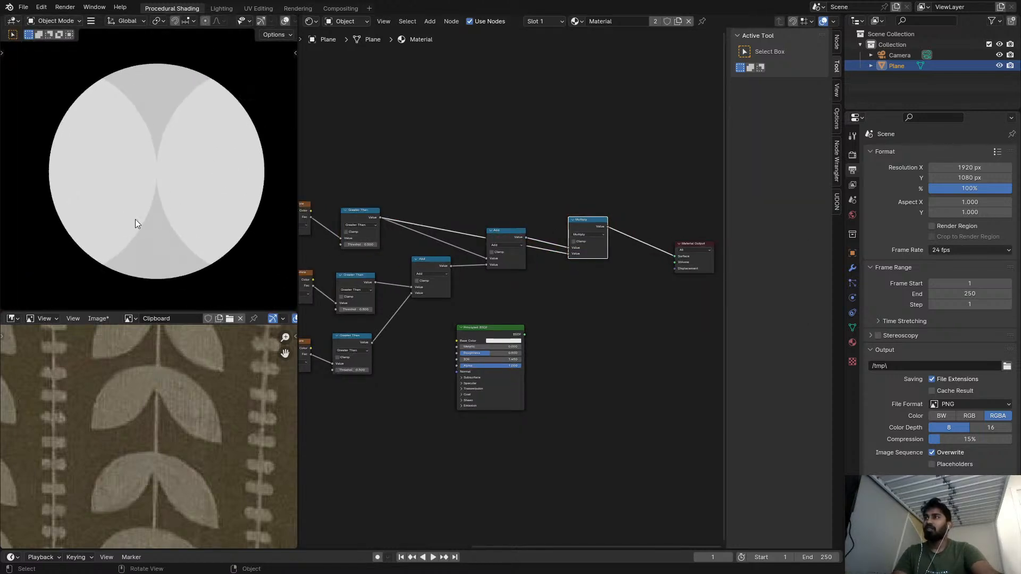
- Set the top vector Add node's Y value to about -0.43
{"action": "scroll", "coordinate": [480, 199], "scroll_direction": "down", "scroll_amount": 1}
{"action": "middle_click_drag", "start_coordinate": [480, 199], "coordinate": [561, 185]}
{"action": "scroll", "coordinate": [368, 207], "scroll_direction": "up", "scroll_amount": 1}
{"action": "middle_click_drag", "start_coordinate": [366, 210], "coordinate": [437, 198]}
{"action": "scroll", "coordinate": [420, 206], "scroll_direction": "up", "scroll_amount": 1}
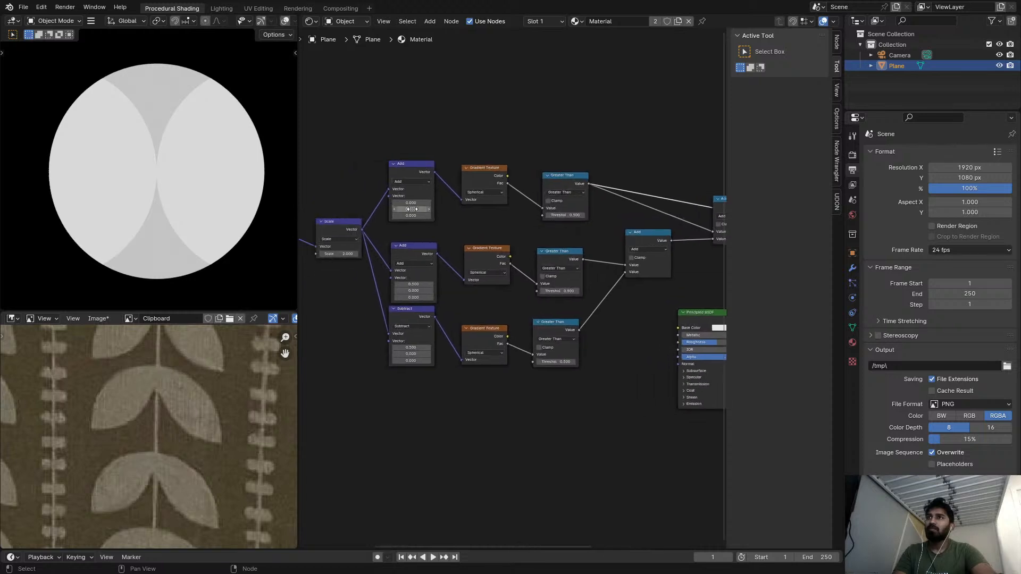
{"action": "left_click_drag", "start_coordinate": [412, 209], "coordinate": [335, 209], "text": "shift"}
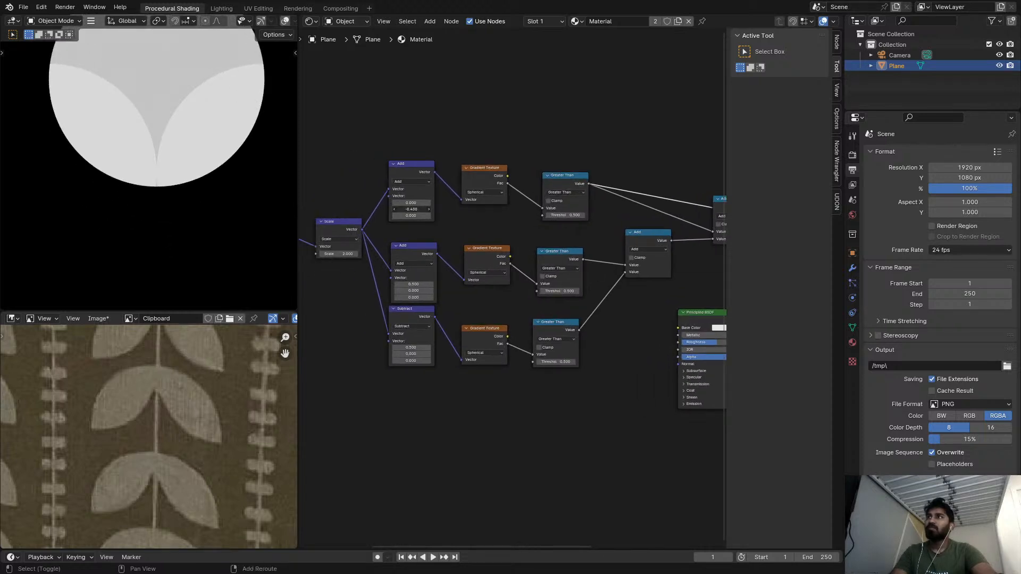
{"action": "middle_click_drag", "start_coordinate": [166, 180], "coordinate": [167, 231], "text": "shift"}
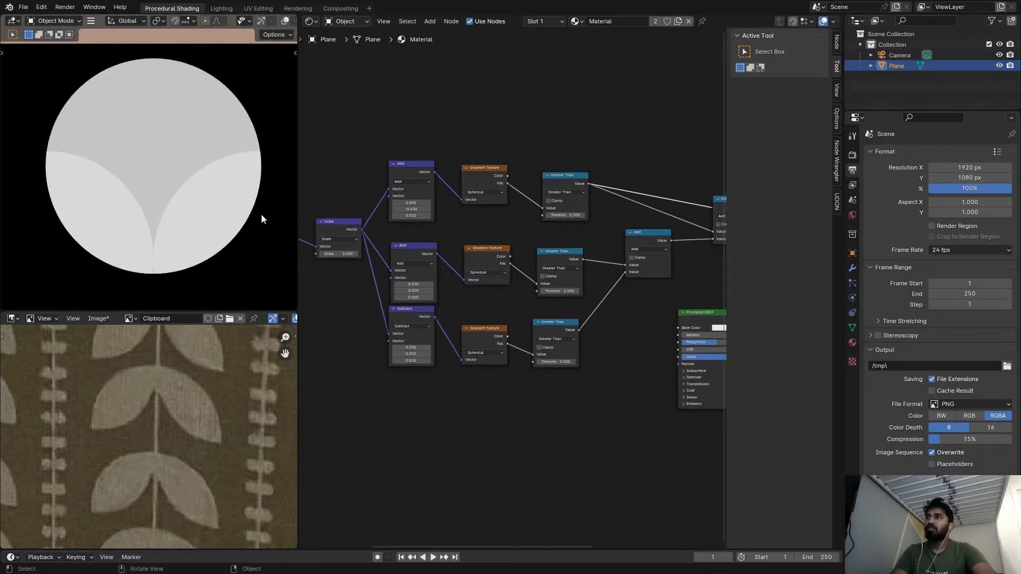
- Raise the top vector Add node's Y value to about 0.51 to shift the middle circle downward
{"action": "middle_click_drag", "start_coordinate": [458, 246], "coordinate": [486, 210]}
{"action": "left_click_drag", "start_coordinate": [446, 173], "coordinate": [545, 173], "text": "shift"}
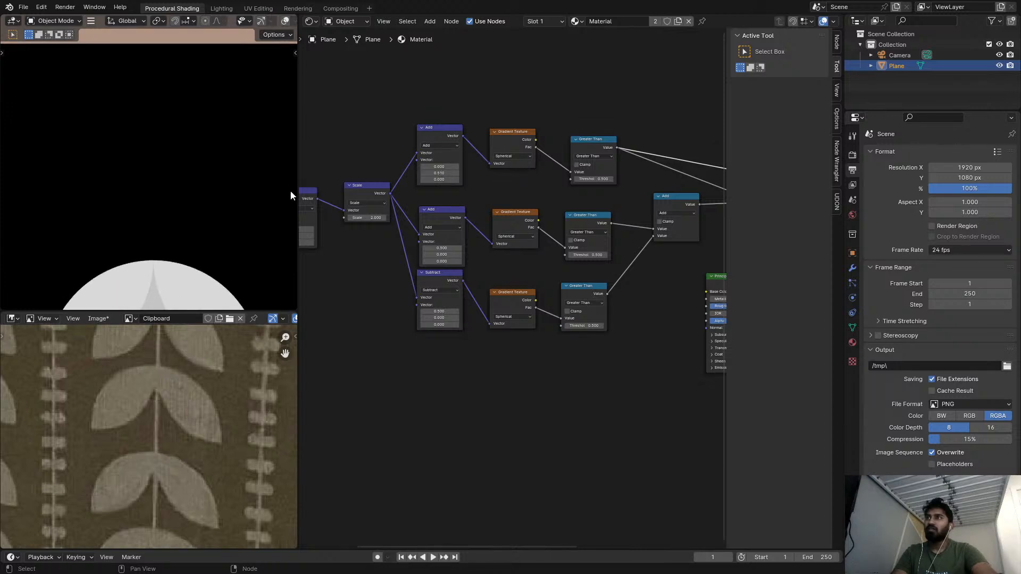
{"action": "scroll", "coordinate": [178, 186], "scroll_direction": "down", "scroll_amount": 3}
{"action": "middle_click_drag", "start_coordinate": [172, 184], "coordinate": [214, 108], "text": "shift"}
{"action": "middle_click_drag", "start_coordinate": [223, 174], "coordinate": [197, 155], "text": "shift"}
{"action": "scroll", "coordinate": [197, 156], "scroll_direction": "up", "scroll_amount": 2}
{"action": "scroll", "coordinate": [196, 155], "scroll_direction": "up", "scroll_amount": 1}
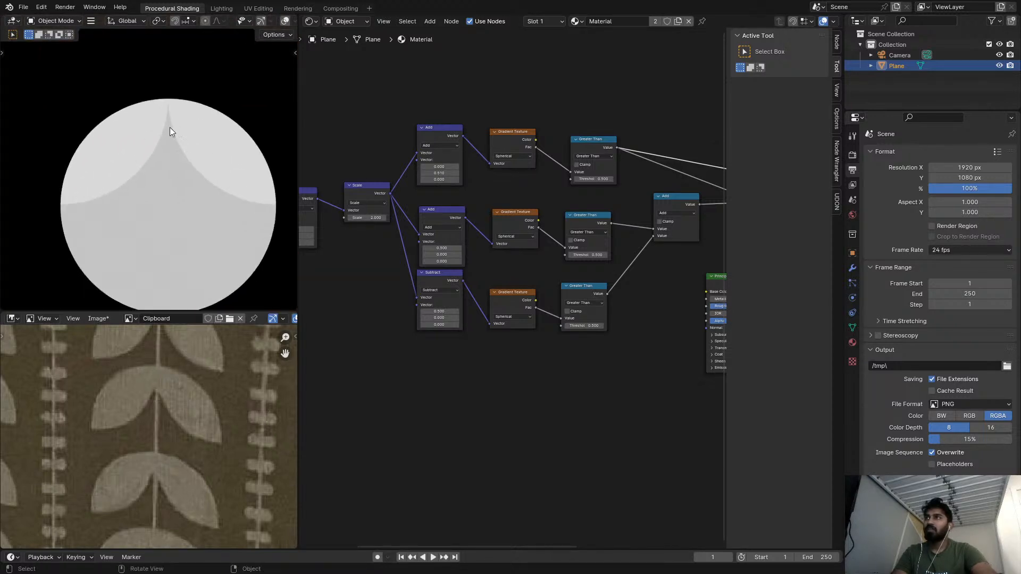
- Remove the last Multiply node while keeping its links, and set the preceding Add node to Multiply
{"action": "scroll", "coordinate": [526, 184], "scroll_direction": "down", "scroll_amount": 4}
{"action": "middle_click_drag", "start_coordinate": [526, 186], "coordinate": [451, 217]}
{"action": "scroll", "coordinate": [637, 178], "scroll_direction": "up", "scroll_amount": 4}
{"action": "left_click", "coordinate": [607, 206], "text": "ctrl+shift"}
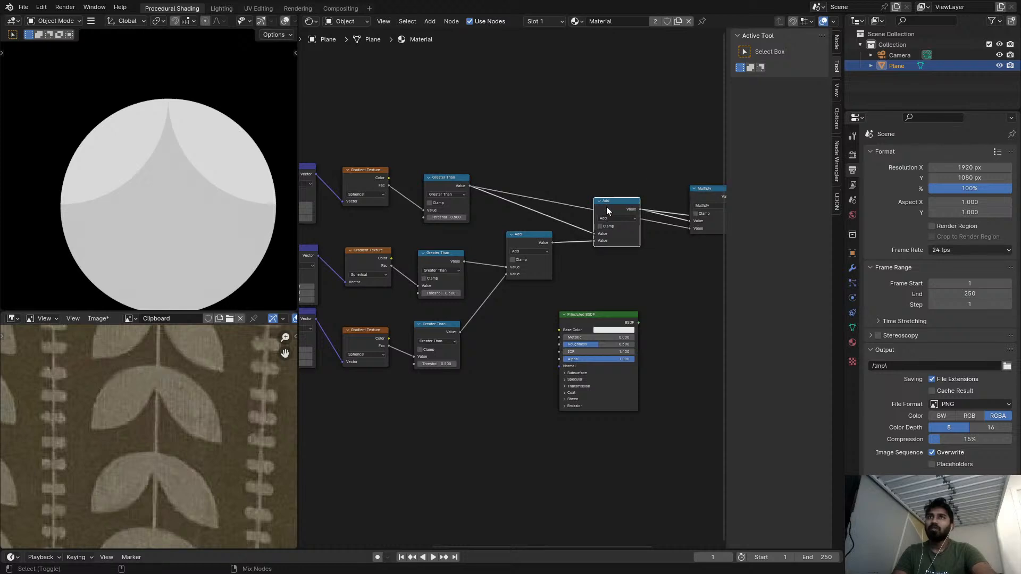
{"action": "middle_click_drag", "start_coordinate": [623, 200], "coordinate": [557, 218]}
{"action": "left_click", "coordinate": [650, 208]}
{"action": "key", "text": "ctrl+x"}
{"action": "left_click", "coordinate": [549, 236]}
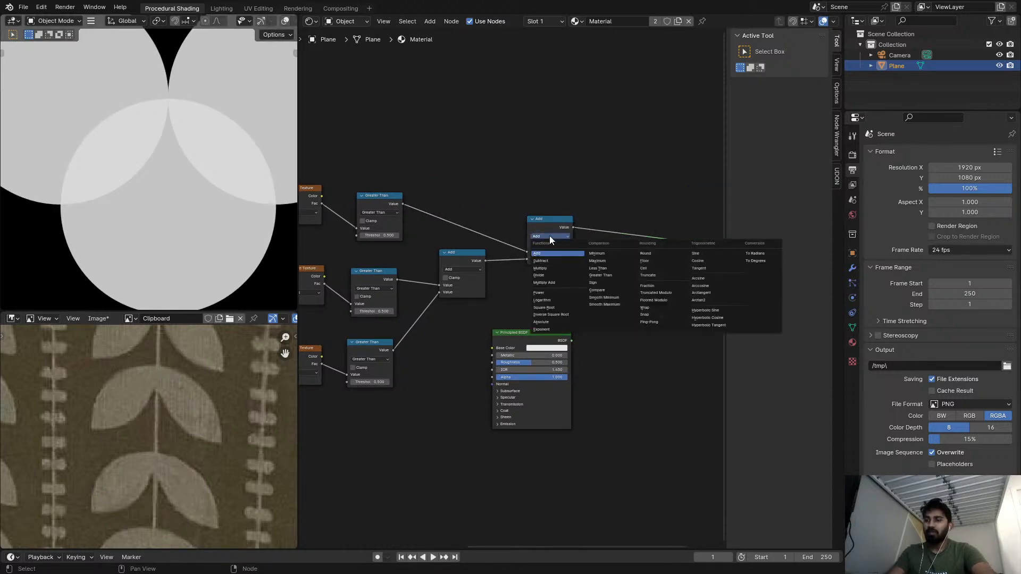
{"action": "left_click", "coordinate": [541, 241]}
- Set the top vector Add node's Y value to 0.480
{"action": "scroll", "coordinate": [141, 206], "scroll_direction": "down", "scroll_amount": 2}
{"action": "middle_click_drag", "start_coordinate": [343, 228], "coordinate": [448, 226]}
{"action": "scroll", "coordinate": [447, 228], "scroll_direction": "up", "scroll_amount": 4}
{"action": "scroll", "coordinate": [423, 226], "scroll_direction": "up", "scroll_amount": 4}
{"action": "mouse_move", "coordinate": [420, 233]}
{"action": "left_mouse_down"}
{"action": "mouse_move", "coordinate": [410, 233]}
{"action": "mouse_move", "coordinate": [428, 233]}
{"action": "left_mouse_up"}
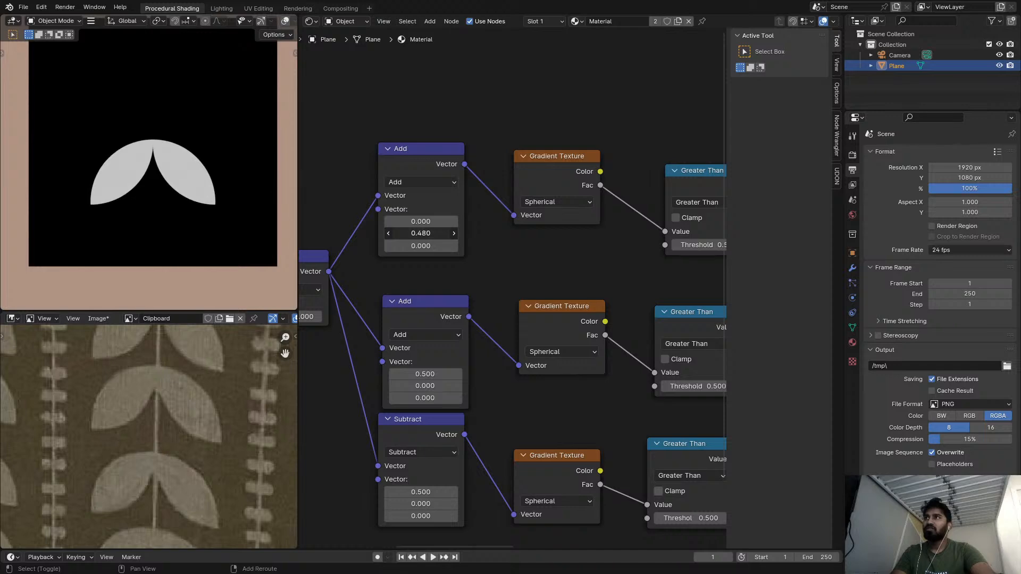
- Set the X value of the middle vector Add node and the lowest Subtract node to 0.490 so the leaves overlap slightly
{"action": "scroll", "coordinate": [159, 163], "scroll_direction": "up", "scroll_amount": 4}
{"action": "scroll", "coordinate": [167, 158], "scroll_direction": "down", "scroll_amount": 1}
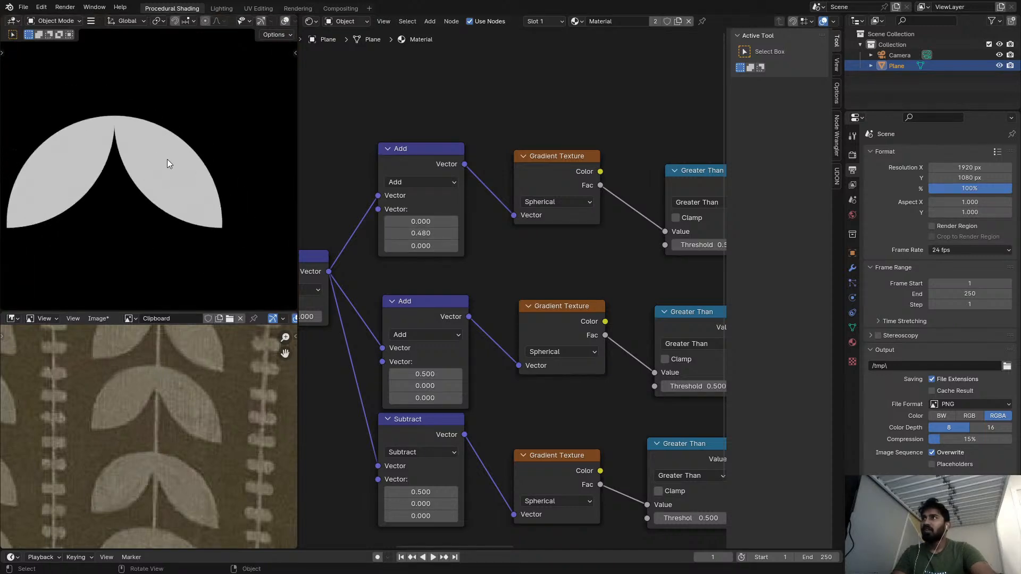
{"action": "scroll", "coordinate": [589, 267], "scroll_direction": "down", "scroll_amount": 2}
{"action": "scroll", "coordinate": [506, 289], "scroll_direction": "up", "scroll_amount": 2}
{"action": "left_click_drag", "start_coordinate": [475, 325], "coordinate": [472, 325]}
{"action": "left_click_drag", "start_coordinate": [459, 444], "coordinate": [458, 444]}
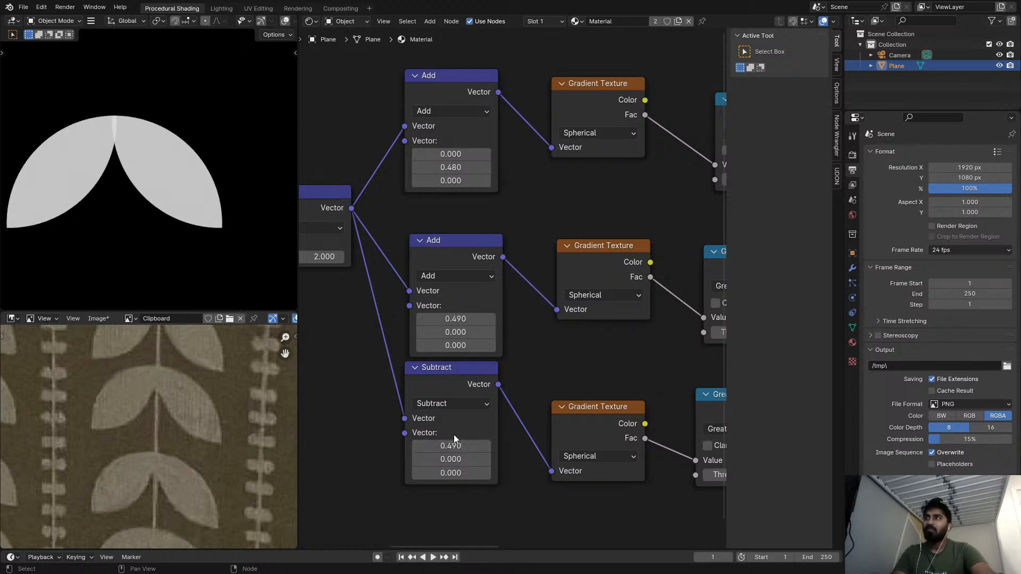
- Enable Clamp on the final Multiply node
{"action": "scroll", "coordinate": [517, 274], "scroll_direction": "down", "scroll_amount": 3}
{"action": "middle_click_drag", "start_coordinate": [517, 274], "coordinate": [541, 312]}
{"action": "left_click", "coordinate": [550, 252]}
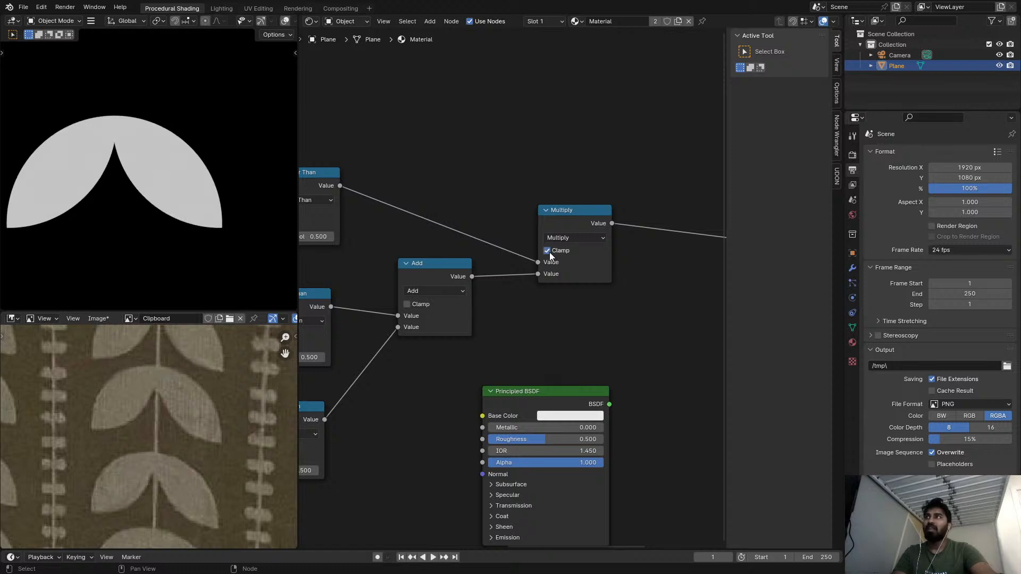
- Review the leaf node chain and examine how the leaf pairs repeat in columns across the reference fabric
{"action": "scroll", "coordinate": [491, 262], "scroll_direction": "down", "scroll_amount": 2}
{"action": "middle_click_drag", "start_coordinate": [491, 262], "coordinate": [626, 285]}
{"action": "scroll", "coordinate": [209, 212], "scroll_direction": "down", "scroll_amount": 4}
{"action": "scroll", "coordinate": [439, 226], "scroll_direction": "down", "scroll_amount": 2}
{"action": "scroll", "coordinate": [415, 212], "scroll_direction": "up", "scroll_amount": 6}
{"action": "scroll", "coordinate": [383, 192], "scroll_direction": "down", "scroll_amount": 4}
{"action": "middle_click_drag", "start_coordinate": [312, 217], "coordinate": [391, 206]}
{"action": "scroll", "coordinate": [391, 206], "scroll_direction": "up", "scroll_amount": 2}
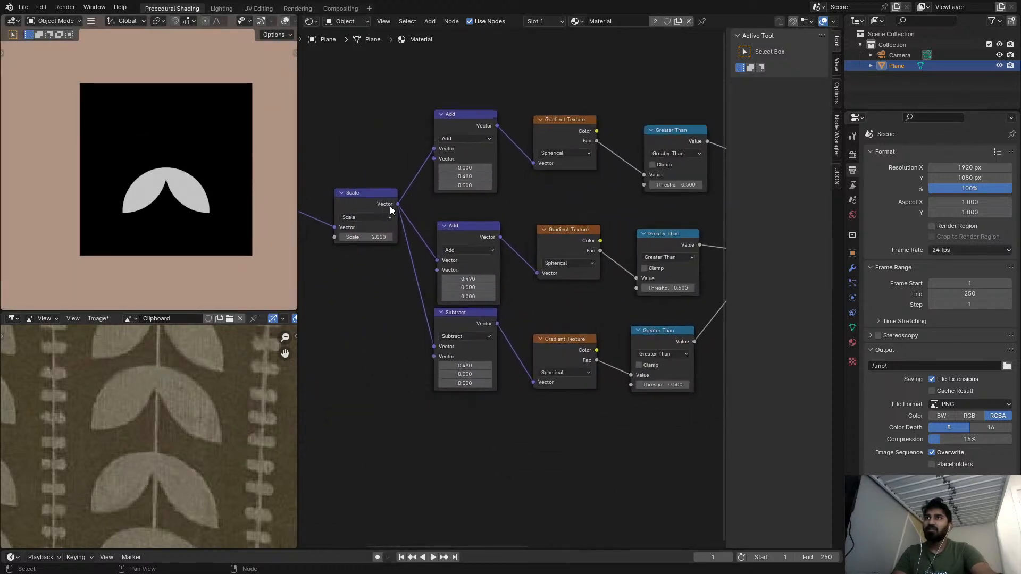
{"action": "scroll", "coordinate": [430, 198], "scroll_direction": "down", "scroll_amount": 5}
{"action": "scroll", "coordinate": [506, 225], "scroll_direction": "down", "scroll_amount": 1}
{"action": "middle_click_drag", "start_coordinate": [507, 225], "coordinate": [404, 226]}
{"action": "scroll", "coordinate": [160, 396], "scroll_direction": "down", "scroll_amount": 11}
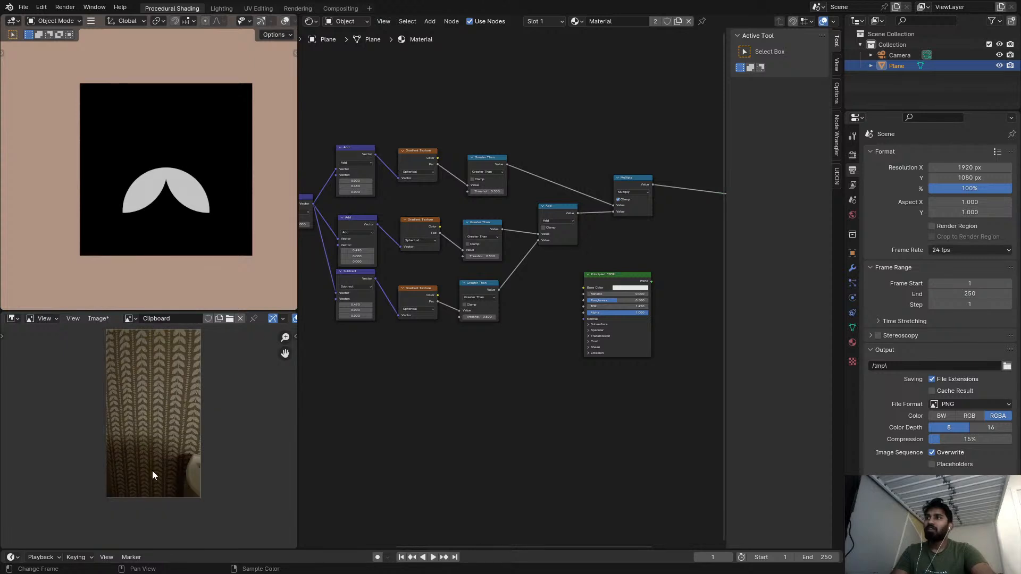
{"action": "scroll", "coordinate": [168, 372], "scroll_direction": "up", "scroll_amount": 5}
{"action": "scroll", "coordinate": [168, 371], "scroll_direction": "up", "scroll_amount": 2}
{"action": "scroll", "coordinate": [608, 321], "scroll_direction": "down", "scroll_amount": 1}
- Move the Principled BSDF node out of the way of the leaf nodes
{"action": "middle_click_drag", "start_coordinate": [609, 322], "coordinate": [541, 325]}
{"action": "left_click_drag", "start_coordinate": [542, 325], "coordinate": [675, 344]}
{"action": "scroll", "coordinate": [538, 299], "scroll_direction": "down", "scroll_amount": 1}
- Move the Texture Coordinate and first Subtract nodes together, away from the Scale node, to free up space
{"action": "middle_click_drag", "start_coordinate": [539, 299], "coordinate": [803, 328]}
{"action": "middle_click_drag", "start_coordinate": [467, 270], "coordinate": [513, 250]}
{"action": "mouse_move", "coordinate": [427, 203]}
{"action": "left_mouse_down"}
{"action": "mouse_move", "coordinate": [504, 270]}
{"action": "mouse_move", "coordinate": [535, 249]}
{"action": "left_mouse_up"}
{"action": "left_click", "coordinate": [453, 217]}
{"action": "key", "text": "g"}
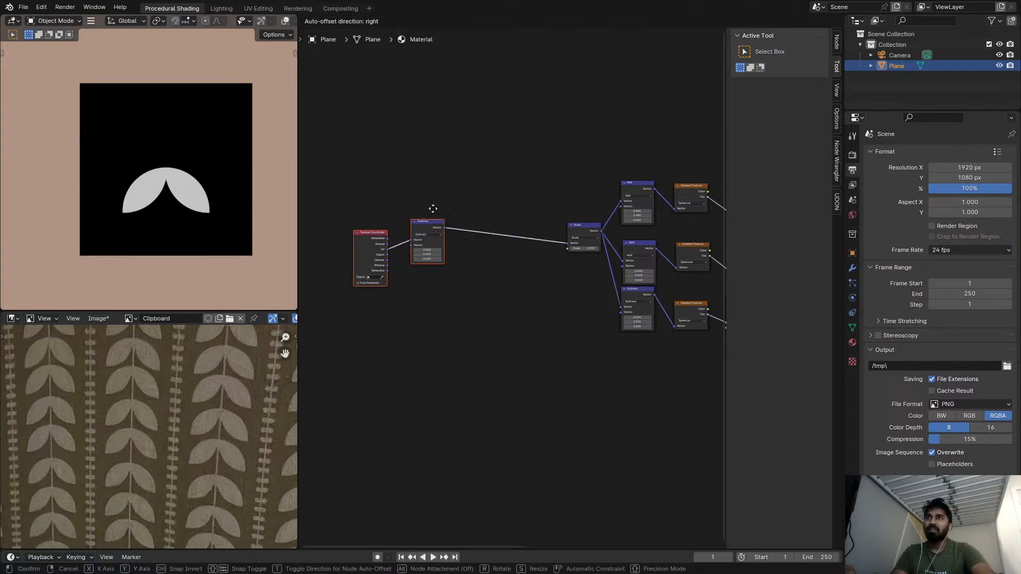
{"action": "left_click", "coordinate": [438, 160]}
- Preview the output of the Subtract node that follows Texture Coordinate
{"action": "scroll", "coordinate": [460, 161], "scroll_direction": "up", "scroll_amount": 3}
{"action": "scroll", "coordinate": [619, 229], "scroll_direction": "down", "scroll_amount": 1}
{"action": "middle_click_drag", "start_coordinate": [619, 228], "coordinate": [566, 267]}
{"action": "scroll", "coordinate": [479, 250], "scroll_direction": "up", "scroll_amount": 1}
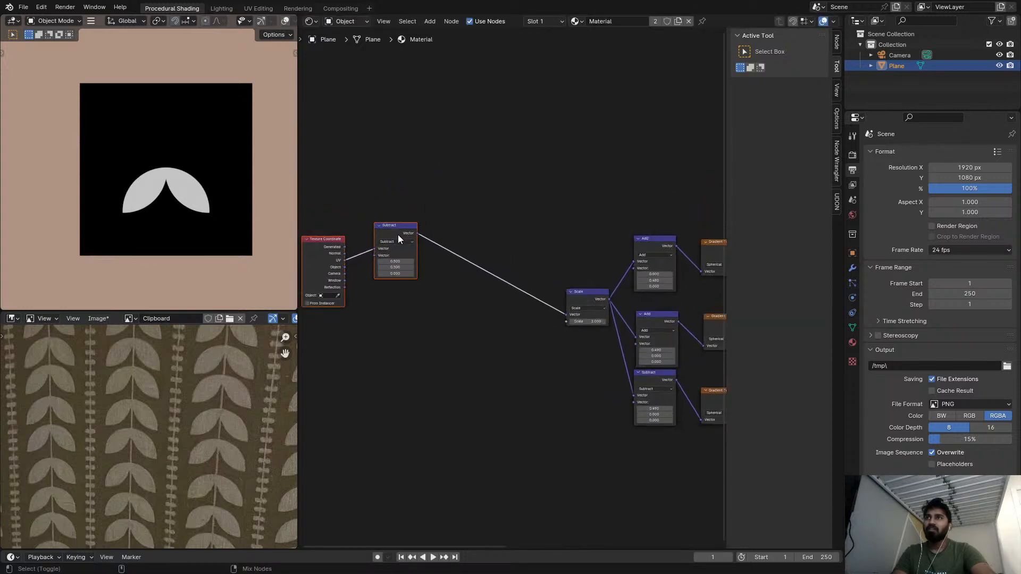
{"action": "left_click", "coordinate": [403, 232], "text": "ctrl+shift"}
{"action": "scroll", "coordinate": [490, 242], "scroll_direction": "down", "scroll_amount": 3}
{"action": "middle_click_drag", "start_coordinate": [523, 242], "coordinate": [356, 237]}
{"action": "scroll", "coordinate": [495, 262], "scroll_direction": "down", "scroll_amount": 2}
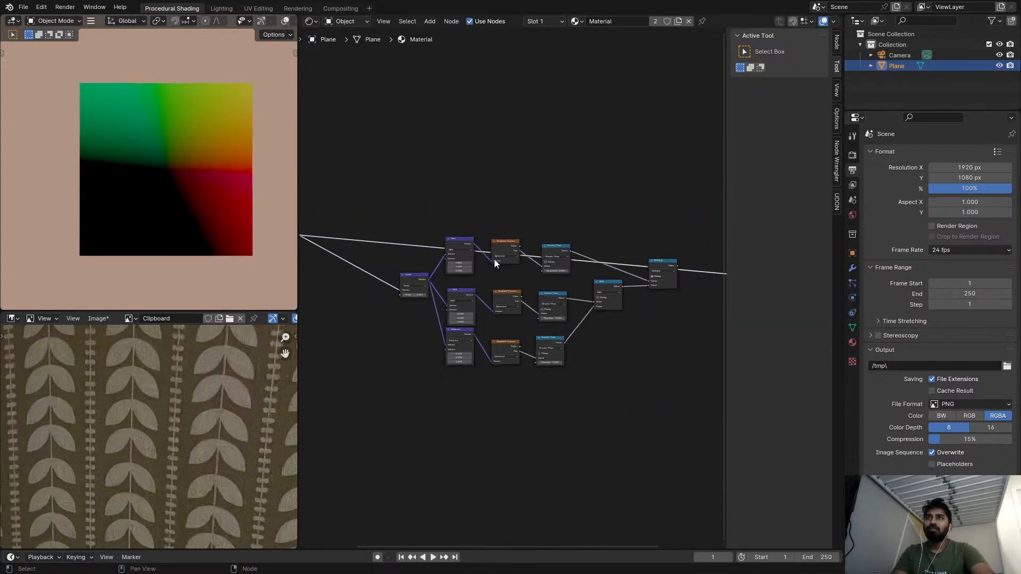
- Move the Subtract node below the Texture Coordinate node, and preview the Texture Coordinate node's UV output
{"action": "left_click", "coordinate": [658, 267], "text": "ctrl+shift"}
{"action": "middle_click_drag", "start_coordinate": [409, 262], "coordinate": [529, 273]}
{"action": "scroll", "coordinate": [430, 280], "scroll_direction": "up", "scroll_amount": 8}
{"action": "left_click_drag", "start_coordinate": [435, 238], "coordinate": [421, 332]}
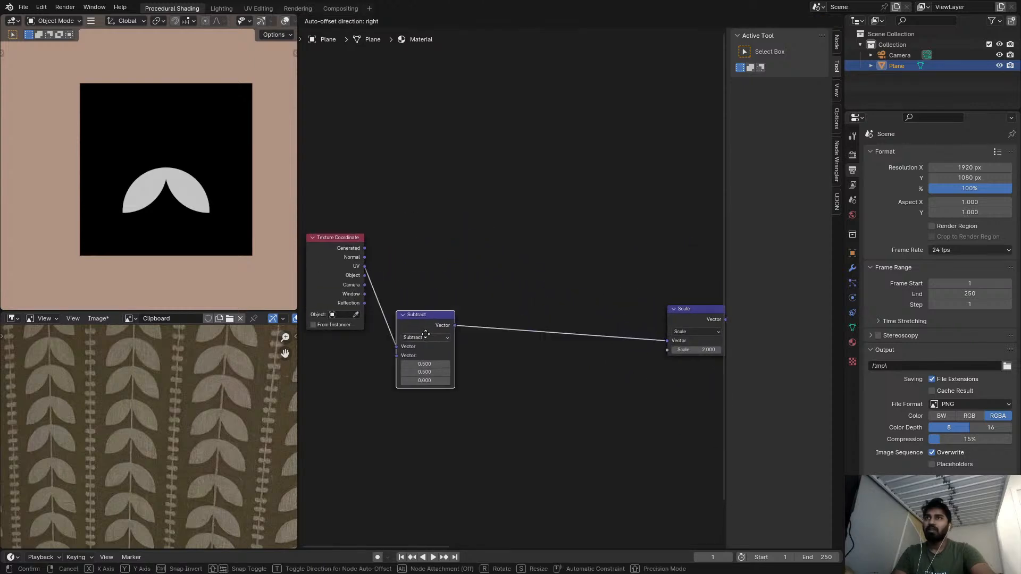
{"action": "left_click", "coordinate": [349, 276], "text": "ctrl+shift"}
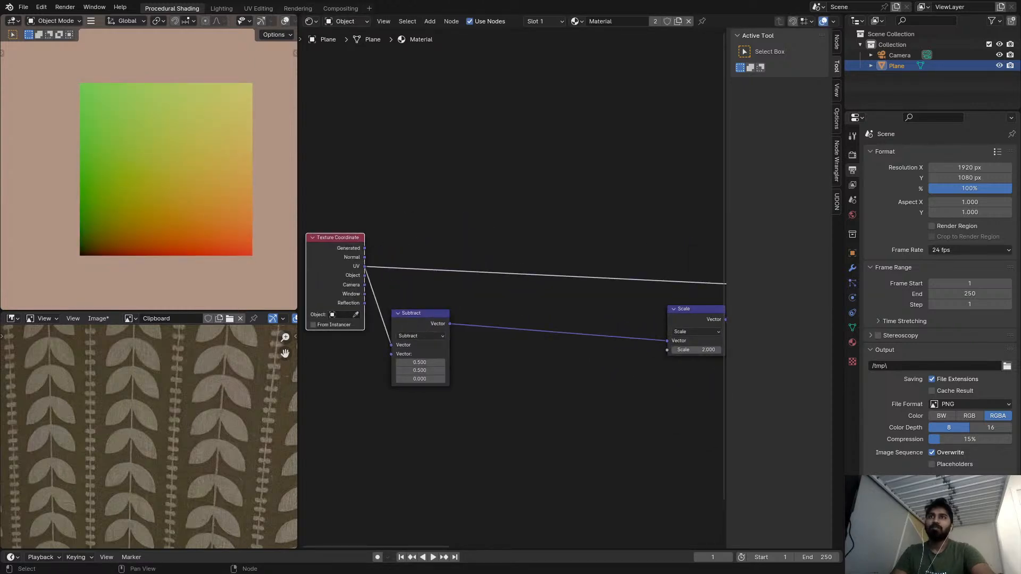
- Insert a Vector Math node into the UV preview link and set its operation to Divide
{"action": "key", "text": "shift+a"}
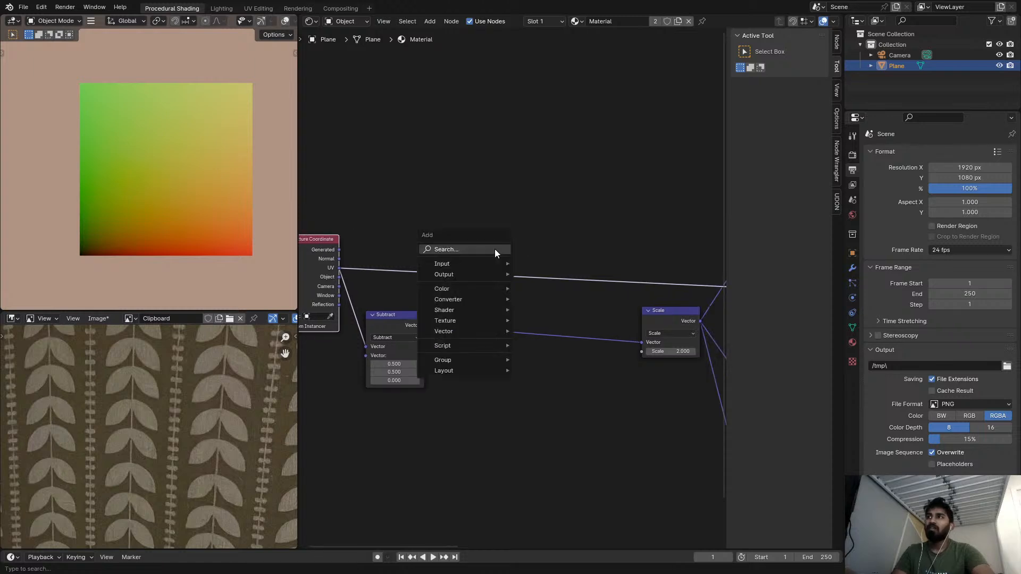
{"action": "left_click", "coordinate": [494, 249]}
{"action": "type", "text": "add"}
{"action": "key", "text": "Return"}
{"action": "left_click", "coordinate": [471, 208]}
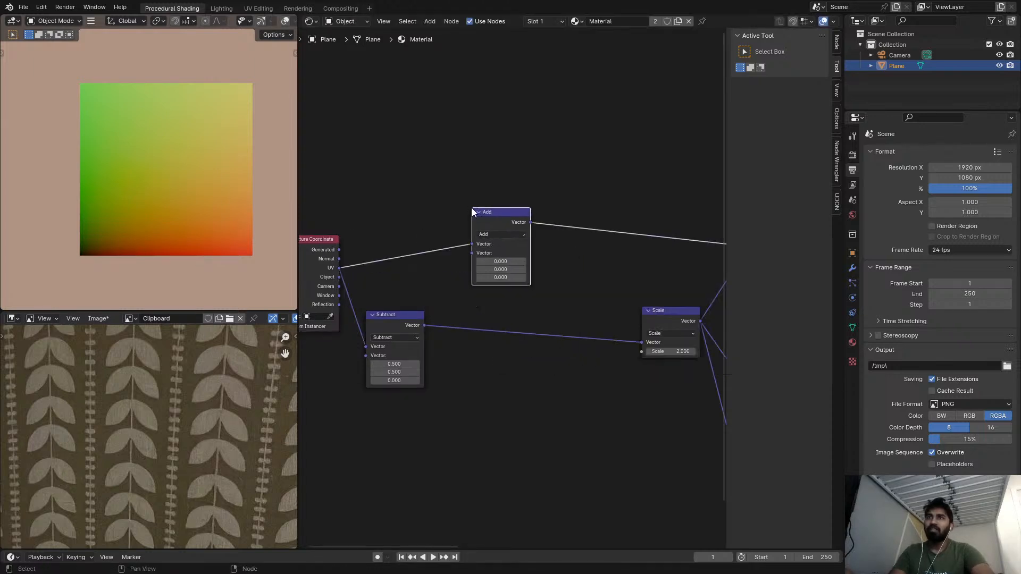
{"action": "left_click", "coordinate": [500, 235]}
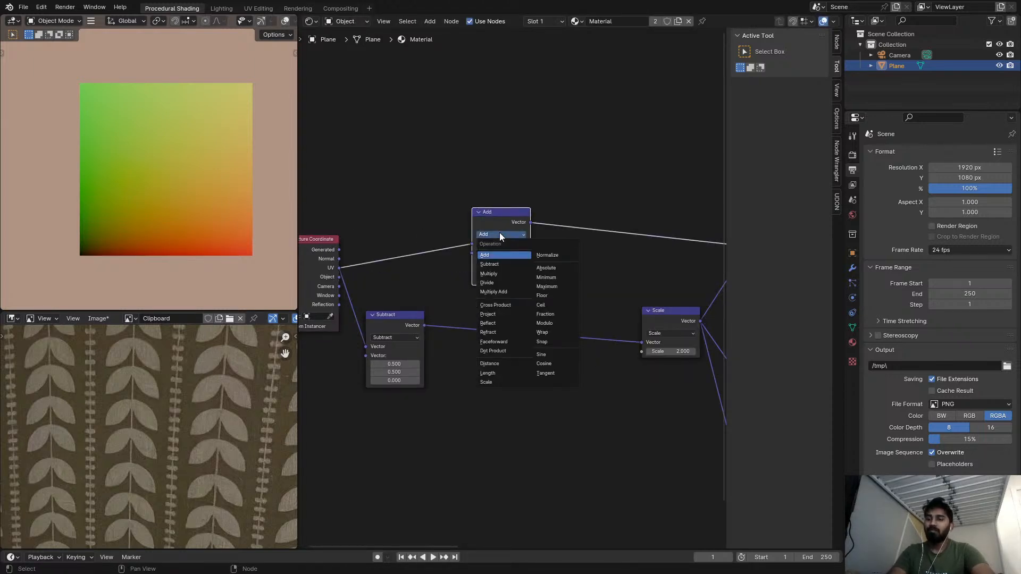
{"action": "left_click", "coordinate": [488, 274]}
{"action": "left_click", "coordinate": [503, 234]}
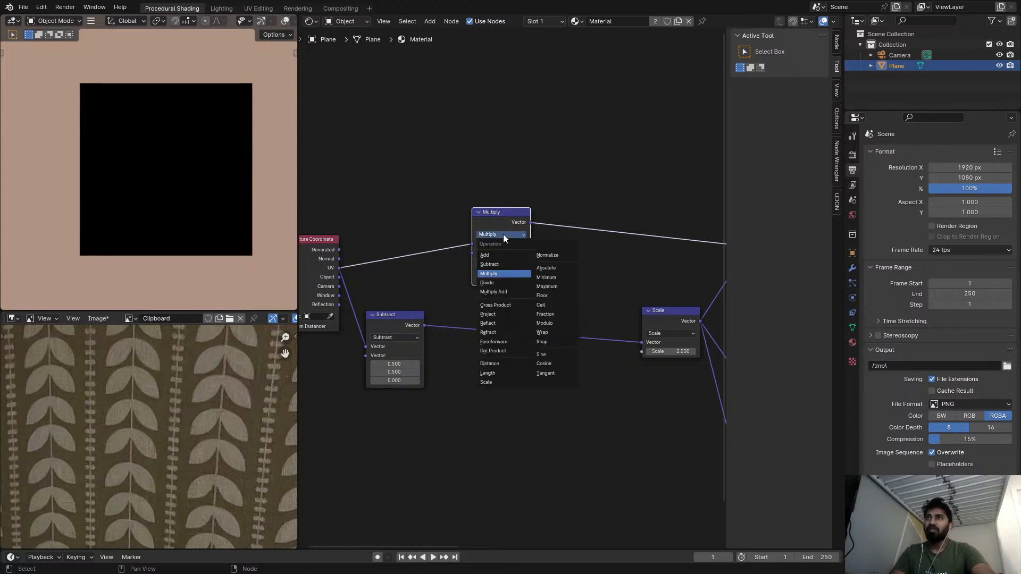
{"action": "left_click", "coordinate": [487, 282]}
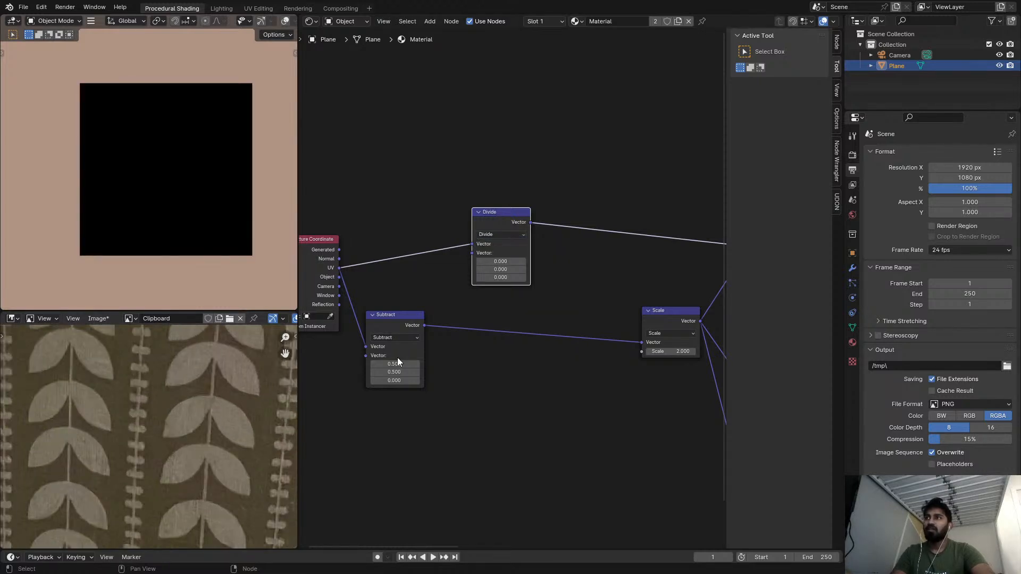
- Set the Divide node's vector to 1 in X and 2 in Y
{"action": "type", "text": "1"}
{"action": "key", "text": "Return"}
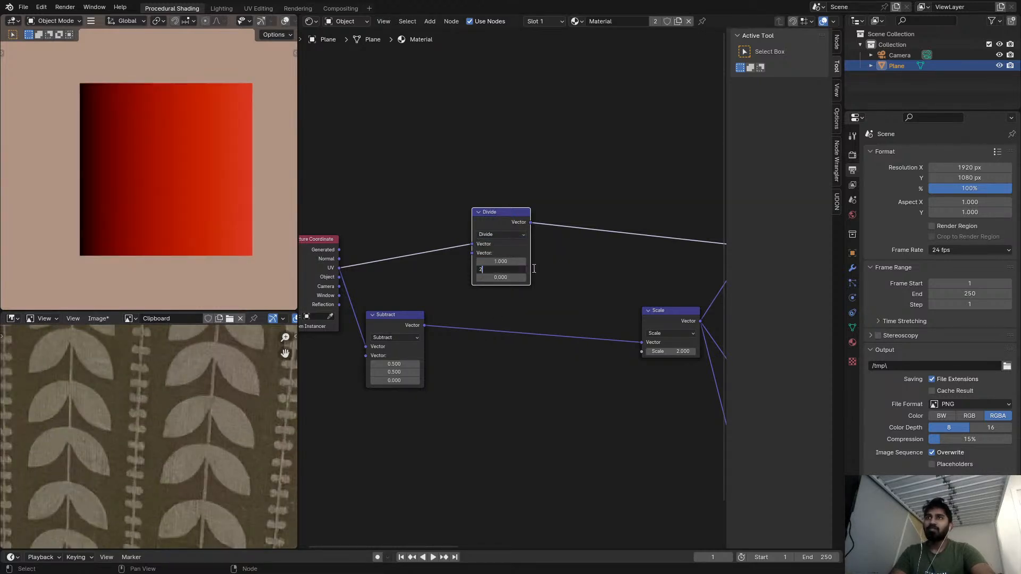
{"action": "type", "text": "2"}
{"action": "key", "text": "Return"}
- Set the Divide node's vector to 0.1 in X and 0.2 in Y
{"action": "scroll", "coordinate": [543, 298], "scroll_direction": "up", "scroll_amount": 2}
{"action": "left_click", "coordinate": [501, 290]}
{"action": "type", "text": "."}
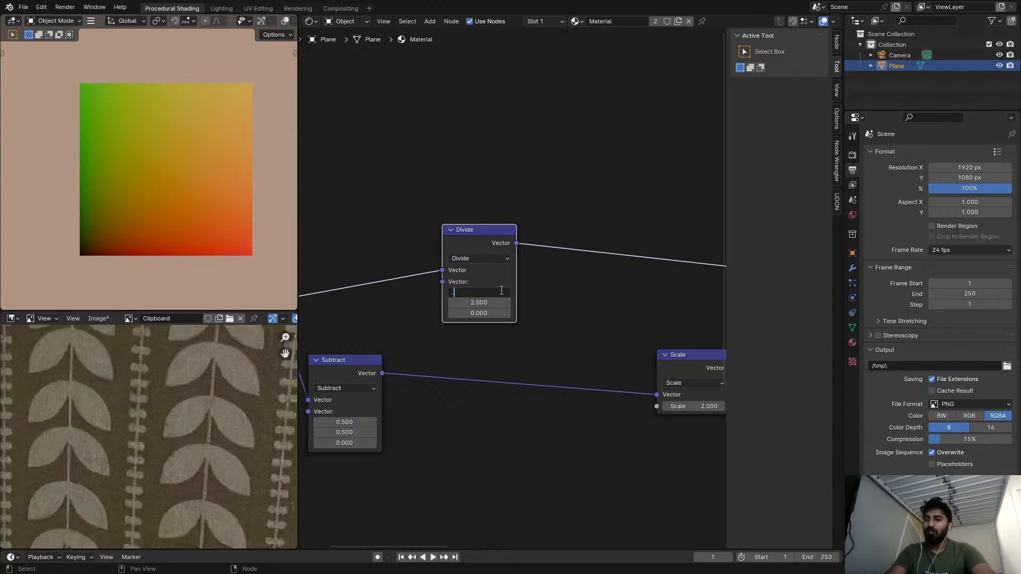
{"action": "type", "text": "1"}
{"action": "key", "text": "Return"}
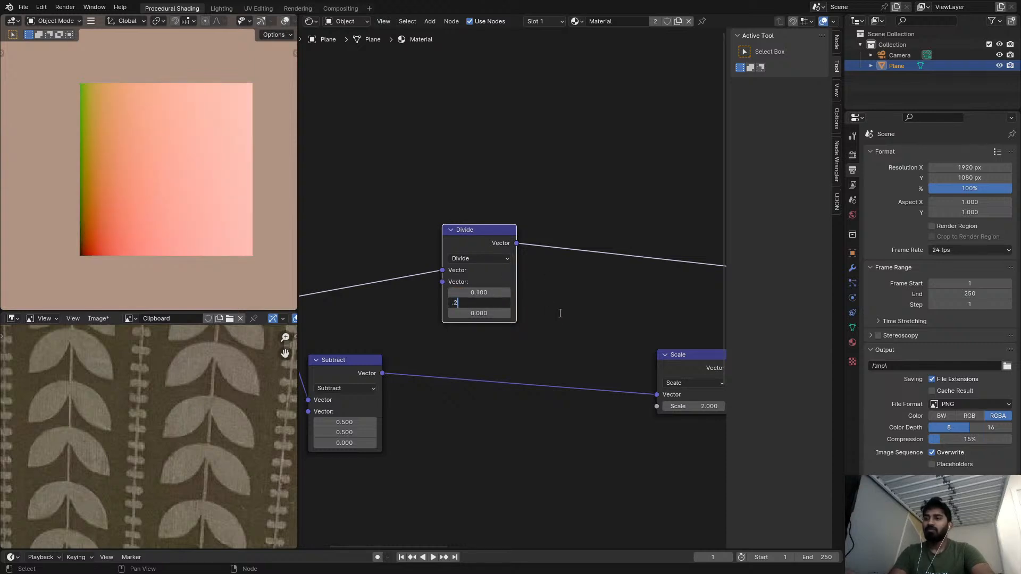
{"action": "key", "text": "Return"}
- Duplicate the Divide node into the link after it and set the copy's operation to Fraction
{"action": "middle_click_drag", "start_coordinate": [551, 310], "coordinate": [498, 321]}
{"action": "left_click", "coordinate": [452, 271]}
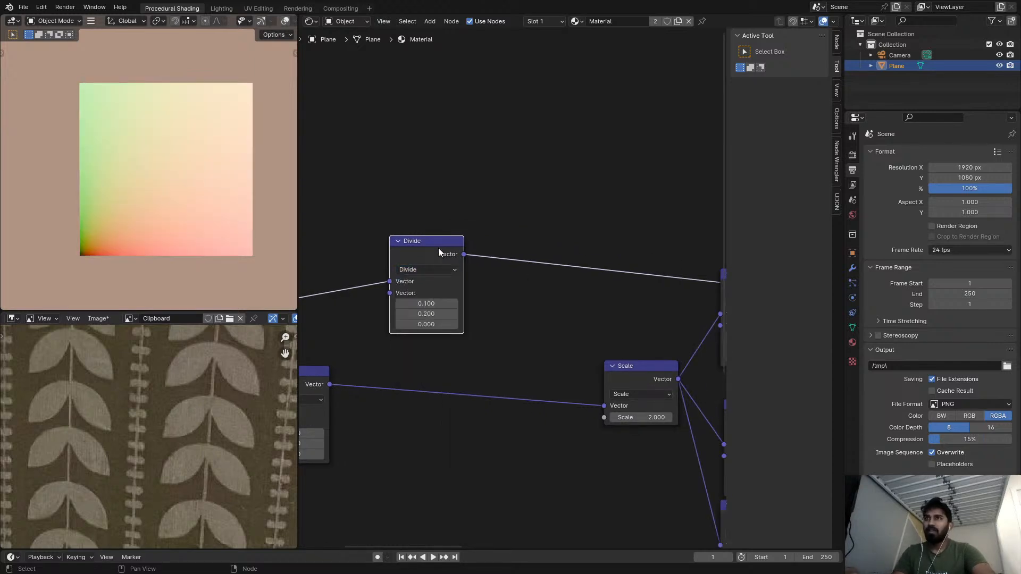
{"action": "key", "text": "shift+d"}
{"action": "left_click", "coordinate": [574, 216]}
{"action": "left_click", "coordinate": [557, 237]}
{"action": "key", "text": "f"}
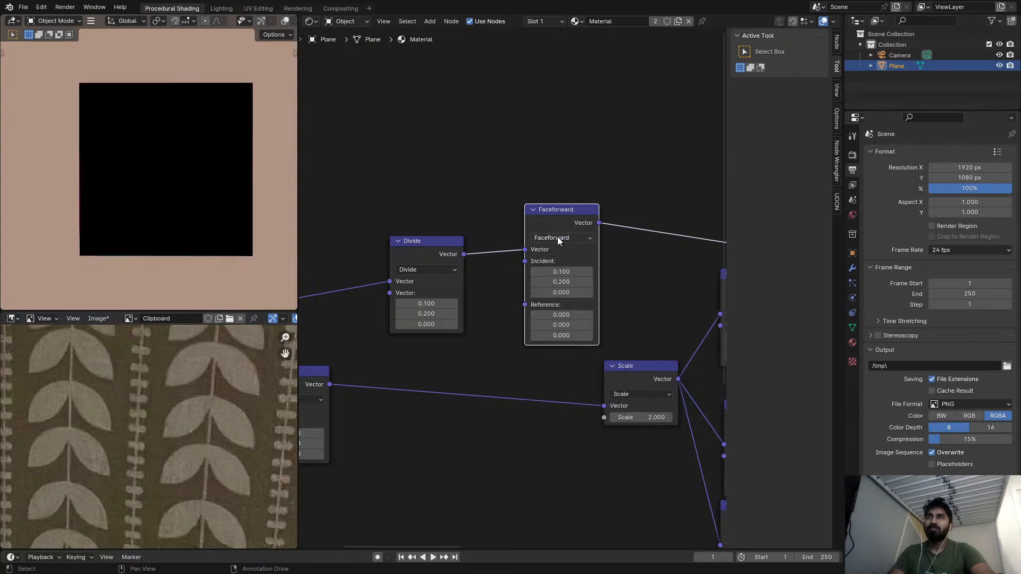
{"action": "left_click", "coordinate": [557, 237]}
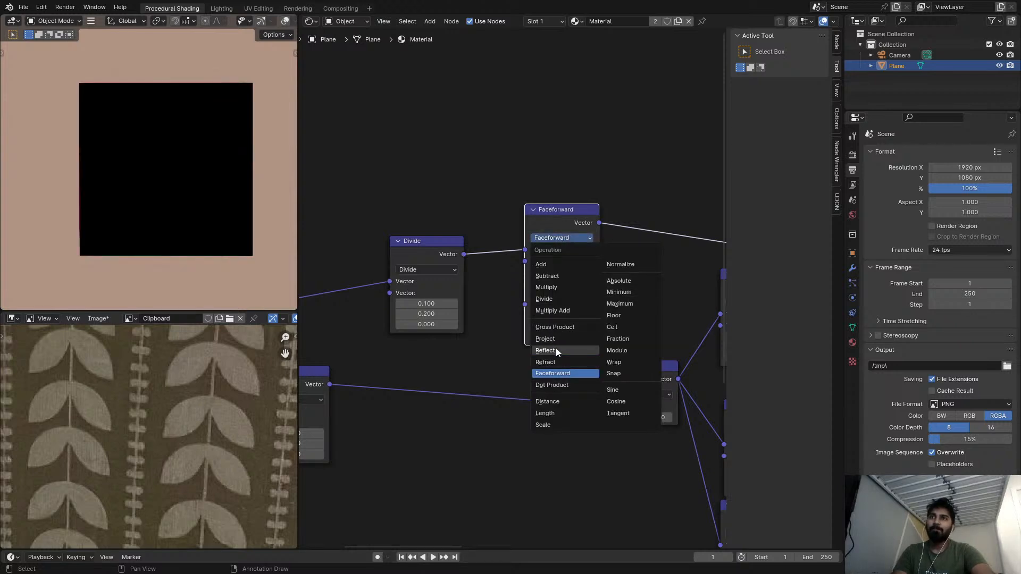
{"action": "left_click", "coordinate": [620, 335]}
- Set the Divide node's vector to 0.2 in X and 0.1 in Y
{"action": "scroll", "coordinate": [195, 195], "scroll_direction": "up", "scroll_amount": 3}
{"action": "scroll", "coordinate": [358, 367], "scroll_direction": "up", "scroll_amount": 1}
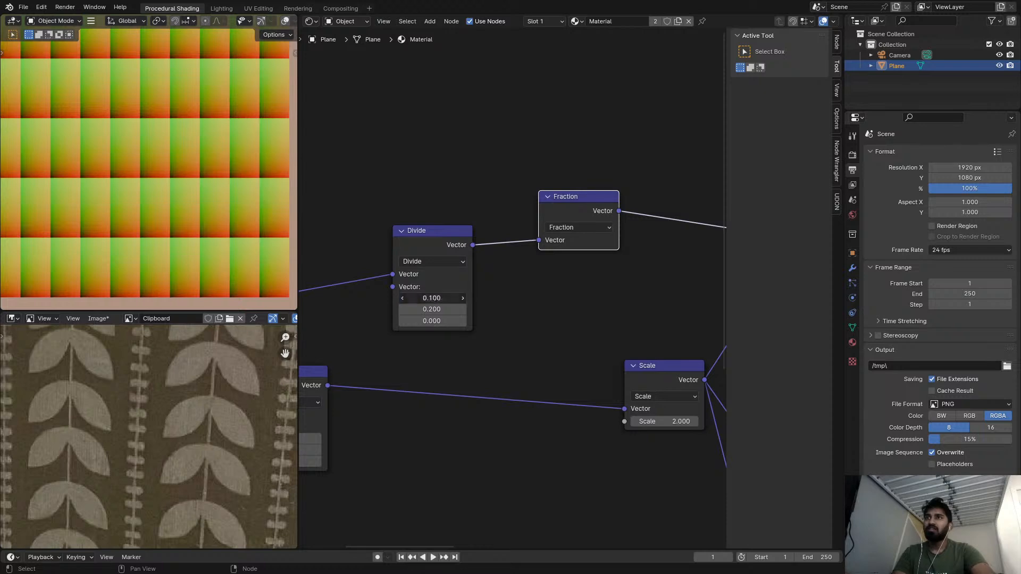
{"action": "left_click", "coordinate": [449, 310]}
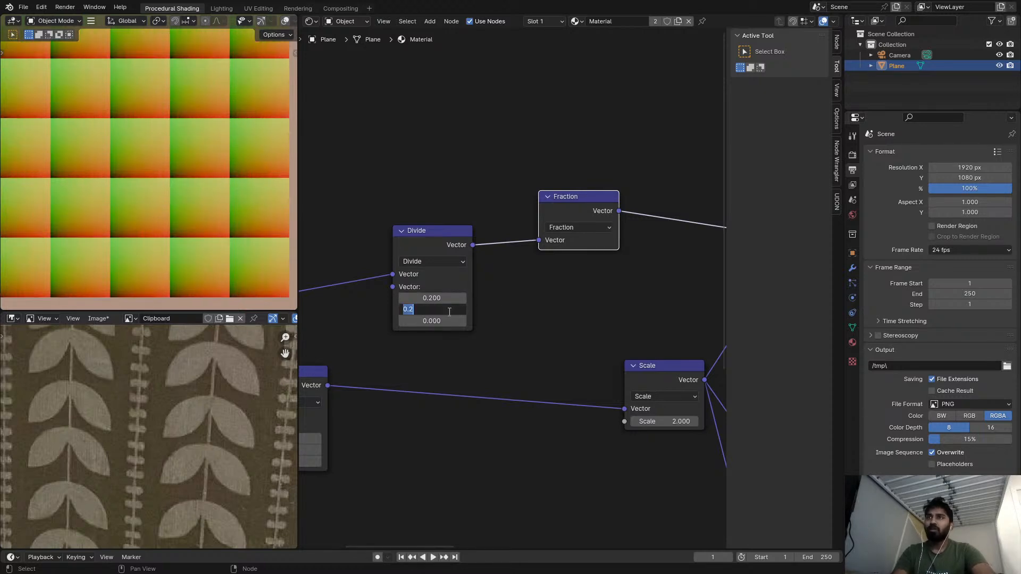
{"action": "key", "text": "Return"}
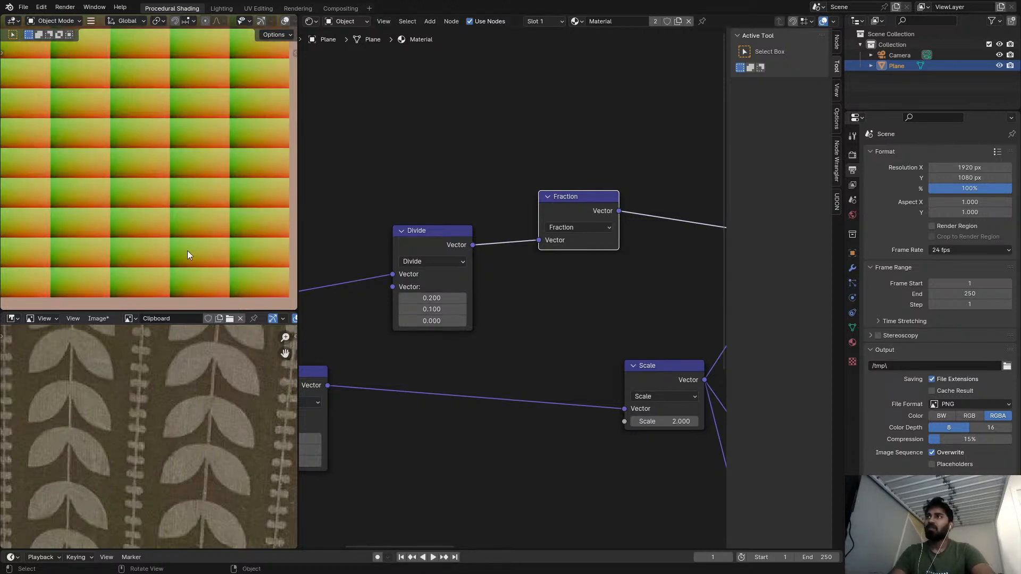
{"action": "scroll", "coordinate": [149, 260], "scroll_direction": "up", "scroll_amount": 3}
{"action": "scroll", "coordinate": [170, 260], "scroll_direction": "down", "scroll_amount": 3}
- Move the Divide and Fraction nodes higher above the Subtract and Scale nodes
{"action": "scroll", "coordinate": [630, 219], "scroll_direction": "down", "scroll_amount": 2}
{"action": "middle_click_drag", "start_coordinate": [493, 228], "coordinate": [488, 269]}
{"action": "left_click_drag", "start_coordinate": [488, 269], "coordinate": [476, 206]}
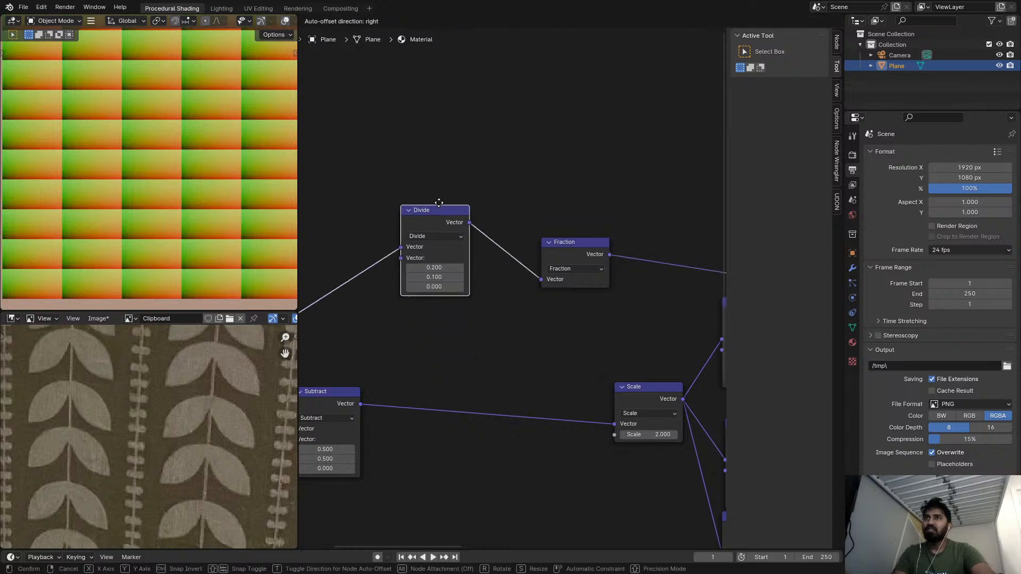
{"action": "left_click_drag", "start_coordinate": [560, 250], "coordinate": [533, 216]}
- Connect the Fraction output to the Subtract node before Scale, and preview the final Multiply node
{"action": "scroll", "coordinate": [555, 209], "scroll_direction": "down", "scroll_amount": 1}
{"action": "scroll", "coordinate": [555, 210], "scroll_direction": "down", "scroll_amount": 2}
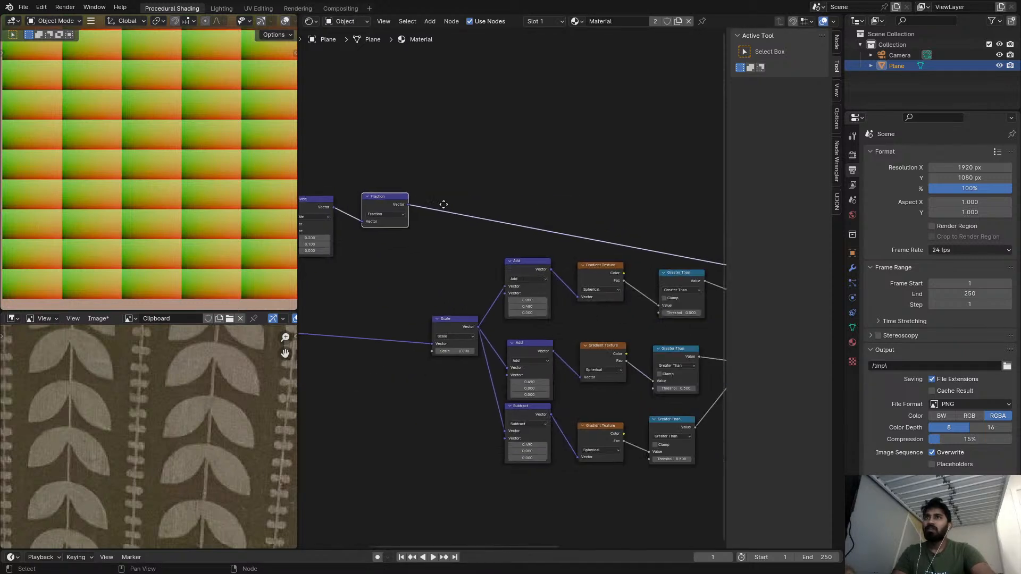
{"action": "scroll", "coordinate": [440, 205], "scroll_direction": "up", "scroll_amount": 3}
{"action": "left_click_drag", "start_coordinate": [501, 378], "coordinate": [560, 361]}
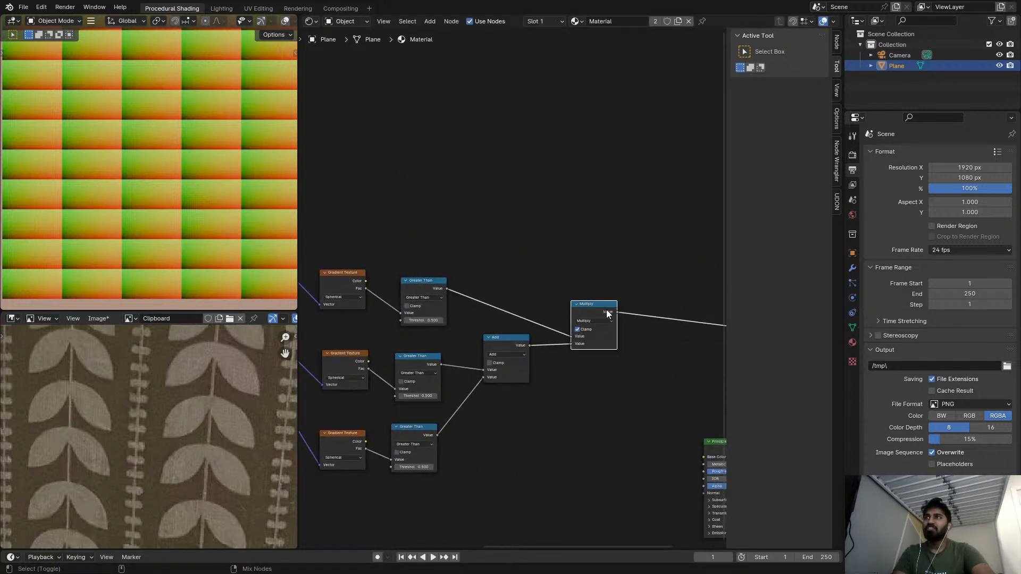
{"action": "middle_click_drag", "start_coordinate": [512, 318], "coordinate": [567, 296]}
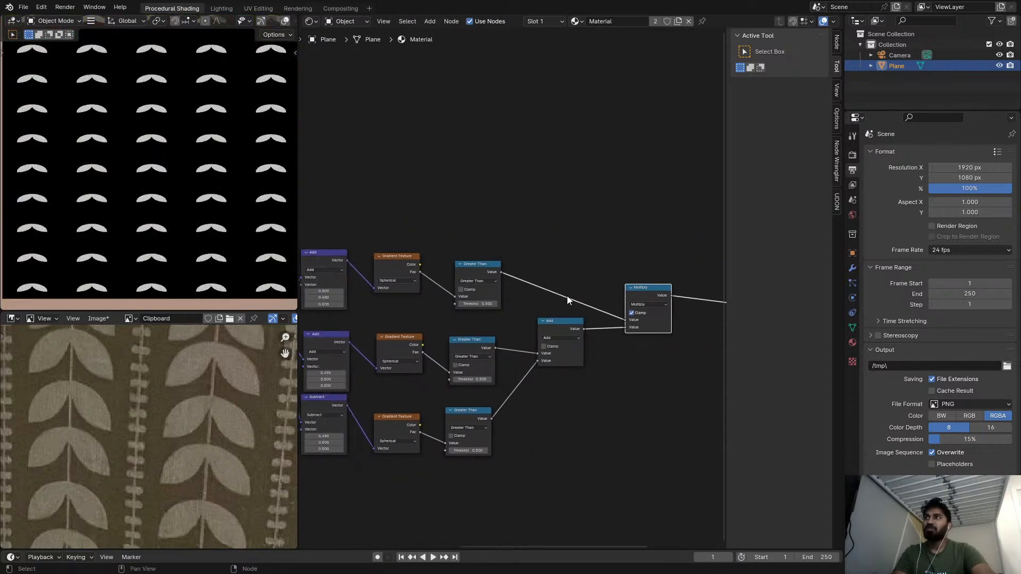
- Arrange the Divide, Fraction and Subtract nodes in a row ahead of the Scale node
{"action": "scroll", "coordinate": [187, 229], "scroll_direction": "up", "scroll_amount": 2}
{"action": "middle_click_drag", "start_coordinate": [432, 254], "coordinate": [634, 257]}
{"action": "scroll", "coordinate": [609, 257], "scroll_direction": "down", "scroll_amount": 3}
{"action": "scroll", "coordinate": [634, 257], "scroll_direction": "down", "scroll_amount": 3}
{"action": "middle_click_drag", "start_coordinate": [493, 228], "coordinate": [577, 215]}
{"action": "left_click_drag", "start_coordinate": [409, 168], "coordinate": [501, 279]}
{"action": "scroll", "coordinate": [541, 277], "scroll_direction": "up", "scroll_amount": 3}
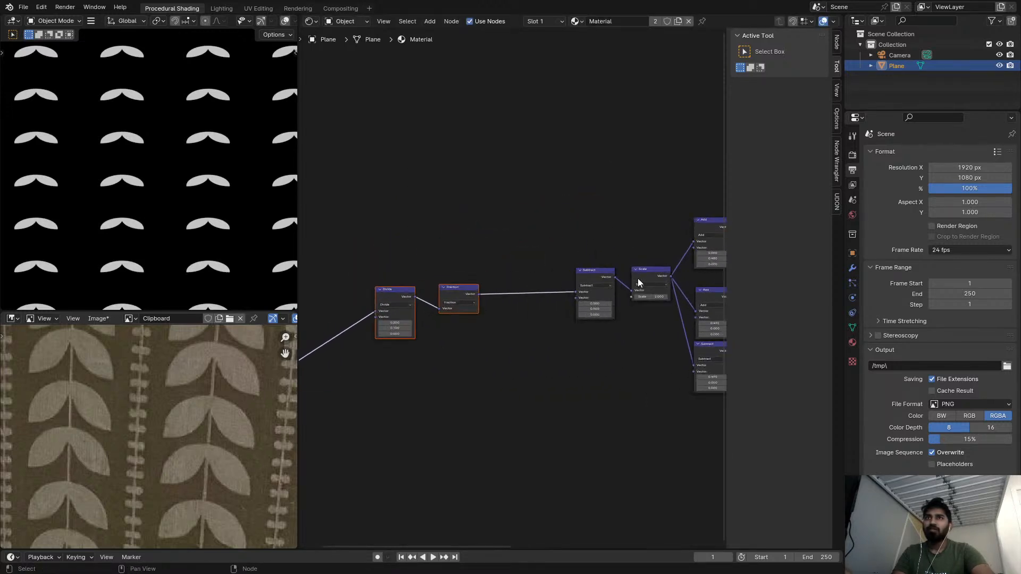
{"action": "left_click_drag", "start_coordinate": [594, 281], "coordinate": [533, 288]}
- Move the Scale node next to Subtract and gather its three output links into a single reroute
{"action": "middle_click_drag", "start_coordinate": [682, 287], "coordinate": [614, 288]}
{"action": "scroll", "coordinate": [613, 288], "scroll_direction": "up", "scroll_amount": 2}
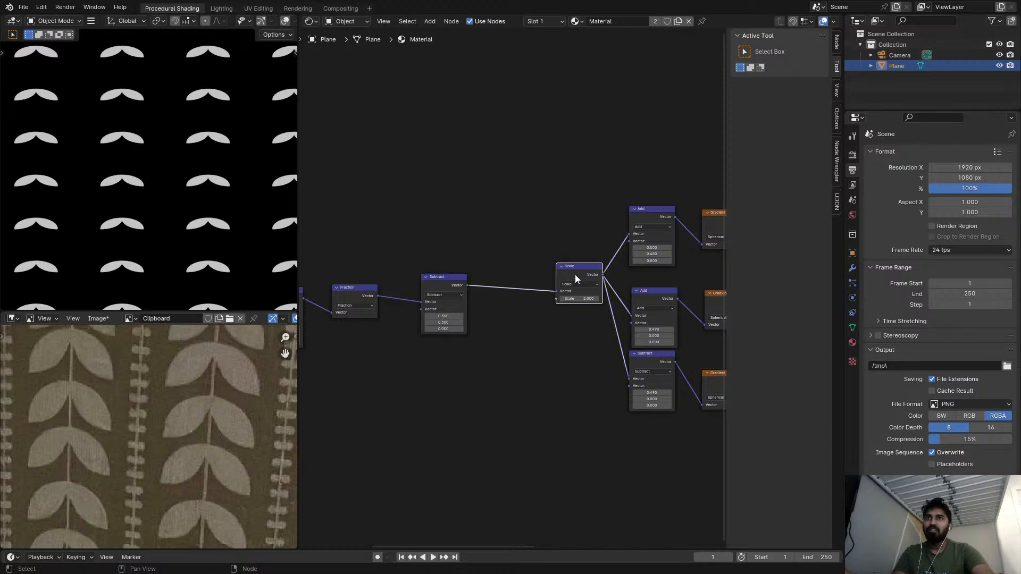
{"action": "scroll", "coordinate": [471, 263], "scroll_direction": "down", "scroll_amount": 3}
{"action": "scroll", "coordinate": [400, 263], "scroll_direction": "up", "scroll_amount": 2}
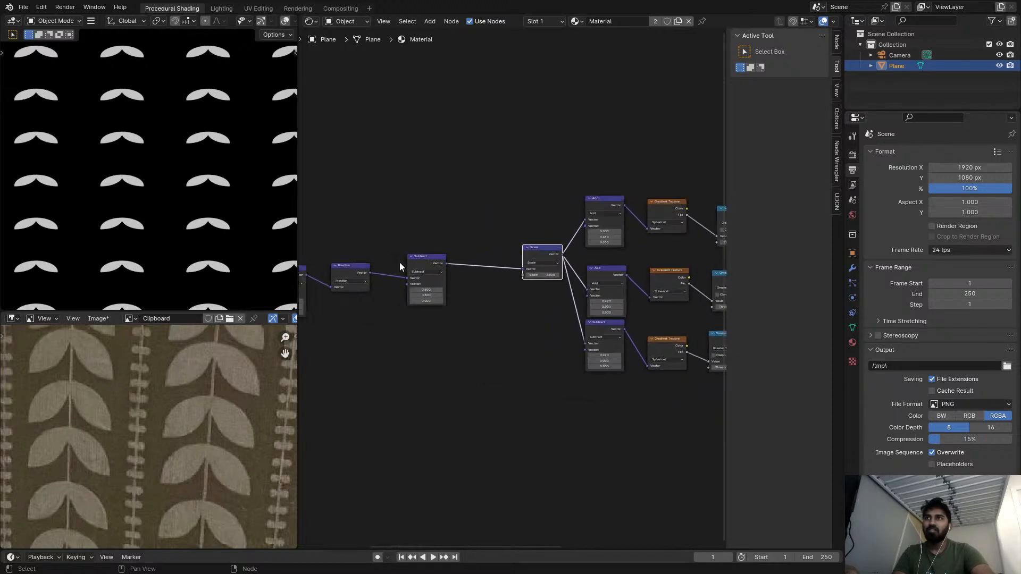
{"action": "scroll", "coordinate": [376, 268], "scroll_direction": "down", "scroll_amount": 1}
{"action": "left_click_drag", "start_coordinate": [512, 252], "coordinate": [487, 256]}
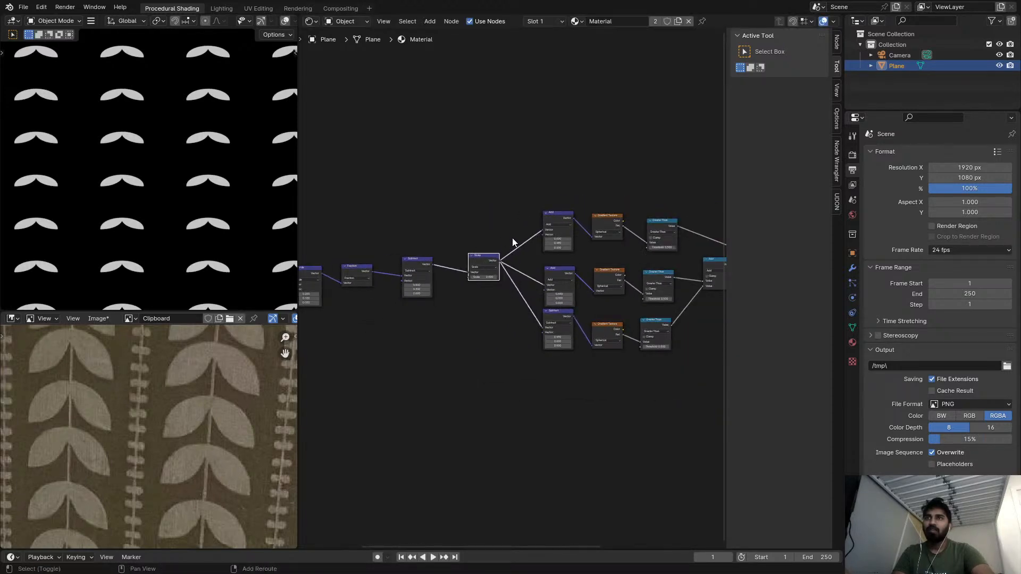
{"action": "right_click_drag", "start_coordinate": [512, 237], "coordinate": [512, 319], "text": "shift"}
{"action": "scroll", "coordinate": [500, 296], "scroll_direction": "up", "scroll_amount": 1}
{"action": "middle_click_drag", "start_coordinate": [500, 296], "coordinate": [530, 302]}
{"action": "left_click_drag", "start_coordinate": [511, 264], "coordinate": [488, 268]}
- Duplicate the Divide node into the link after Scale and set the copy's operation to Multiply
{"action": "middle_click_drag", "start_coordinate": [346, 276], "coordinate": [374, 272]}
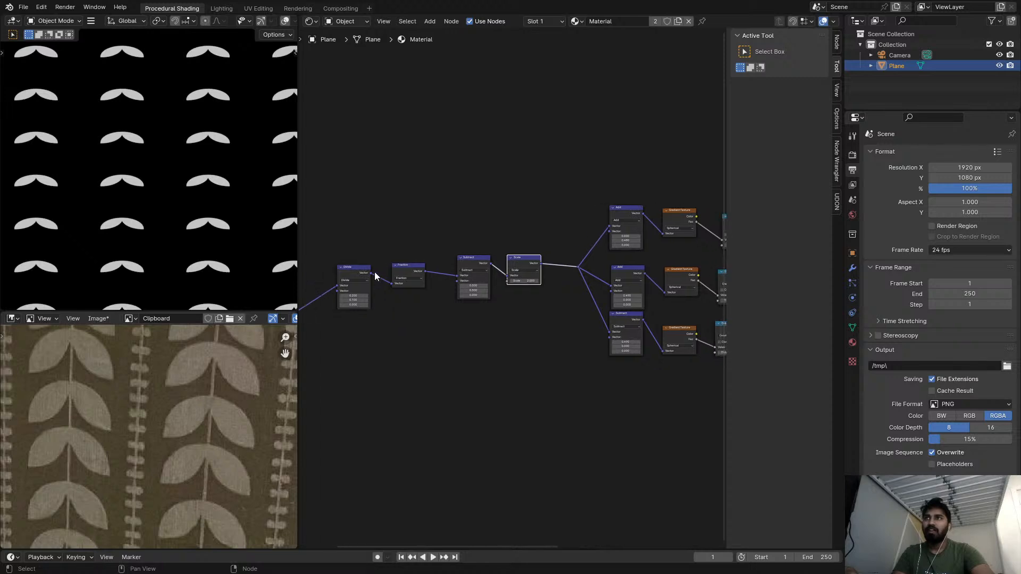
{"action": "key", "text": "shift+d"}
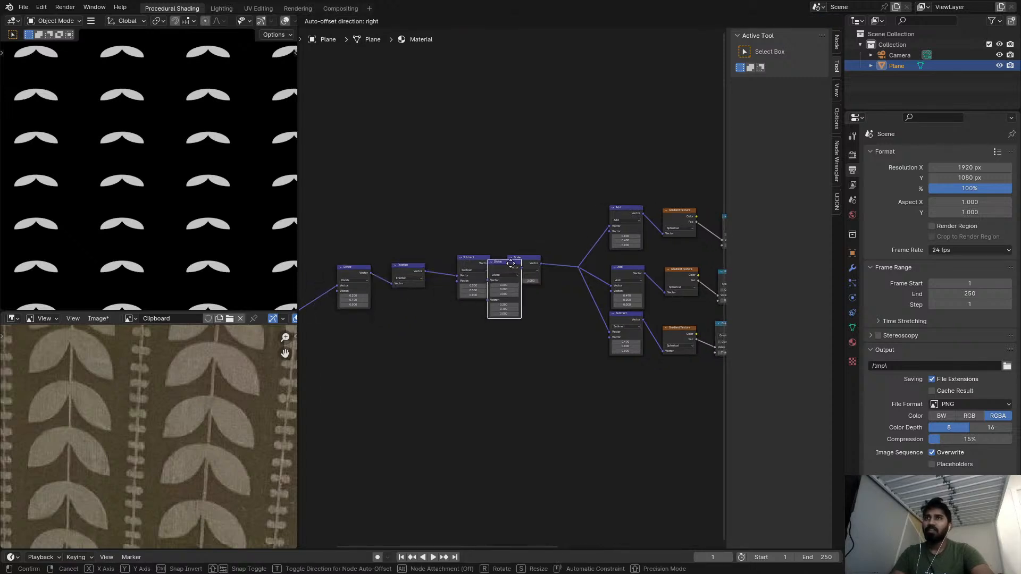
{"action": "left_click", "coordinate": [566, 255]}
{"action": "left_click", "coordinate": [579, 266]}
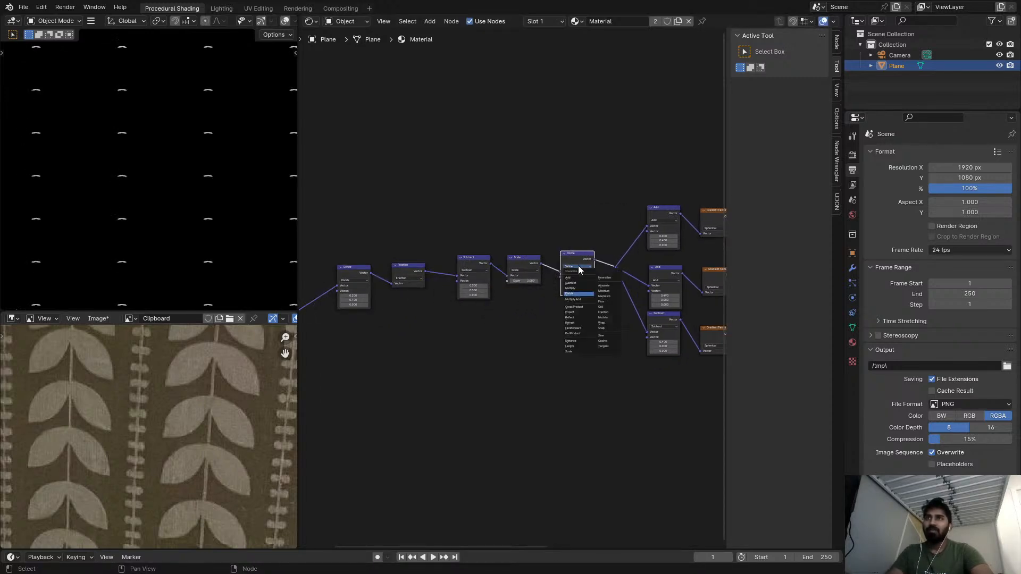
{"action": "left_click", "coordinate": [579, 271]}
- Duplicate the Scale node and insert the copy between the Multiply node and the reroute
{"action": "scroll", "coordinate": [541, 264], "scroll_direction": "up", "scroll_amount": 3}
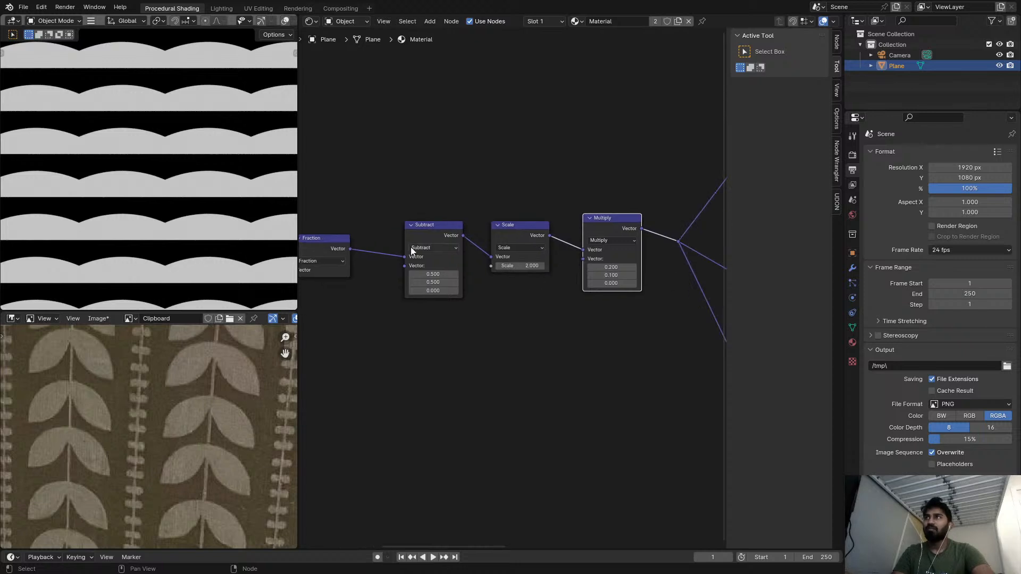
{"action": "scroll", "coordinate": [592, 263], "scroll_direction": "up", "scroll_amount": 1}
{"action": "scroll", "coordinate": [618, 269], "scroll_direction": "down", "scroll_amount": 1}
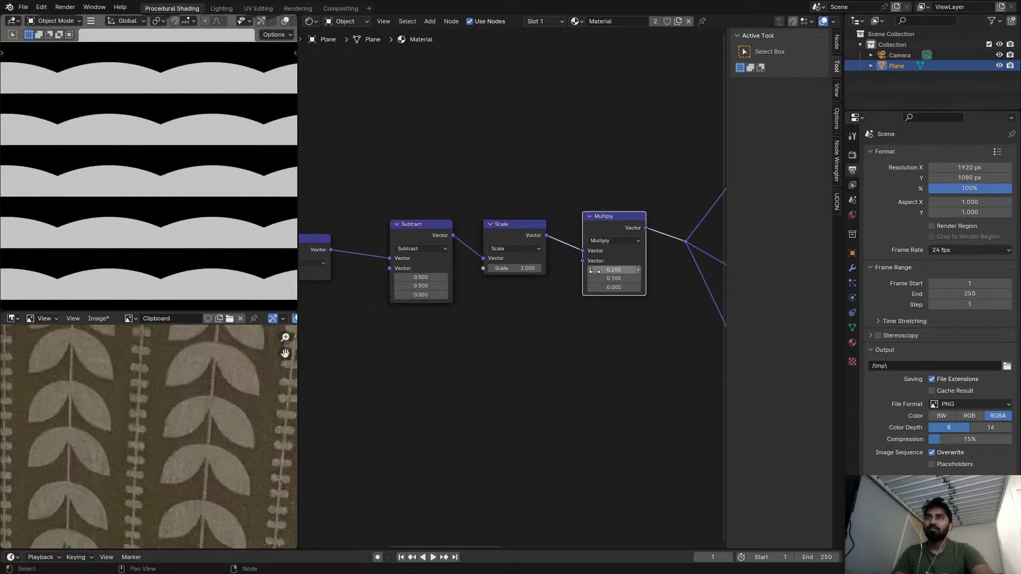
{"action": "left_click", "coordinate": [515, 233]}
{"action": "key", "text": "shift+d"}
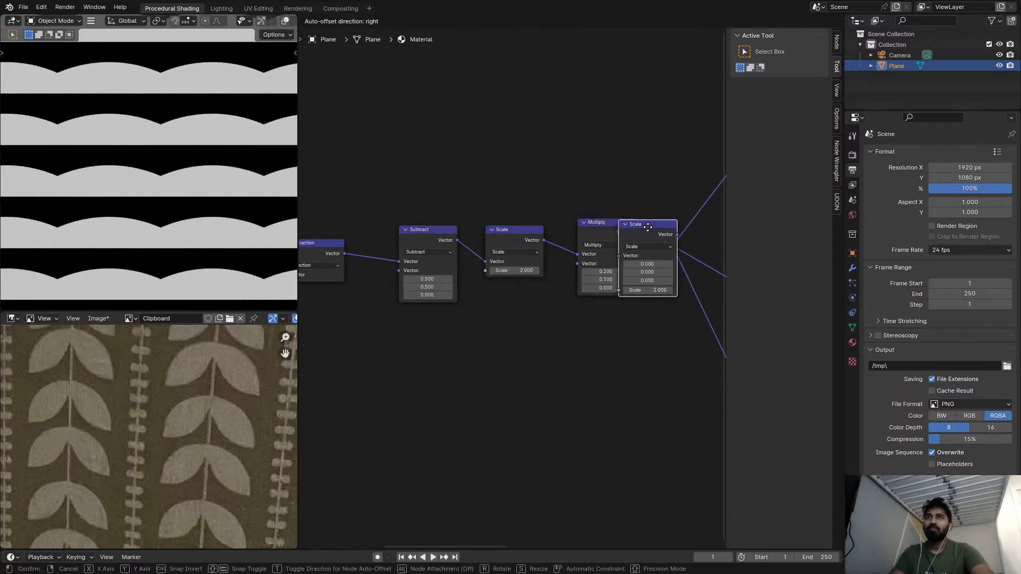
{"action": "left_click", "coordinate": [602, 243]}
{"action": "mouse_move", "coordinate": [602, 281]}
{"action": "left_mouse_down", "text": "shift"}
{"action": "mouse_move", "coordinate": [814, 282]}
{"action": "mouse_move", "coordinate": [615, 281]}
{"action": "left_mouse_up", "text": "shift"}
{"action": "middle_click_drag", "start_coordinate": [615, 282], "coordinate": [430, 287]}
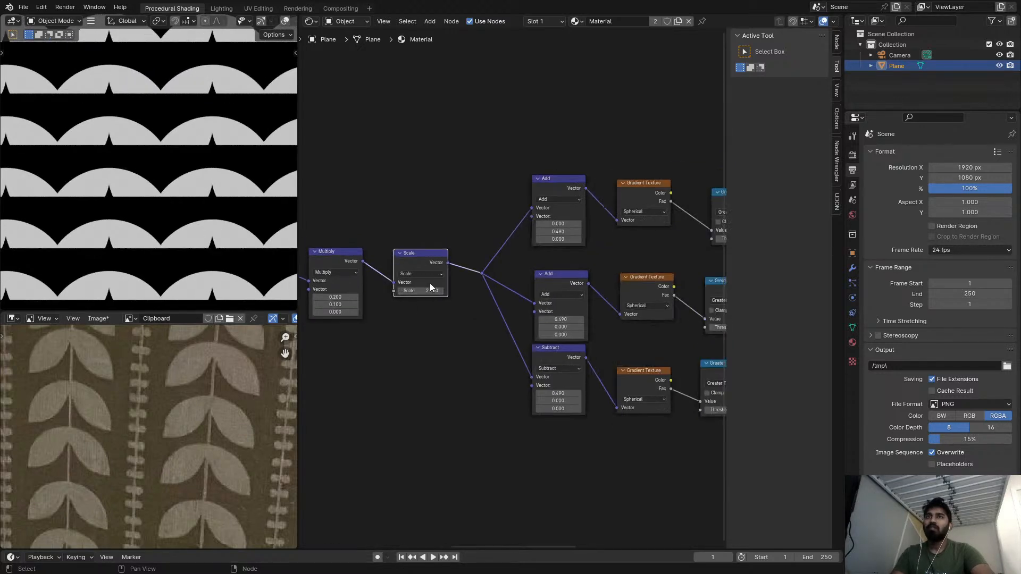
- Insert a Vector Math Add node between the second Scale node and the reroute, with a Y offset of -0.160
{"action": "scroll", "coordinate": [553, 222], "scroll_direction": "up", "scroll_amount": 4}
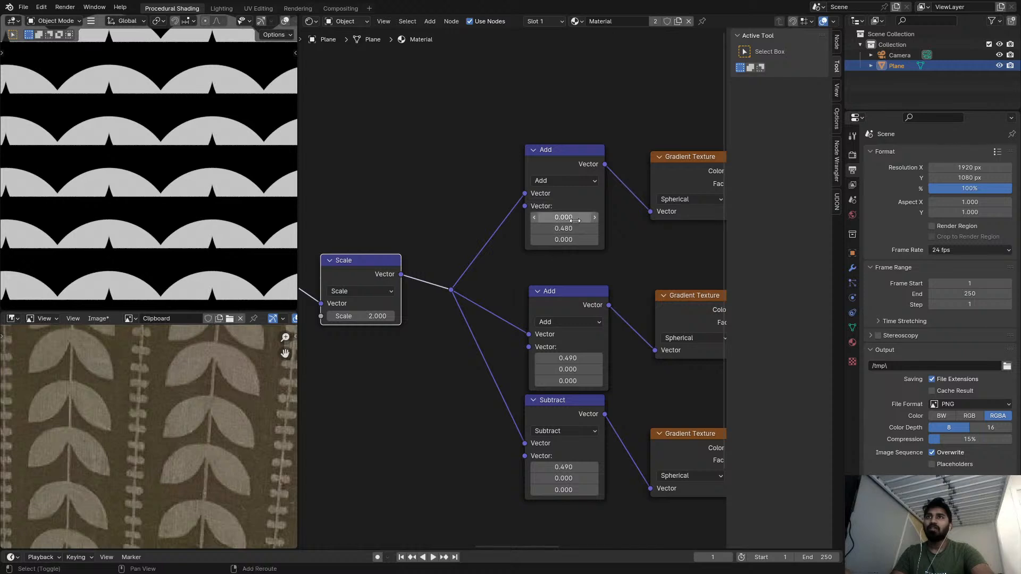
{"action": "mouse_move", "coordinate": [567, 369]}
{"action": "left_mouse_down"}
{"action": "mouse_move", "coordinate": [577, 369]}
{"action": "mouse_move", "coordinate": [568, 369]}
{"action": "left_mouse_up"}
{"action": "middle_click_drag", "start_coordinate": [419, 310], "coordinate": [460, 293]}
{"action": "key", "text": "shift+a"}
{"action": "left_click", "coordinate": [484, 256]}
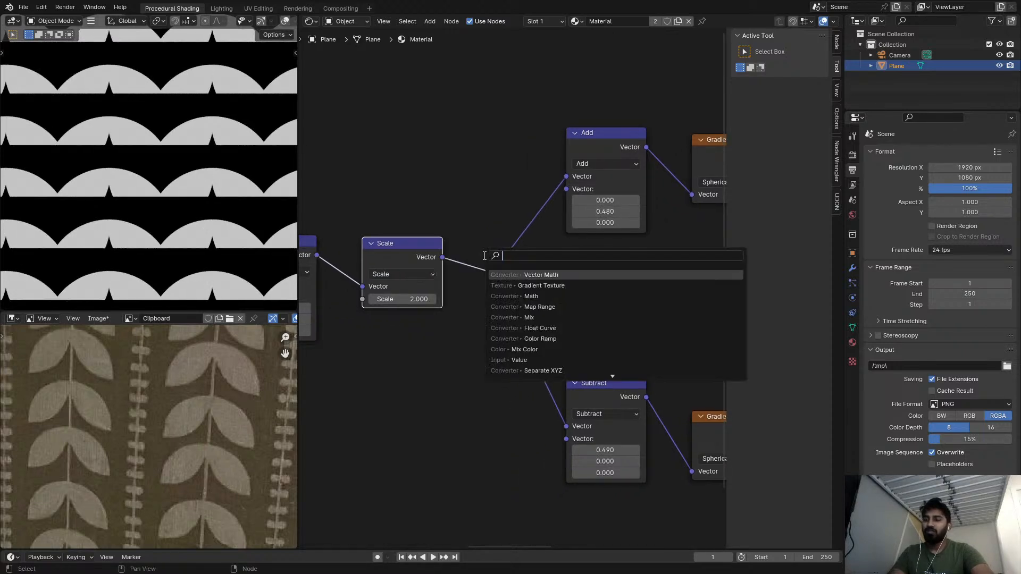
{"action": "type", "text": "vec"}
{"action": "key", "text": "Return"}
{"action": "left_click", "coordinate": [458, 237]}
{"action": "left_click_drag", "start_coordinate": [525, 318], "coordinate": [508, 318]}
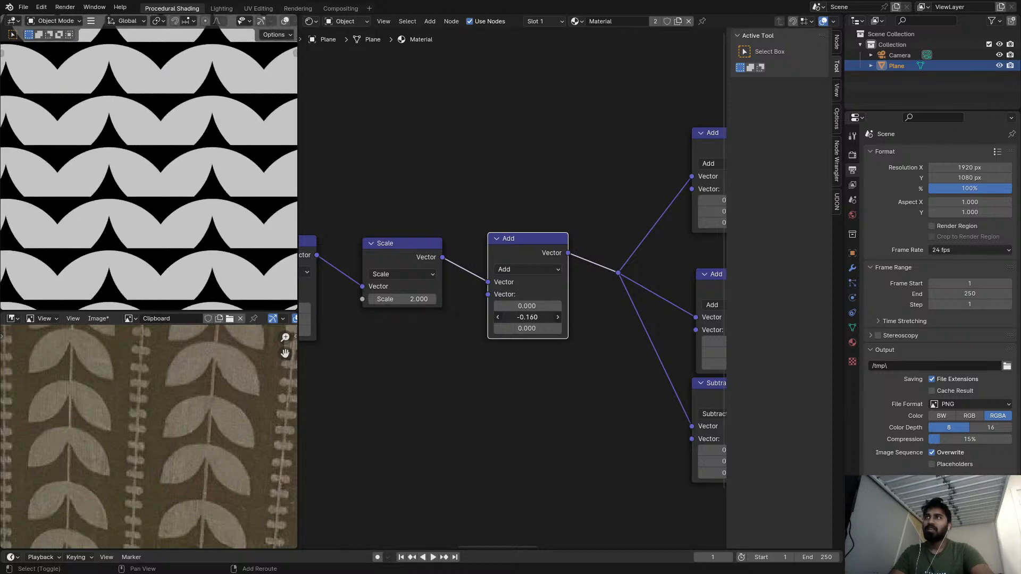
- Remove the Scale node between Multiply and Add while keeping the link, and increase the remaining Scale node's factor
{"action": "middle_click_drag", "start_coordinate": [459, 302], "coordinate": [579, 311]}
{"action": "left_click", "coordinate": [505, 259]}
{"action": "key", "text": "ctrl+x"}
{"action": "middle_click_drag", "start_coordinate": [400, 280], "coordinate": [503, 283]}
{"action": "left_click_drag", "start_coordinate": [391, 317], "coordinate": [451, 316]}
{"action": "middle_click_drag", "start_coordinate": [460, 307], "coordinate": [332, 307]}
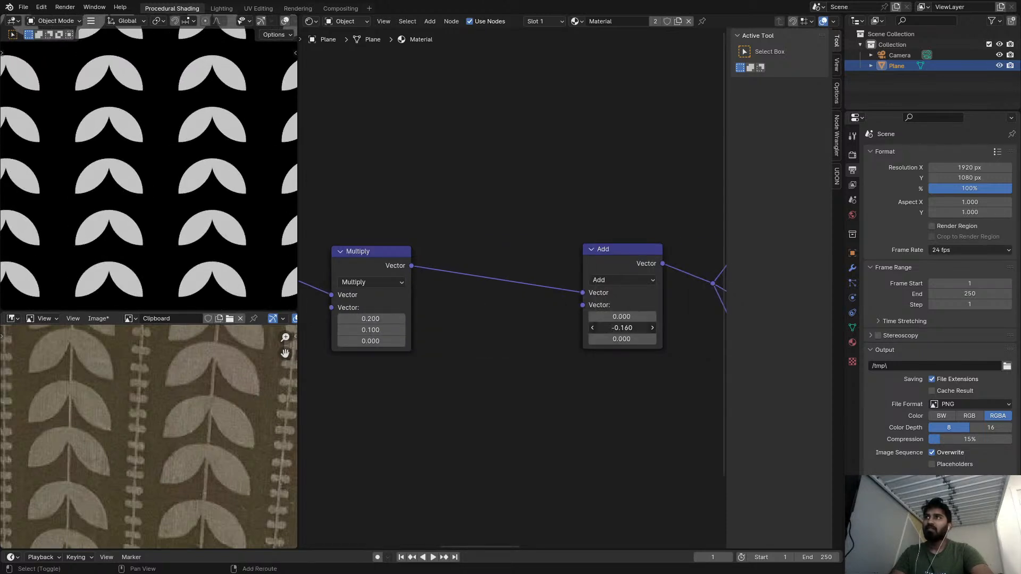
- Set the Y offset of the Add node after Multiply to -0.260
{"action": "left_click_drag", "start_coordinate": [622, 327], "coordinate": [601, 328]}
{"action": "scroll", "coordinate": [177, 229], "scroll_direction": "down", "scroll_amount": 5}
{"action": "scroll", "coordinate": [178, 412], "scroll_direction": "down", "scroll_amount": 3}
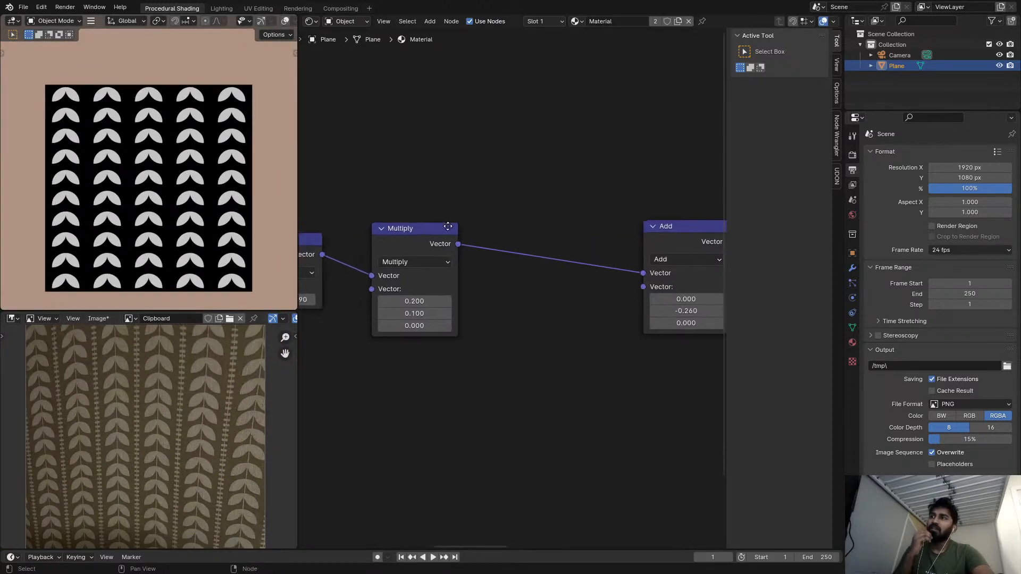
{"action": "scroll", "coordinate": [220, 357], "scroll_direction": "up", "scroll_amount": 5}
{"action": "scroll", "coordinate": [142, 450], "scroll_direction": "down", "scroll_amount": 5}
{"action": "scroll", "coordinate": [438, 322], "scroll_direction": "down", "scroll_amount": 2}
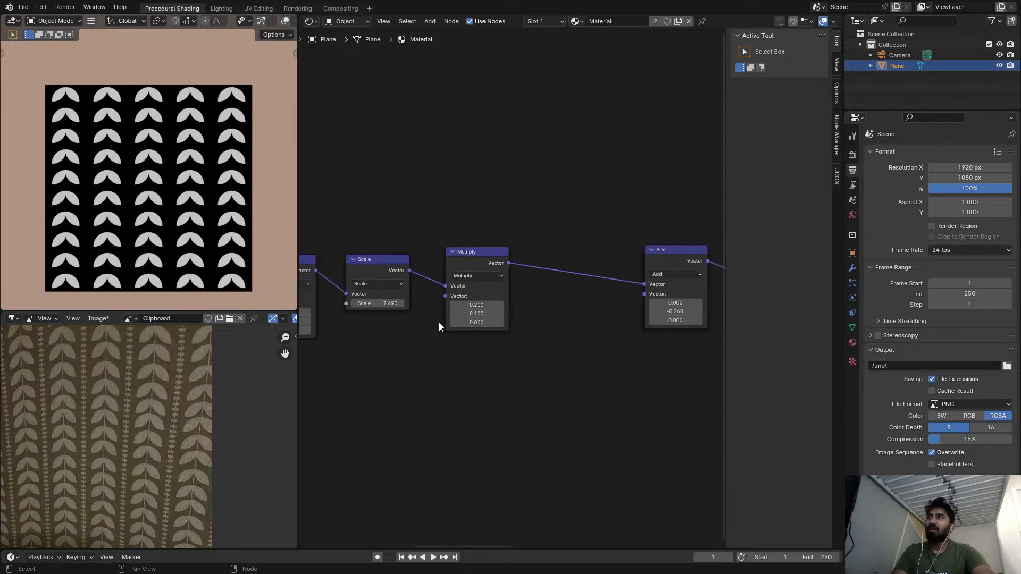
- Preview the outputs of the tiling nodes back along the chain to the Fraction node
{"action": "scroll", "coordinate": [385, 271], "scroll_direction": "up", "scroll_amount": 4}
{"action": "scroll", "coordinate": [349, 263], "scroll_direction": "down", "scroll_amount": 1}
{"action": "left_click", "coordinate": [349, 260], "text": "ctrl+shift"}
{"action": "scroll", "coordinate": [346, 257], "scroll_direction": "down", "scroll_amount": 1}
{"action": "middle_click_drag", "start_coordinate": [319, 251], "coordinate": [436, 267]}
{"action": "left_click", "coordinate": [372, 292], "text": "ctrl+shift"}
{"action": "middle_click_drag", "start_coordinate": [369, 273], "coordinate": [477, 321]}
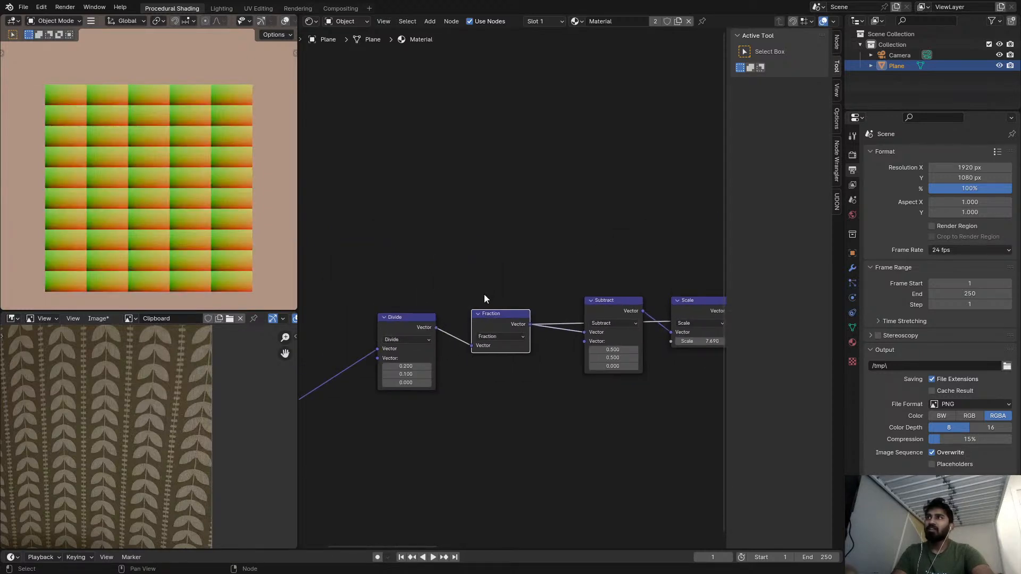
- Preview the Divide node's output, move the node up and insert a Separate XYZ node after it
{"action": "left_click", "coordinate": [417, 324], "text": "ctrl+shift"}
{"action": "left_click_drag", "start_coordinate": [416, 324], "coordinate": [403, 267]}
{"action": "key", "text": "shift+a"}
{"action": "type", "text": "s"}
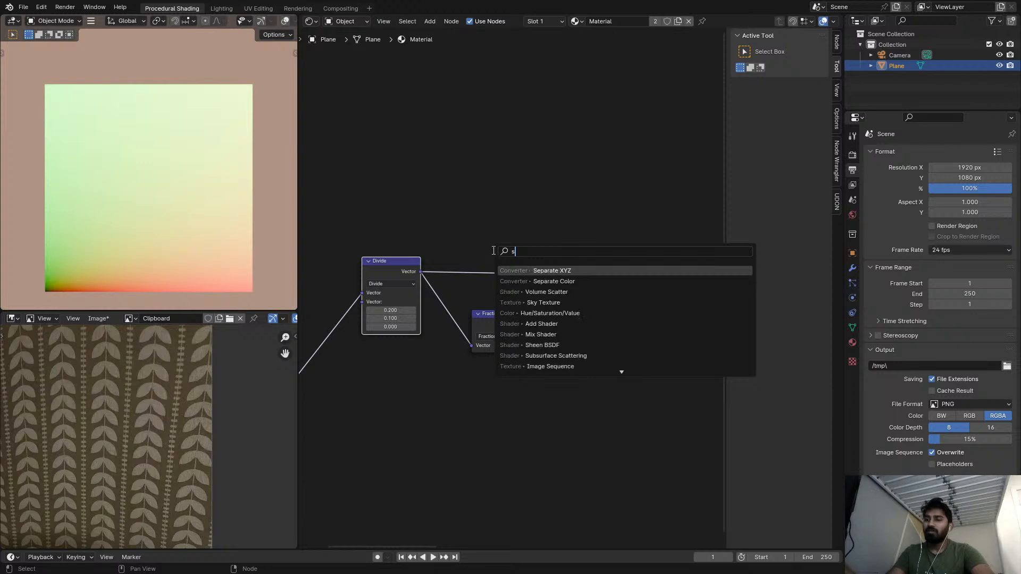
{"action": "type", "text": "ep"}
{"action": "key", "text": "Return"}
{"action": "left_click", "coordinate": [486, 232]}
{"action": "middle_click_drag", "start_coordinate": [486, 233], "coordinate": [382, 232]}
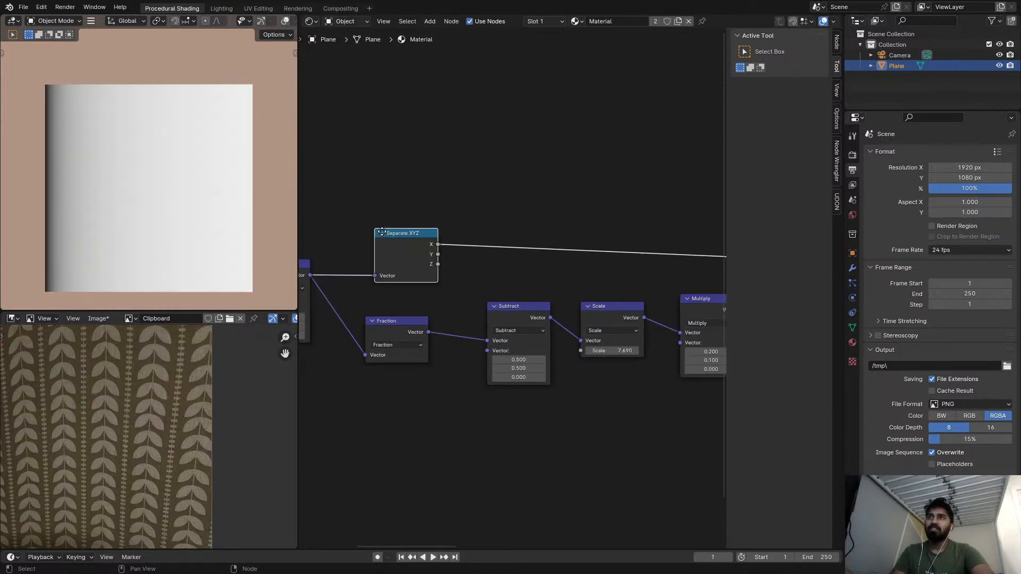
- Insert a Math node after the X output of Separate XYZ and set its operation to Ping-Pong
{"action": "key", "text": "shift+a"}
{"action": "type", "text": "add"}
{"action": "key", "text": "Return"}
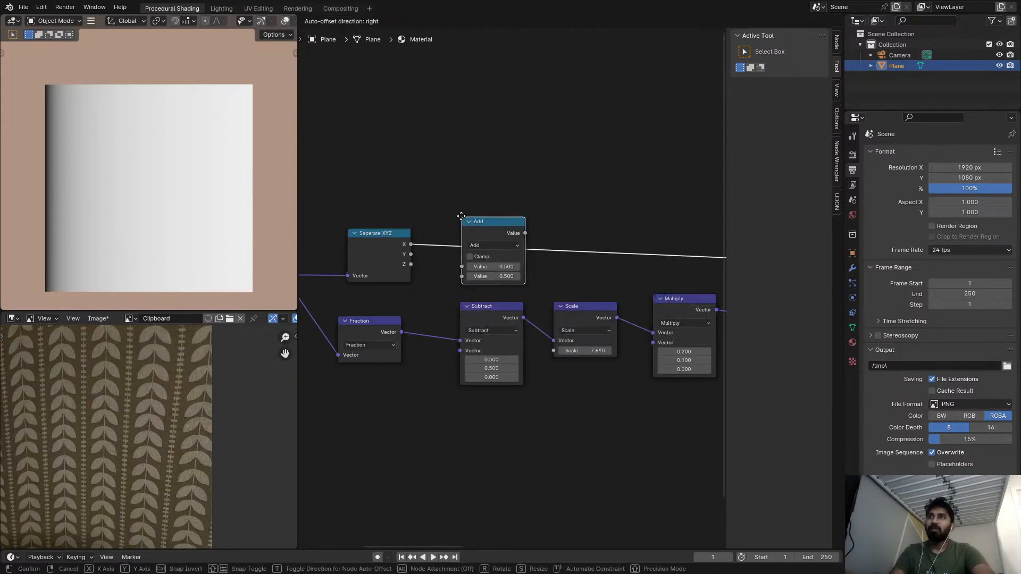
{"action": "left_click", "coordinate": [460, 214]}
{"action": "left_click", "coordinate": [489, 242]}
{"action": "left_click", "coordinate": [620, 361]}
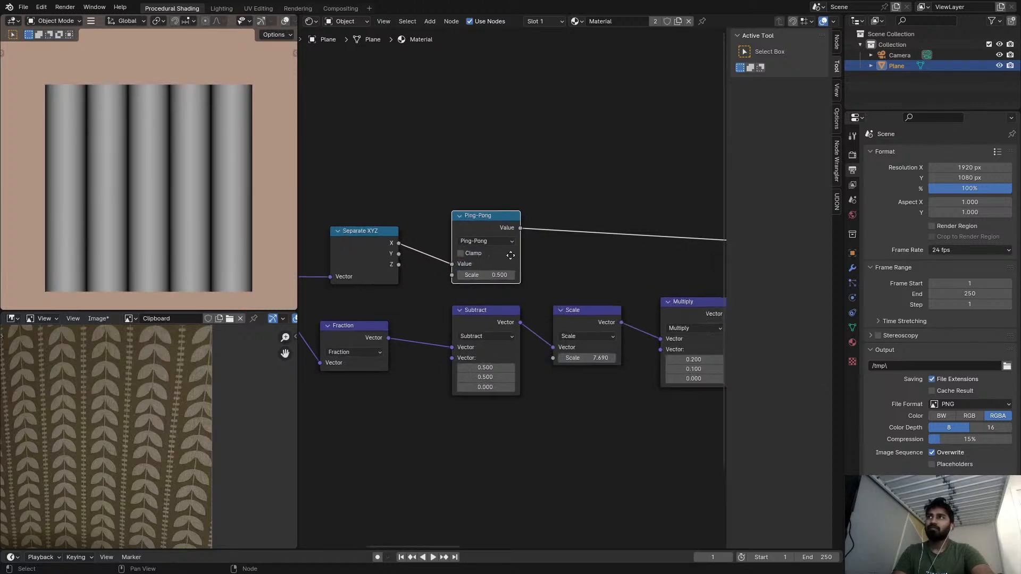
- Preview the Y-offset Add node's output, followed by the leaf pattern from the final Multiply node
{"action": "middle_click_drag", "start_coordinate": [639, 293], "coordinate": [530, 292]}
{"action": "left_click_drag", "start_coordinate": [392, 218], "coordinate": [419, 189]}
{"action": "middle_click_drag", "start_coordinate": [393, 233], "coordinate": [736, 233]}
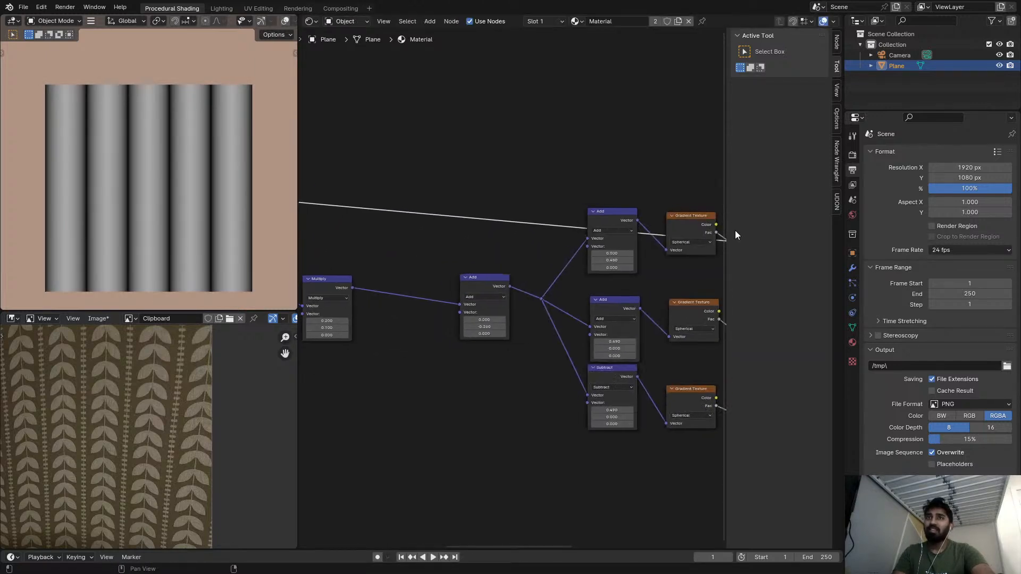
{"action": "left_click", "coordinate": [497, 291], "text": "ctrl+shift"}
{"action": "scroll", "coordinate": [436, 264], "scroll_direction": "down", "scroll_amount": 5}
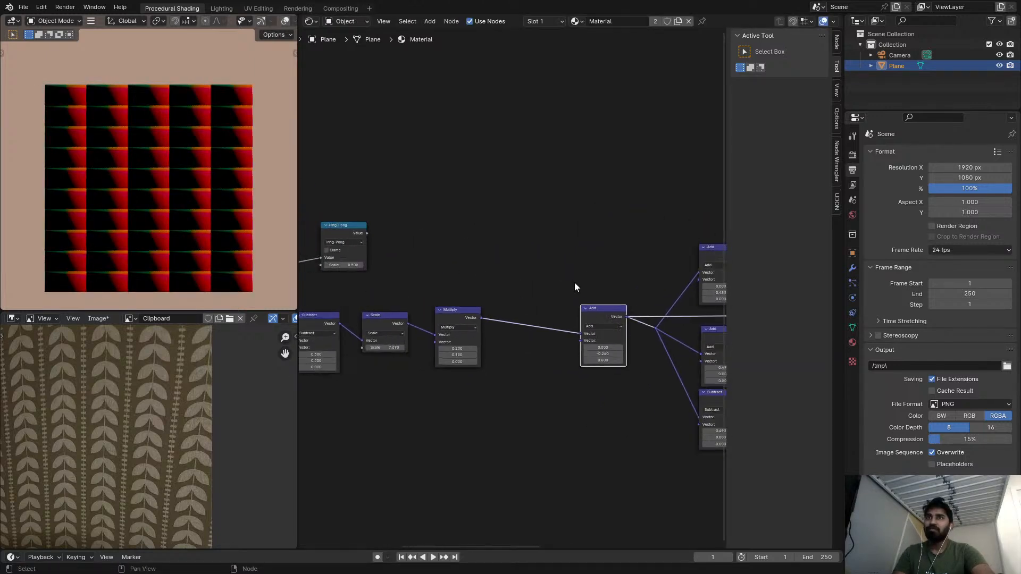
{"action": "scroll", "coordinate": [631, 291], "scroll_direction": "down", "scroll_amount": 1}
{"action": "middle_click_drag", "start_coordinate": [631, 291], "coordinate": [562, 295]}
{"action": "left_click", "coordinate": [651, 288], "text": "ctrl+shift"}
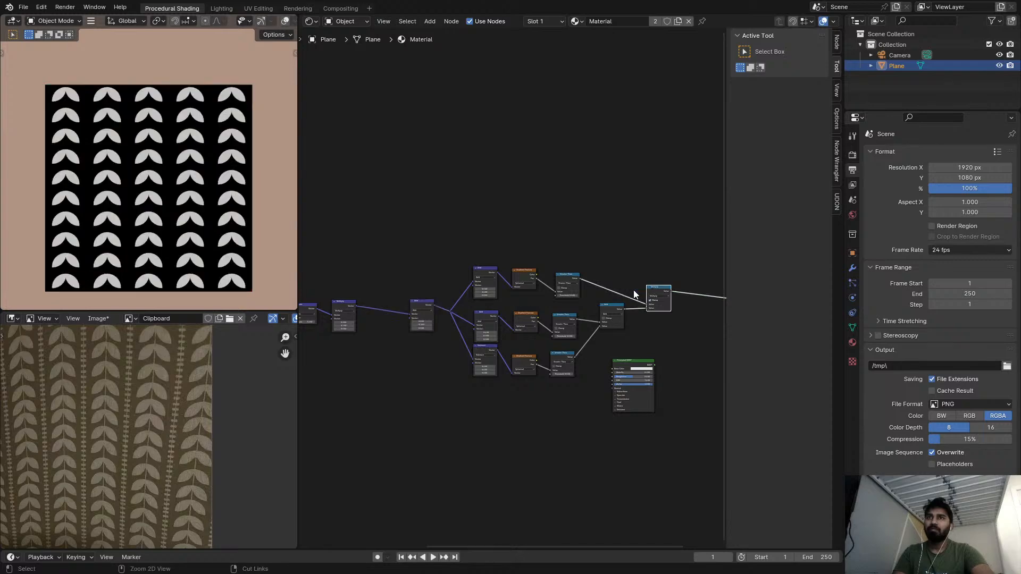
- Move the Ping-Pong node along the tree to sit above the Greater Than and Multiply nodes
{"action": "scroll", "coordinate": [453, 327], "scroll_direction": "down", "scroll_amount": 1}
{"action": "middle_click_drag", "start_coordinate": [411, 264], "coordinate": [453, 326]}
{"action": "left_click_drag", "start_coordinate": [333, 328], "coordinate": [555, 286]}
{"action": "scroll", "coordinate": [640, 281], "scroll_direction": "up", "scroll_amount": 6}
{"action": "scroll", "coordinate": [161, 410], "scroll_direction": "up", "scroll_amount": 6}
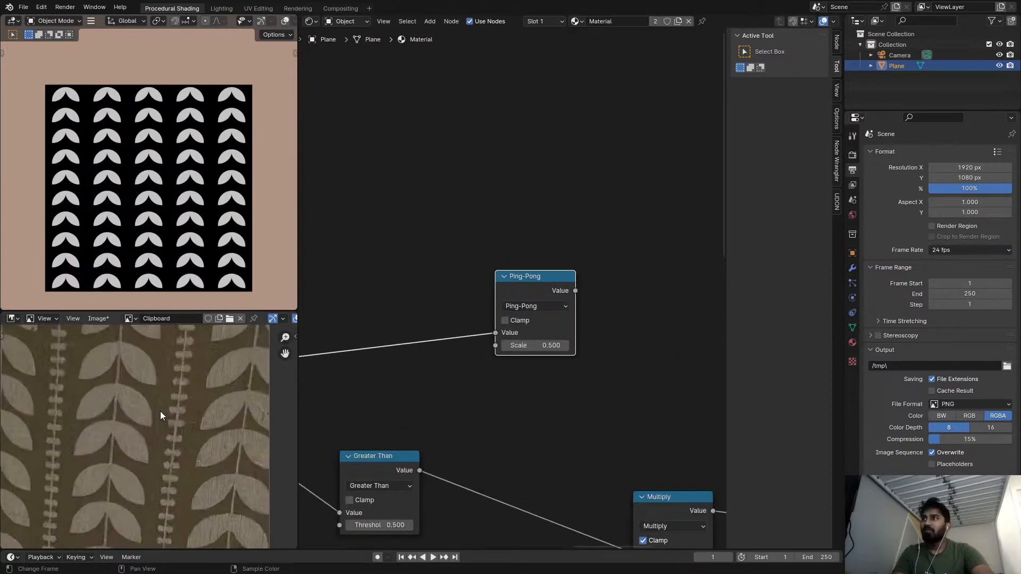
- Try the Compare operation in place of Ping-Pong, preview it and set the node back to Ping-Pong
{"action": "left_click", "coordinate": [532, 307]}
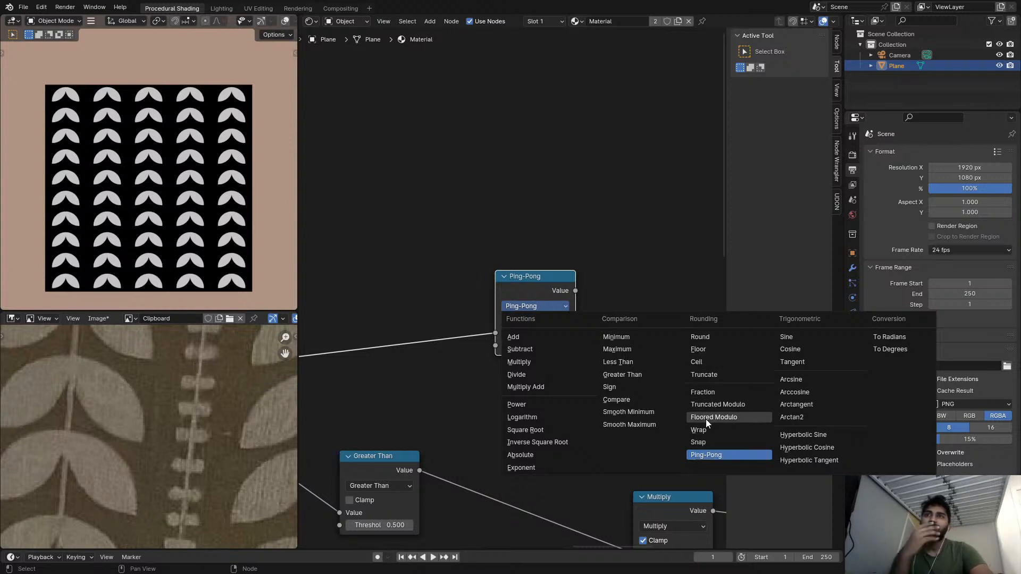
{"action": "left_click", "coordinate": [651, 399]}
{"action": "left_click", "coordinate": [557, 294], "text": "ctrl+shift"}
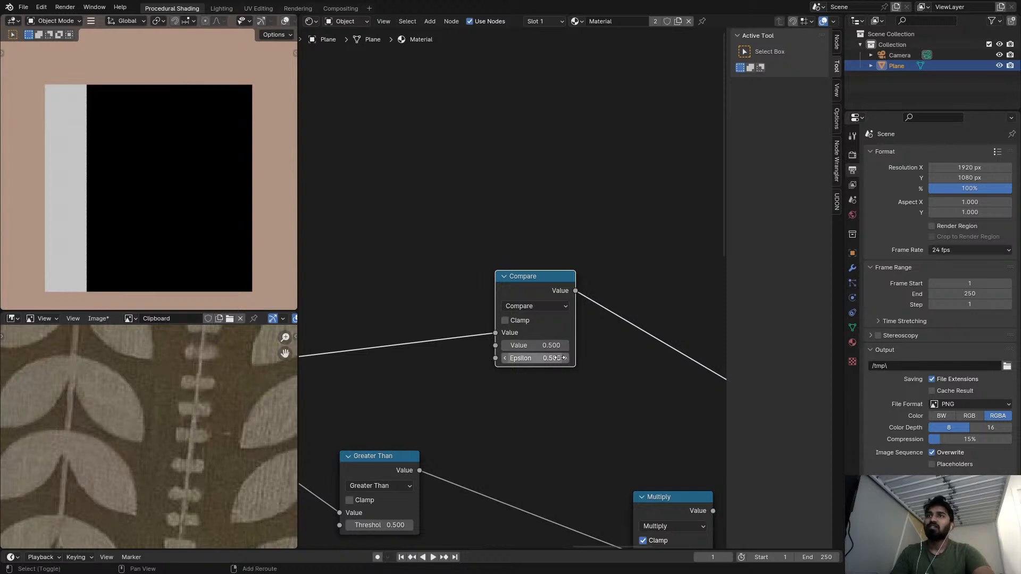
{"action": "left_click", "coordinate": [542, 307]}
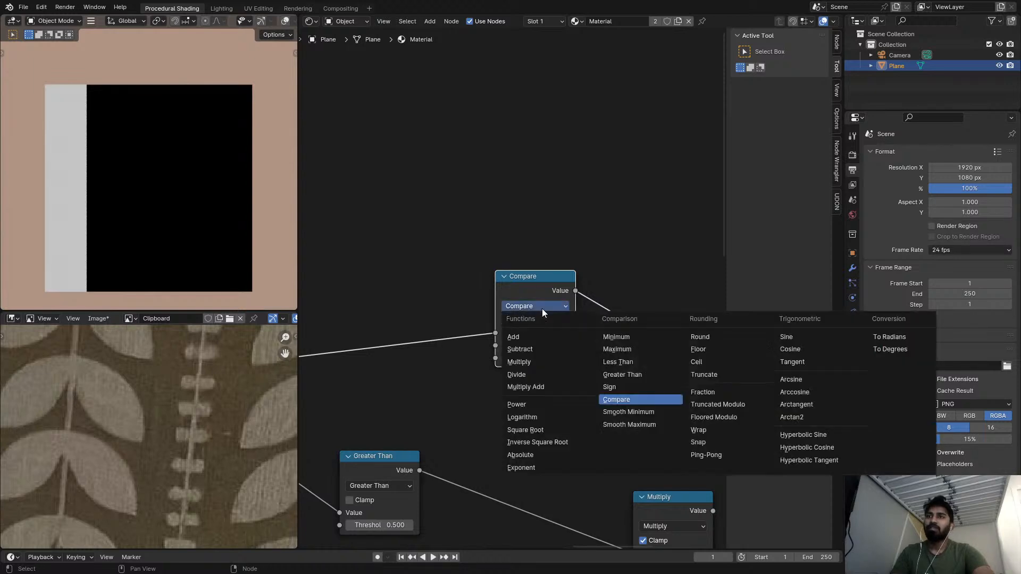
{"action": "left_click", "coordinate": [705, 455]}
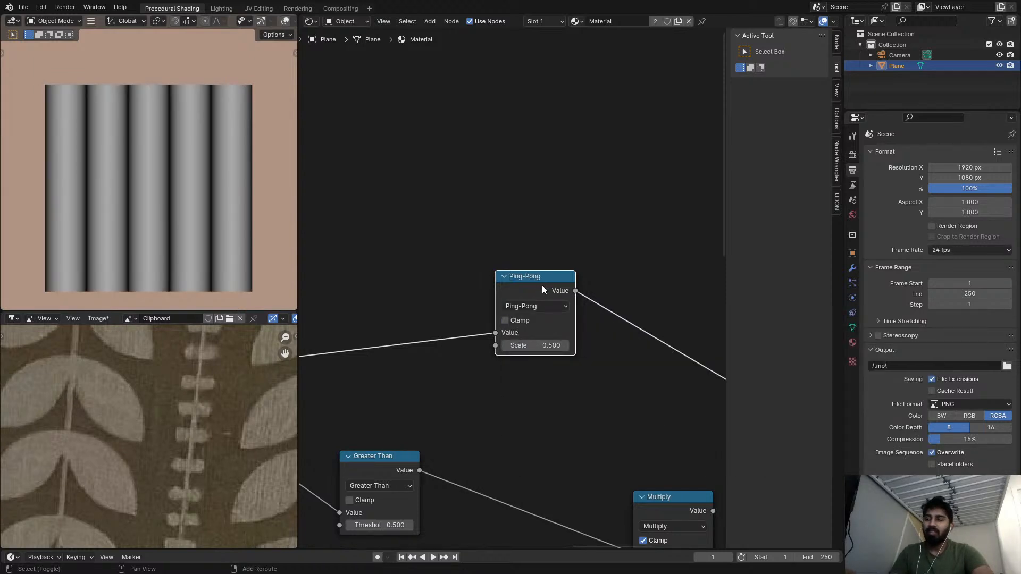
- Duplicate the Ping-Pong node into its output link, set the copy to Compare and its Epsilon to 0.010
{"action": "key", "text": "shift+d"}
{"action": "left_click", "coordinate": [641, 292]}
{"action": "left_click", "coordinate": [659, 311]}
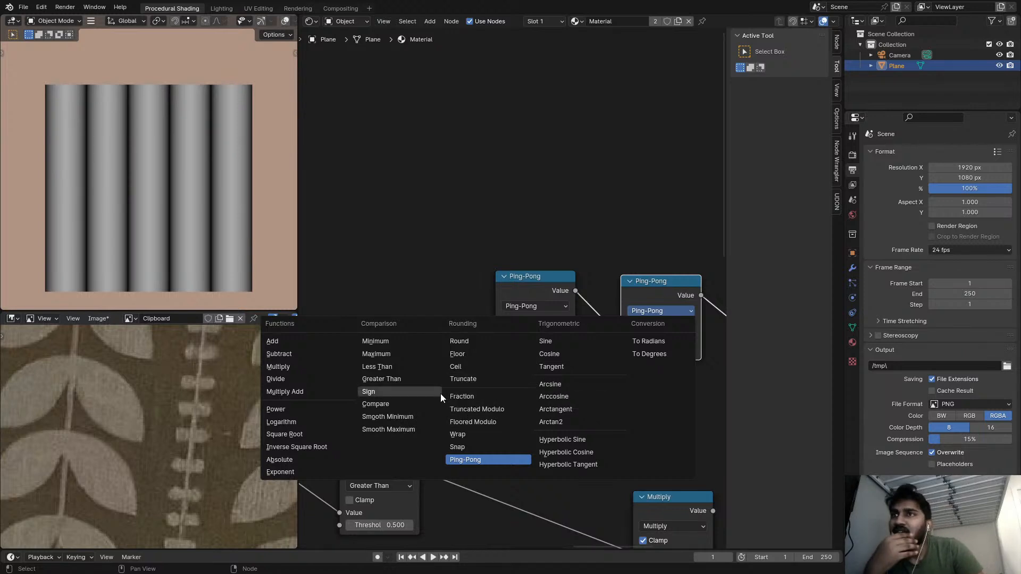
{"action": "left_click", "coordinate": [393, 404]}
{"action": "scroll", "coordinate": [563, 374], "scroll_direction": "right", "scroll_amount": 2, "text": "ctrl"}
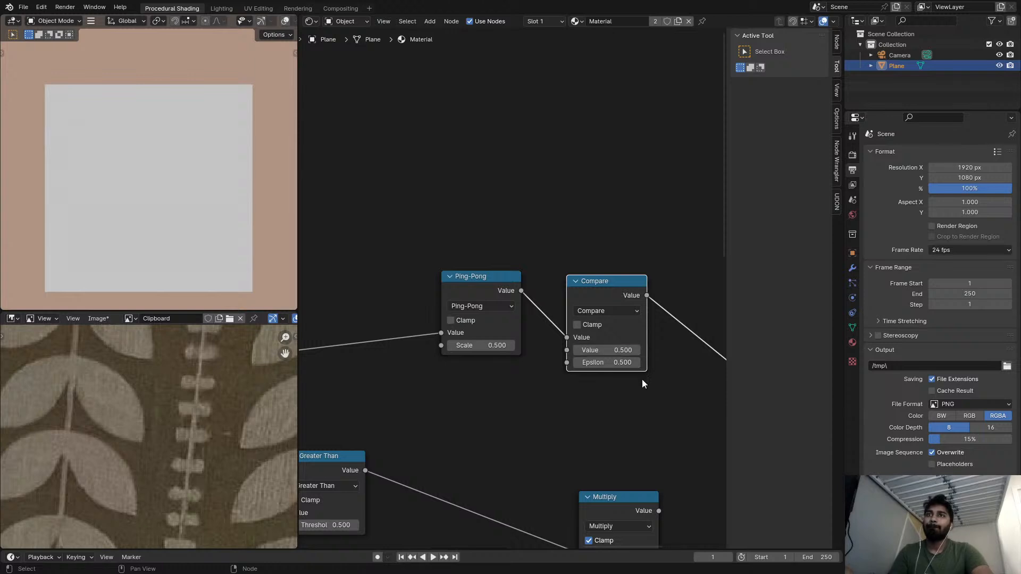
{"action": "left_click_drag", "start_coordinate": [612, 363], "coordinate": [351, 362], "text": "shift"}
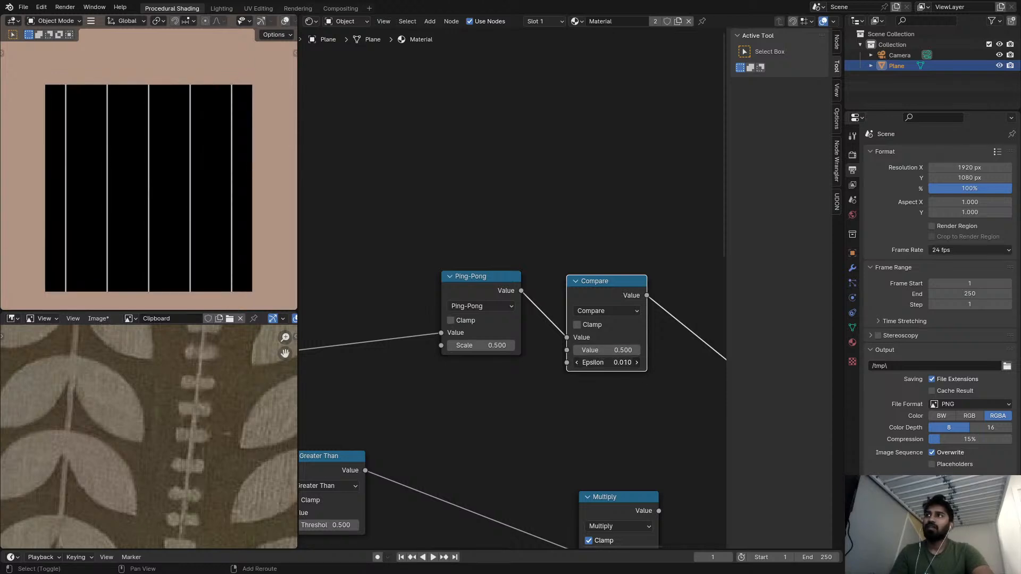
- Duplicate the final Multiply node after itself, set the copy to Maximum and connect the Compare output to its second value
{"action": "middle_click_drag", "start_coordinate": [689, 487], "coordinate": [541, 381]}
{"action": "scroll", "coordinate": [537, 382], "scroll_direction": "down", "scroll_amount": 2}
{"action": "left_click", "coordinate": [494, 395], "text": "ctrl+shift"}
{"action": "key", "text": "shift+d"}
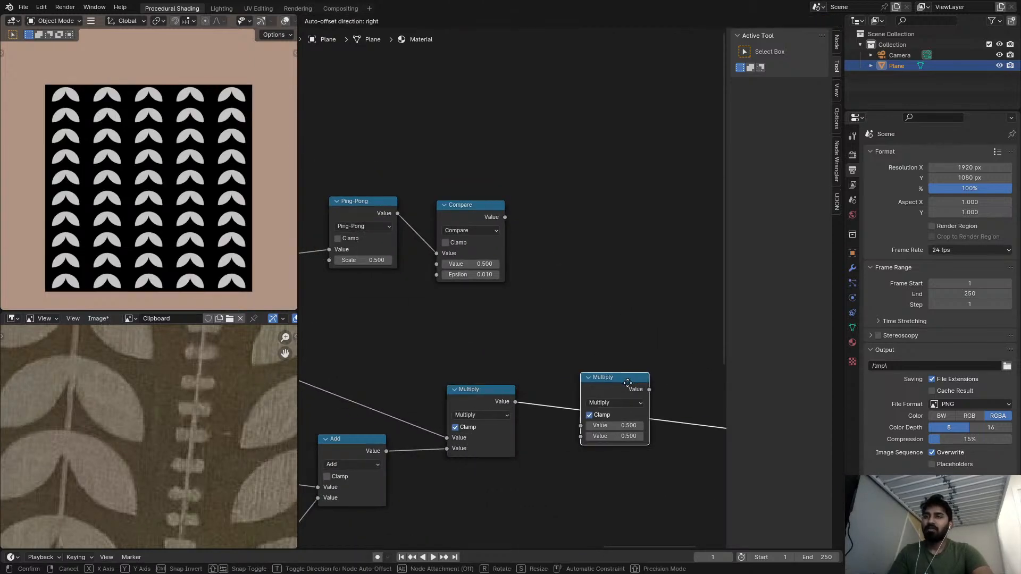
{"action": "left_click", "coordinate": [627, 383]}
{"action": "left_click", "coordinate": [615, 402]}
{"action": "left_click", "coordinate": [713, 392]}
{"action": "right_click_drag", "start_coordinate": [471, 234], "coordinate": [611, 383], "text": "alt"}
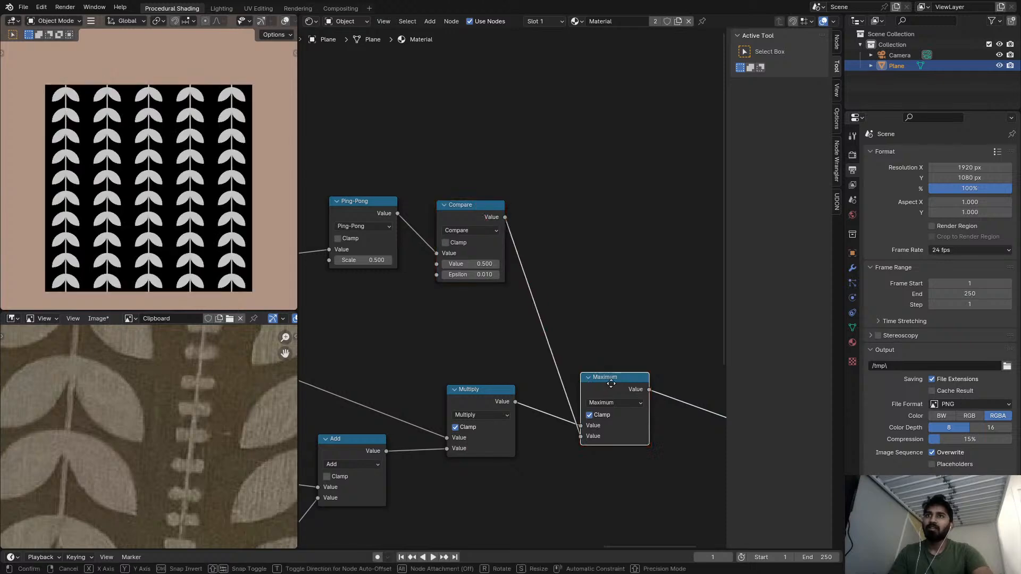
{"action": "left_click_drag", "start_coordinate": [611, 382], "coordinate": [626, 328]}
- Try Scale values of 0.250 and 1.000 on the Ping-Pong node while comparing the stems with the reference
{"action": "scroll", "coordinate": [130, 197], "scroll_direction": "up", "scroll_amount": 3}
{"action": "scroll", "coordinate": [109, 417], "scroll_direction": "down", "scroll_amount": 3}
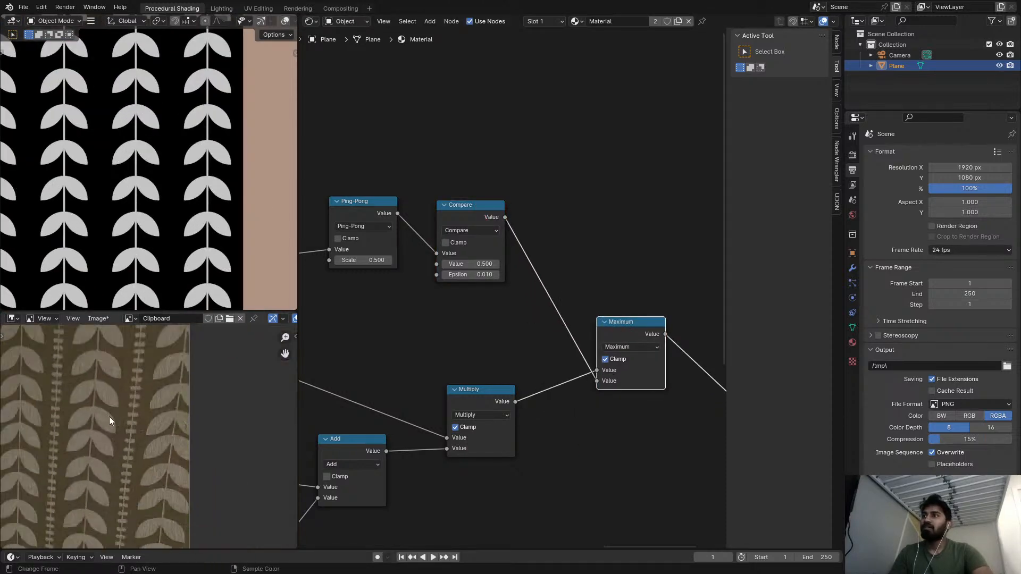
{"action": "scroll", "coordinate": [136, 208], "scroll_direction": "down", "scroll_amount": 1}
{"action": "middle_click_drag", "start_coordinate": [135, 208], "coordinate": [164, 222], "text": "shift"}
{"action": "middle_click_drag", "start_coordinate": [445, 260], "coordinate": [524, 282]}
{"action": "scroll", "coordinate": [497, 278], "scroll_direction": "up", "scroll_amount": 3}
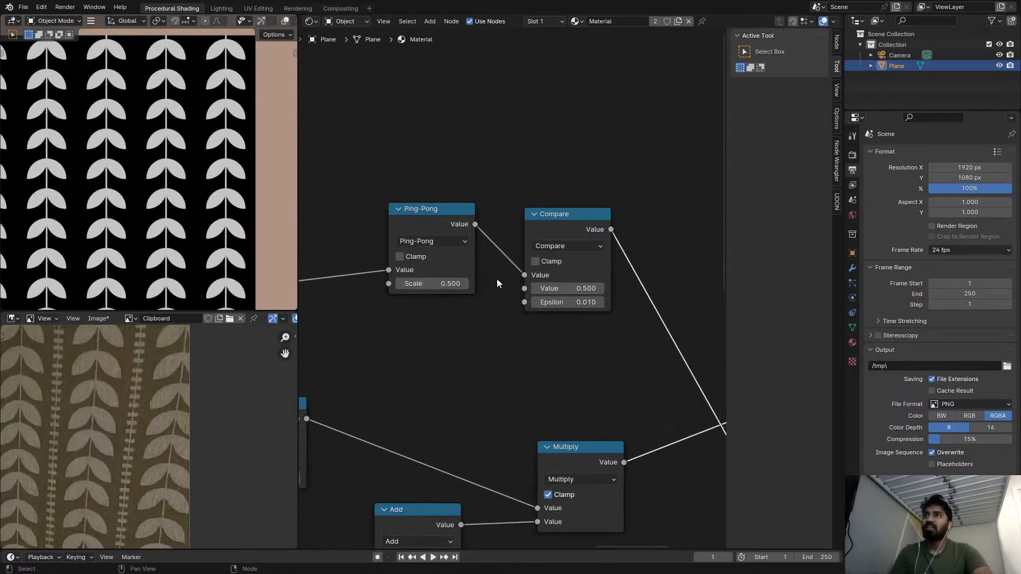
{"action": "middle_click_drag", "start_coordinate": [446, 286], "coordinate": [472, 288]}
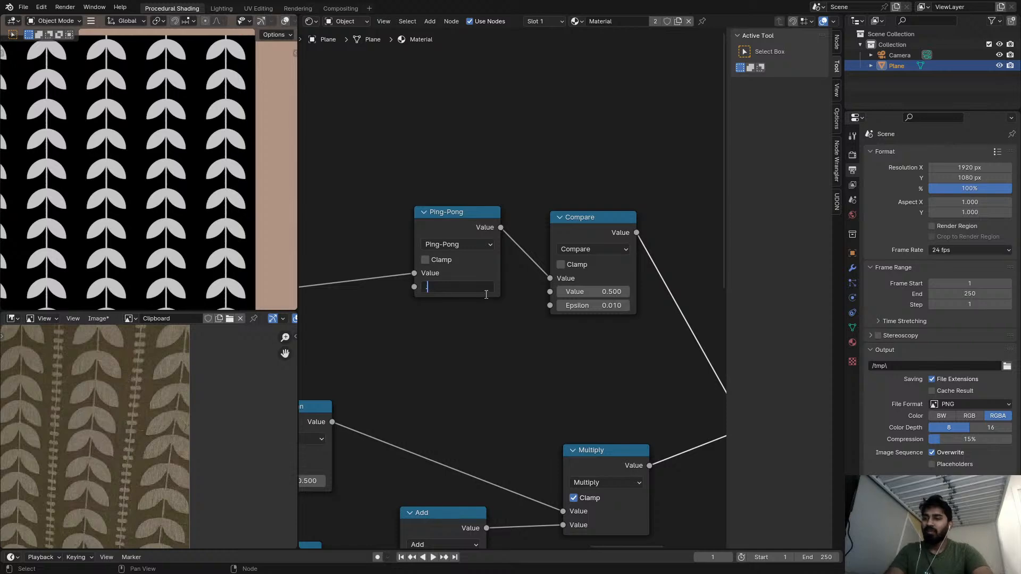
{"action": "type", "text": "5"}
{"action": "key", "text": "Return"}
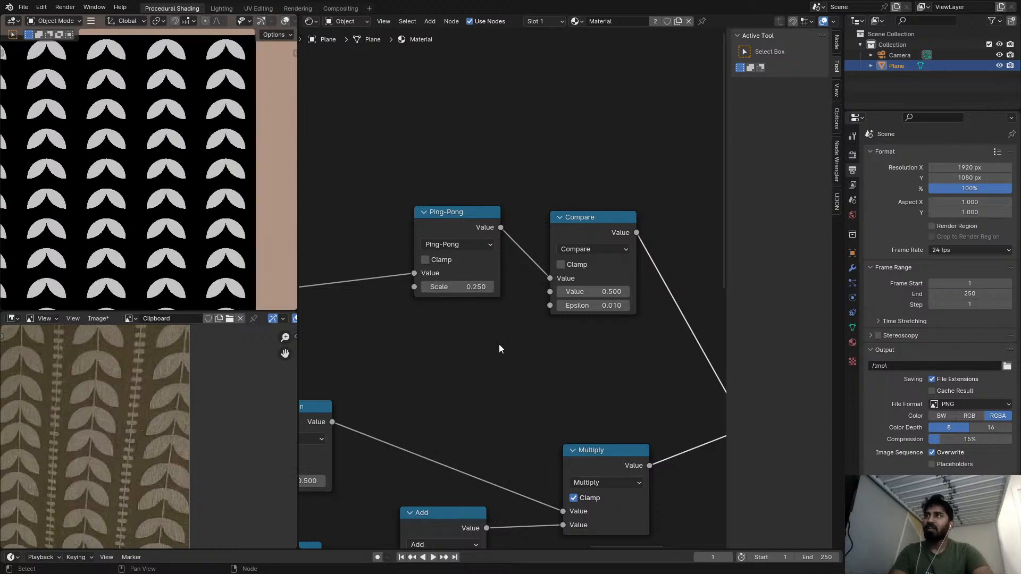
{"action": "left_click", "coordinate": [467, 287]}
{"action": "key", "text": "Return"}
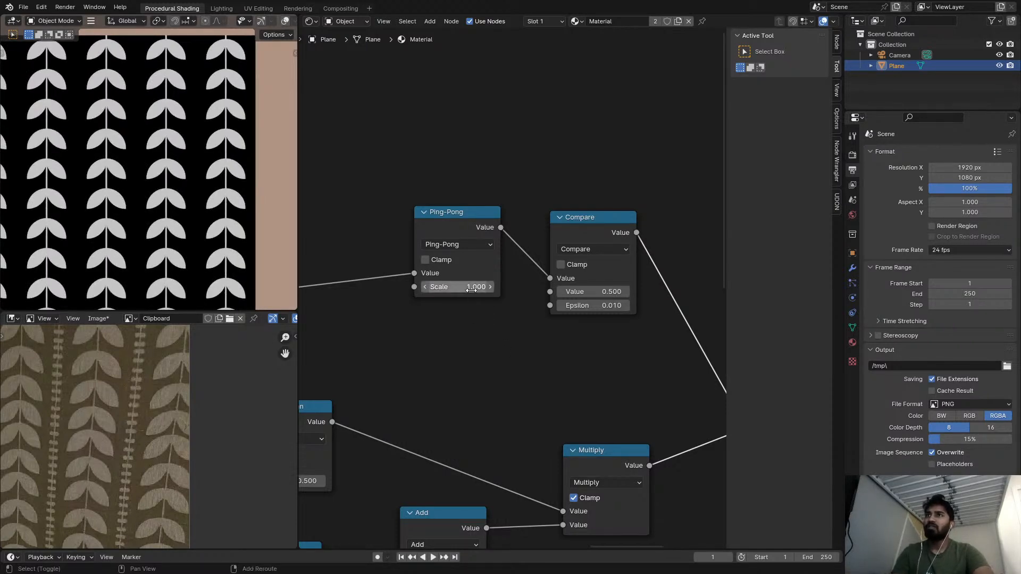
{"action": "mouse_move", "coordinate": [472, 287]}
{"action": "left_mouse_down"}
{"action": "mouse_move", "coordinate": [429, 287]}
{"action": "mouse_move", "coordinate": [471, 288]}
{"action": "left_mouse_up"}
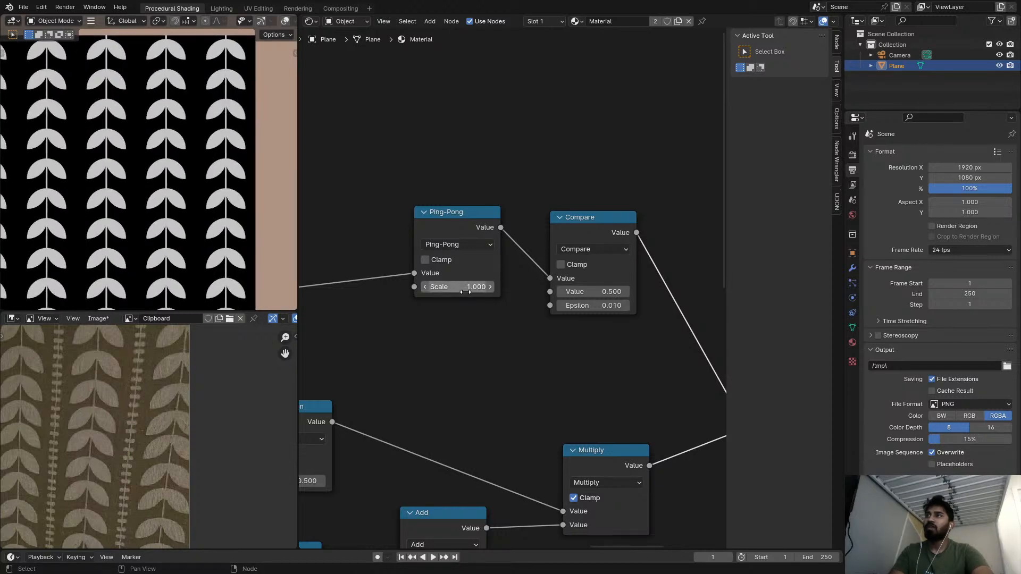
- Preview the Ping-Pong node's output and set its Scale to 0.250
{"action": "middle_click_drag", "start_coordinate": [492, 289], "coordinate": [611, 279]}
{"action": "scroll", "coordinate": [494, 297], "scroll_direction": "down", "scroll_amount": 8}
{"action": "middle_click_drag", "start_coordinate": [433, 296], "coordinate": [452, 351]}
{"action": "scroll", "coordinate": [542, 359], "scroll_direction": "up", "scroll_amount": 5}
{"action": "middle_click_drag", "start_coordinate": [542, 359], "coordinate": [439, 354]}
{"action": "scroll", "coordinate": [439, 354], "scroll_direction": "up", "scroll_amount": 3}
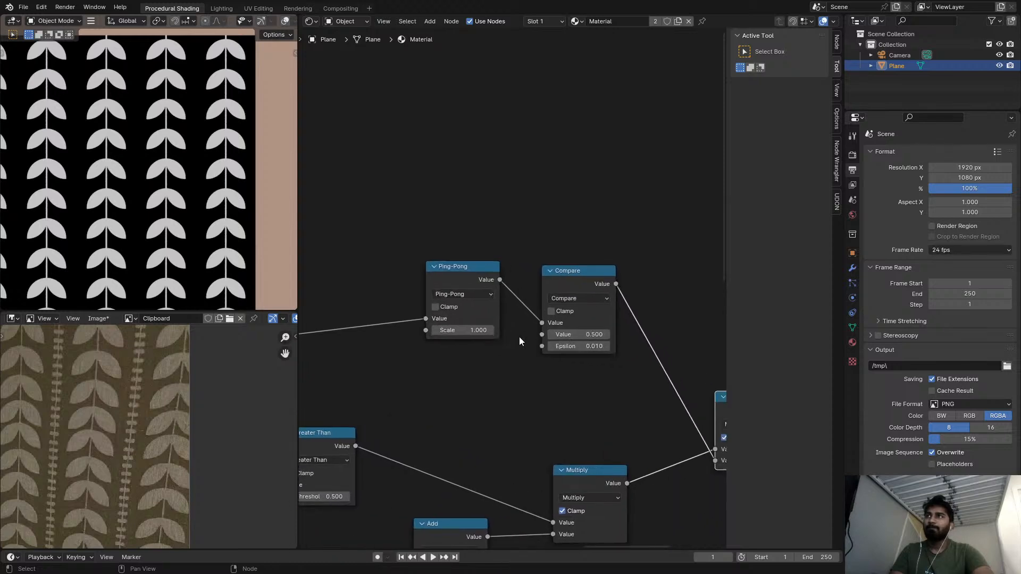
{"action": "middle_click_drag", "start_coordinate": [519, 337], "coordinate": [568, 330]}
{"action": "left_click_drag", "start_coordinate": [545, 329], "coordinate": [520, 329]}
{"action": "left_click", "coordinate": [542, 279], "text": "ctrl+shift"}
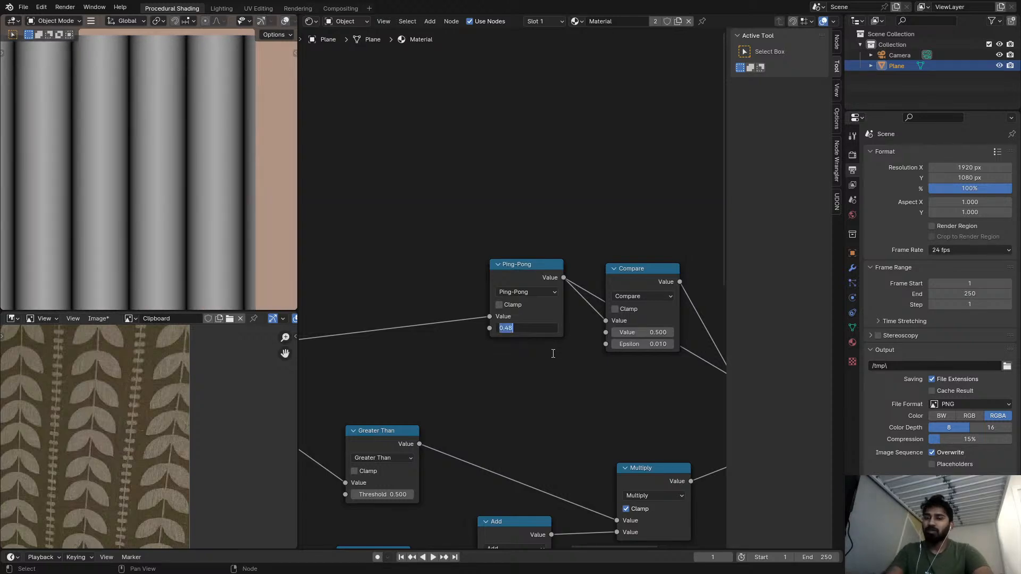
{"action": "type", "text": ".25"}
{"action": "key", "text": "Return"}
{"action": "scroll", "coordinate": [516, 345], "scroll_direction": "down", "scroll_amount": 2}
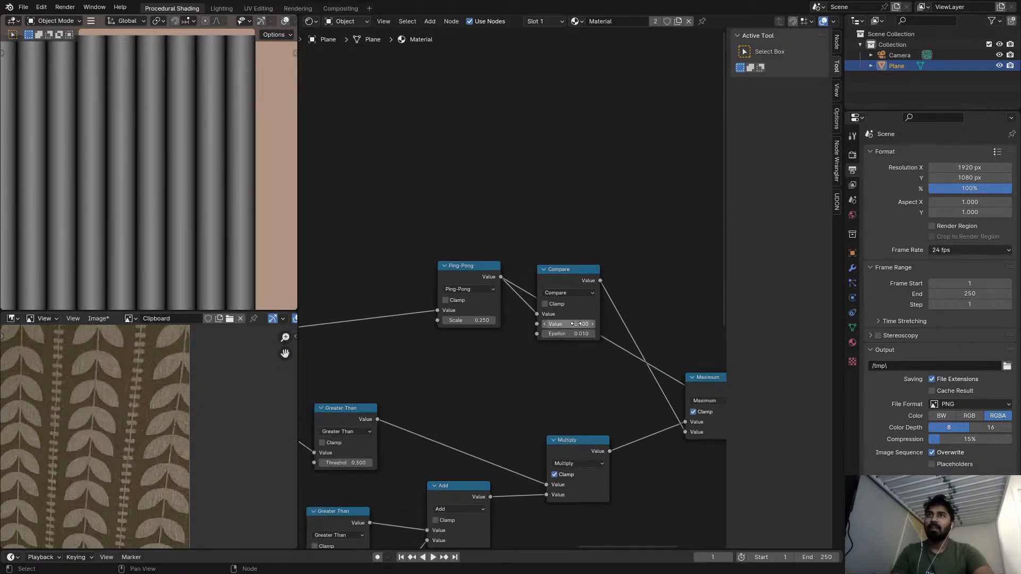
- Insert a copy of the Ping-Pong node before Compare, set it to Divide with value 0.250, and preview the Maximum node
{"action": "left_click", "coordinate": [563, 279], "text": "ctrl+shift"}
{"action": "left_click_drag", "start_coordinate": [467, 270], "coordinate": [438, 273]}
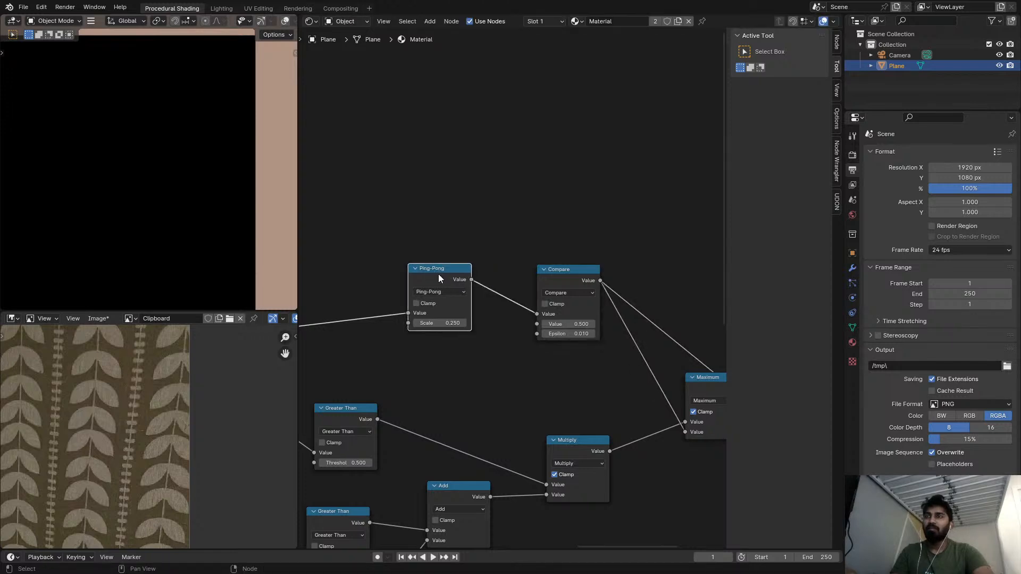
{"action": "key", "text": "shift+d"}
{"action": "left_click", "coordinate": [500, 274]}
{"action": "left_click", "coordinate": [518, 291]}
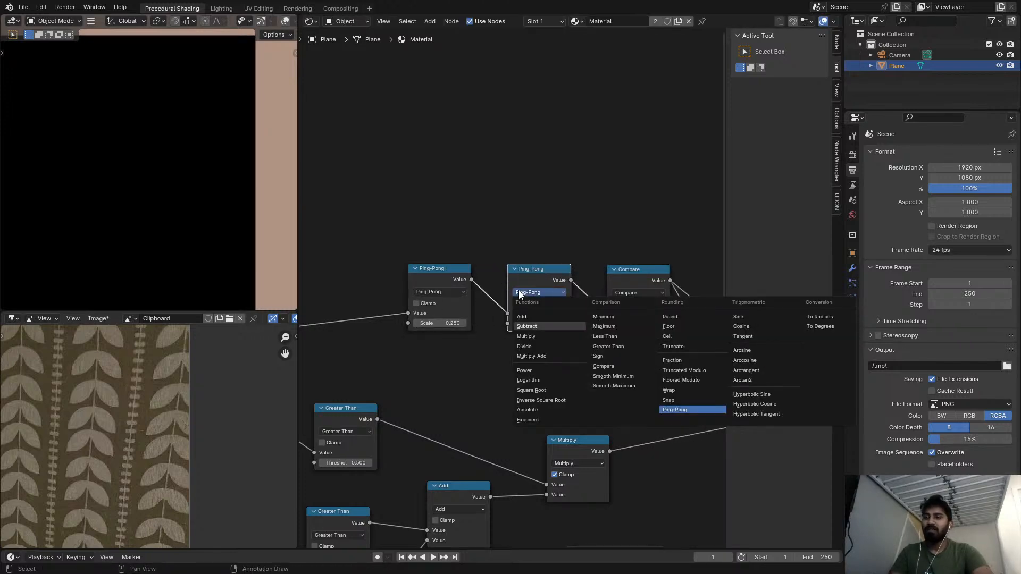
{"action": "left_click", "coordinate": [526, 327]}
{"action": "middle_click_drag", "start_coordinate": [568, 298], "coordinate": [482, 281]}
{"action": "scroll", "coordinate": [537, 306], "scroll_direction": "down", "scroll_amount": 2}
{"action": "left_click", "coordinate": [593, 337], "text": "ctrl+shift"}
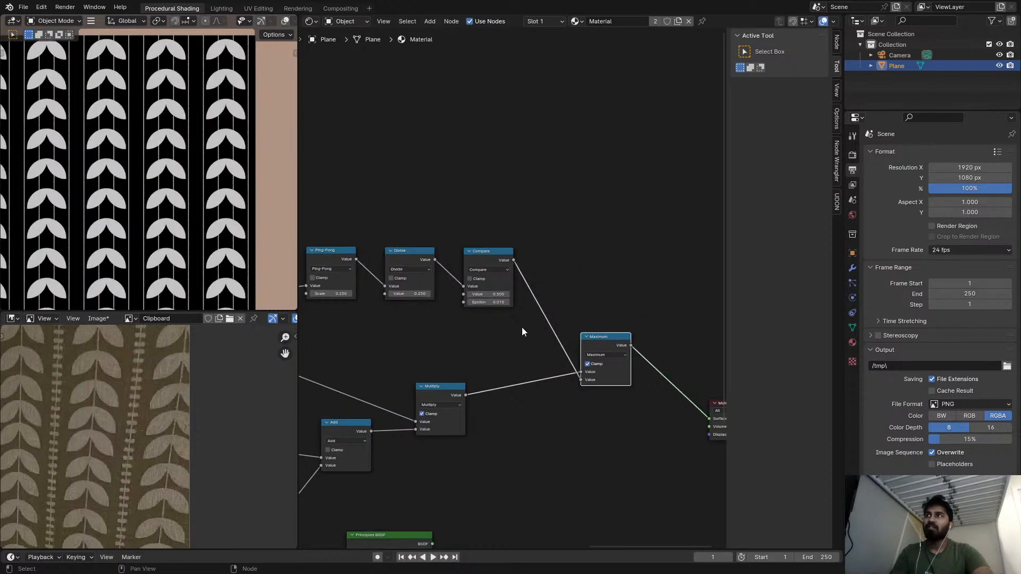
{"action": "scroll", "coordinate": [417, 296], "scroll_direction": "up", "scroll_amount": 3}
{"action": "left_click_drag", "start_coordinate": [404, 309], "coordinate": [436, 309]}
{"action": "key", "text": "Escape"}
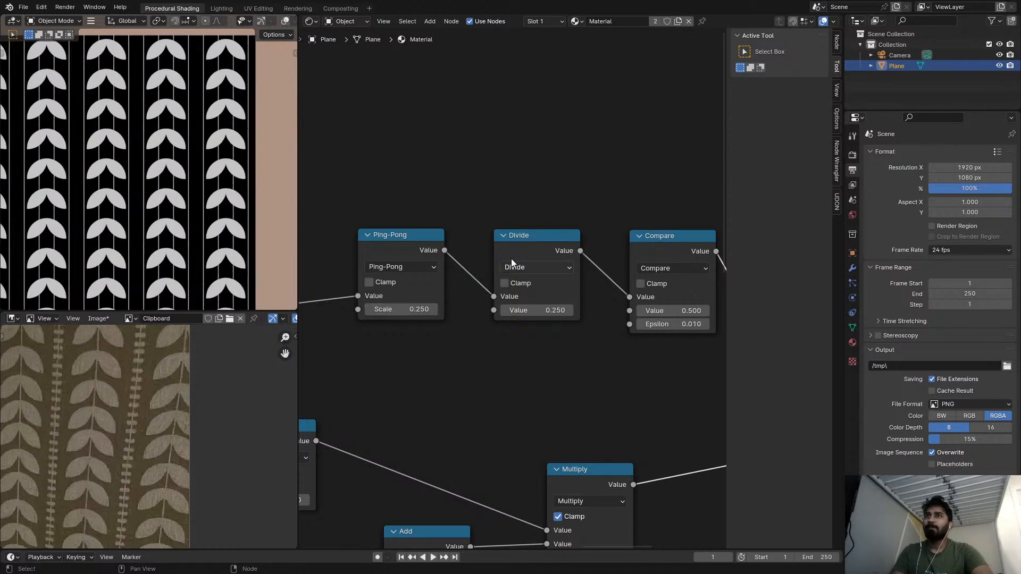
- Preview the Divide node, set the Compare node's Value to 1.000 and preview the Maximum node again
{"action": "left_click", "coordinate": [566, 241], "text": "ctrl+shift"}
{"action": "middle_click_drag", "start_coordinate": [617, 265], "coordinate": [509, 257]}
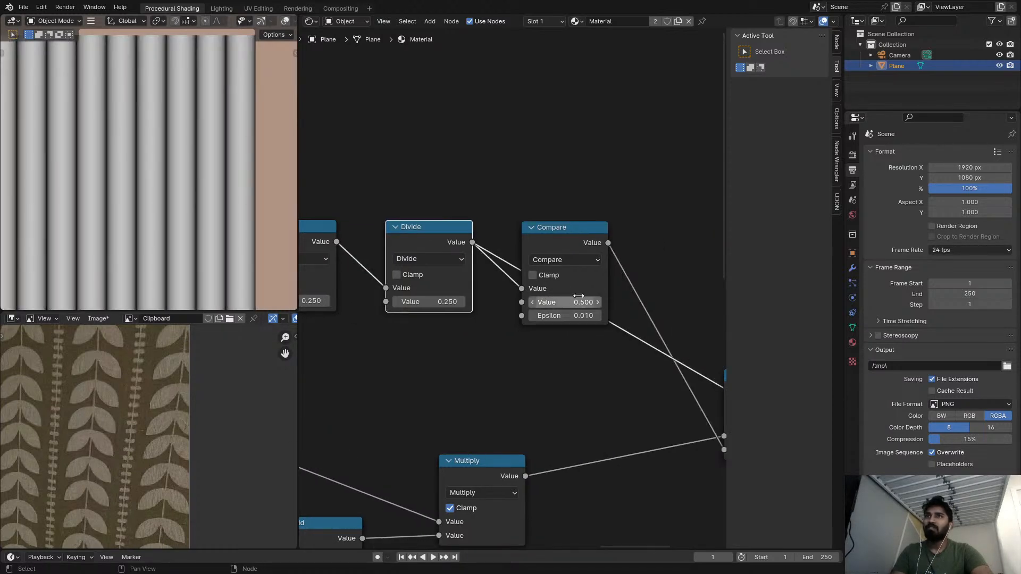
{"action": "key", "text": "Return"}
{"action": "middle_click_drag", "start_coordinate": [582, 358], "coordinate": [543, 323]}
{"action": "scroll", "coordinate": [504, 328], "scroll_direction": "down", "scroll_amount": 2}
{"action": "left_click", "coordinate": [666, 353], "text": "ctrl+shift"}
{"action": "scroll", "coordinate": [505, 298], "scroll_direction": "up", "scroll_amount": 2}
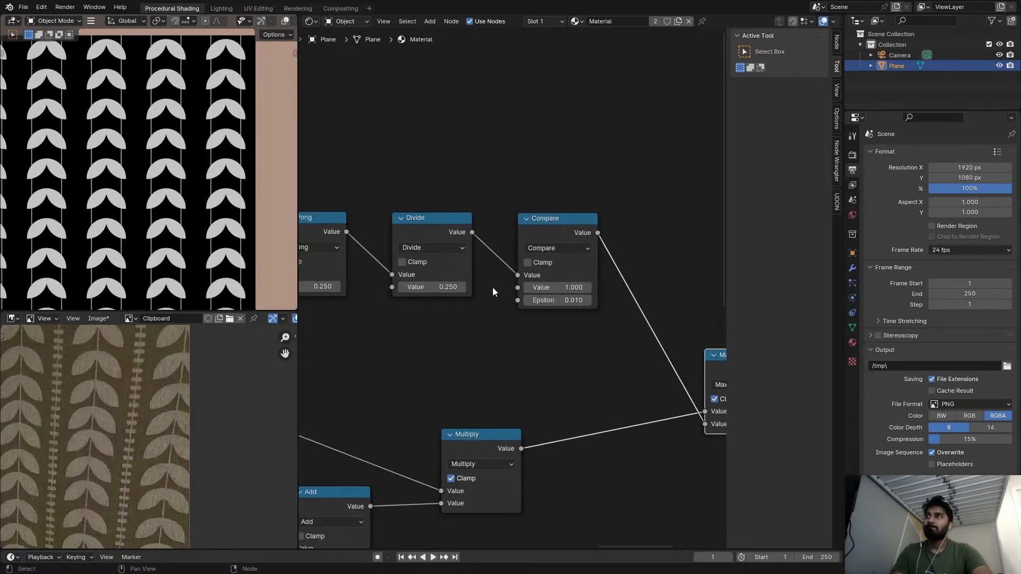
- Remove the Divide node while keeping Ping-Pong linked to Compare, and set the Compare node's Value to 0
{"action": "middle_click_drag", "start_coordinate": [493, 286], "coordinate": [519, 297]}
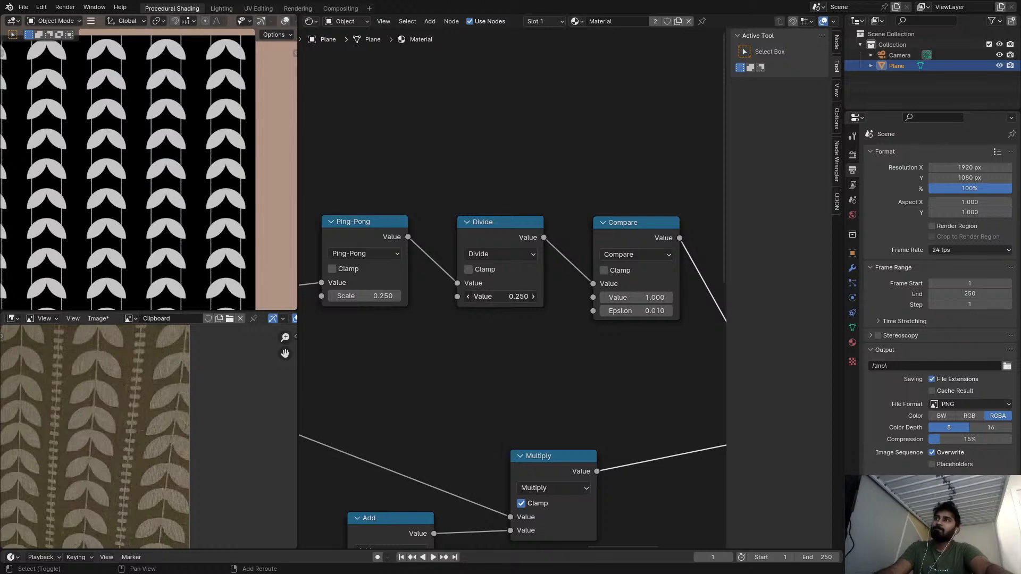
{"action": "left_click", "coordinate": [502, 243]}
{"action": "key", "text": "ctrl+x"}
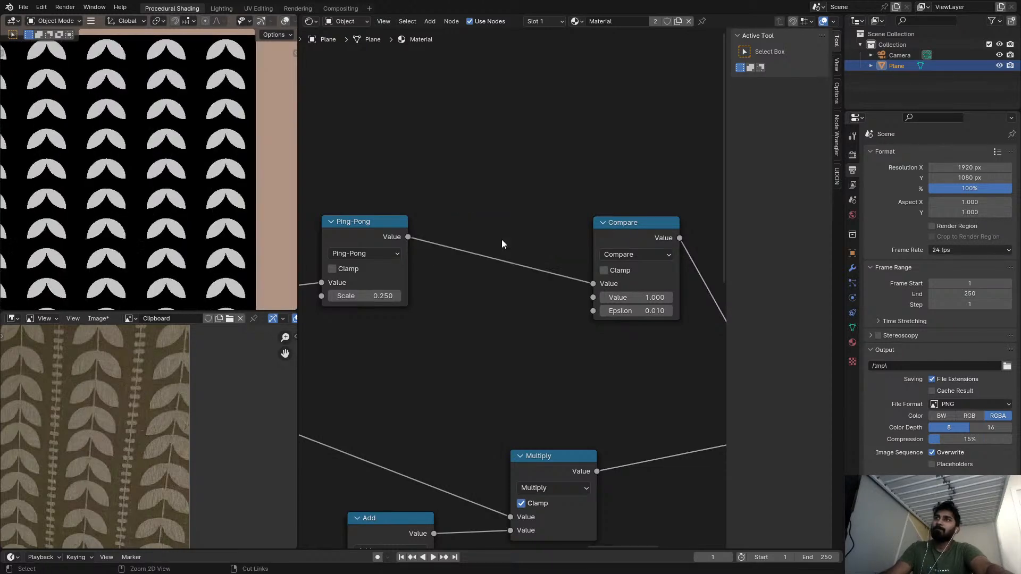
{"action": "left_click_drag", "start_coordinate": [639, 297], "coordinate": [617, 297], "text": "shift"}
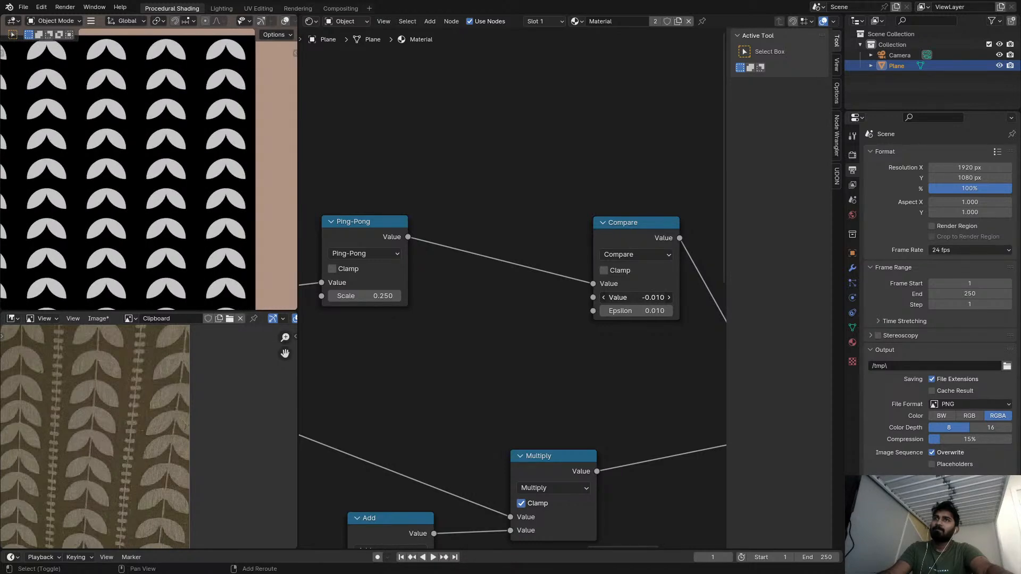
{"action": "left_click", "coordinate": [645, 296]}
{"action": "type", "text": "0"}
{"action": "key", "text": "Return"}
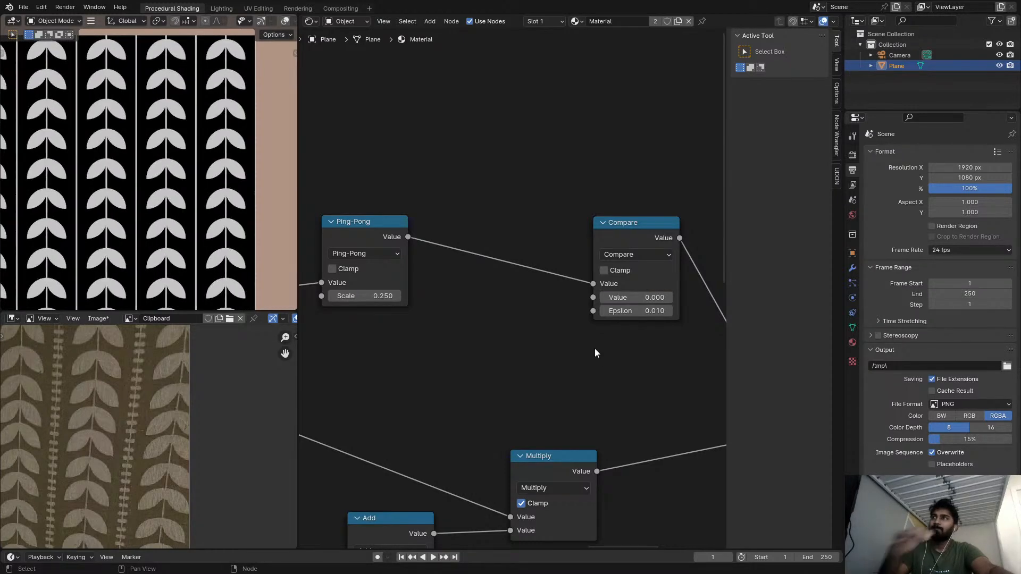
- Preview the outputs of the Ping-Pong, Compare and Maximum nodes one after another
{"action": "scroll", "coordinate": [587, 298], "scroll_direction": "down", "scroll_amount": 1}
{"action": "scroll", "coordinate": [171, 119], "scroll_direction": "down", "scroll_amount": 1}
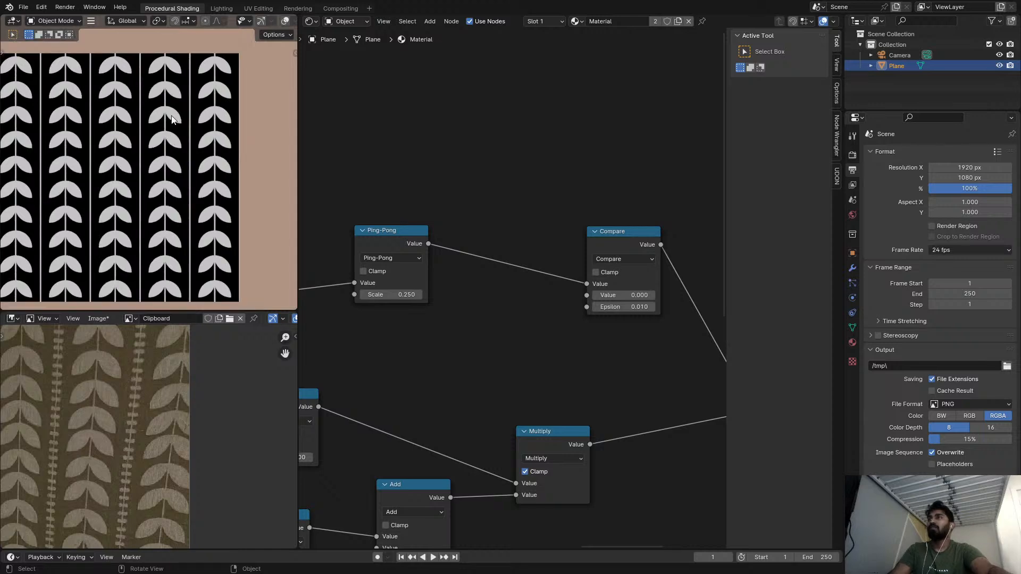
{"action": "left_click", "coordinate": [412, 244], "text": "ctrl+shift"}
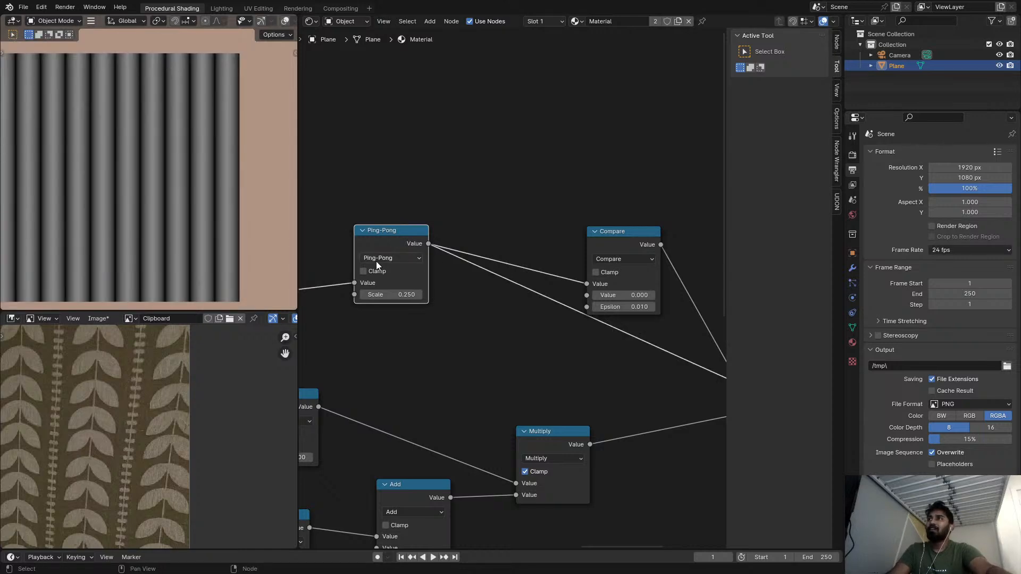
{"action": "left_click", "coordinate": [601, 234], "text": "ctrl+shift"}
{"action": "scroll", "coordinate": [344, 272], "scroll_direction": "down", "scroll_amount": 1}
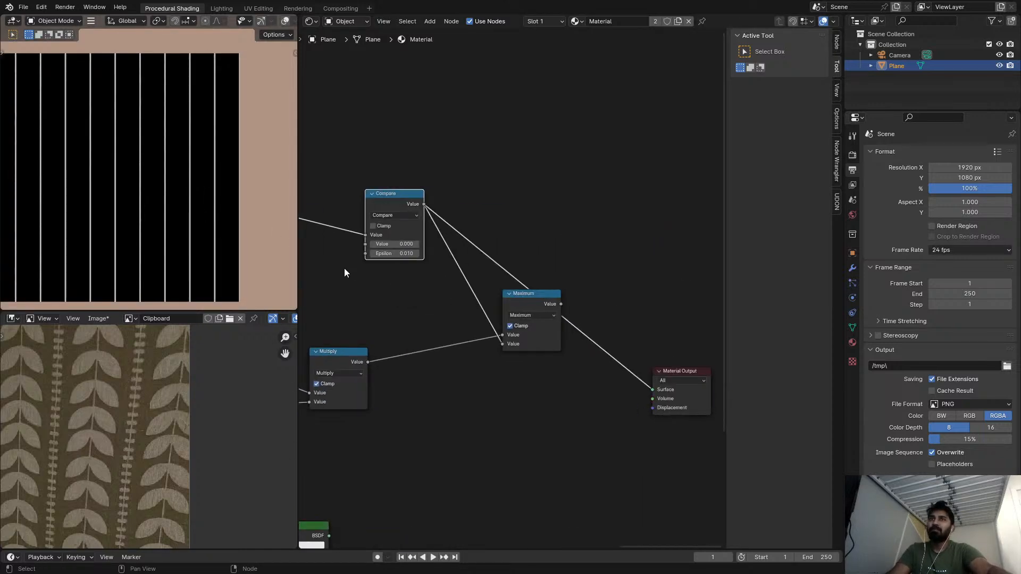
{"action": "left_click", "coordinate": [511, 296], "text": "ctrl+shift"}
{"action": "middle_click_drag", "start_coordinate": [445, 301], "coordinate": [555, 308]}
- Examine the whole reference fabric image beside the full leaf pattern on the plane, checking the stems and divider lines
{"action": "scroll", "coordinate": [203, 419], "scroll_direction": "down", "scroll_amount": 3}
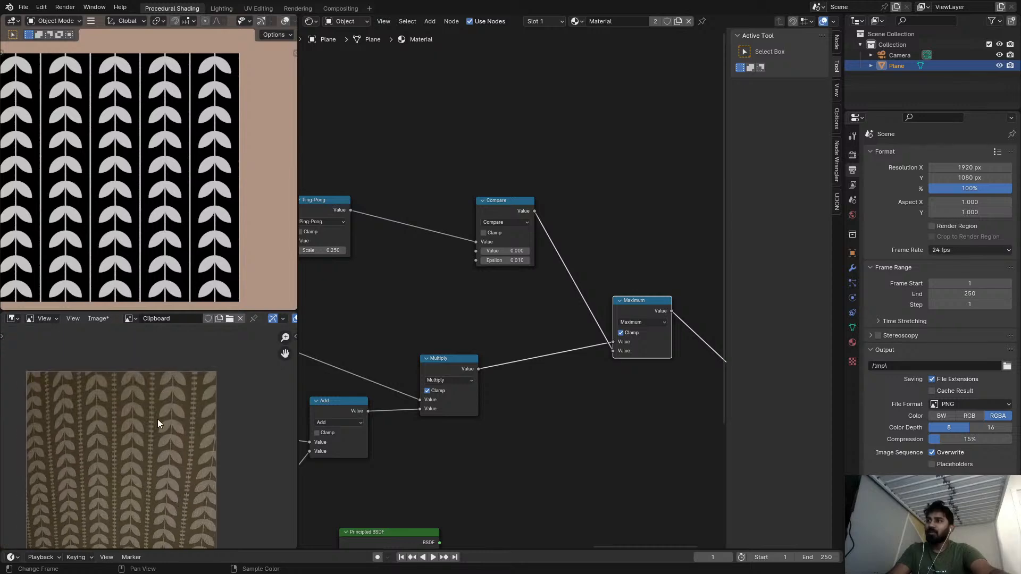
{"action": "middle_click_drag", "start_coordinate": [189, 488], "coordinate": [205, 431]}
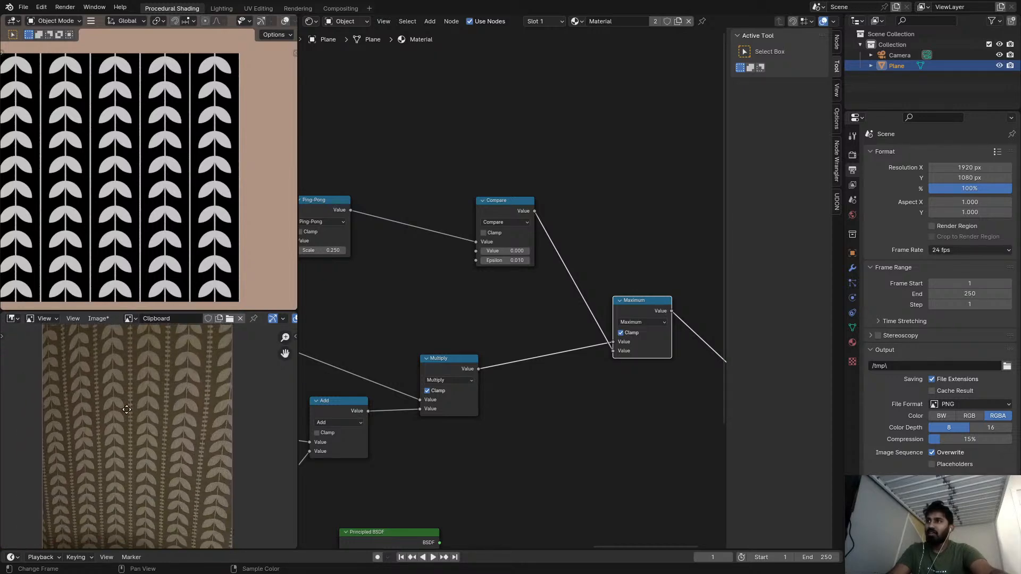
{"action": "middle_click_drag", "start_coordinate": [435, 291], "coordinate": [517, 292]}
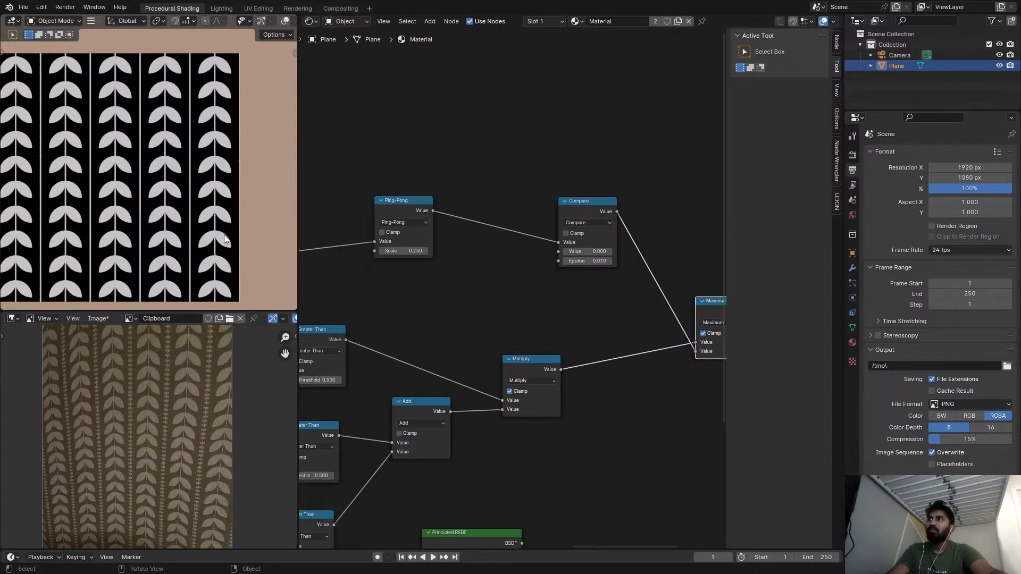
{"action": "scroll", "coordinate": [233, 238], "scroll_direction": "down", "scroll_amount": 2}
{"action": "scroll", "coordinate": [236, 241], "scroll_direction": "up", "scroll_amount": 2}
{"action": "middle_click_drag", "start_coordinate": [212, 229], "coordinate": [245, 224], "text": "shift"}
{"action": "middle_click_drag", "start_coordinate": [339, 281], "coordinate": [462, 273]}
{"action": "scroll", "coordinate": [463, 274], "scroll_direction": "down", "scroll_amount": 1}
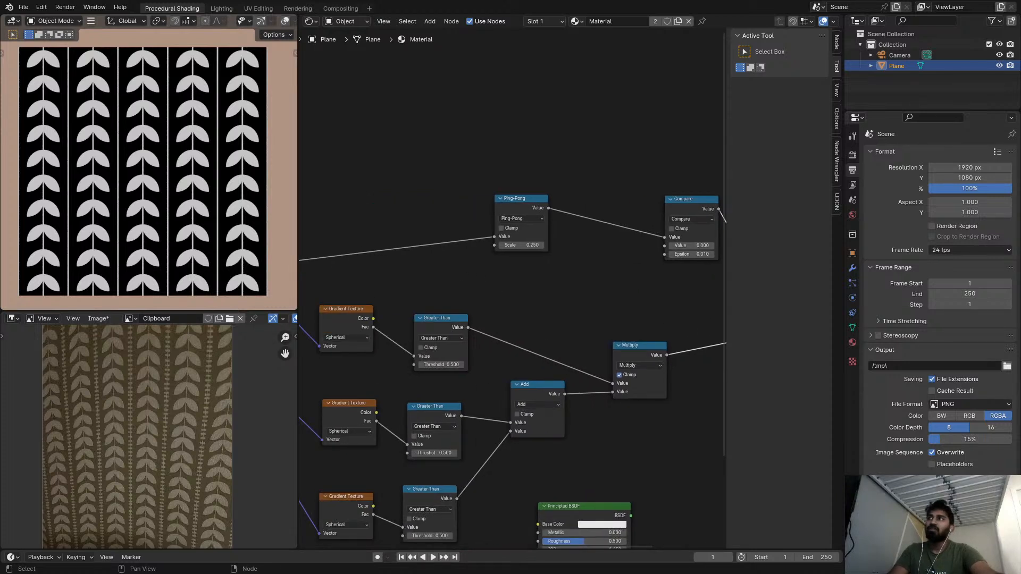
- Preview the Separate XYZ node's Y output, insert a Math node on that link and place it above the vector node chain
{"action": "scroll", "coordinate": [479, 283], "scroll_direction": "down", "scroll_amount": 4}
{"action": "middle_click_drag", "start_coordinate": [480, 283], "coordinate": [566, 288]}
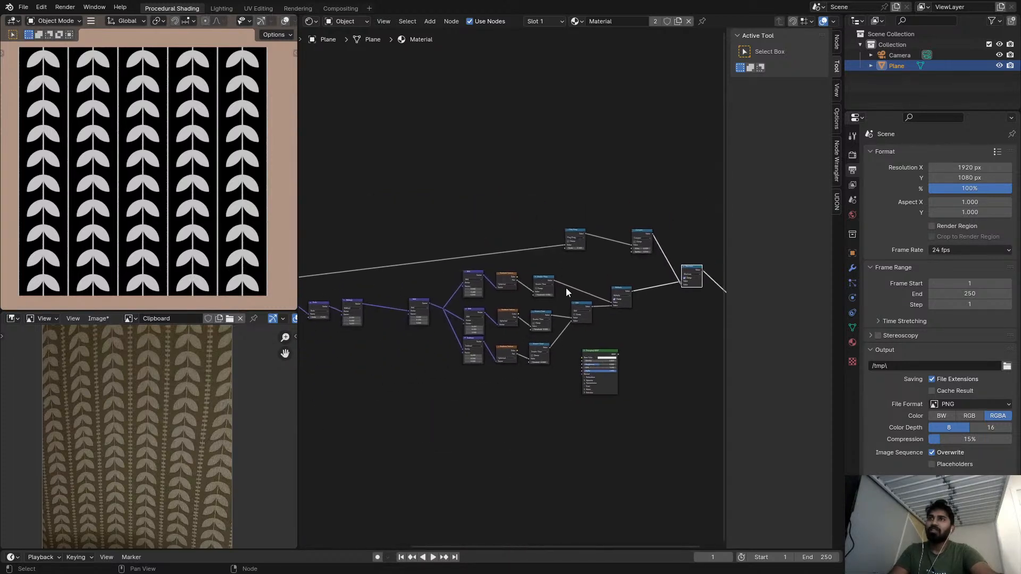
{"action": "scroll", "coordinate": [381, 317], "scroll_direction": "up", "scroll_amount": 3}
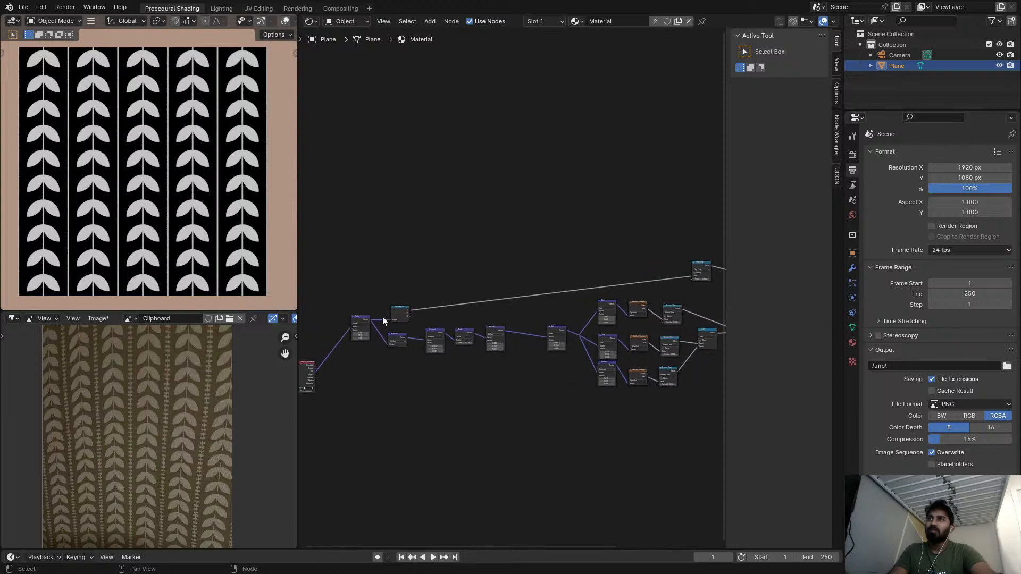
{"action": "middle_click_drag", "start_coordinate": [381, 317], "coordinate": [397, 317]}
{"action": "scroll", "coordinate": [426, 311], "scroll_direction": "up", "scroll_amount": 1}
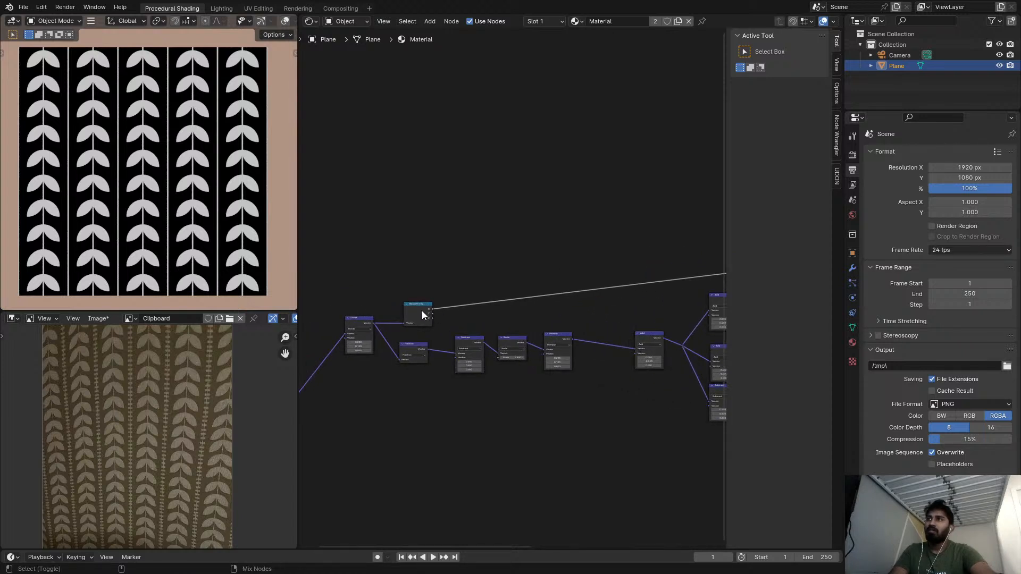
{"action": "left_click", "coordinate": [422, 310], "text": "ctrl+shift"}
{"action": "scroll", "coordinate": [468, 260], "scroll_direction": "up", "scroll_amount": 1}
{"action": "key", "text": "shift+a"}
{"action": "type", "text": "ma"}
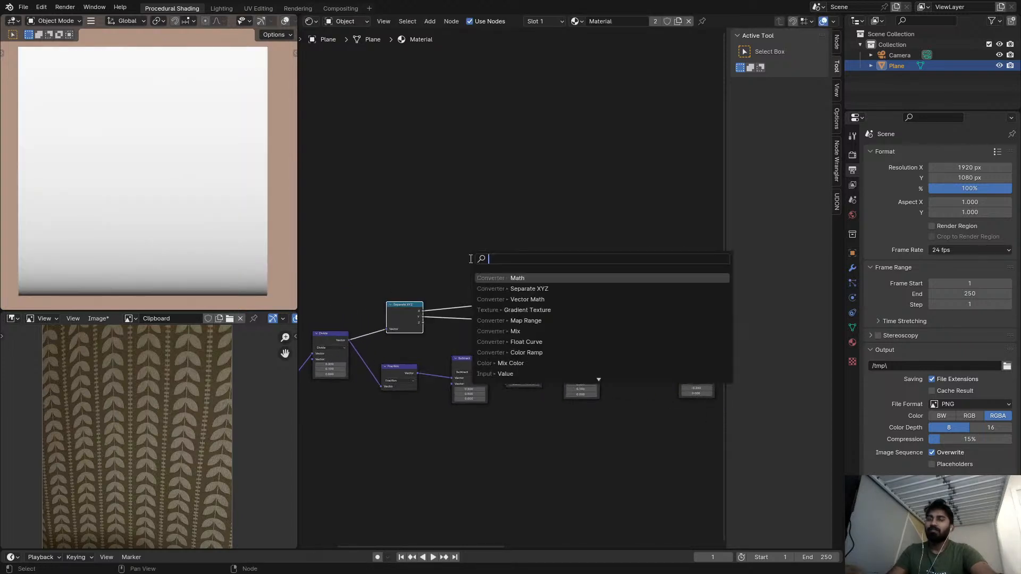
{"action": "type", "text": "th"}
{"action": "key", "text": "Return"}
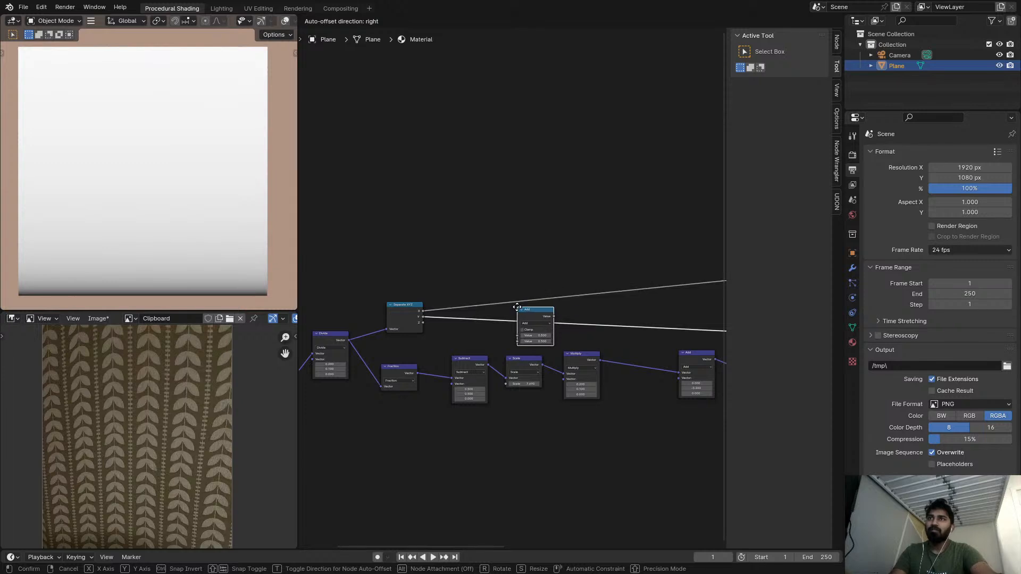
{"action": "left_click", "coordinate": [521, 321]}
{"action": "left_click_drag", "start_coordinate": [521, 322], "coordinate": [525, 219]}
- Switch the new Math node to Ping-Pong and set its Scale to 1.000
{"action": "scroll", "coordinate": [529, 222], "scroll_direction": "up", "scroll_amount": 4}
{"action": "left_click", "coordinate": [537, 232]}
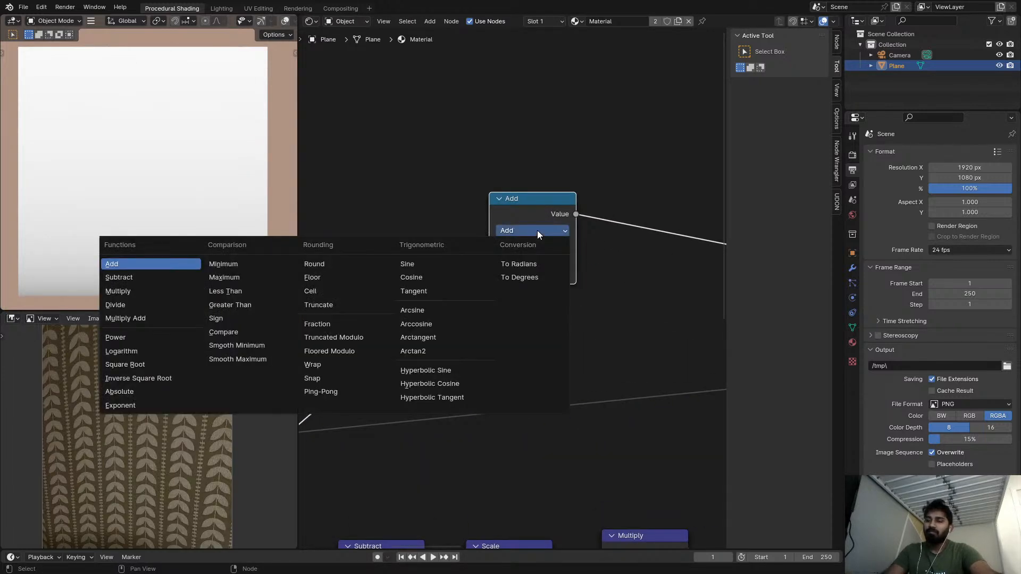
{"action": "left_click", "coordinate": [322, 392]}
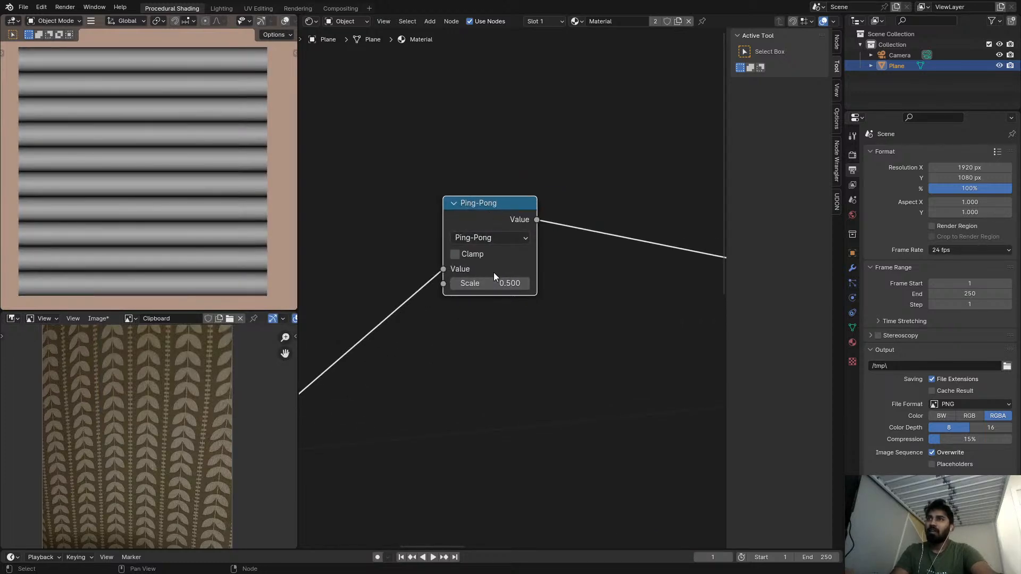
{"action": "double_click", "coordinate": [502, 283]}
{"action": "type", "text": "1"}
{"action": "key", "text": "Return"}
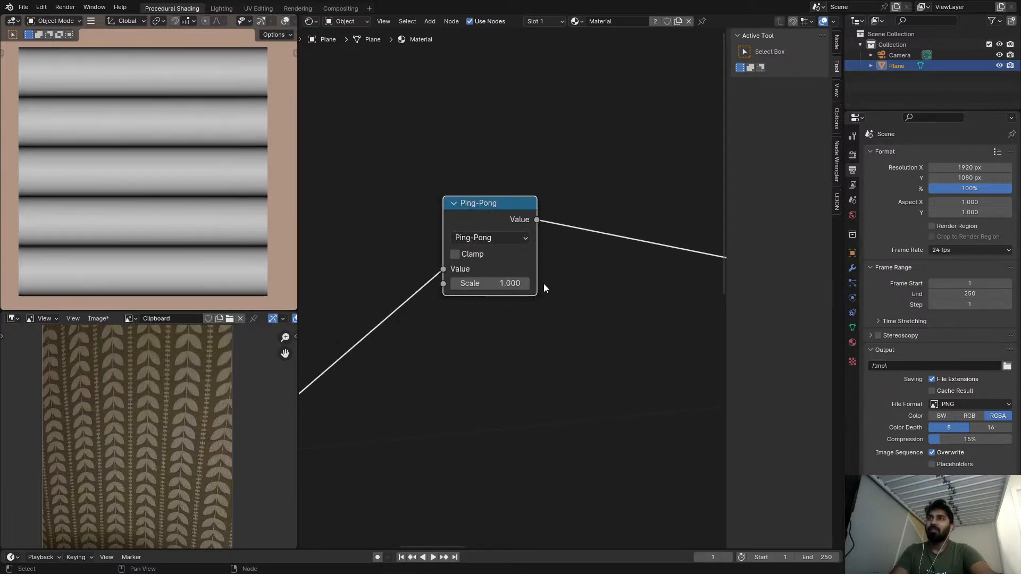
- Insert a copy of the new Ping-Pong node before it and set the copy to Multiply with value 5.000
{"action": "key", "text": "shift+d"}
{"action": "left_click", "coordinate": [409, 253]}
{"action": "left_click", "coordinate": [368, 253]}
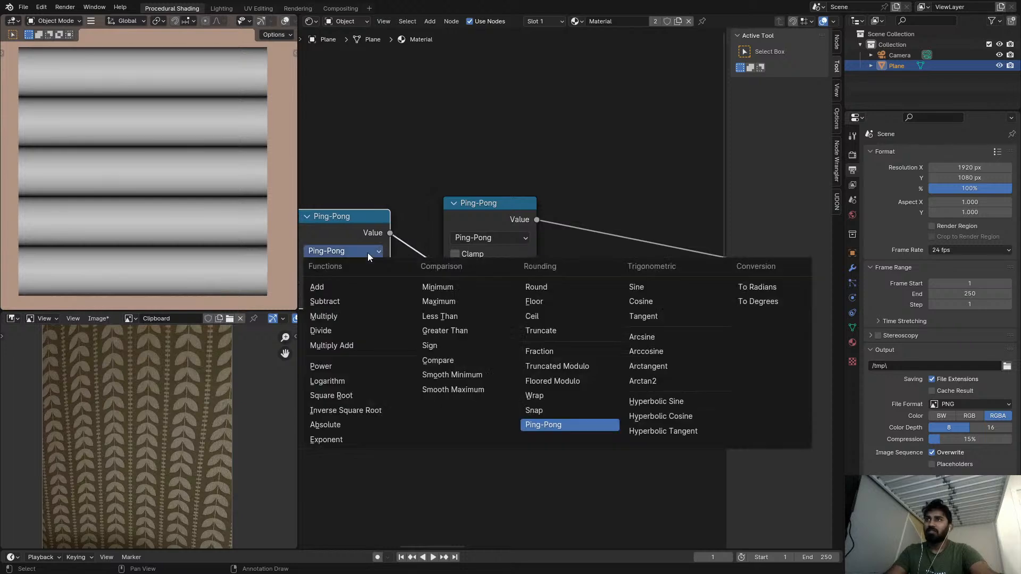
{"action": "left_click", "coordinate": [323, 316]}
{"action": "middle_click_drag", "start_coordinate": [390, 258], "coordinate": [465, 256]}
{"action": "double_click", "coordinate": [429, 296]}
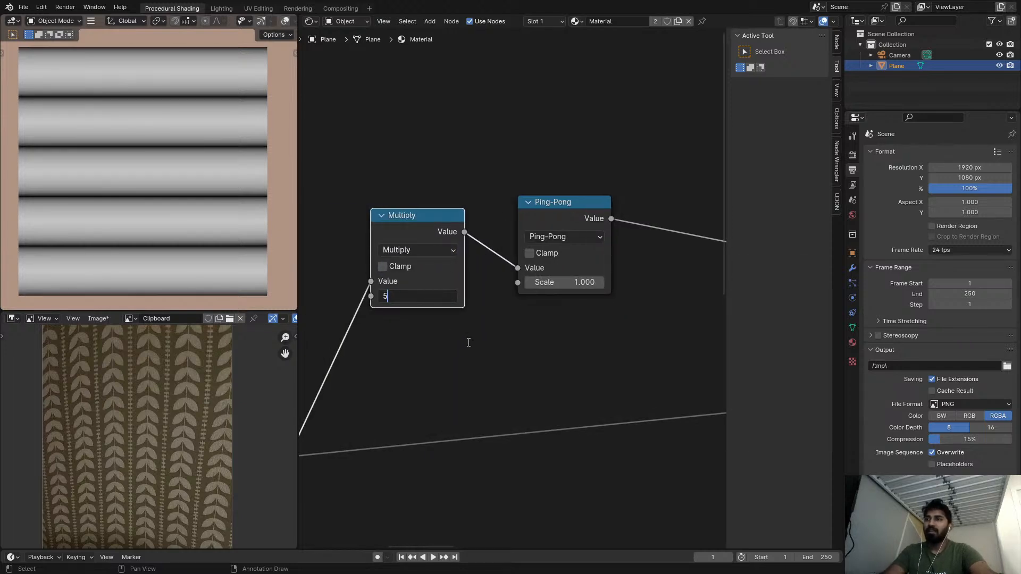
{"action": "type", "text": "5"}
{"action": "key", "text": "Return"}
{"action": "scroll", "coordinate": [512, 314], "scroll_direction": "down", "scroll_amount": 3}
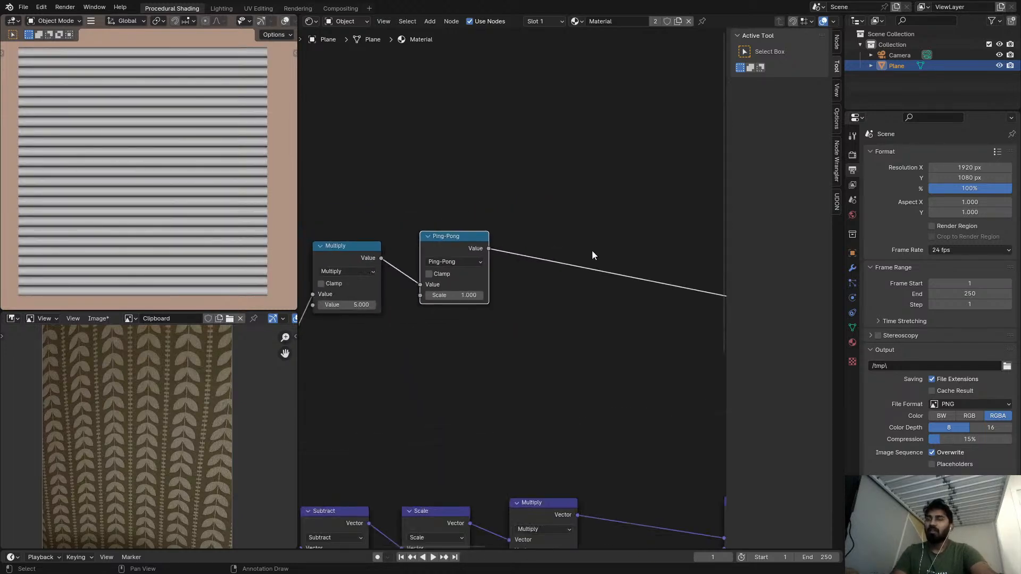
- Insert another copy of the Ping-Pong node after the original and switch it to Compare
{"action": "key", "text": "Home"}
{"action": "scroll", "coordinate": [515, 254], "scroll_direction": "up", "scroll_amount": 1}
{"action": "key", "text": "shift+d"}
{"action": "left_click", "coordinate": [514, 260]}
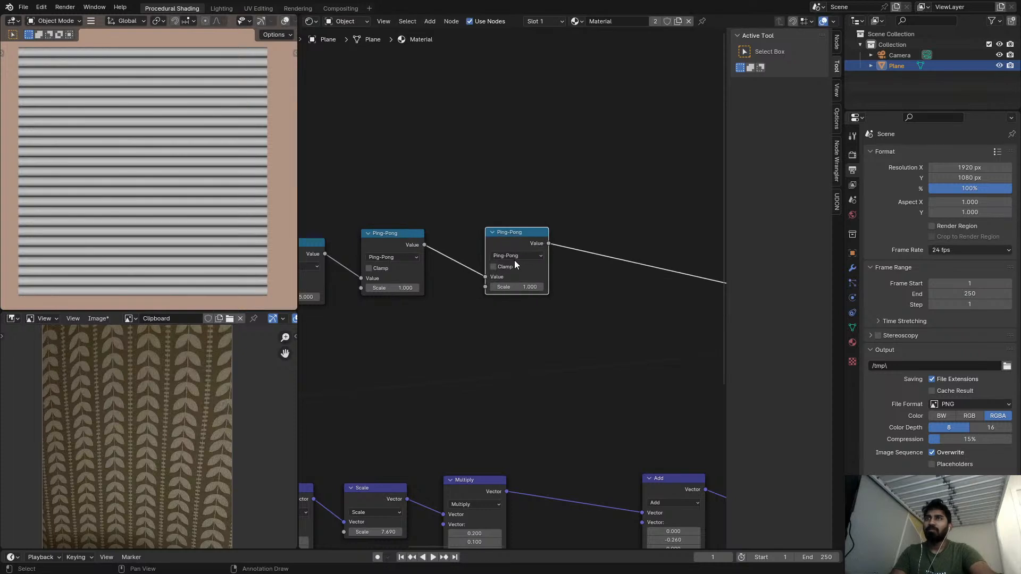
{"action": "left_click", "coordinate": [516, 257]}
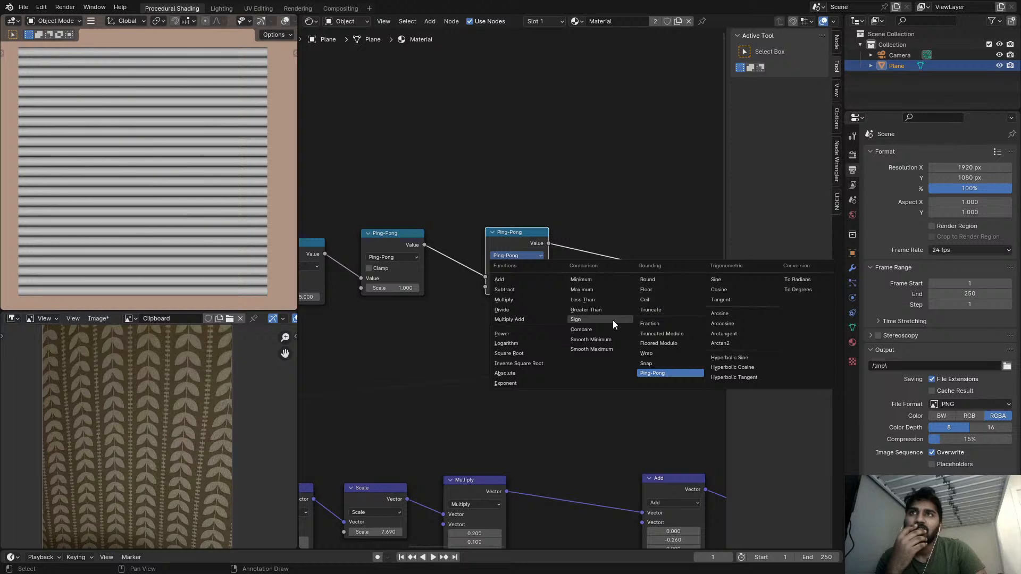
{"action": "left_click", "coordinate": [581, 330]}
- Set the new Compare node's Value to 0 and its Epsilon to 0.070 for thin horizontal lines
{"action": "scroll", "coordinate": [495, 298], "scroll_direction": "up", "scroll_amount": 3}
{"action": "left_click", "coordinate": [583, 286]}
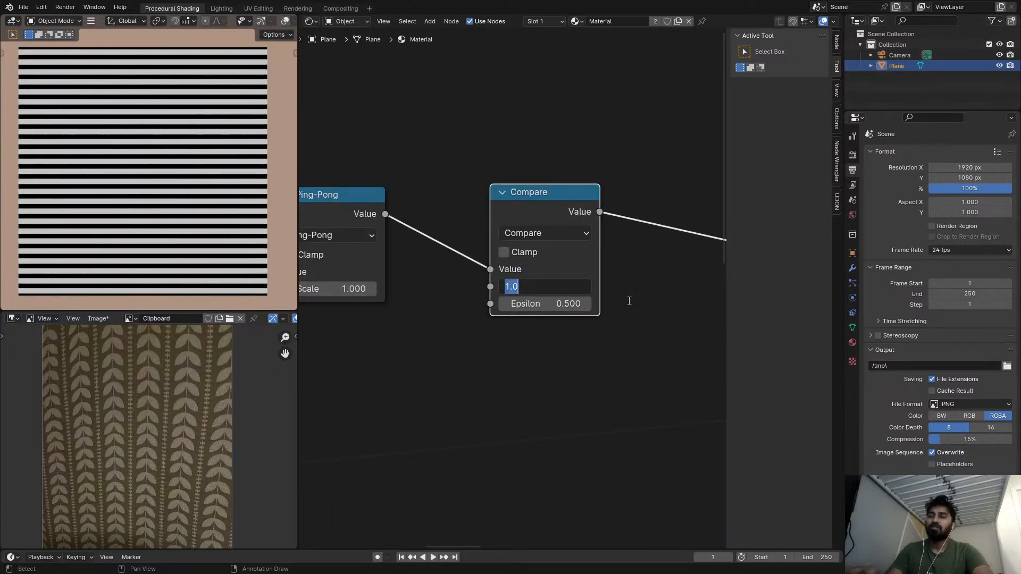
{"action": "type", "text": "0"}
{"action": "key", "text": "Return"}
{"action": "left_click_drag", "start_coordinate": [583, 304], "coordinate": [537, 303]}
{"action": "scroll", "coordinate": [511, 290], "scroll_direction": "down", "scroll_amount": 5}
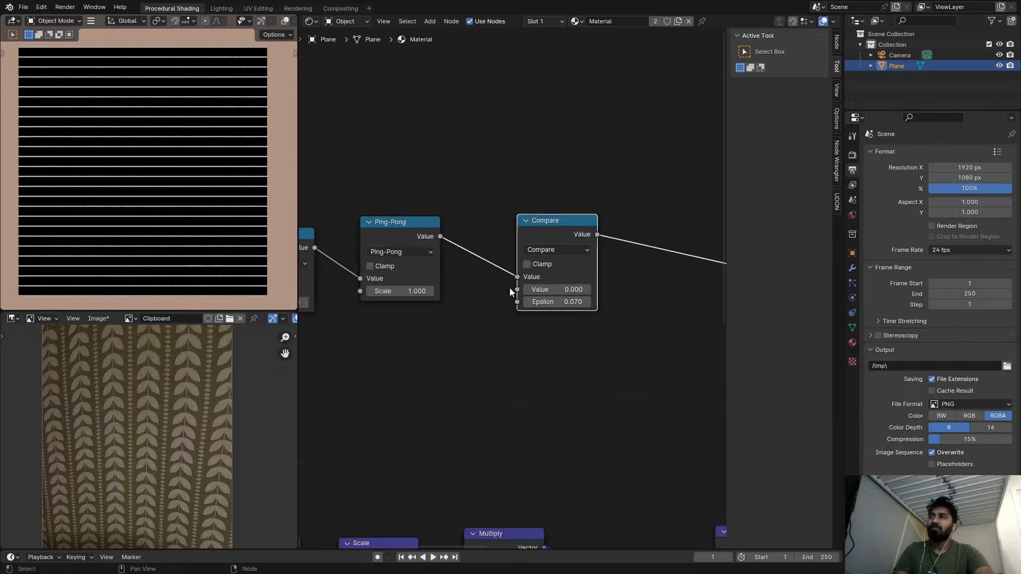
- Preview the Separate XYZ node's X output and move the new Multiply, Ping-Pong and Compare nodes above the stem-line nodes
{"action": "scroll", "coordinate": [365, 387], "scroll_direction": "up", "scroll_amount": 1}
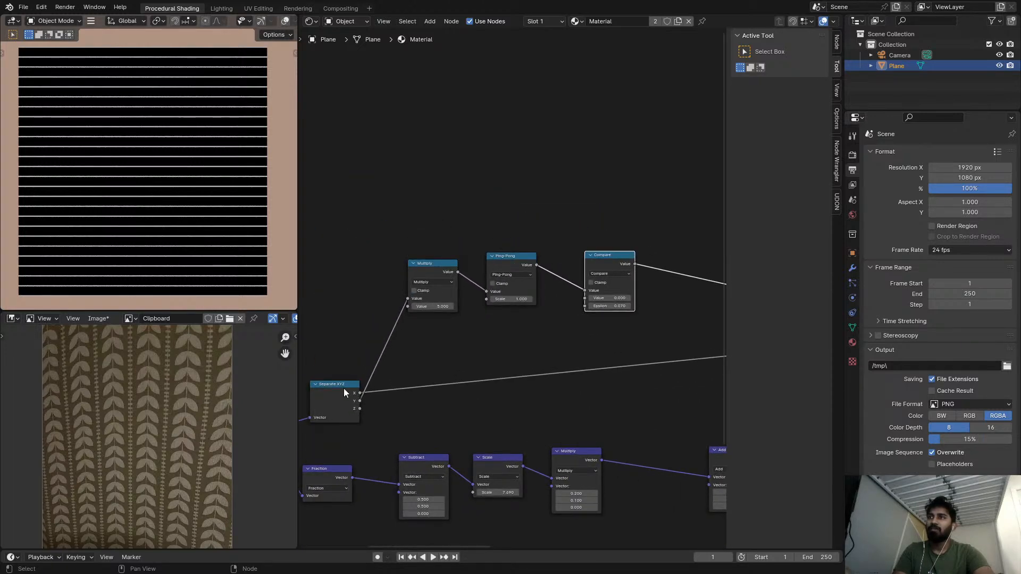
{"action": "scroll", "coordinate": [499, 341], "scroll_direction": "down", "scroll_amount": 1}
{"action": "scroll", "coordinate": [158, 413], "scroll_direction": "up", "scroll_amount": 6}
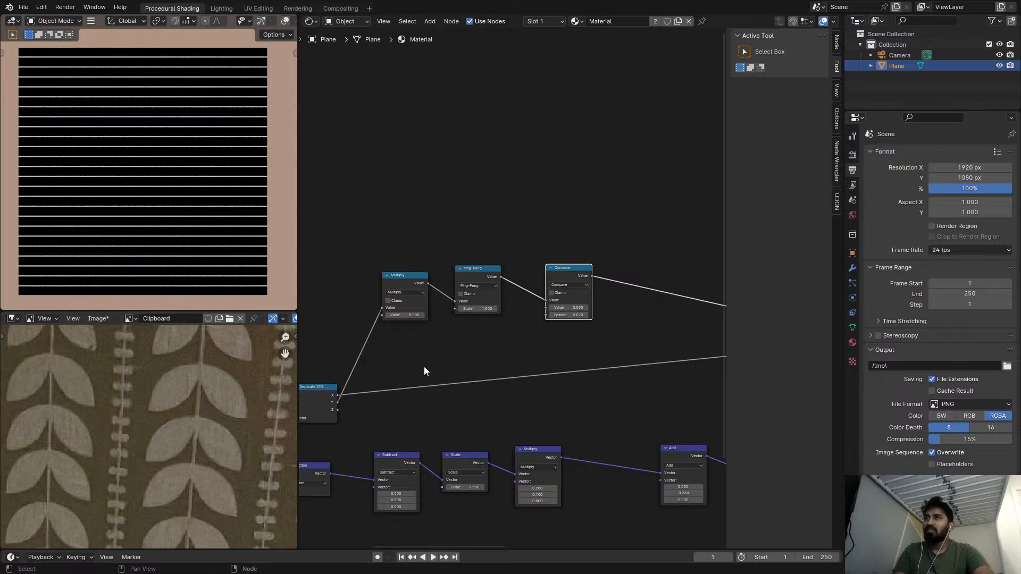
{"action": "scroll", "coordinate": [504, 333], "scroll_direction": "up", "scroll_amount": 1}
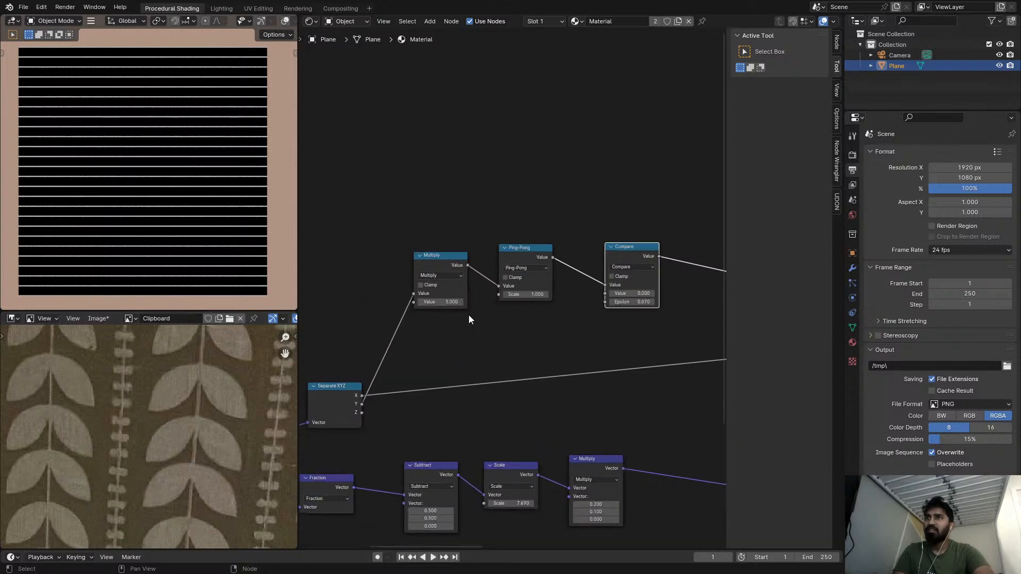
{"action": "left_click", "coordinate": [340, 397], "text": "ctrl+shift"}
{"action": "scroll", "coordinate": [558, 357], "scroll_direction": "down", "scroll_amount": 5}
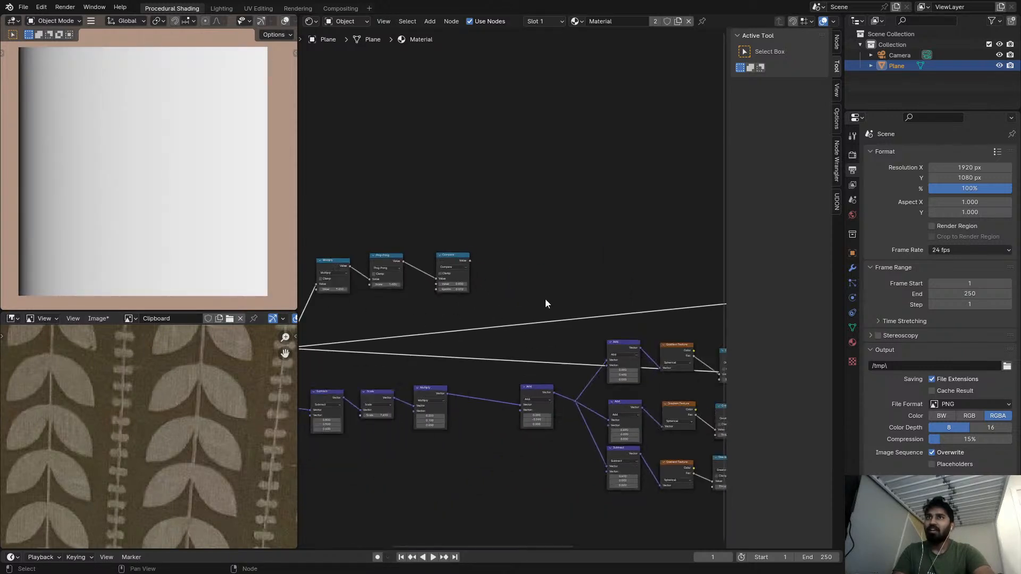
{"action": "left_click_drag", "start_coordinate": [349, 232], "coordinate": [649, 229]}
- Preview the stem-line Ping-Pong node, duplicate it above itself with its input link kept, and preview the copy
{"action": "scroll", "coordinate": [638, 255], "scroll_direction": "up", "scroll_amount": 4}
{"action": "left_click", "coordinate": [547, 295], "text": "ctrl+shift"}
{"action": "scroll", "coordinate": [464, 302], "scroll_direction": "up", "scroll_amount": 2}
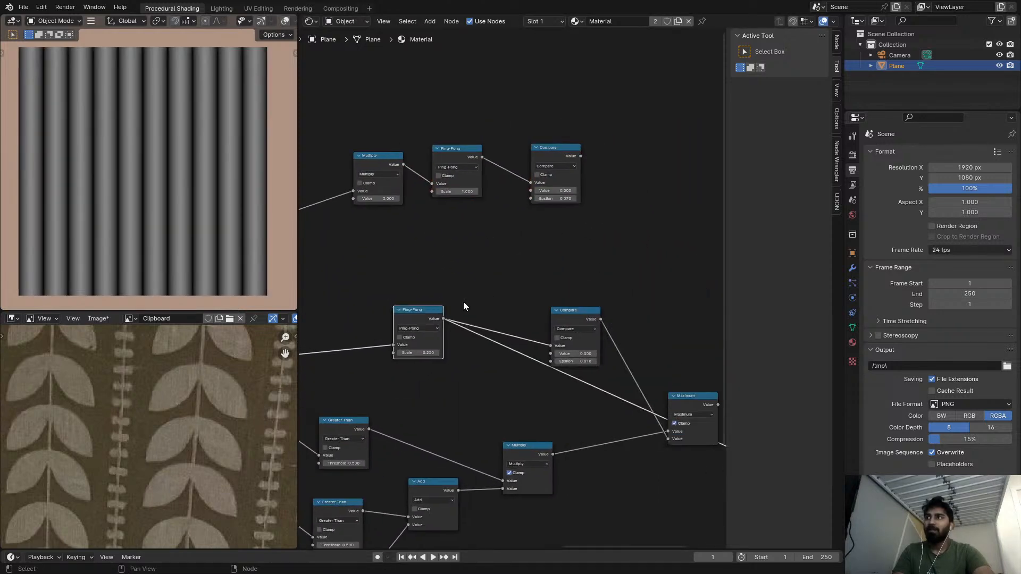
{"action": "middle_click_drag", "start_coordinate": [522, 281], "coordinate": [522, 283]}
{"action": "scroll", "coordinate": [499, 290], "scroll_direction": "down", "scroll_amount": 1}
{"action": "middle_click_drag", "start_coordinate": [502, 291], "coordinate": [532, 291]}
{"action": "scroll", "coordinate": [494, 290], "scroll_direction": "down", "scroll_amount": 2}
{"action": "middle_click_drag", "start_coordinate": [495, 290], "coordinate": [561, 292]}
{"action": "scroll", "coordinate": [512, 320], "scroll_direction": "up", "scroll_amount": 2}
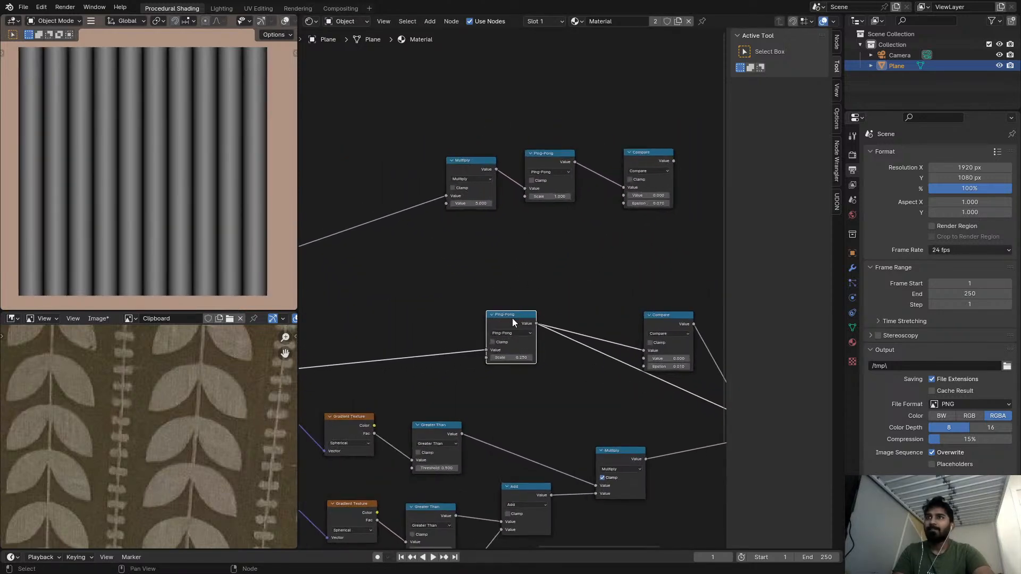
{"action": "middle_click_drag", "start_coordinate": [518, 320], "coordinate": [523, 326]}
{"action": "key", "text": "ctrl+shift+d"}
{"action": "left_click", "coordinate": [522, 261]}
{"action": "left_click", "coordinate": [522, 261], "text": "ctrl+shift"}
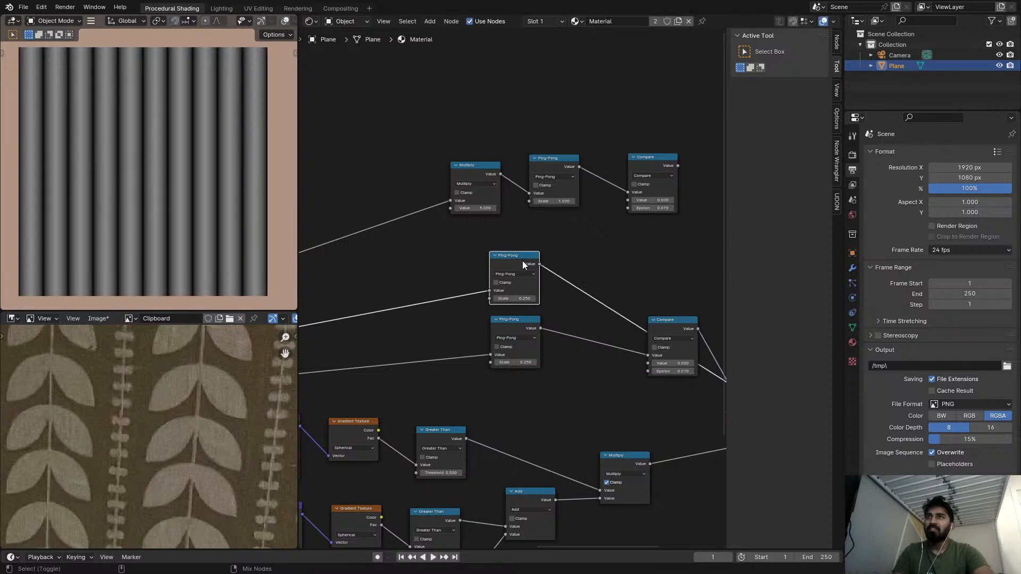
- Set the duplicated Ping-Pong node's Scale to 0.500
{"action": "scroll", "coordinate": [523, 282], "scroll_direction": "up", "scroll_amount": 5}
{"action": "scroll", "coordinate": [523, 305], "scroll_direction": "up", "scroll_amount": 2}
{"action": "double_click", "coordinate": [526, 305]}
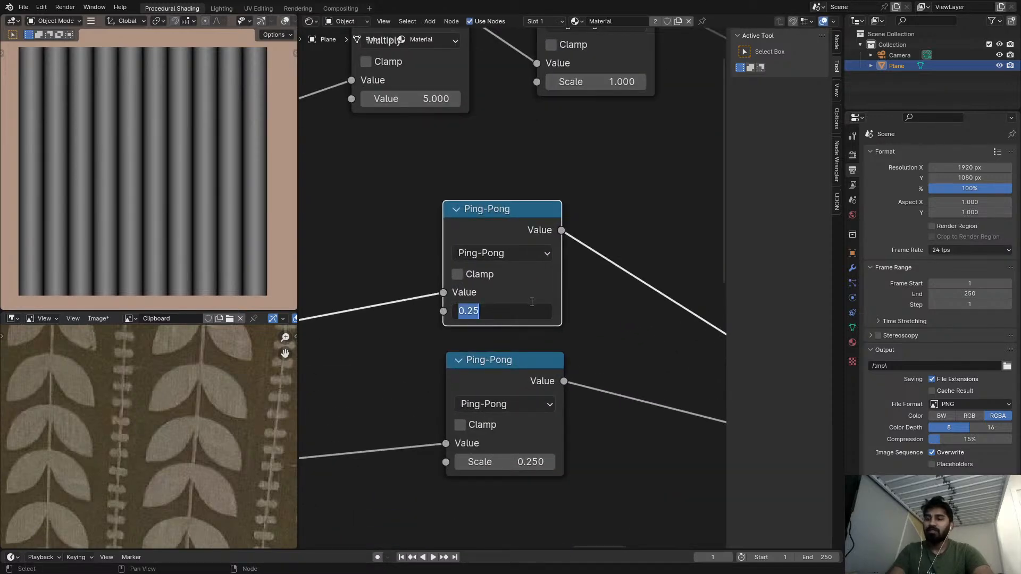
{"action": "type", "text": ".5"}
{"action": "key", "text": "Return"}
{"action": "scroll", "coordinate": [601, 295], "scroll_direction": "down", "scroll_amount": 4}
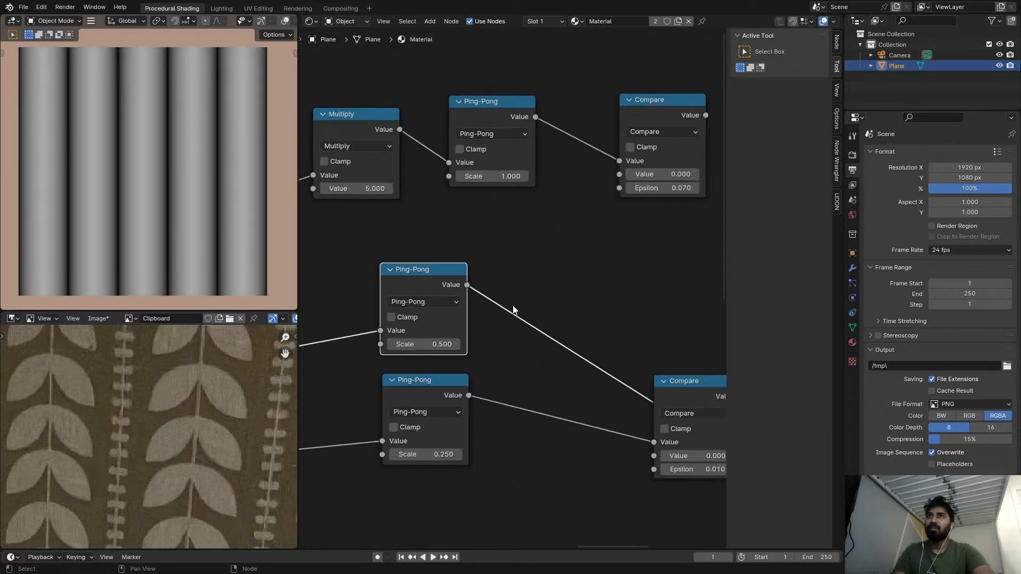
- Duplicate the stem-line Compare node above itself, feed the copy from the 0.500-scale Ping-Pong node, and preview the copy
{"action": "scroll", "coordinate": [538, 296], "scroll_direction": "down", "scroll_amount": 2}
{"action": "left_click", "coordinate": [581, 198], "text": "ctrl+shift"}
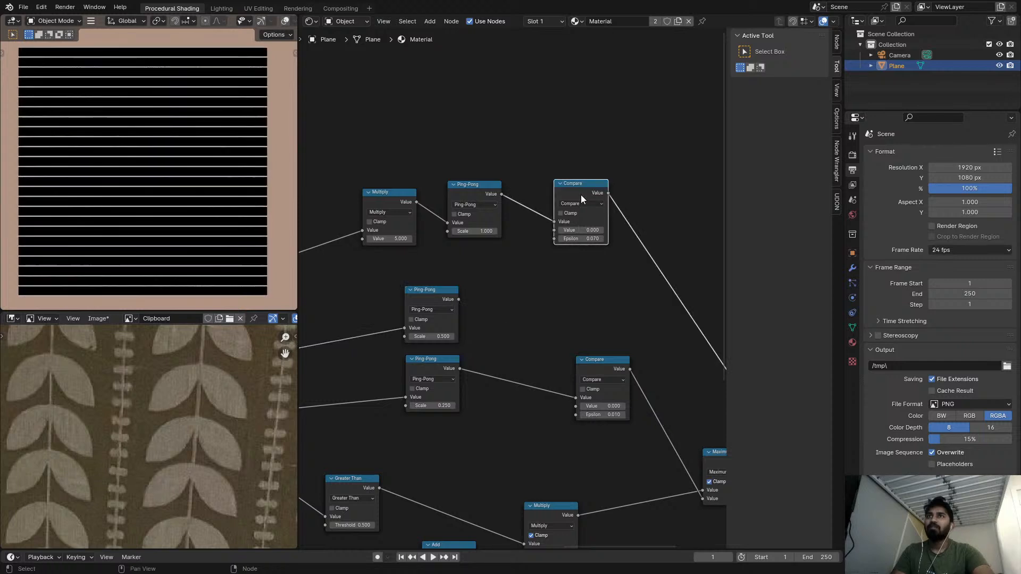
{"action": "left_click", "coordinate": [591, 366], "text": "ctrl+shift"}
{"action": "key", "text": "shift+d"}
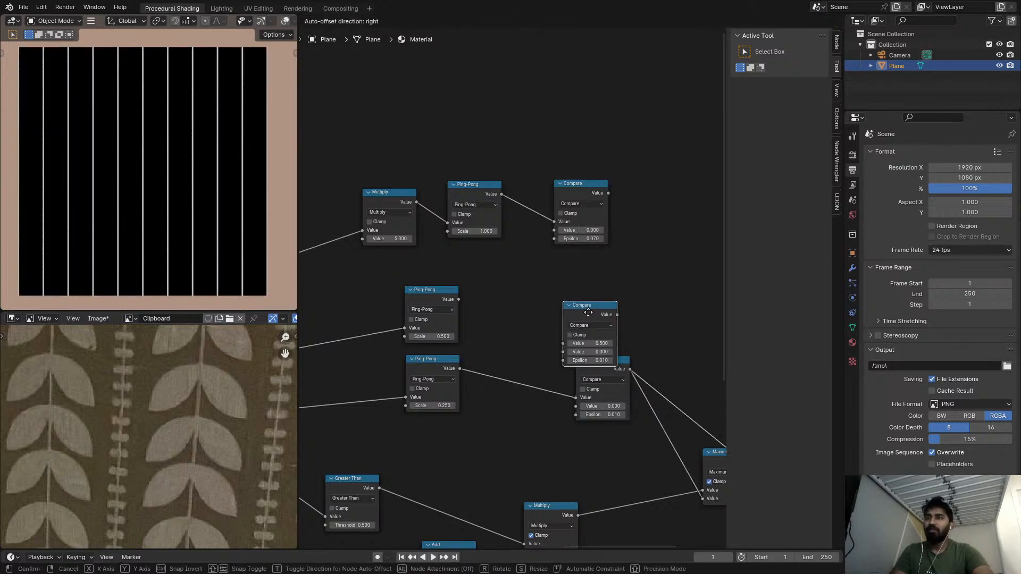
{"action": "left_click", "coordinate": [591, 287]}
{"action": "left_click", "coordinate": [596, 285], "text": "ctrl+shift"}
- Set the duplicated Compare node's Epsilon to 0.070 for wide vertical bands, checking it against the stem-line and horizontal-line Compare previews
{"action": "scroll", "coordinate": [605, 320], "scroll_direction": "up", "scroll_amount": 3}
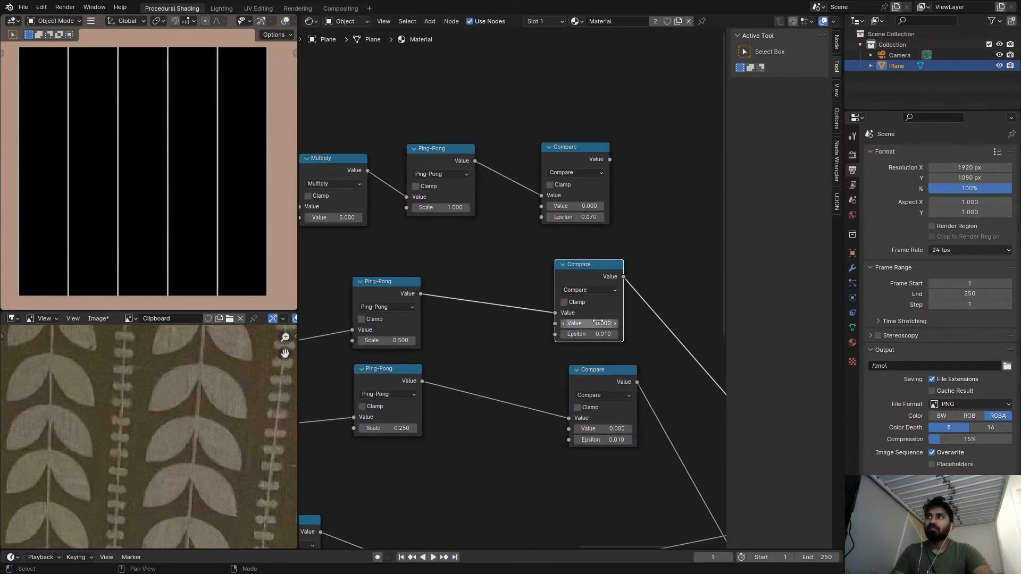
{"action": "middle_click_drag", "start_coordinate": [602, 310], "coordinate": [552, 337]}
{"action": "scroll", "coordinate": [551, 338], "scroll_direction": "down", "scroll_amount": 1}
{"action": "left_click", "coordinate": [557, 403], "text": "ctrl+shift"}
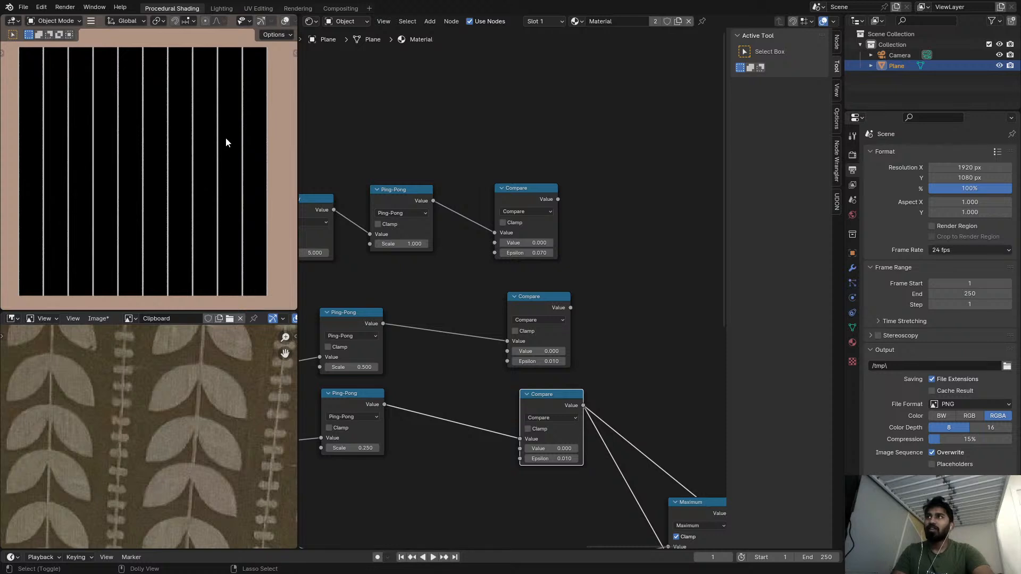
{"action": "scroll", "coordinate": [550, 350], "scroll_direction": "up", "scroll_amount": 2}
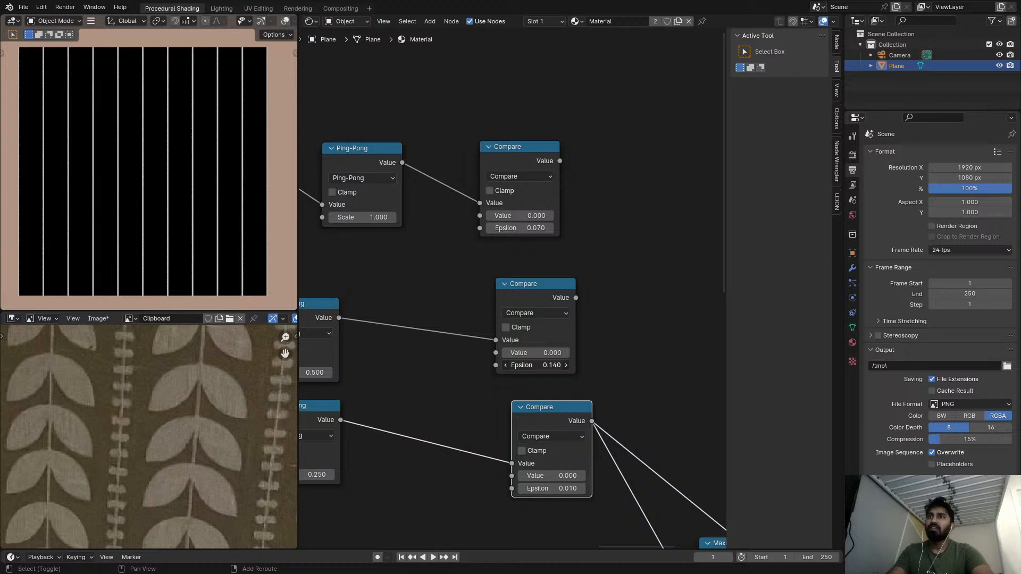
{"action": "left_click", "coordinate": [555, 304], "text": "ctrl+shift"}
{"action": "left_click_drag", "start_coordinate": [538, 365], "coordinate": [534, 365]}
{"action": "key", "text": "Return"}
{"action": "left_click", "coordinate": [541, 171], "text": "ctrl+shift"}
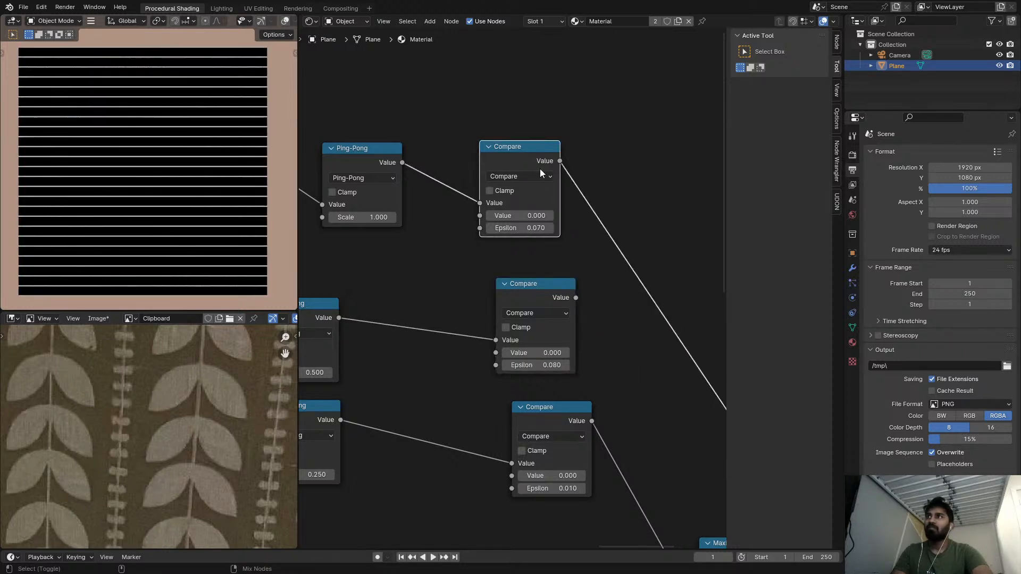
{"action": "left_click", "coordinate": [548, 293], "text": "ctrl+shift"}
{"action": "scroll", "coordinate": [532, 320], "scroll_direction": "up", "scroll_amount": 1}
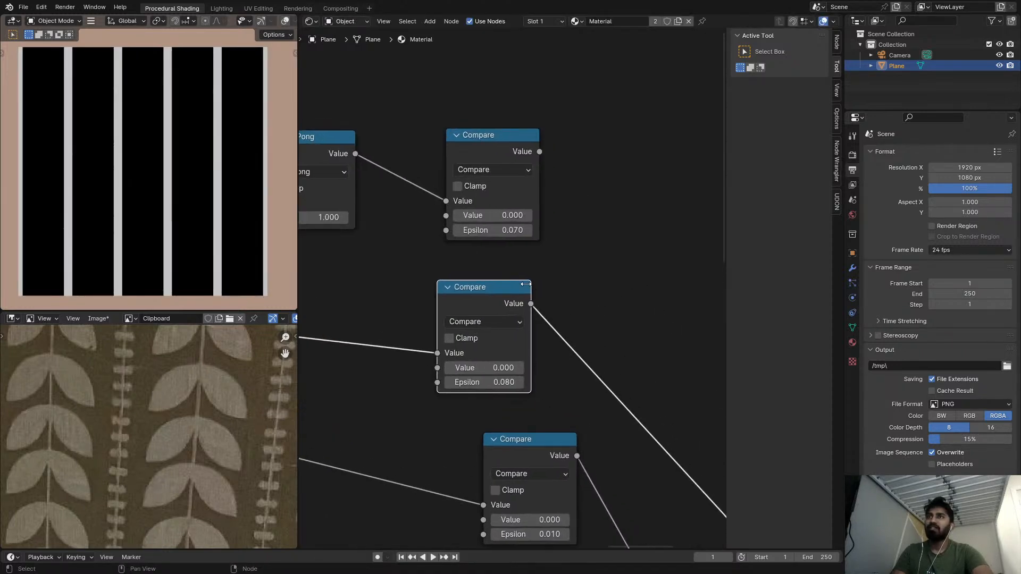
{"action": "left_click_drag", "start_coordinate": [500, 382], "coordinate": [500, 382]}
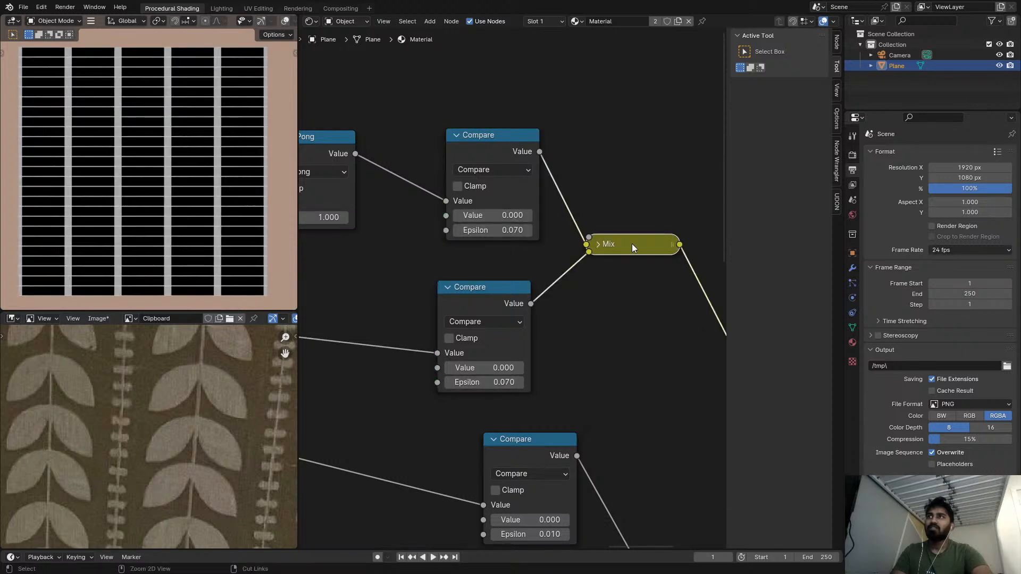
- Duplicate the horizontal-line Compare node, change the copy to Multiply, and feed it both the horizontal-line and vertical-band Compare outputs
{"action": "left_click", "coordinate": [511, 151], "text": "ctrl+shift"}
{"action": "key", "text": "shift+d"}
{"action": "left_click", "coordinate": [658, 167]}
{"action": "left_click", "coordinate": [636, 186]}
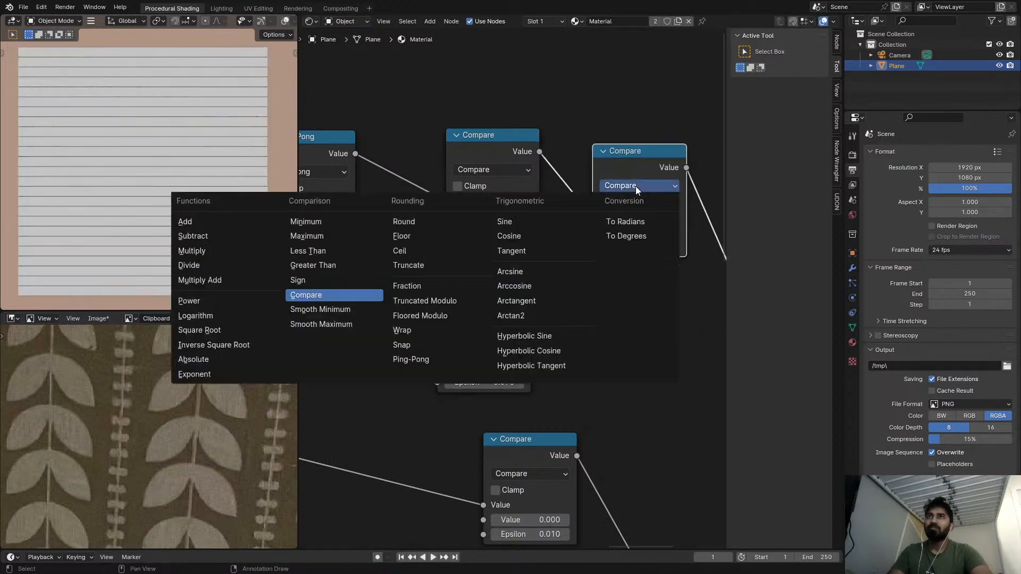
{"action": "left_click", "coordinate": [192, 251]}
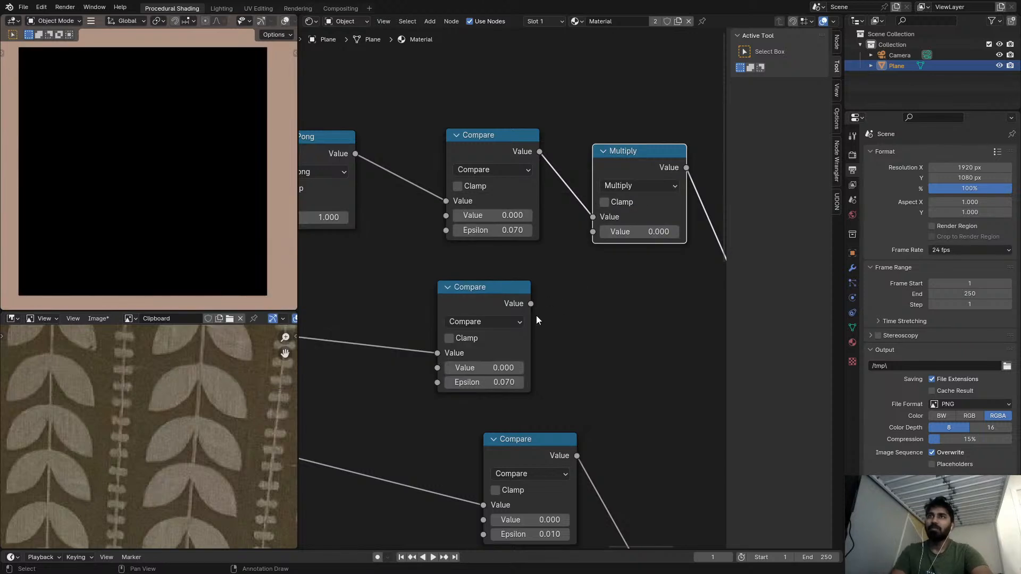
{"action": "left_click_drag", "start_coordinate": [530, 303], "coordinate": [617, 234]}
- Set the horizontal-line Compare node's Value to 0.050 to thicken the crossbars
{"action": "scroll", "coordinate": [157, 187], "scroll_direction": "up", "scroll_amount": 5}
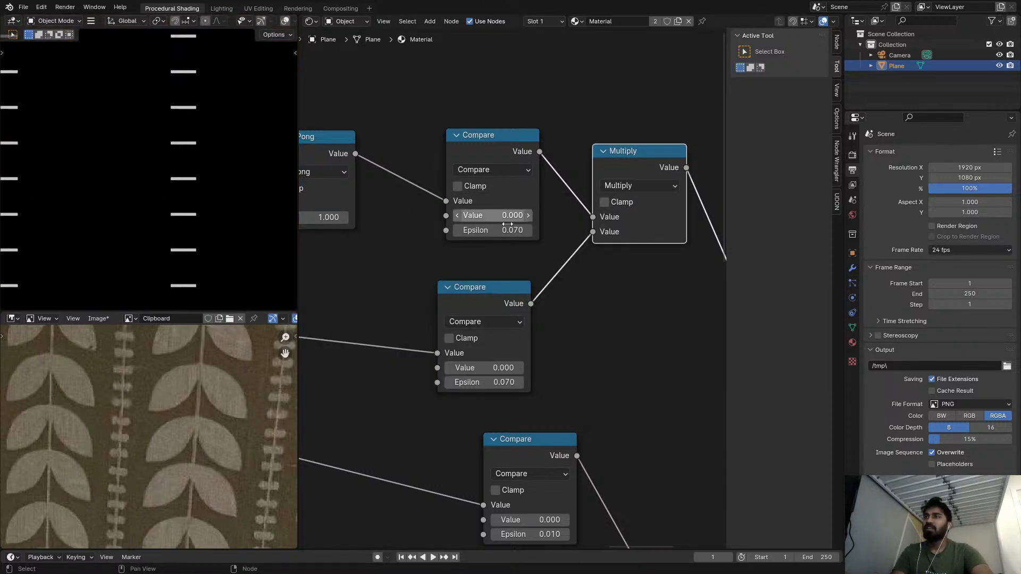
{"action": "middle_click_drag", "start_coordinate": [528, 251], "coordinate": [630, 228]}
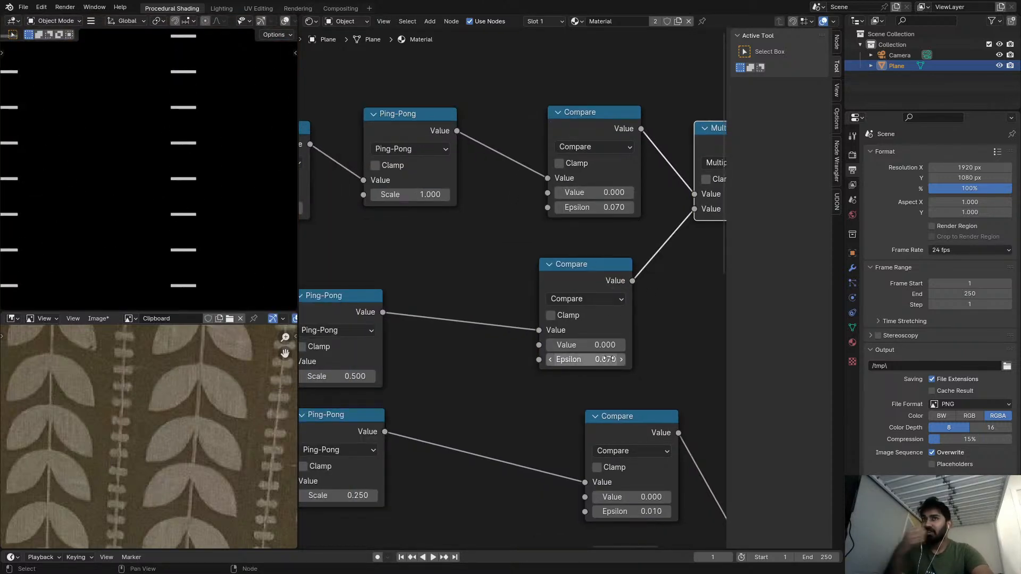
{"action": "mouse_move", "coordinate": [584, 359]}
{"action": "left_mouse_down", "text": "shift"}
{"action": "mouse_move", "coordinate": [617, 360]}
{"action": "mouse_move", "coordinate": [585, 359]}
{"action": "left_mouse_up", "text": "shift"}
{"action": "scroll", "coordinate": [490, 327], "scroll_direction": "down", "scroll_amount": 3}
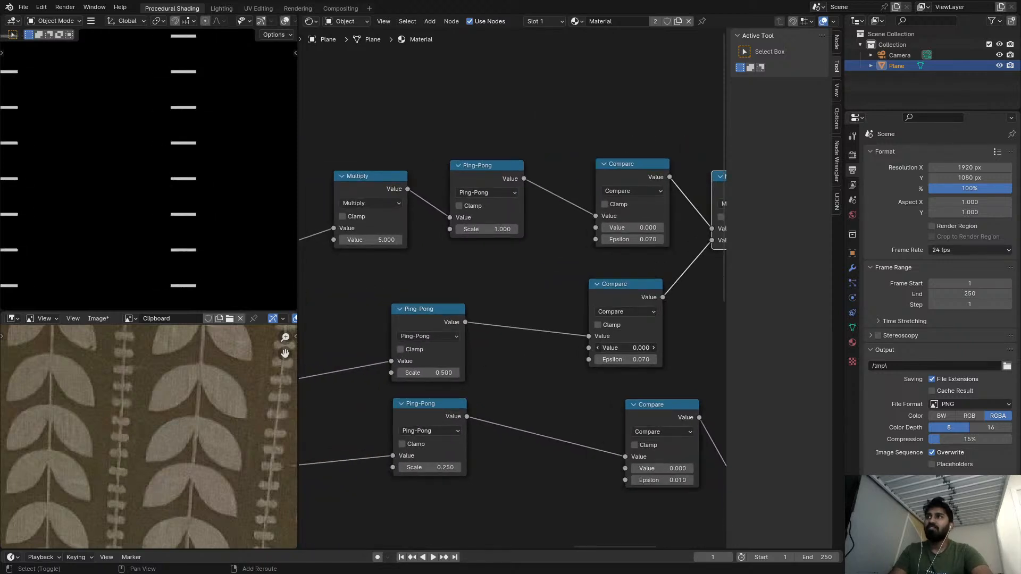
{"action": "mouse_move", "coordinate": [633, 228]}
{"action": "left_mouse_down"}
{"action": "mouse_move", "coordinate": [647, 228]}
{"action": "mouse_move", "coordinate": [633, 228]}
{"action": "left_mouse_up"}
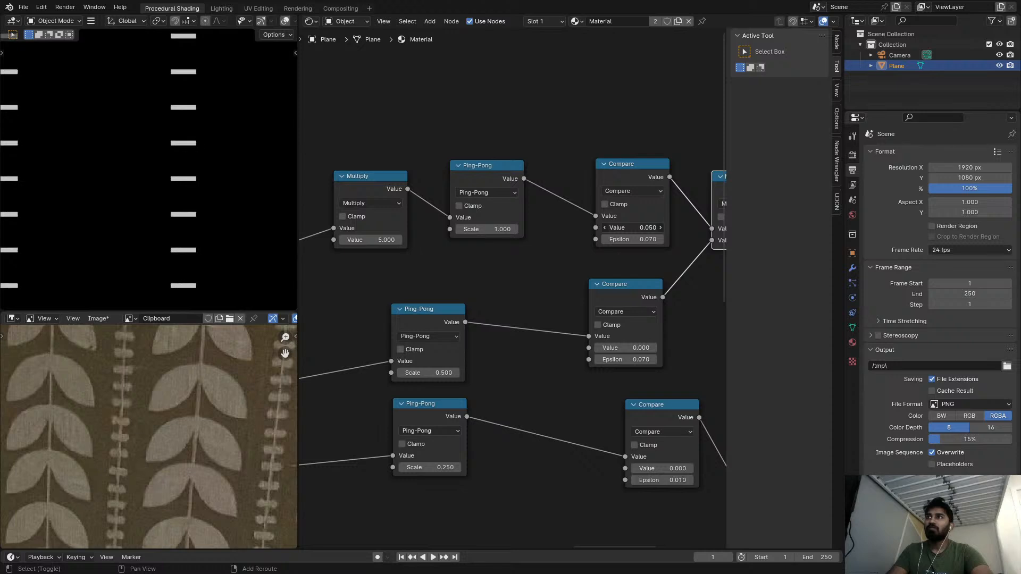
{"action": "scroll", "coordinate": [211, 228], "scroll_direction": "up", "scroll_amount": 13}
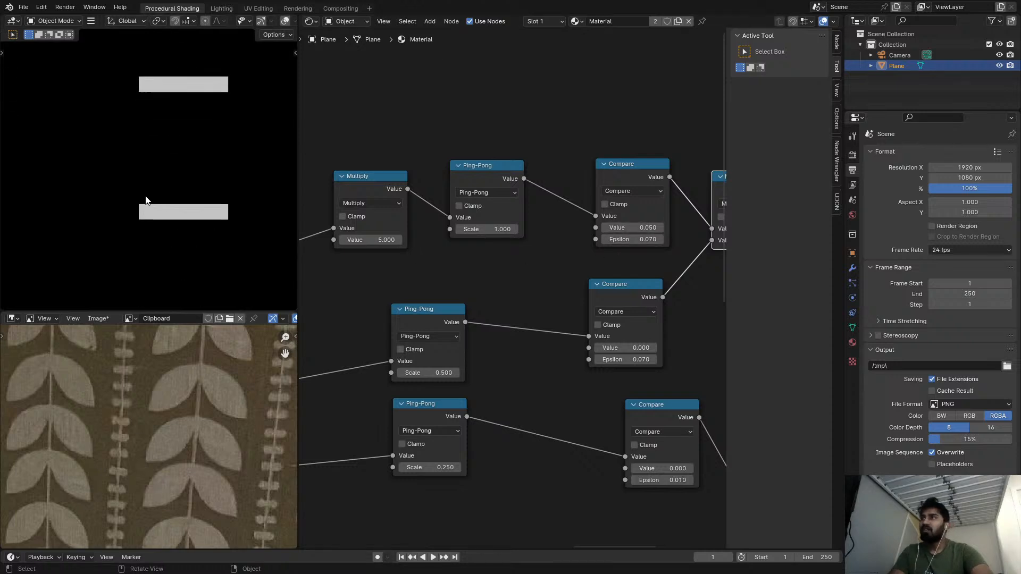
{"action": "scroll", "coordinate": [162, 219], "scroll_direction": "down", "scroll_amount": 20}
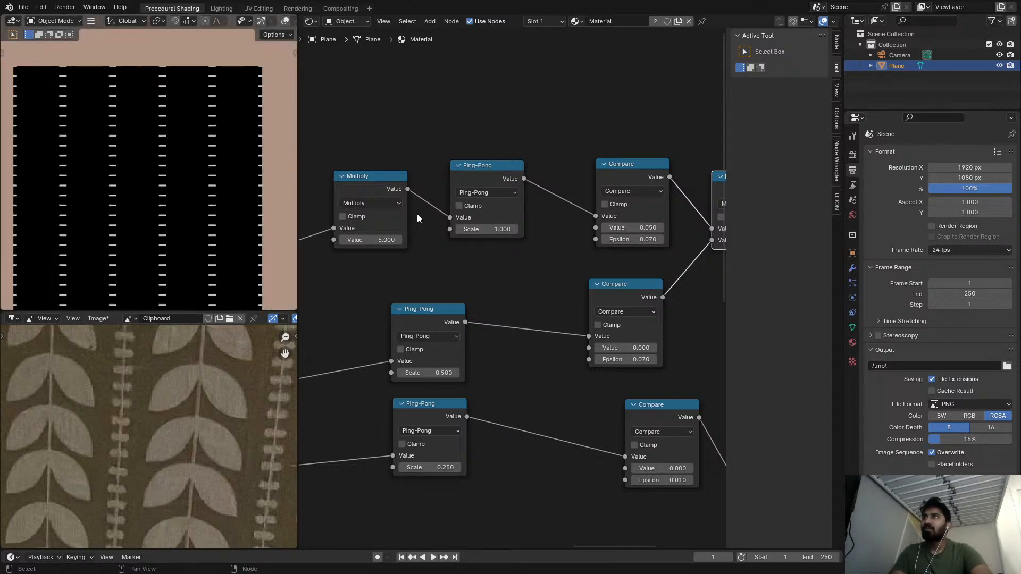
- Duplicate the Maximum node and use the copy to combine the crossbar Multiply with the existing leaf-and-stem pattern before Material Output
{"action": "scroll", "coordinate": [418, 218], "scroll_direction": "down", "scroll_amount": 3}
{"action": "left_click", "coordinate": [533, 402]}
{"action": "key", "text": "shift+d"}
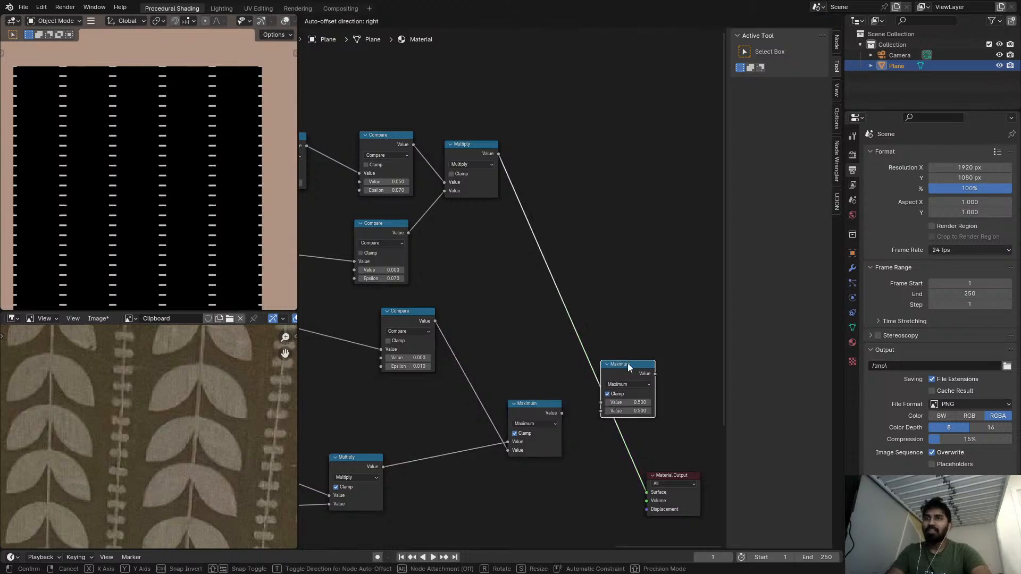
{"action": "left_click", "coordinate": [588, 362]}
{"action": "left_click", "coordinate": [588, 383]}
{"action": "key", "text": "Escape"}
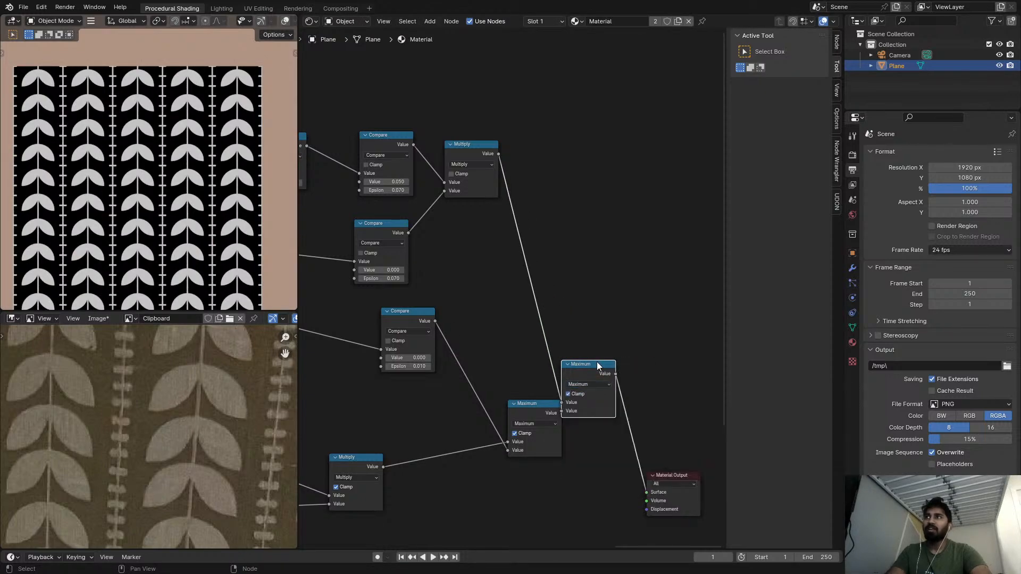
{"action": "left_click_drag", "start_coordinate": [598, 366], "coordinate": [627, 359]}
- Examine the combined leaf, stem and crossbar pattern in perspective and top view, and compare it with the reference fabric image
{"action": "scroll", "coordinate": [143, 173], "scroll_direction": "down", "scroll_amount": 2}
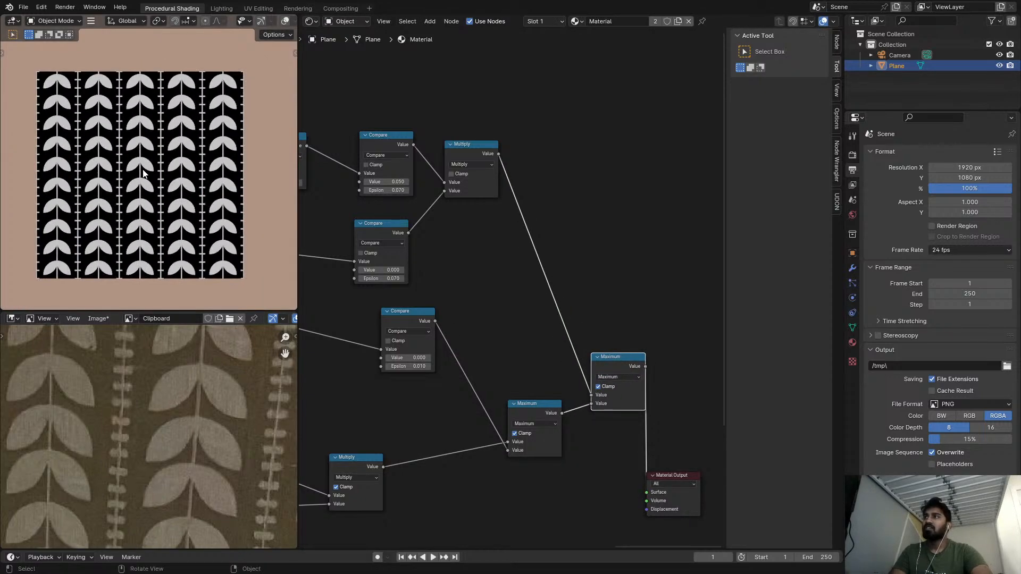
{"action": "key", "text": "ctrl+space"}
{"action": "scroll", "coordinate": [452, 237], "scroll_direction": "down", "scroll_amount": 1}
{"action": "mouse_move", "coordinate": [452, 237]}
{"action": "middle_mouse_down"}
{"action": "mouse_move", "coordinate": [500, 167]}
{"action": "mouse_move", "coordinate": [410, 182]}
{"action": "mouse_move", "coordinate": [533, 257]}
{"action": "mouse_move", "coordinate": [547, 216]}
{"action": "mouse_move", "coordinate": [444, 221]}
{"action": "middle_mouse_up"}
{"action": "key", "text": "ctrl+space"}
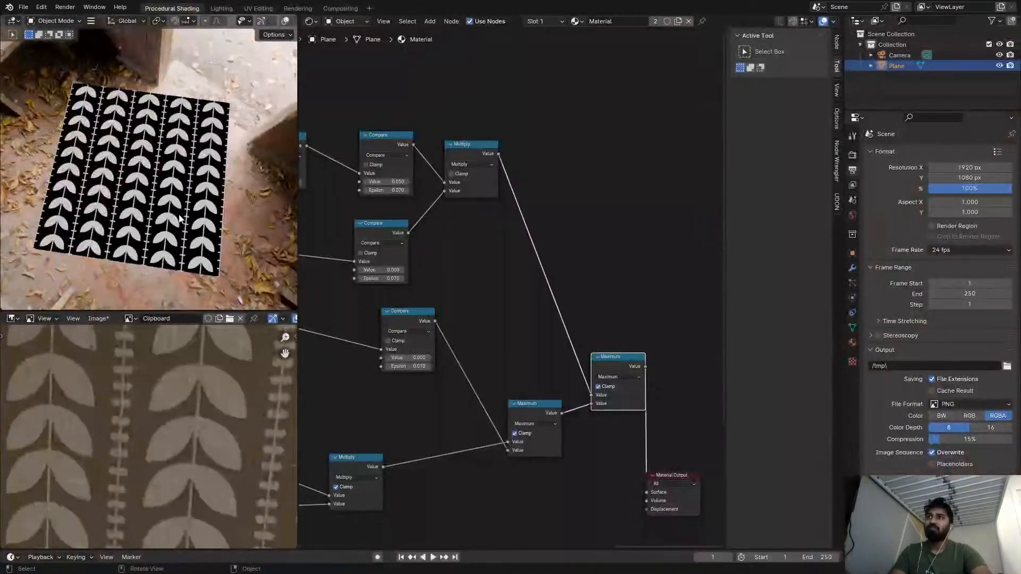
{"action": "key", "text": "KP_7"}
{"action": "key", "text": "KP_0"}
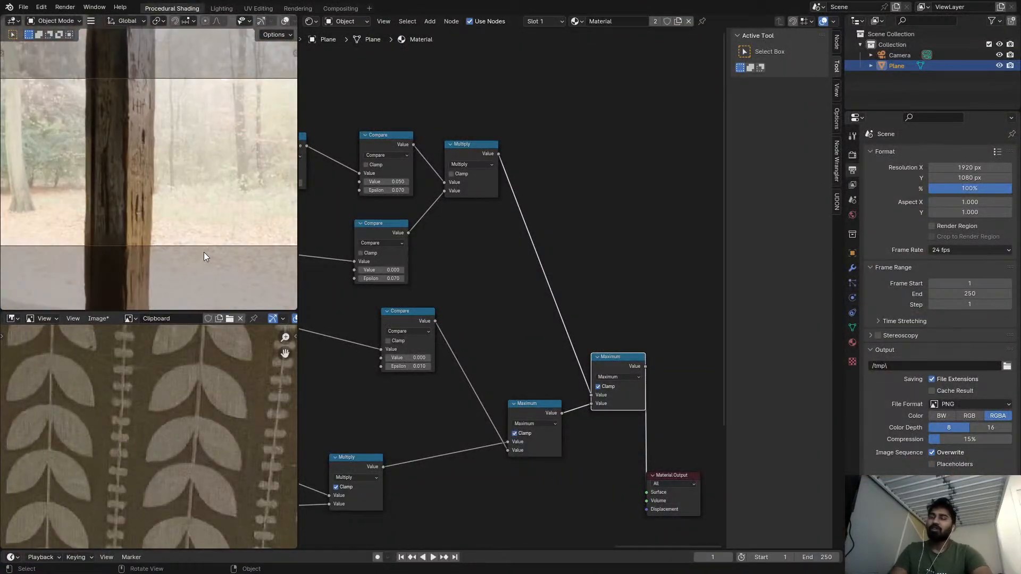
{"action": "key", "text": "KP_7"}
{"action": "scroll", "coordinate": [108, 155], "scroll_direction": "up", "scroll_amount": 5}
{"action": "scroll", "coordinate": [152, 481], "scroll_direction": "down", "scroll_amount": 3}
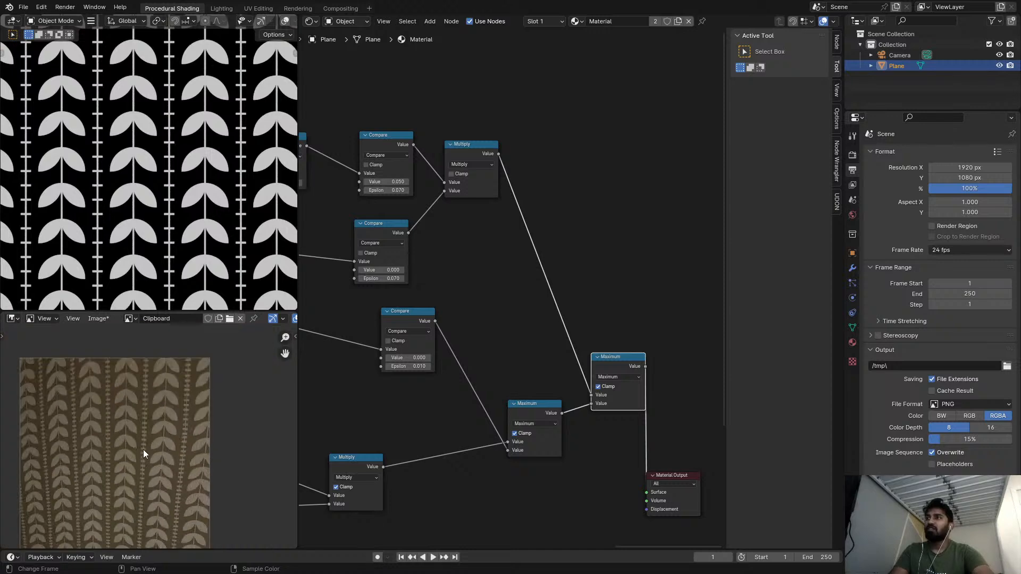
{"action": "scroll", "coordinate": [143, 454], "scroll_direction": "up", "scroll_amount": 2}
{"action": "middle_click_drag", "start_coordinate": [148, 436], "coordinate": [169, 426]}
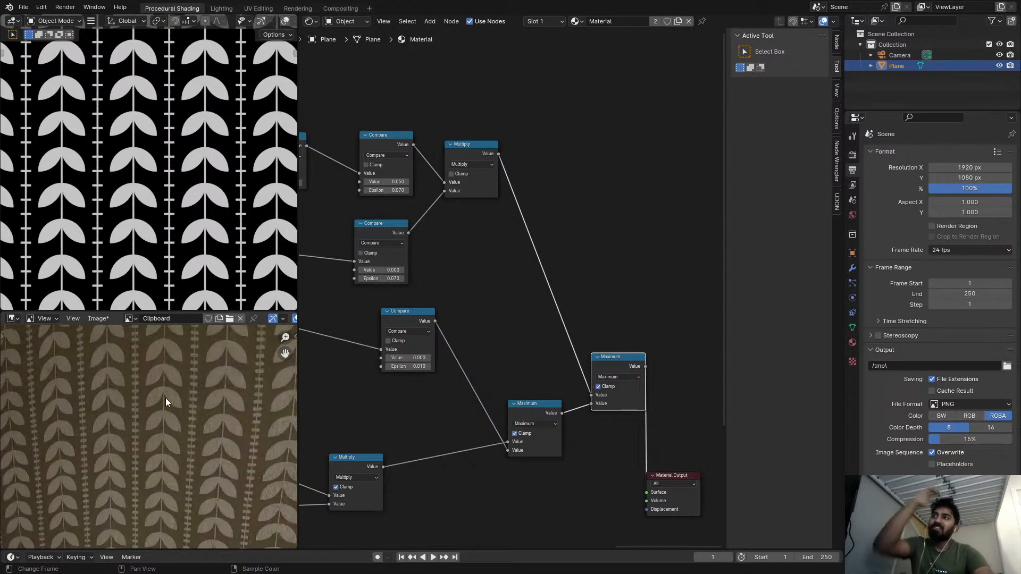
{"action": "scroll", "coordinate": [568, 332], "scroll_direction": "up", "scroll_amount": 4}
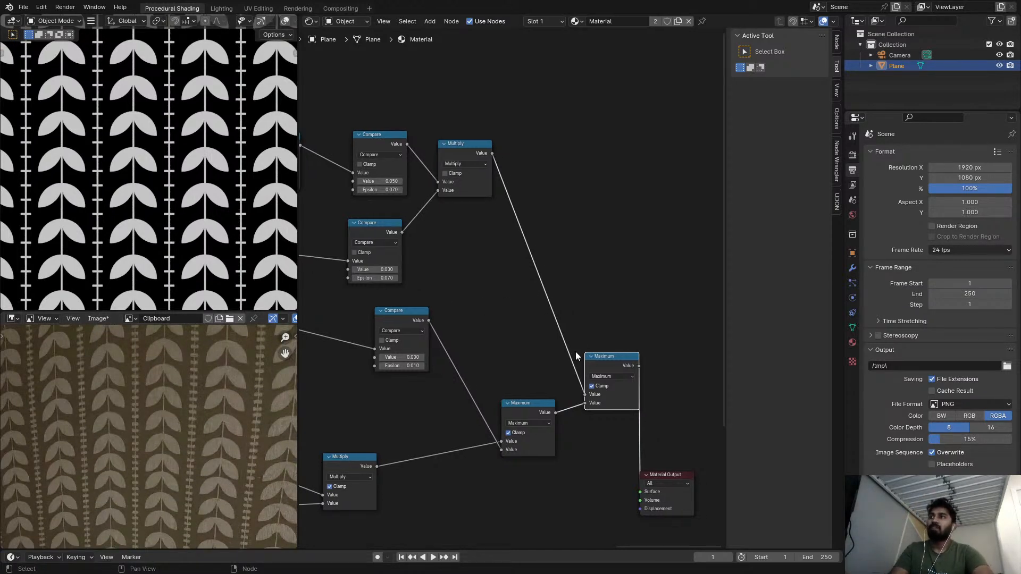
- Set the horizontal-line Compare node's Epsilon to 0.240 for much thicker crossbars
{"action": "scroll", "coordinate": [549, 256], "scroll_direction": "up", "scroll_amount": 1}
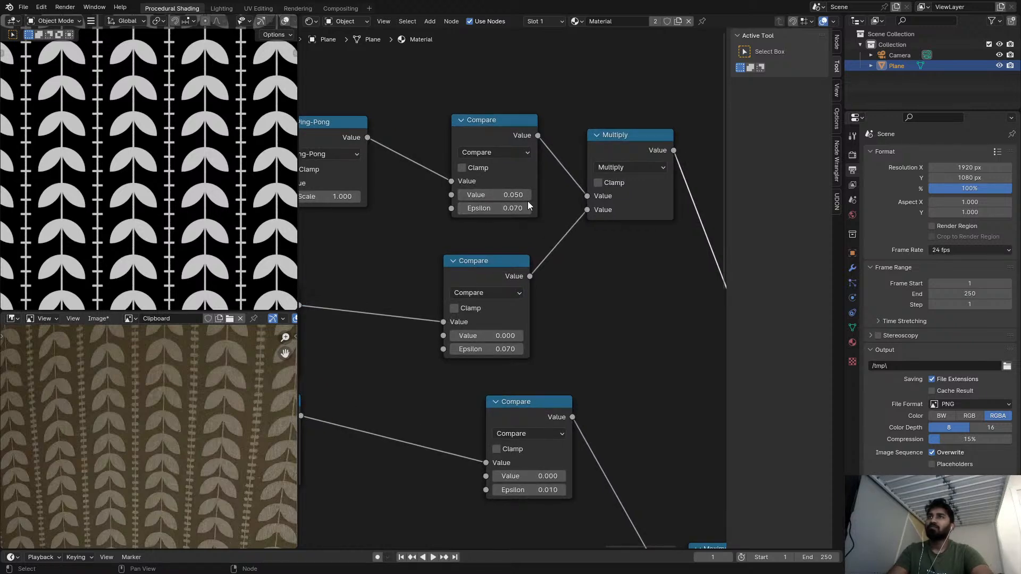
{"action": "left_click_drag", "start_coordinate": [503, 209], "coordinate": [513, 208]}
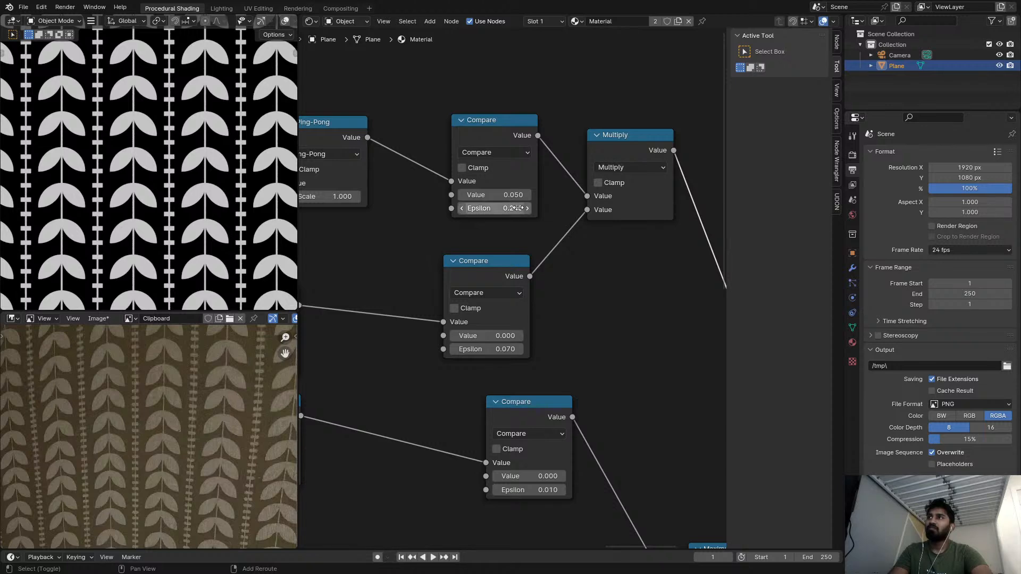
{"action": "scroll", "coordinate": [235, 181], "scroll_direction": "down", "scroll_amount": 4}
{"action": "scroll", "coordinate": [234, 180], "scroll_direction": "up", "scroll_amount": 2}
{"action": "scroll", "coordinate": [522, 247], "scroll_direction": "down", "scroll_amount": 1}
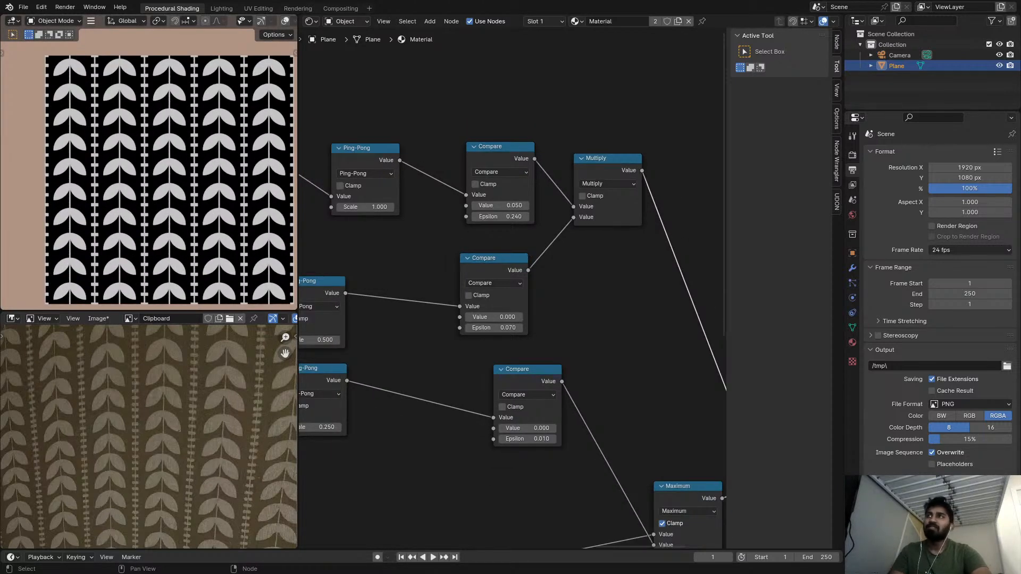
- Move the Material Output node up beside the last Maximum node, clear of the rest of the node tree
{"action": "scroll", "coordinate": [243, 397], "scroll_direction": "down", "scroll_amount": 3}
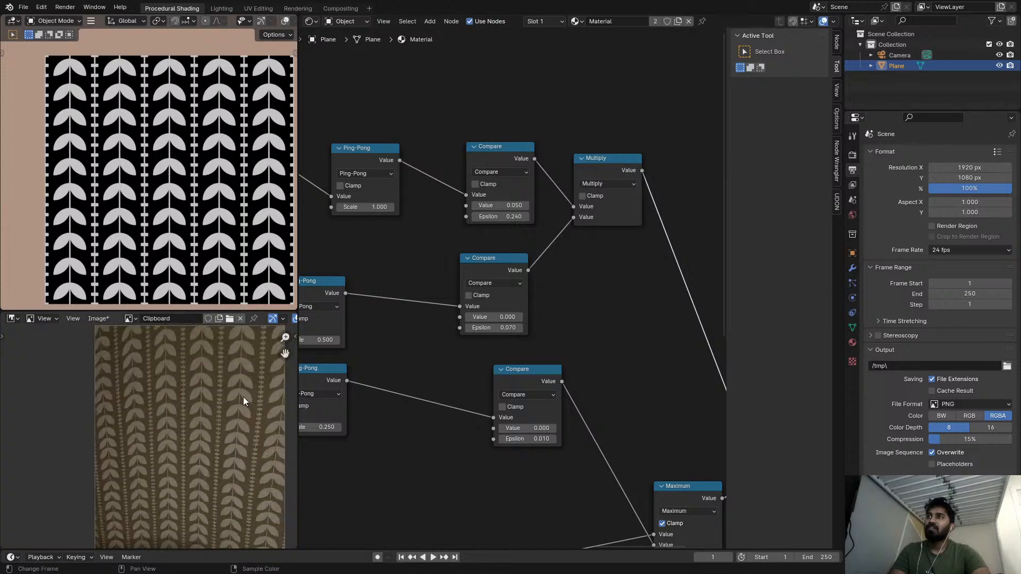
{"action": "scroll", "coordinate": [450, 346], "scroll_direction": "down", "scroll_amount": 5}
{"action": "middle_click_drag", "start_coordinate": [472, 297], "coordinate": [409, 305]}
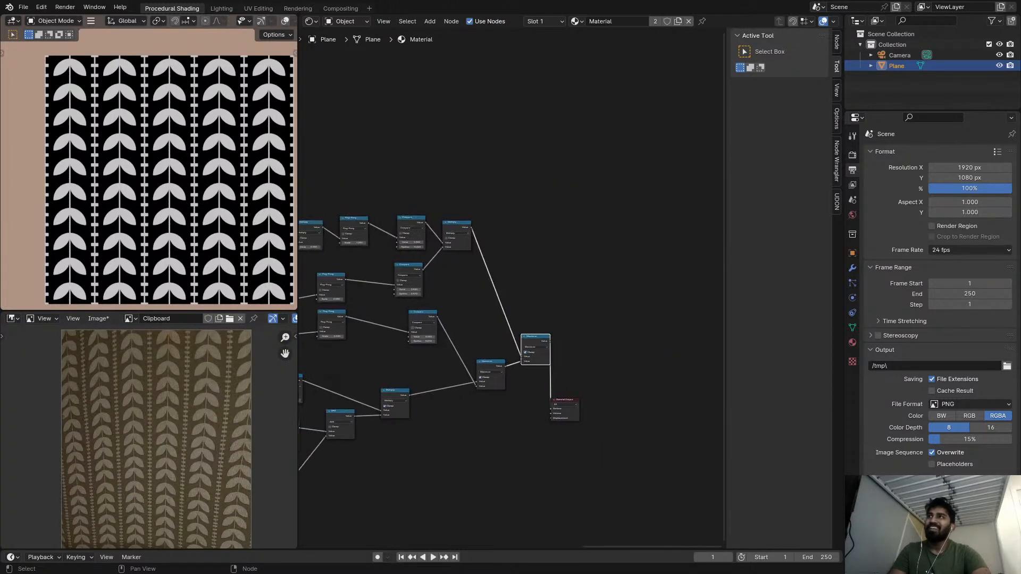
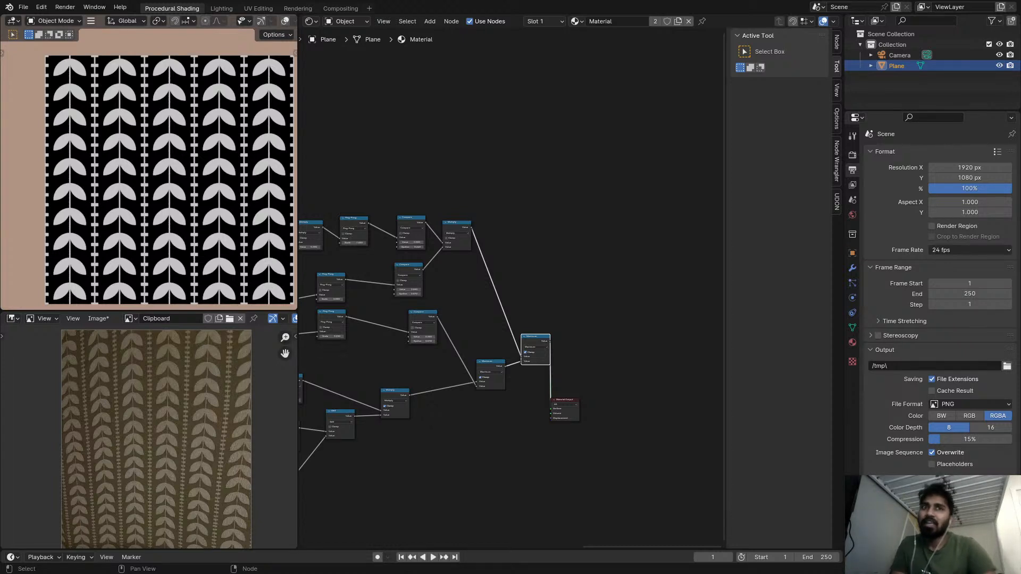
{"action": "scroll", "coordinate": [154, 184], "scroll_direction": "down", "scroll_amount": 2}
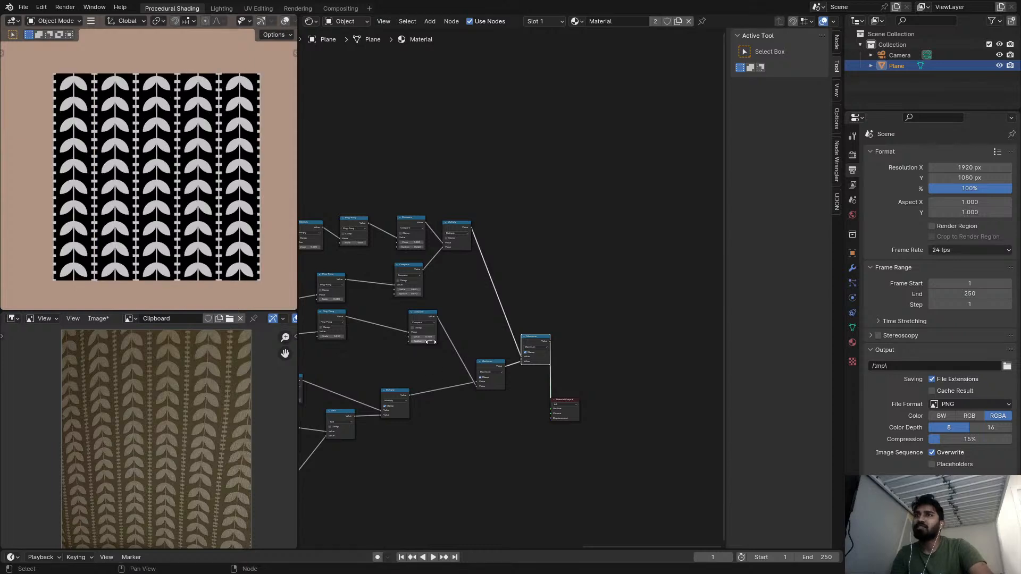
{"action": "scroll", "coordinate": [591, 420], "scroll_direction": "up", "scroll_amount": 1}
{"action": "left_click_drag", "start_coordinate": [598, 429], "coordinate": [674, 326]}
{"action": "scroll", "coordinate": [463, 253], "scroll_direction": "down", "scroll_amount": 5}
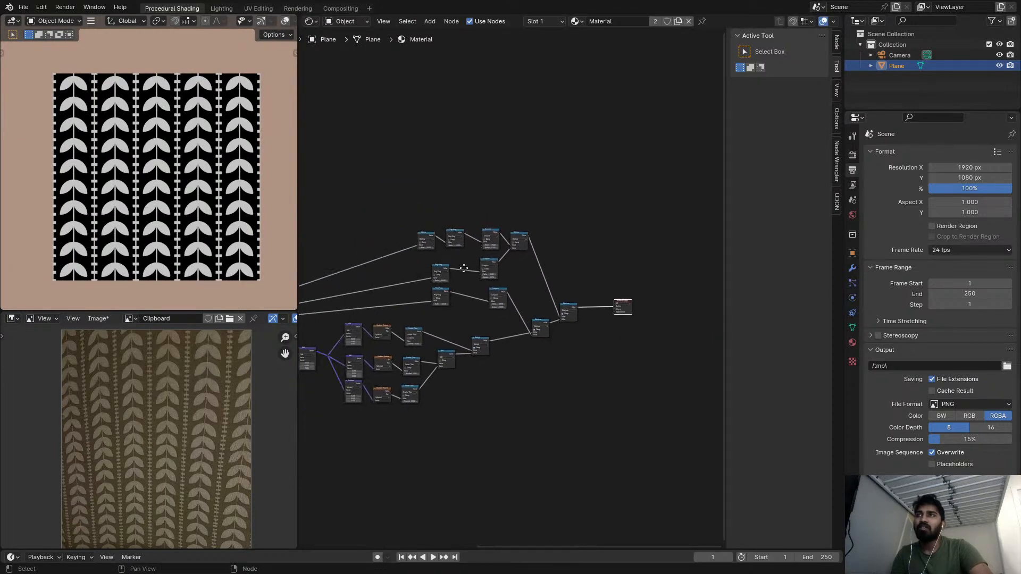
{"action": "scroll", "coordinate": [501, 243], "scroll_direction": "up", "scroll_amount": 2}
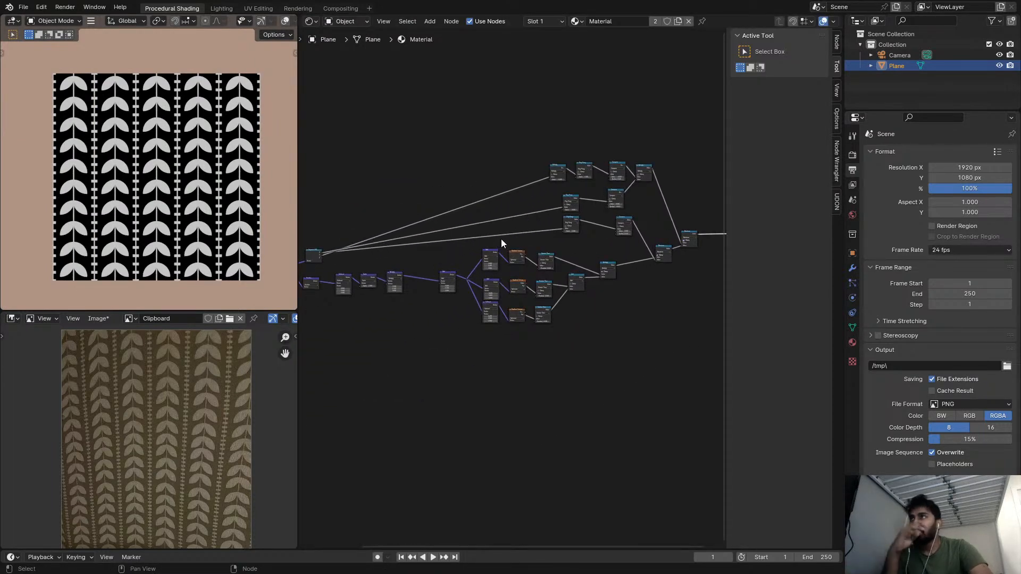
{"action": "scroll", "coordinate": [156, 410], "scroll_direction": "up", "scroll_amount": 6}
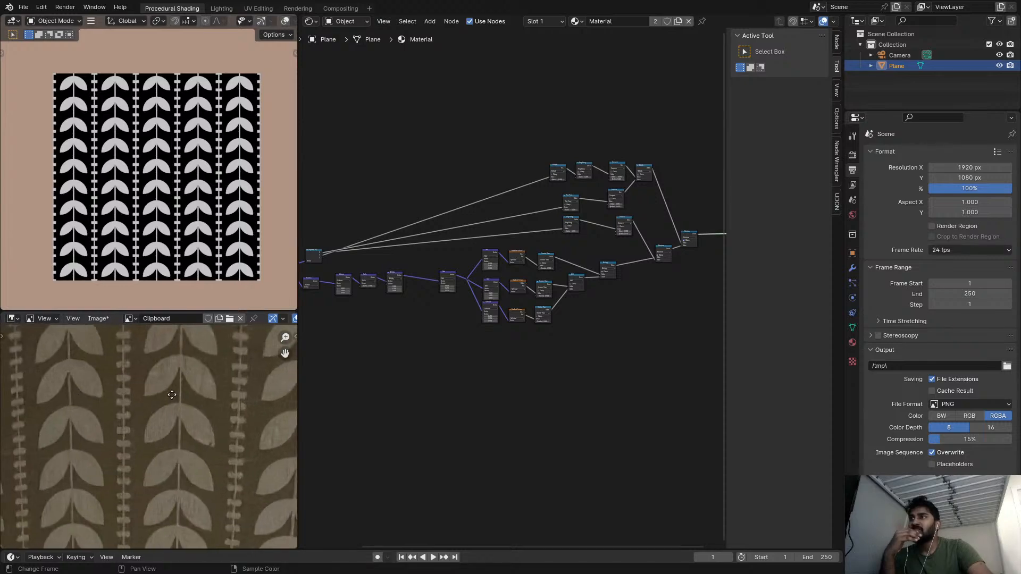
{"action": "scroll", "coordinate": [189, 243], "scroll_direction": "up", "scroll_amount": 1}
{"action": "scroll", "coordinate": [486, 200], "scroll_direction": "up", "scroll_amount": 4}
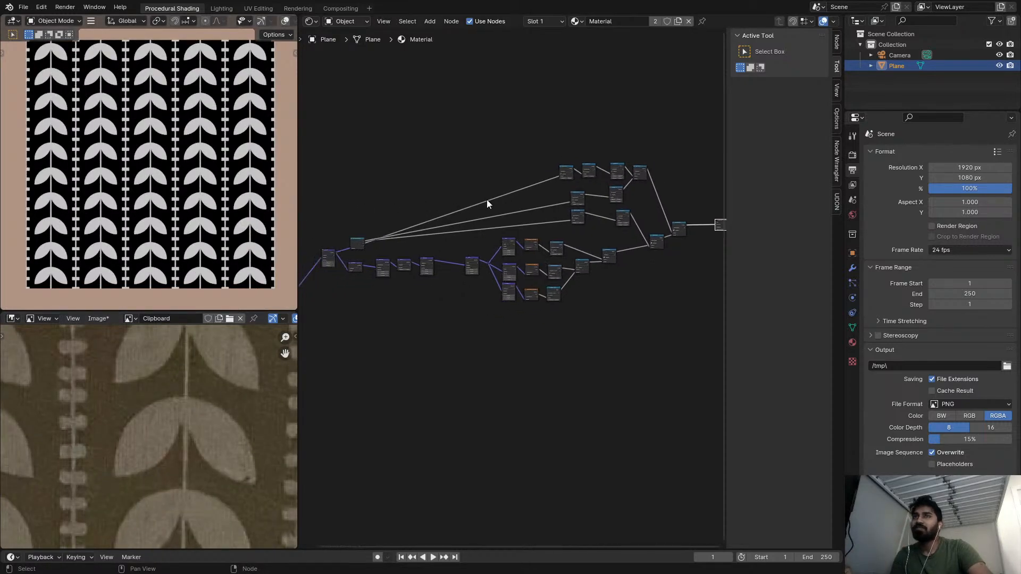
- Examine the leaf, stem and crossbar pattern in perspective and compare it with the reference fabric image
{"action": "scroll", "coordinate": [556, 243], "scroll_direction": "up", "scroll_amount": 2}
{"action": "middle_click_drag", "start_coordinate": [137, 228], "coordinate": [94, 149]}
{"action": "key", "text": "ctrl+space"}
{"action": "key", "text": "ctrl+space"}
{"action": "scroll", "coordinate": [186, 429], "scroll_direction": "down", "scroll_amount": 5}
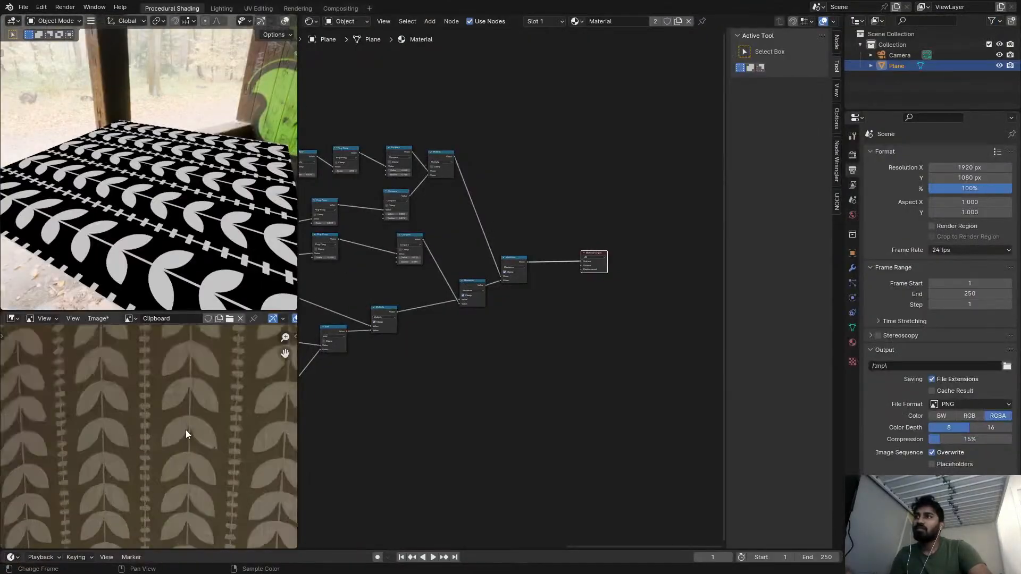
{"action": "scroll", "coordinate": [520, 308], "scroll_direction": "down", "scroll_amount": 1}
{"action": "scroll", "coordinate": [509, 291], "scroll_direction": "up", "scroll_amount": 1}
{"action": "scroll", "coordinate": [439, 263], "scroll_direction": "down", "scroll_amount": 2}
{"action": "scroll", "coordinate": [532, 308], "scroll_direction": "up", "scroll_amount": 4}
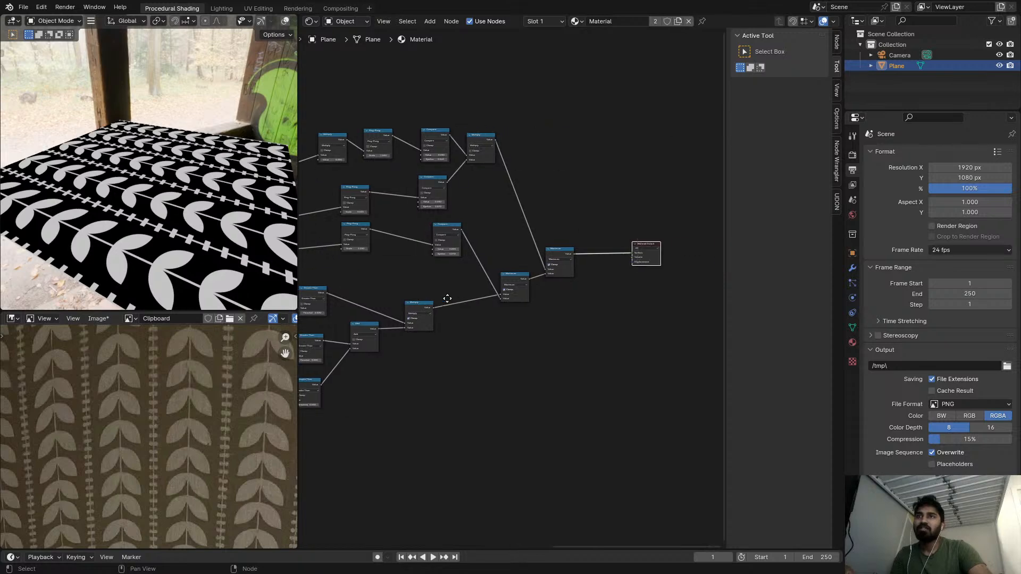
{"action": "key", "text": "shift+a"}
{"action": "key", "text": "Escape"}
{"action": "scroll", "coordinate": [550, 326], "scroll_direction": "down", "scroll_amount": 5}
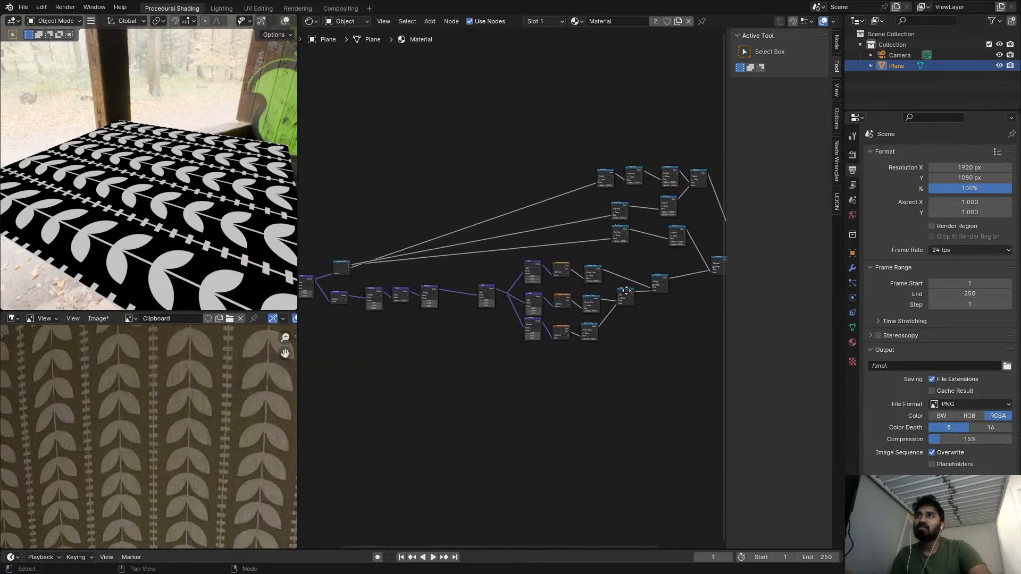
- Move the Separate XYZ node closer to the Multiply and Ping-Pong nodes it feeds, and line up the lower Ping-Pong with the one above
{"action": "left_click_drag", "start_coordinate": [383, 272], "coordinate": [547, 209]}
{"action": "scroll", "coordinate": [622, 215], "scroll_direction": "up", "scroll_amount": 5}
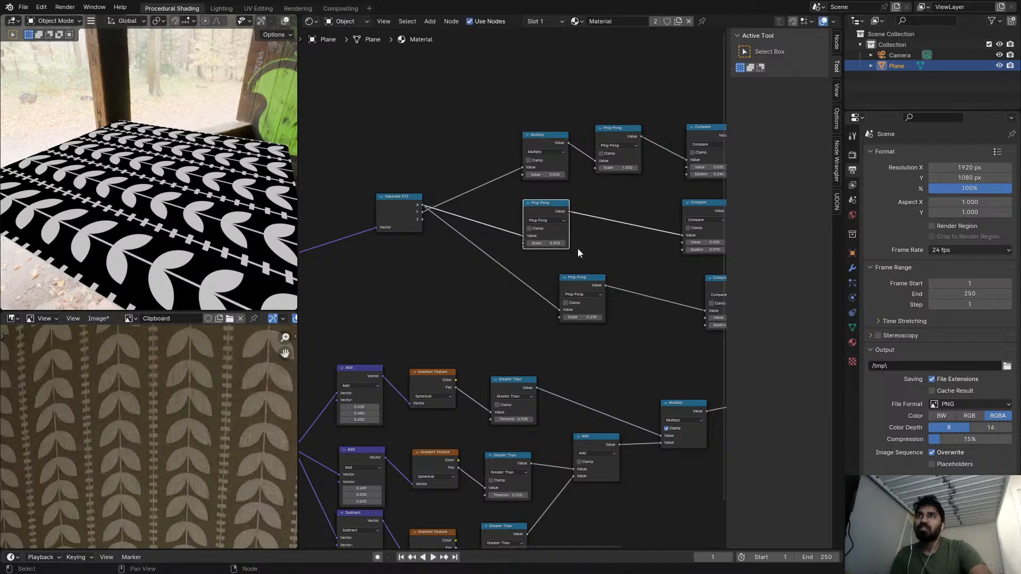
{"action": "left_click", "coordinate": [575, 288]}
{"action": "left_click_drag", "start_coordinate": [574, 288], "coordinate": [537, 270]}
{"action": "middle_click_drag", "start_coordinate": [594, 347], "coordinate": [556, 249]}
- Preview the outputs of the leaf shape's Add and Multiply nodes on the plane in top view
{"action": "left_click", "coordinate": [562, 345], "text": "ctrl+shift"}
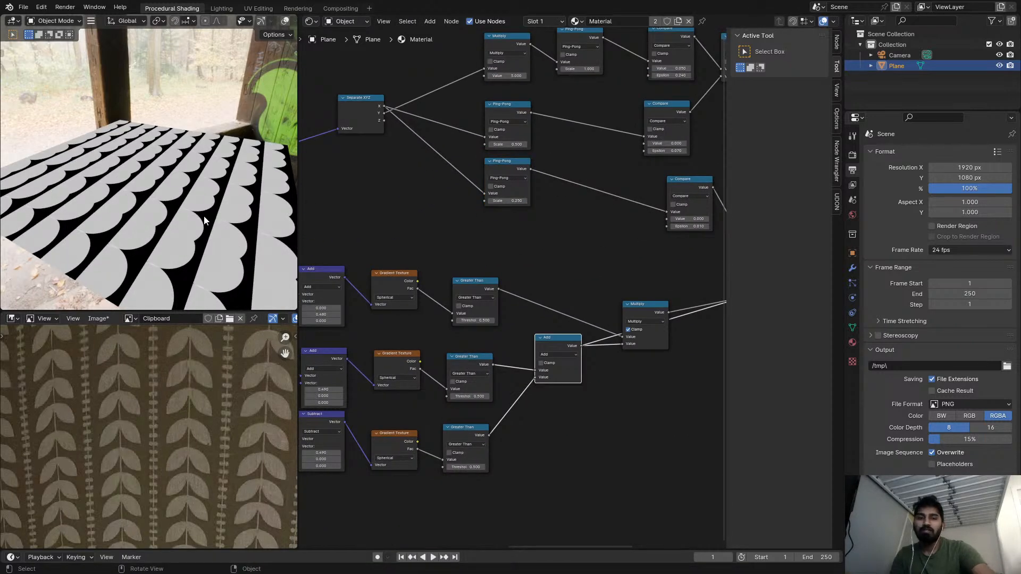
{"action": "key", "text": "KP_7"}
{"action": "scroll", "coordinate": [155, 197], "scroll_direction": "up", "scroll_amount": 2}
{"action": "scroll", "coordinate": [223, 236], "scroll_direction": "up", "scroll_amount": 2}
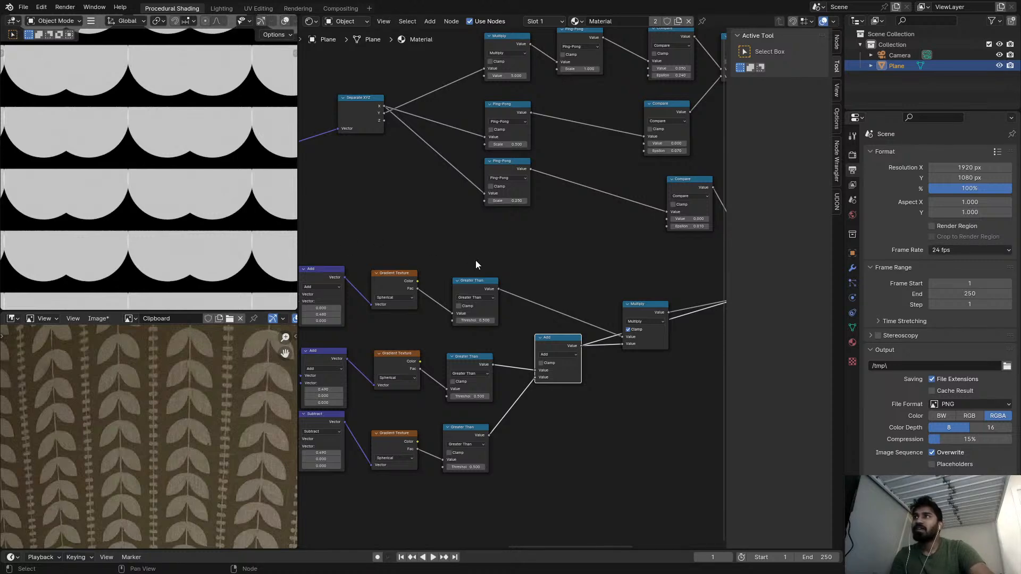
{"action": "left_click", "coordinate": [646, 312], "text": "ctrl+shift"}
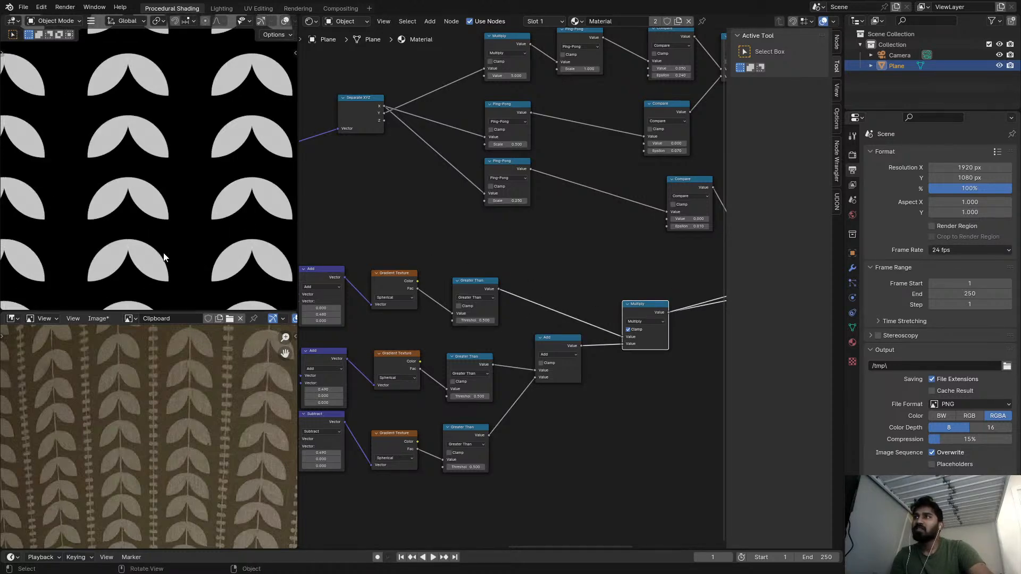
{"action": "scroll", "coordinate": [211, 260], "scroll_direction": "down", "scroll_amount": 5}
{"action": "scroll", "coordinate": [569, 262], "scroll_direction": "down", "scroll_amount": 2}
{"action": "middle_click_drag", "start_coordinate": [570, 262], "coordinate": [501, 272]}
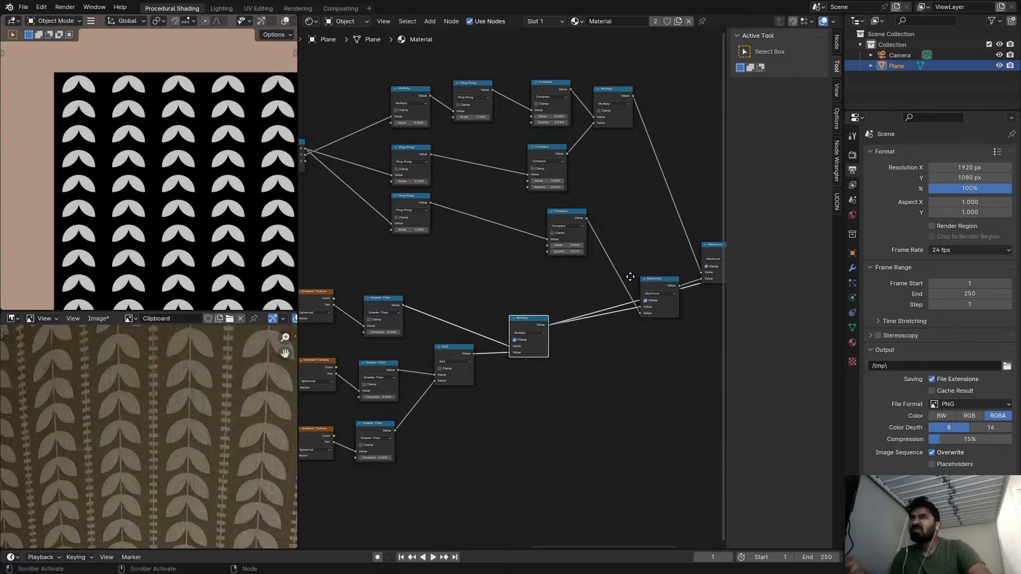
- Preview the outputs of the two Maximum nodes and compare the full pattern with the reference fabric
{"action": "left_click", "coordinate": [659, 286], "text": "ctrl+shift"}
{"action": "middle_click_drag", "start_coordinate": [659, 284], "coordinate": [612, 296]}
{"action": "left_click", "coordinate": [675, 258], "text": "ctrl+shift"}
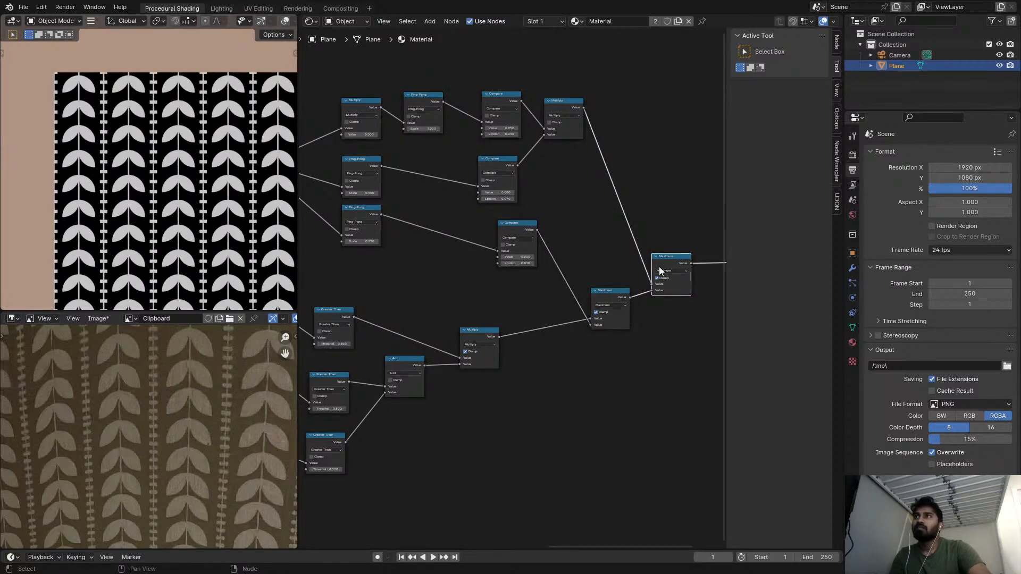
{"action": "scroll", "coordinate": [189, 417], "scroll_direction": "down", "scroll_amount": 1}
{"action": "scroll", "coordinate": [179, 170], "scroll_direction": "up", "scroll_amount": 2}
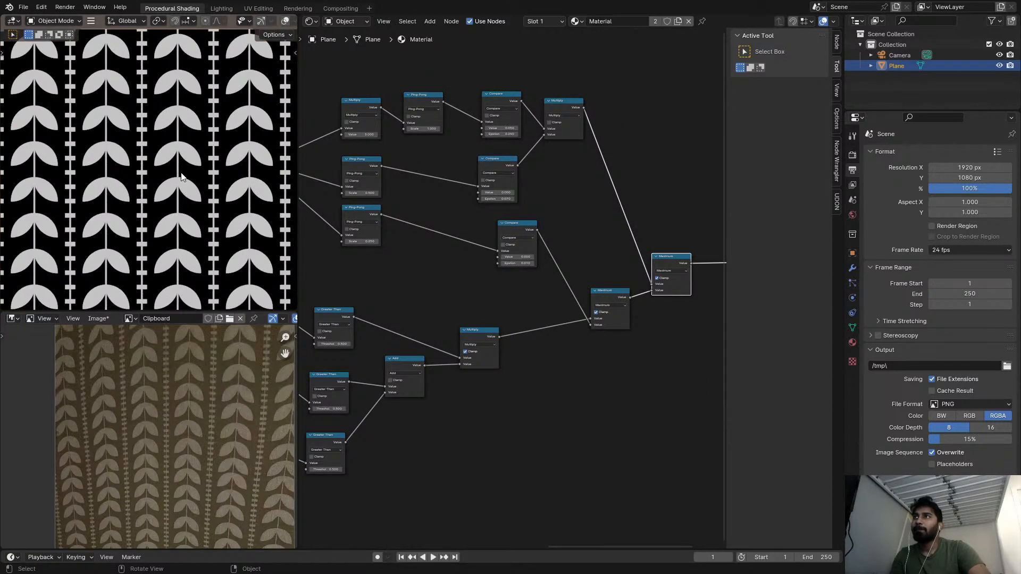
{"action": "scroll", "coordinate": [180, 171], "scroll_direction": "up", "scroll_amount": 1}
{"action": "scroll", "coordinate": [180, 170], "scroll_direction": "down", "scroll_amount": 2}
{"action": "scroll", "coordinate": [179, 170], "scroll_direction": "up", "scroll_amount": 1}
{"action": "middle_click_drag", "start_coordinate": [193, 198], "coordinate": [189, 190], "text": "shift"}
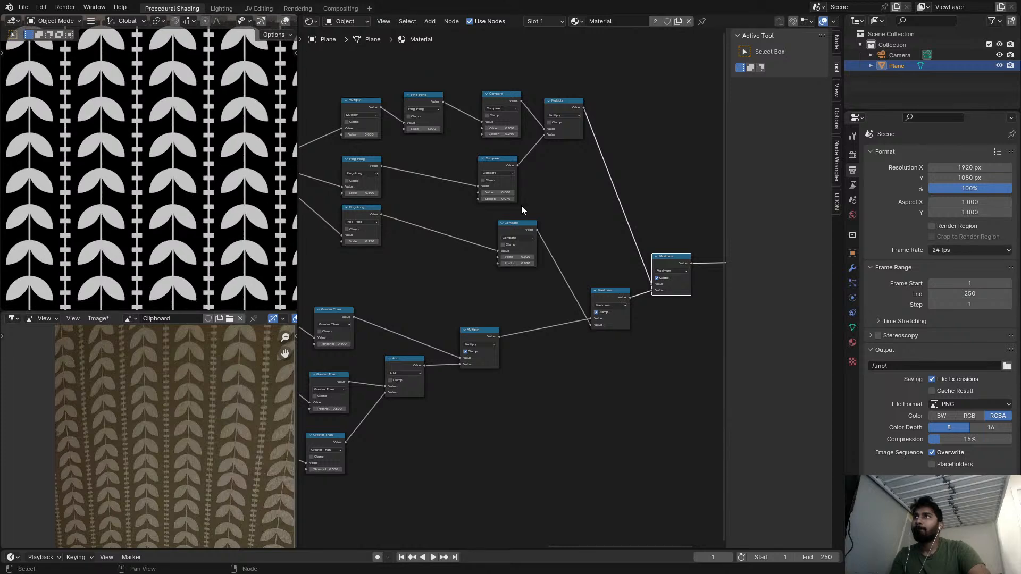
- Move the vector math nodes leading into the leaf branches closer together, towards the Gradient Texture nodes
{"action": "scroll", "coordinate": [521, 208], "scroll_direction": "down", "scroll_amount": 7}
{"action": "middle_click_drag", "start_coordinate": [427, 247], "coordinate": [557, 215]}
{"action": "scroll", "coordinate": [444, 285], "scroll_direction": "up", "scroll_amount": 4}
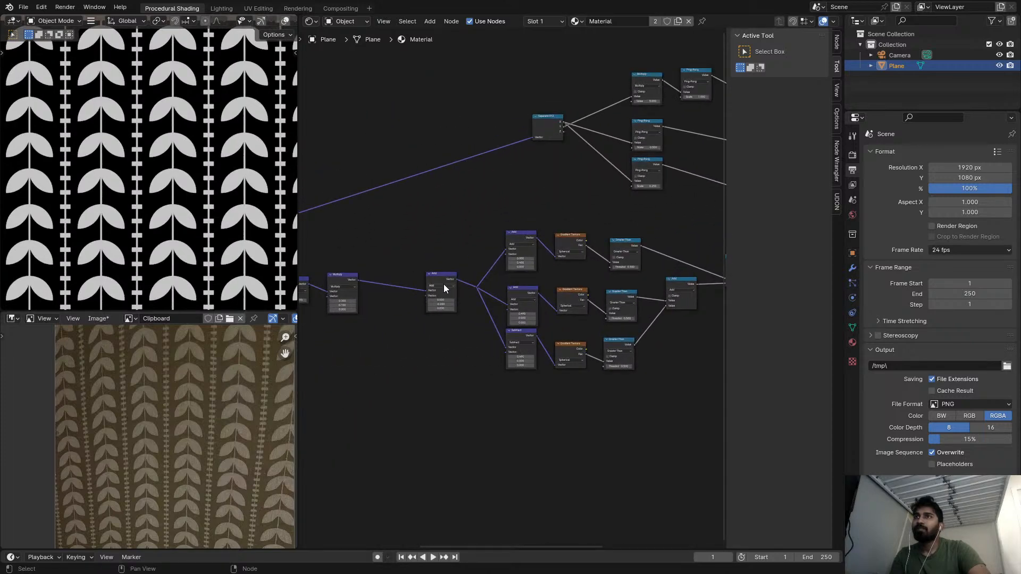
{"action": "left_click", "coordinate": [476, 286]}
{"action": "left_click_drag", "start_coordinate": [446, 282], "coordinate": [469, 290]}
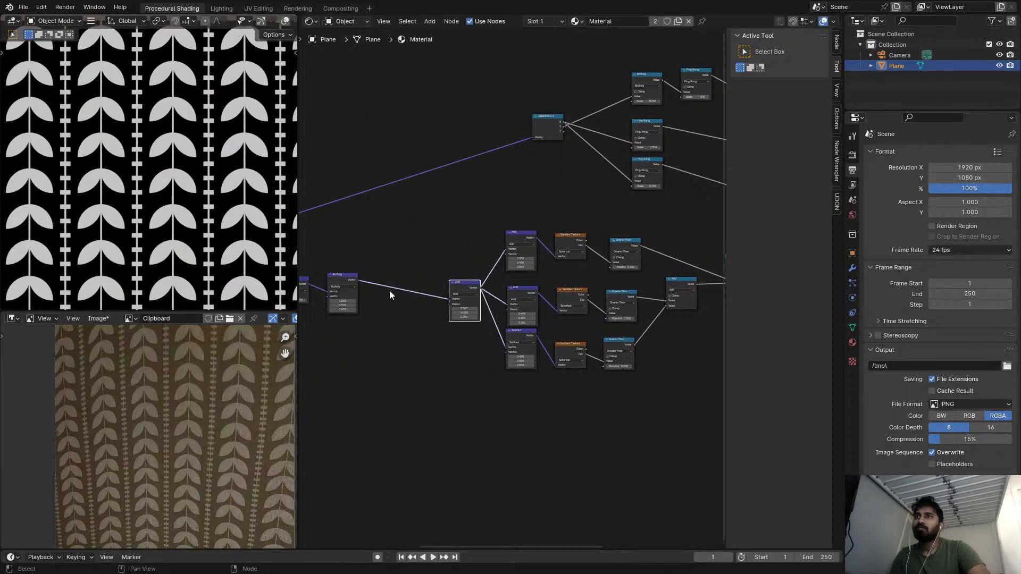
{"action": "scroll", "coordinate": [390, 293], "scroll_direction": "up", "scroll_amount": 2}
{"action": "left_click_drag", "start_coordinate": [339, 279], "coordinate": [408, 284]}
{"action": "middle_click_drag", "start_coordinate": [425, 284], "coordinate": [557, 274]}
{"action": "left_click_drag", "start_coordinate": [417, 270], "coordinate": [478, 275]}
- Preview the Add node that joins the two lower Greater Than nodes and inspect its available operations
{"action": "middle_click_drag", "start_coordinate": [478, 275], "coordinate": [558, 293]}
{"action": "scroll", "coordinate": [479, 295], "scroll_direction": "up", "scroll_amount": 3}
{"action": "left_click", "coordinate": [405, 295], "text": "ctrl+shift"}
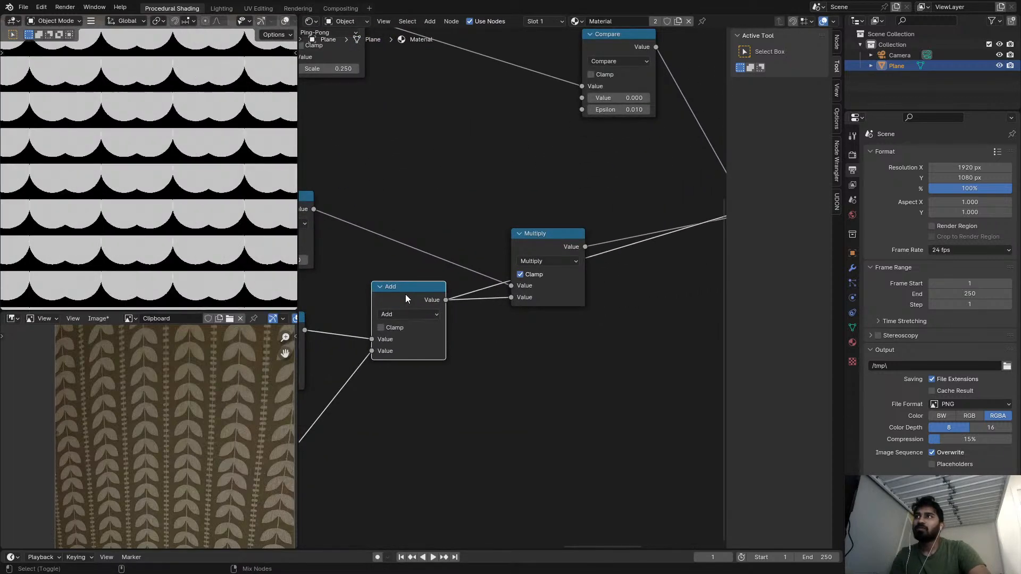
{"action": "middle_click_drag", "start_coordinate": [405, 295], "coordinate": [614, 289]}
{"action": "scroll", "coordinate": [616, 298], "scroll_direction": "up", "scroll_amount": 1}
{"action": "left_click", "coordinate": [622, 317]}
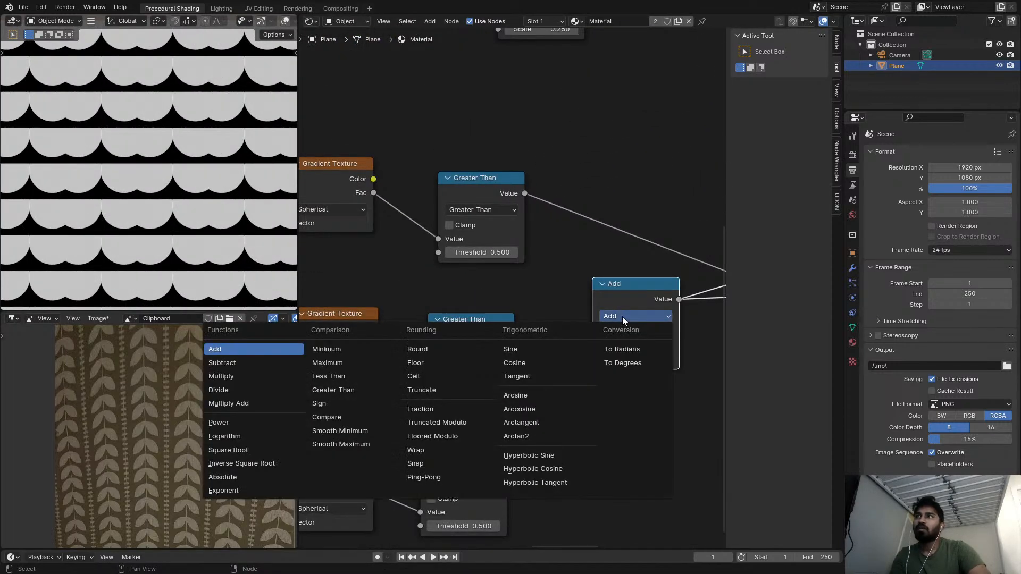
{"action": "left_click", "coordinate": [622, 316]}
{"action": "scroll", "coordinate": [587, 309], "scroll_direction": "down", "scroll_amount": 1}
{"action": "middle_click_drag", "start_coordinate": [637, 311], "coordinate": [559, 323]}
- Change all three leaf Greater Than nodes to Subtract, copying the first one's operation to the node below it
{"action": "left_click", "coordinate": [414, 350]}
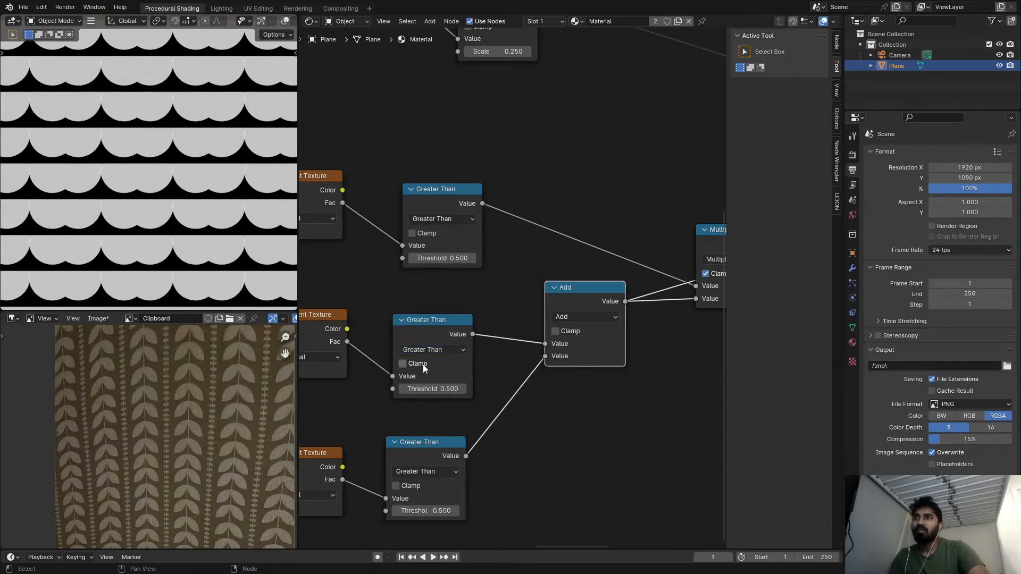
{"action": "left_click", "coordinate": [425, 351]}
{"action": "left_click", "coordinate": [417, 392]}
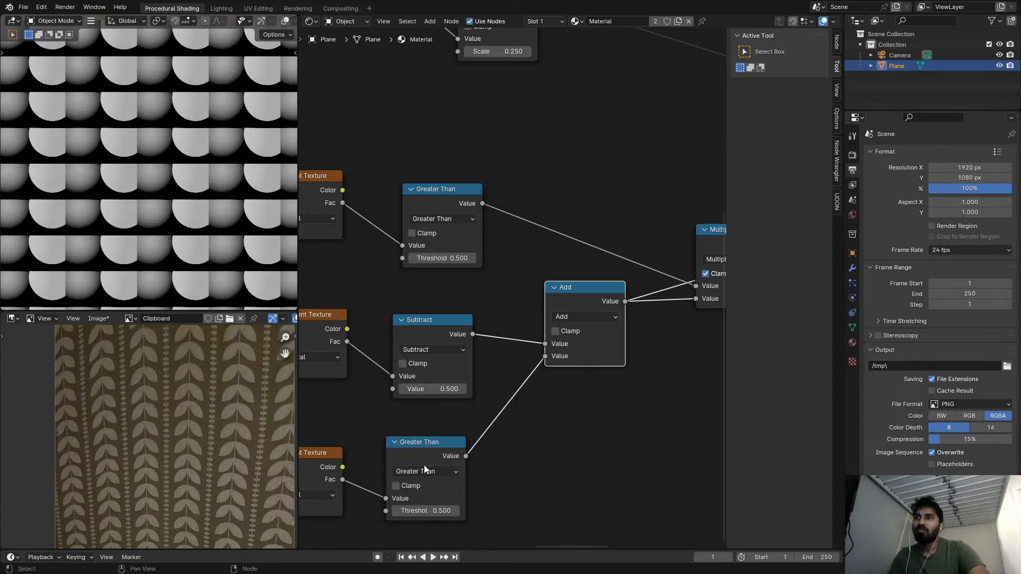
{"action": "key", "text": "ctrl+v"}
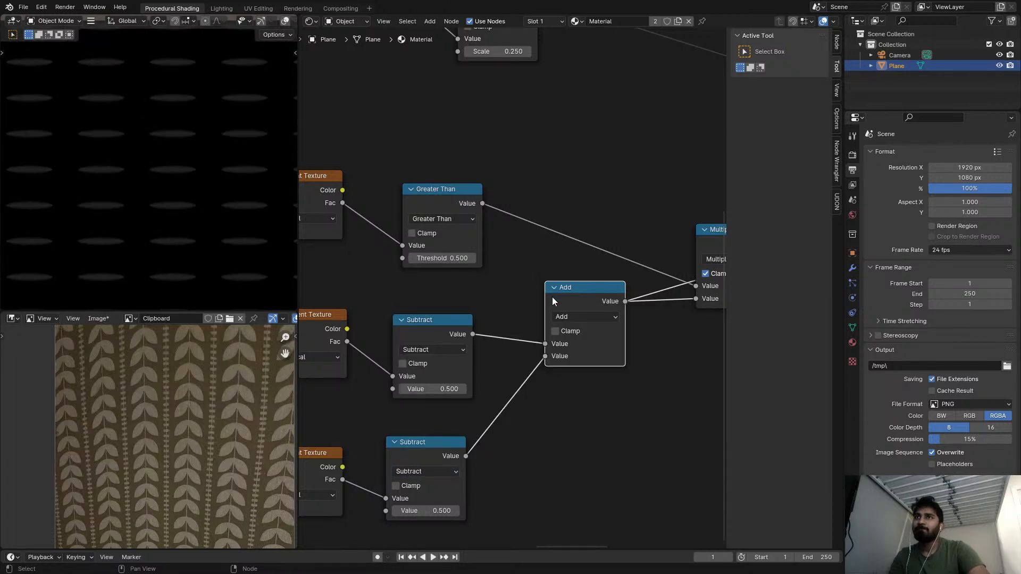
{"action": "left_click", "coordinate": [581, 316]}
{"action": "key", "text": "Escape"}
{"action": "left_click", "coordinate": [448, 218]}
{"action": "key", "text": "s"}
- Preview the leaf Multiply's output and change the Add node joining the lower Subtract nodes to Maximum, trying Minimum first
{"action": "middle_click_drag", "start_coordinate": [544, 212], "coordinate": [454, 202]}
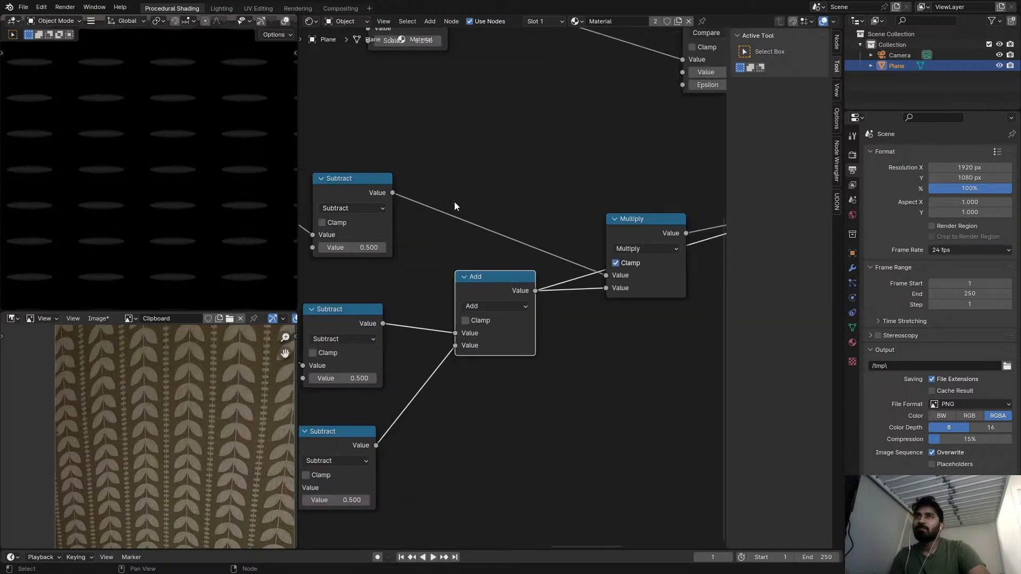
{"action": "left_click", "coordinate": [654, 232], "text": "ctrl+shift"}
{"action": "left_click", "coordinate": [499, 307]}
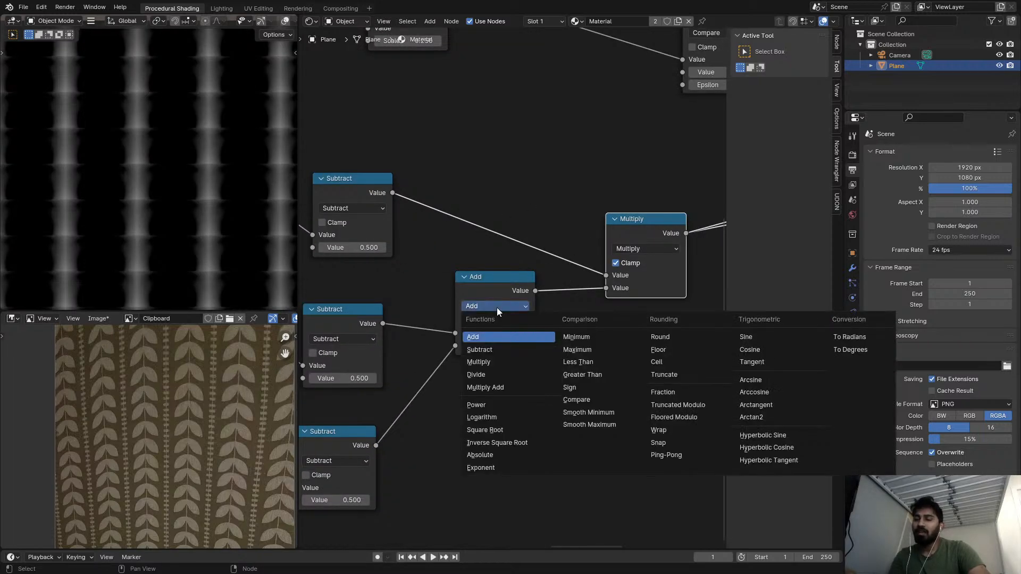
{"action": "key", "text": "n"}
{"action": "left_click", "coordinate": [497, 308]}
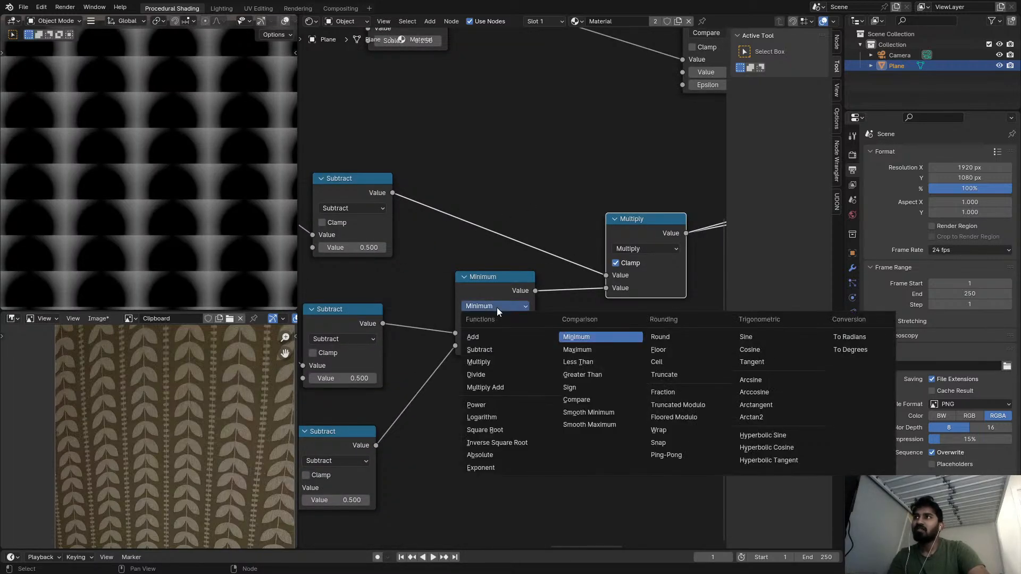
{"action": "key", "text": "x"}
{"action": "scroll", "coordinate": [498, 308], "scroll_direction": "down", "scroll_amount": 1}
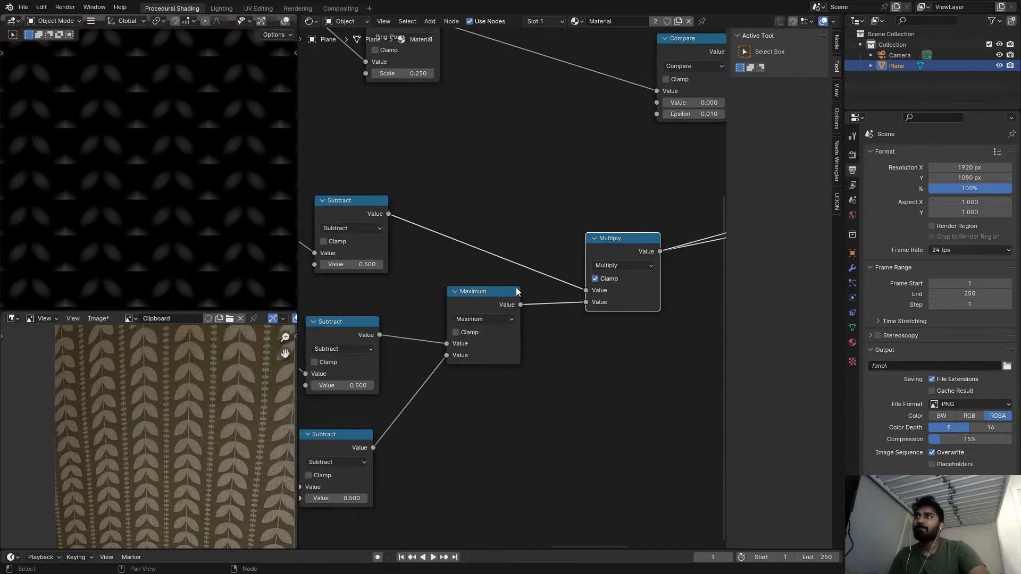
- Move the leaf Multiply node up and change its operation to Minimum, trying Maximum first
{"action": "middle_click_drag", "start_coordinate": [547, 264], "coordinate": [447, 291]}
{"action": "scroll", "coordinate": [523, 271], "scroll_direction": "up", "scroll_amount": 1}
{"action": "scroll", "coordinate": [524, 271], "scroll_direction": "down", "scroll_amount": 2}
{"action": "middle_click_drag", "start_coordinate": [524, 270], "coordinate": [490, 299]}
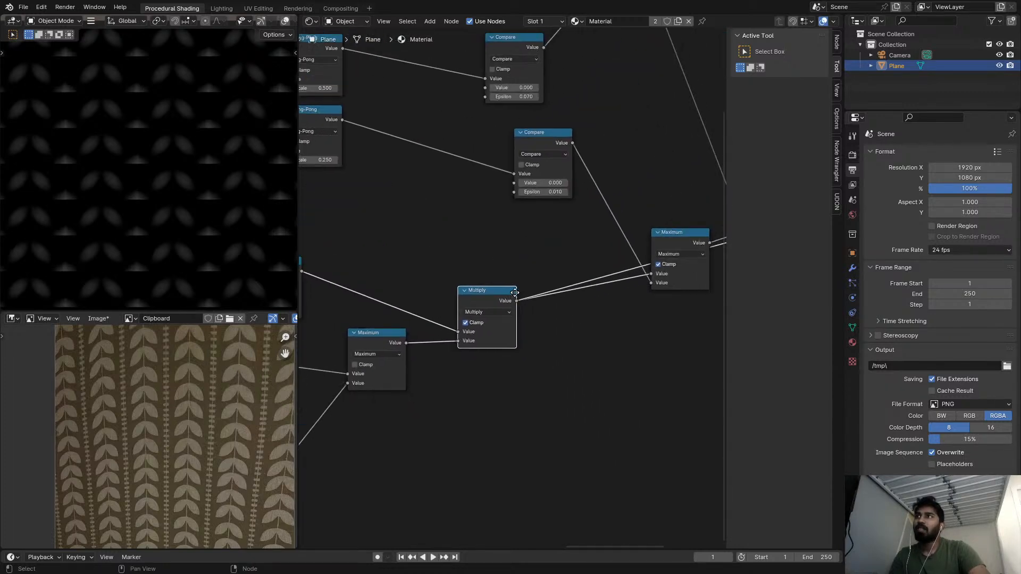
{"action": "scroll", "coordinate": [496, 304], "scroll_direction": "up", "scroll_amount": 2}
{"action": "left_click_drag", "start_coordinate": [497, 304], "coordinate": [506, 282]}
{"action": "left_click", "coordinate": [491, 293]}
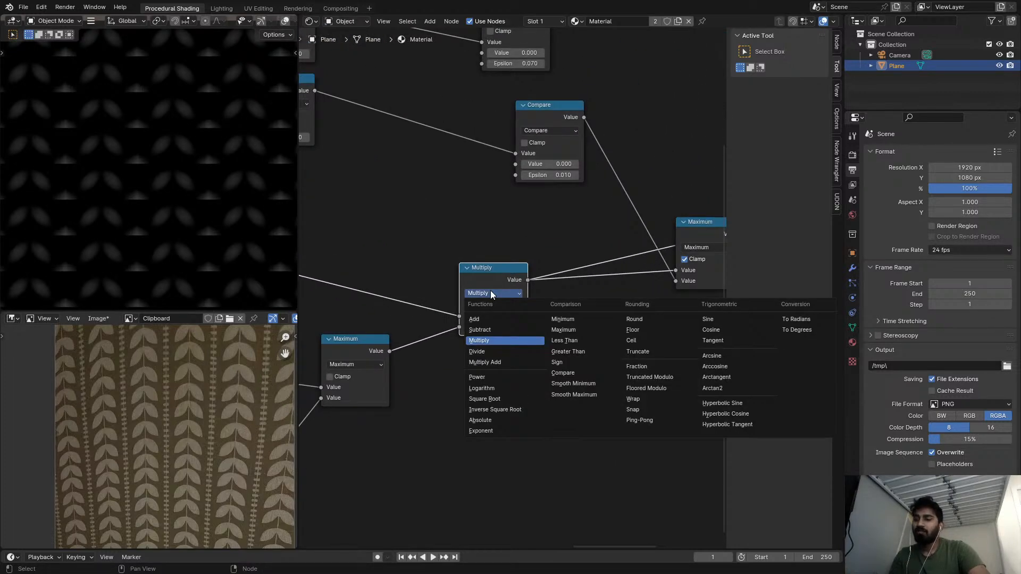
{"action": "key", "text": "x"}
{"action": "middle_click_drag", "start_coordinate": [490, 290], "coordinate": [511, 290]}
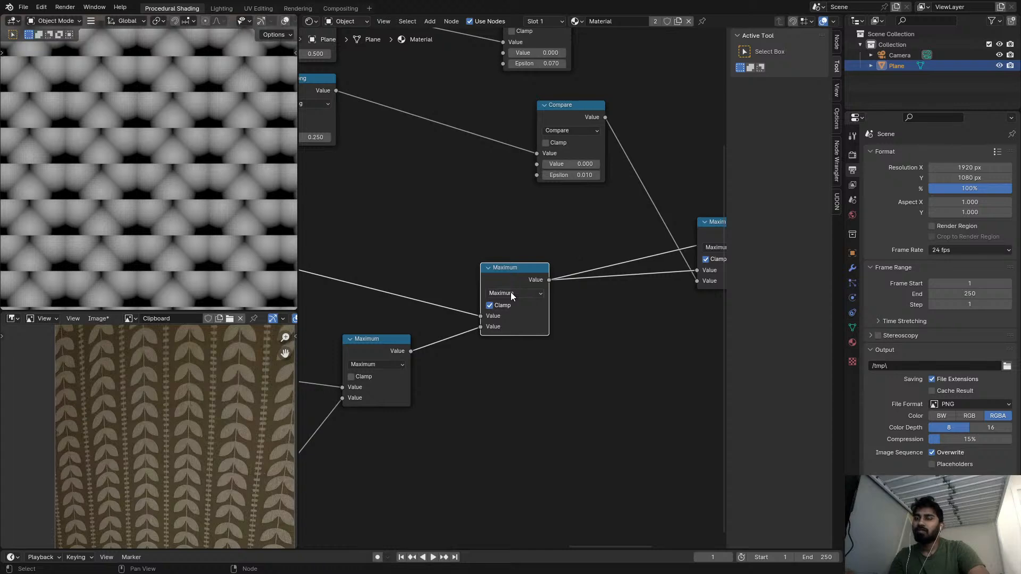
{"action": "left_click", "coordinate": [511, 293]}
{"action": "key", "text": "n"}
{"action": "scroll", "coordinate": [189, 247], "scroll_direction": "up", "scroll_amount": 4}
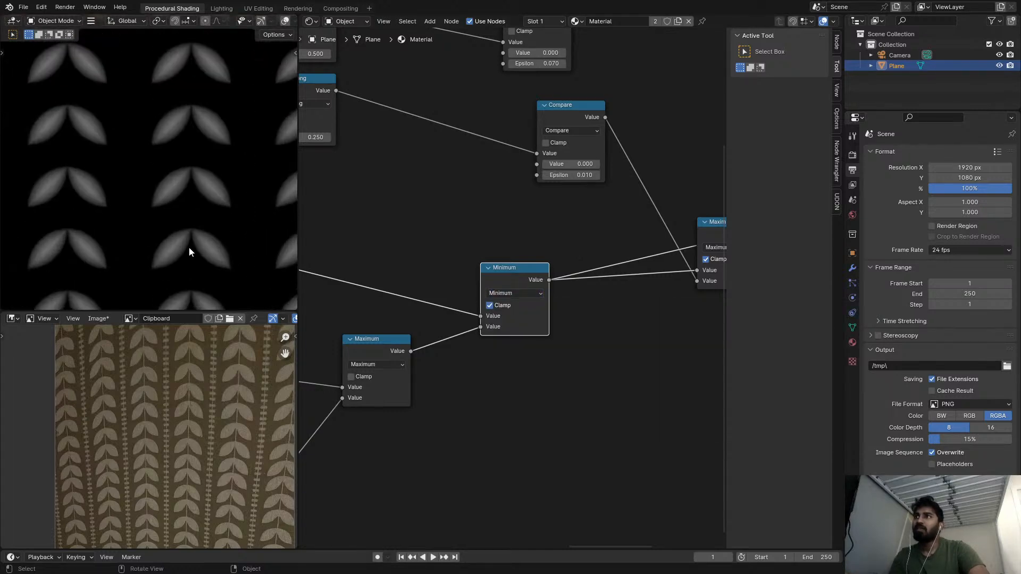
- Preview the Maximum node that combines the leaves with the stem, and the stem's Ping-Pong node with the 0.250 scale
{"action": "scroll", "coordinate": [598, 277], "scroll_direction": "down", "scroll_amount": 3}
{"action": "middle_click_drag", "start_coordinate": [459, 283], "coordinate": [361, 281]}
{"action": "scroll", "coordinate": [202, 238], "scroll_direction": "down", "scroll_amount": 4}
{"action": "scroll", "coordinate": [203, 211], "scroll_direction": "up", "scroll_amount": 4}
{"action": "scroll", "coordinate": [574, 258], "scroll_direction": "down", "scroll_amount": 2}
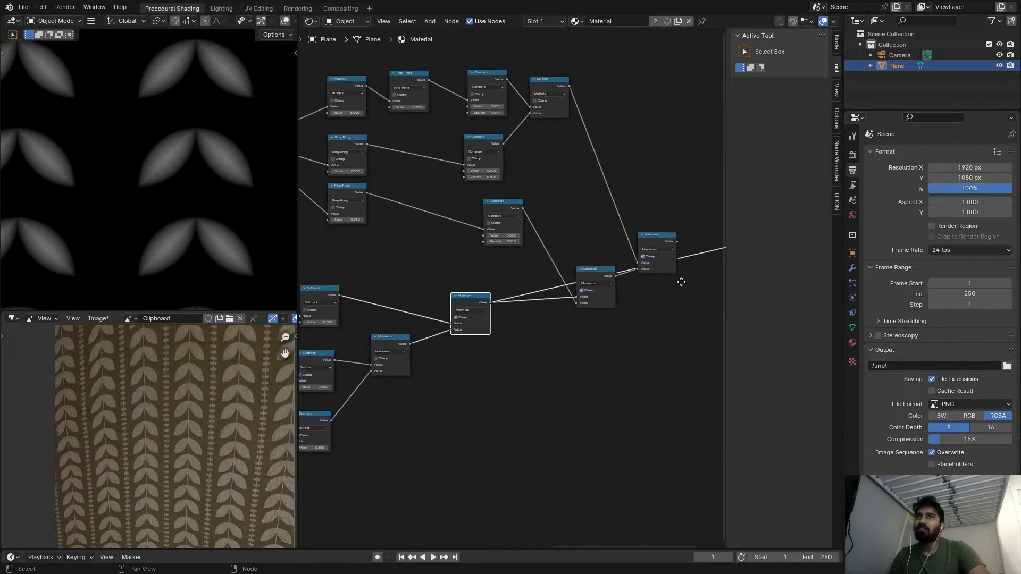
{"action": "scroll", "coordinate": [606, 264], "scroll_direction": "up", "scroll_amount": 3}
{"action": "left_click", "coordinate": [592, 275], "text": "ctrl+shift"}
{"action": "scroll", "coordinate": [218, 228], "scroll_direction": "up", "scroll_amount": 1}
{"action": "middle_click_drag", "start_coordinate": [459, 244], "coordinate": [592, 283]}
{"action": "scroll", "coordinate": [587, 281], "scroll_direction": "down", "scroll_amount": 1}
{"action": "scroll", "coordinate": [527, 256], "scroll_direction": "up", "scroll_amount": 2}
{"action": "left_click", "coordinate": [423, 211], "text": "ctrl+shift"}
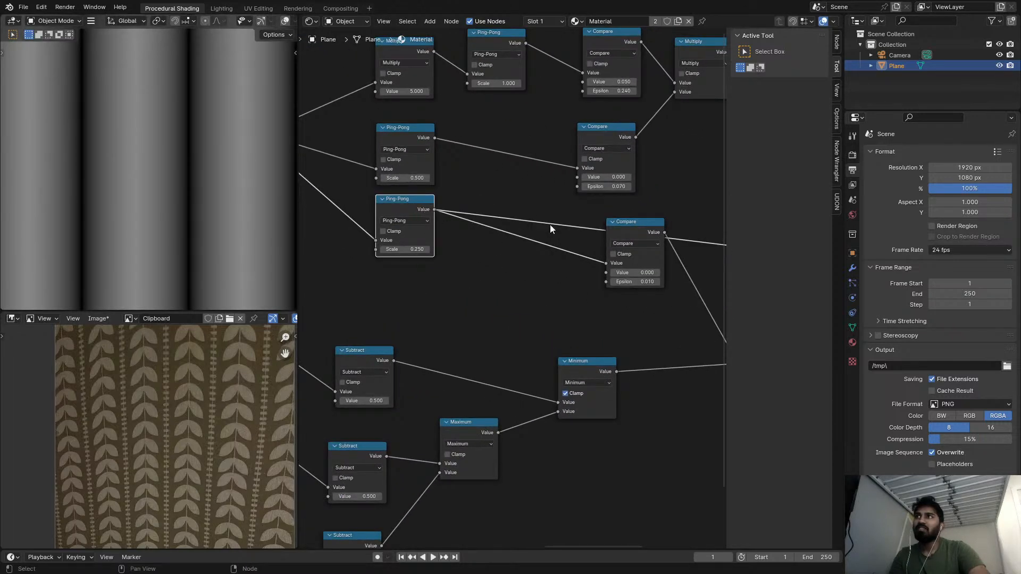
{"action": "left_click", "coordinate": [636, 234], "text": "ctrl+shift"}
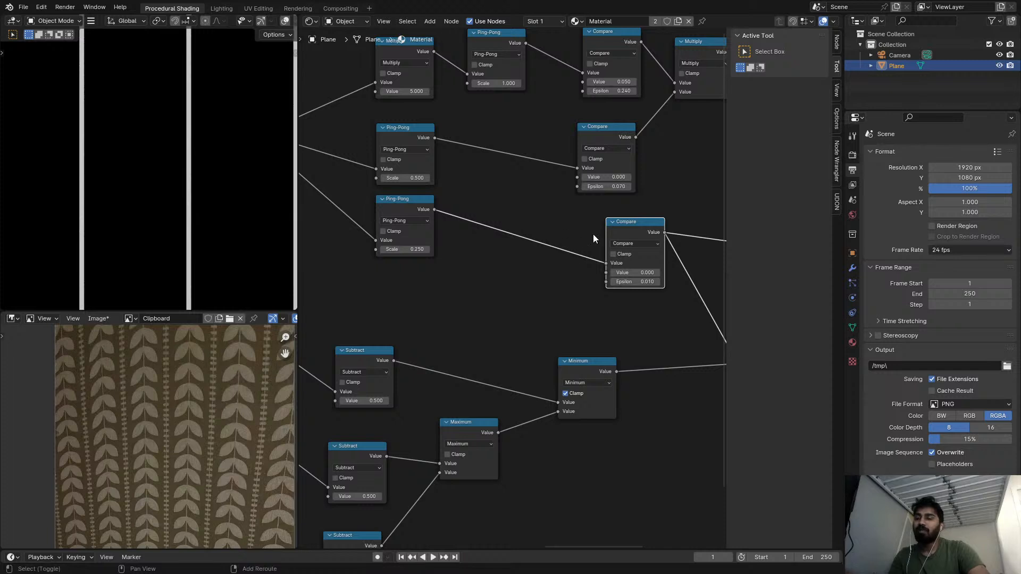
{"action": "key", "text": "shift+d"}
{"action": "left_click", "coordinate": [500, 272]}
{"action": "key", "text": "ctrl+x"}
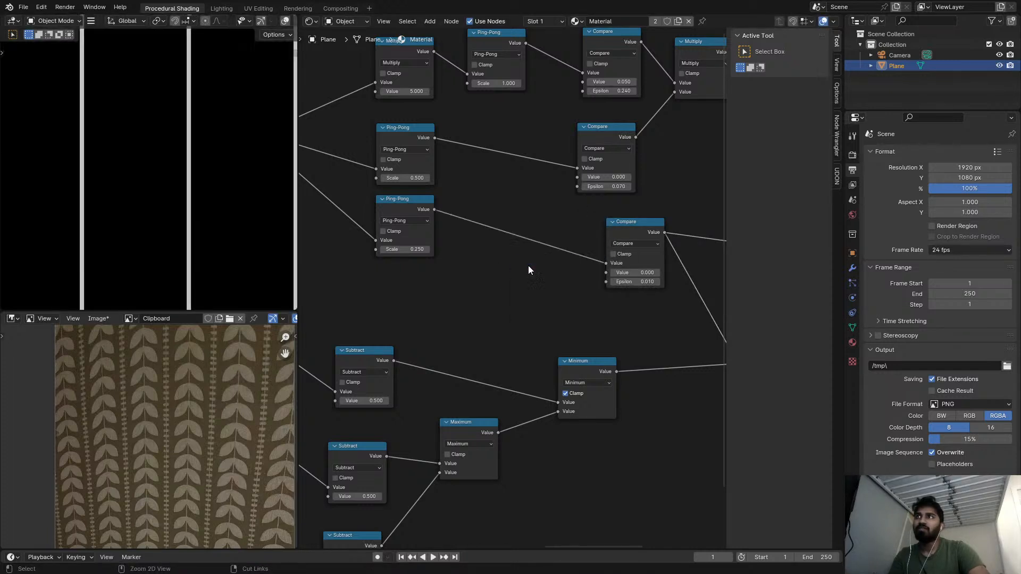
- Try a Subtract node, duplicated from Compare, that subtracts the 0.250-scale Ping-Pong from 1.000, and preview its result
{"action": "left_click", "coordinate": [648, 231]}
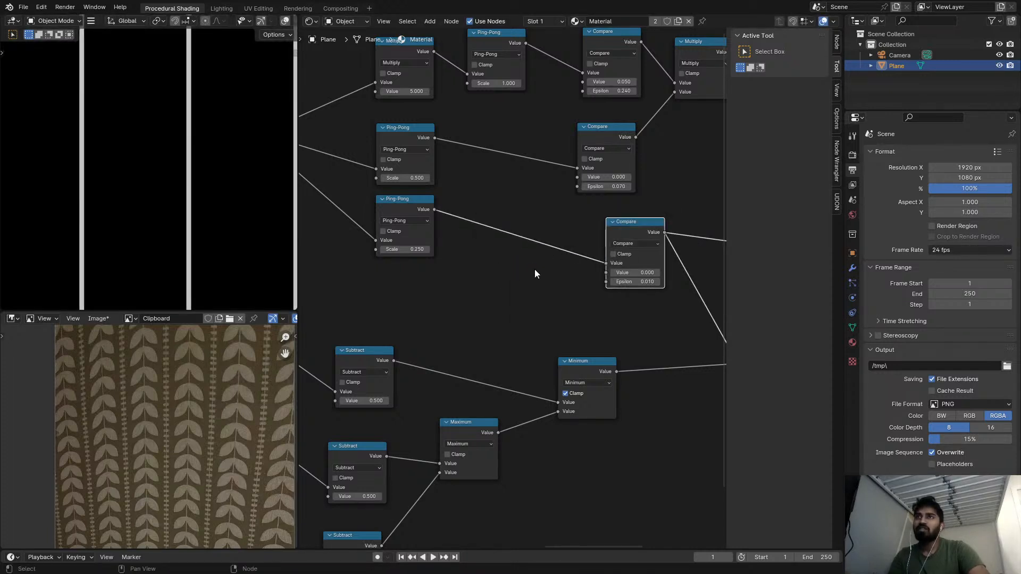
{"action": "key", "text": "shift+d"}
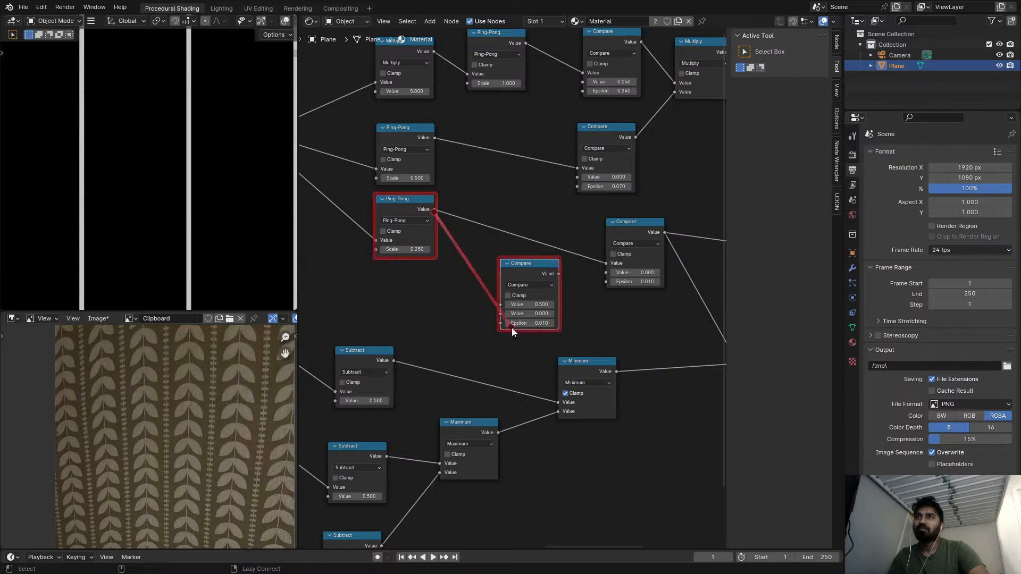
{"action": "left_click", "coordinate": [511, 328]}
{"action": "left_click", "coordinate": [518, 284]}
{"action": "left_click", "coordinate": [517, 316]}
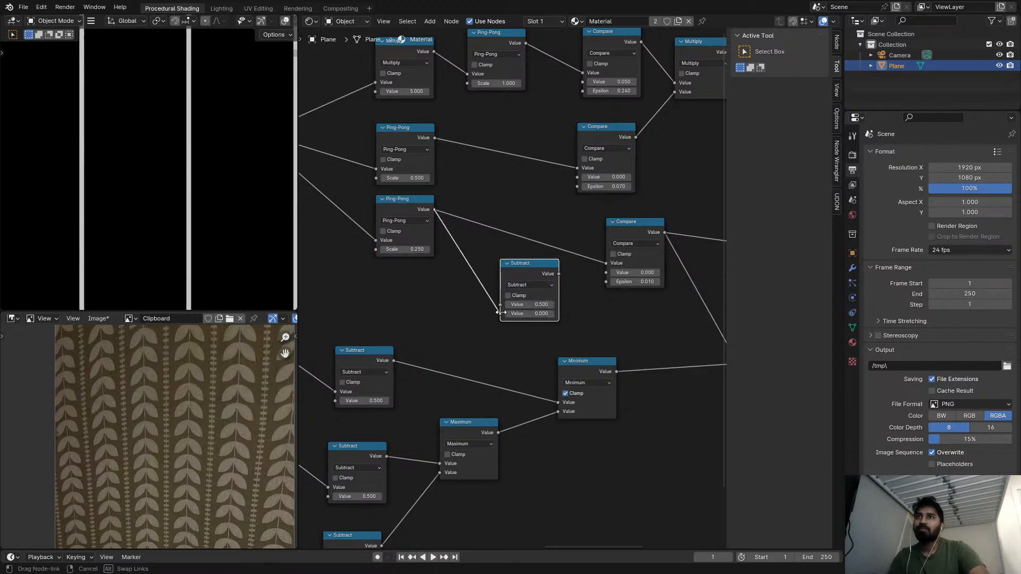
{"action": "left_click", "coordinate": [543, 276], "text": "ctrl+shift"}
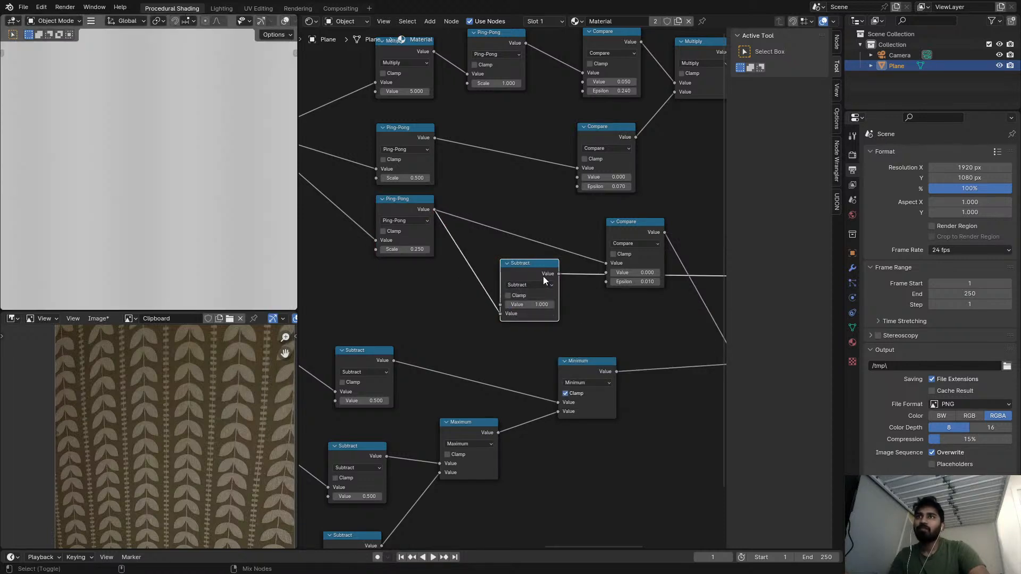
- Set the Subtract node's first value to 0.020 and space the Compare and Subtract nodes farther from the Ping-Pong node
{"action": "scroll", "coordinate": [547, 293], "scroll_direction": "up", "scroll_amount": 2}
{"action": "left_click_drag", "start_coordinate": [543, 306], "coordinate": [510, 307], "text": "shift"}
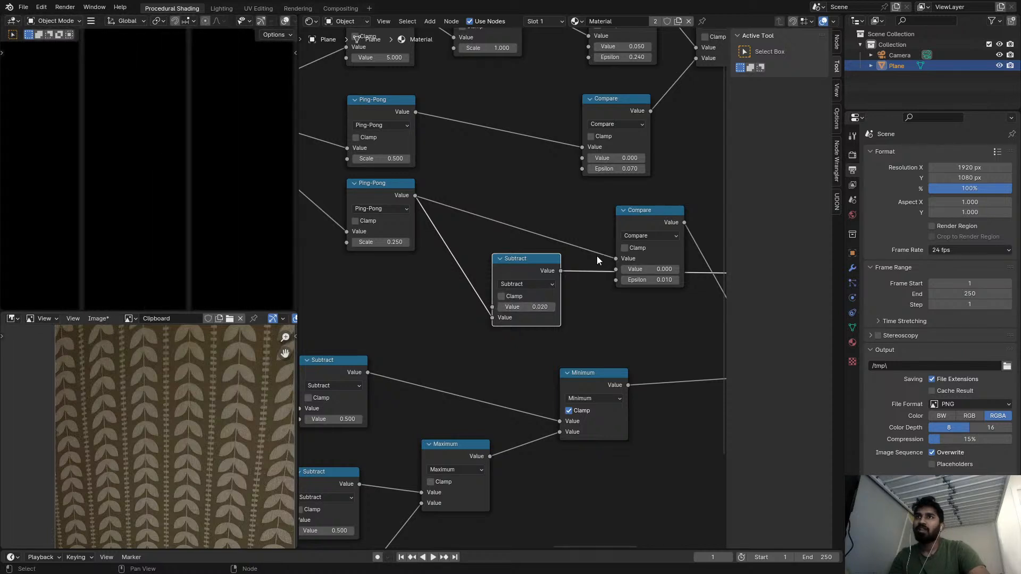
{"action": "left_click_drag", "start_coordinate": [640, 223], "coordinate": [735, 189]}
{"action": "left_click_drag", "start_coordinate": [514, 266], "coordinate": [564, 260]}
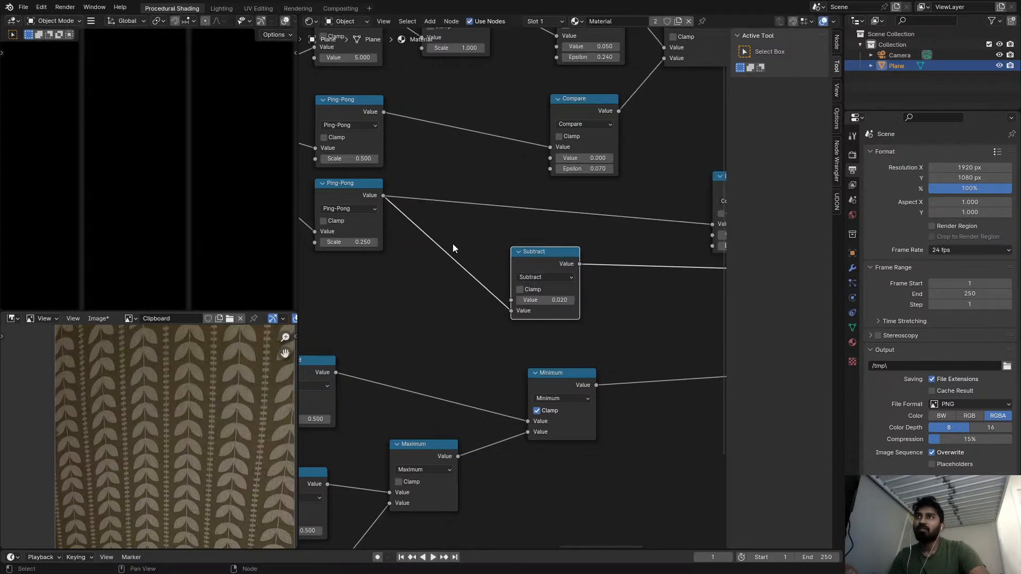
- Insert a Divide node with value 0.250 between the Ping-Pong and Subtract nodes by duplicating the Ping-Pong node
{"action": "left_click", "coordinate": [355, 194]}
{"action": "key", "text": "shift+d"}
{"action": "left_click", "coordinate": [478, 243]}
{"action": "left_click", "coordinate": [476, 257]}
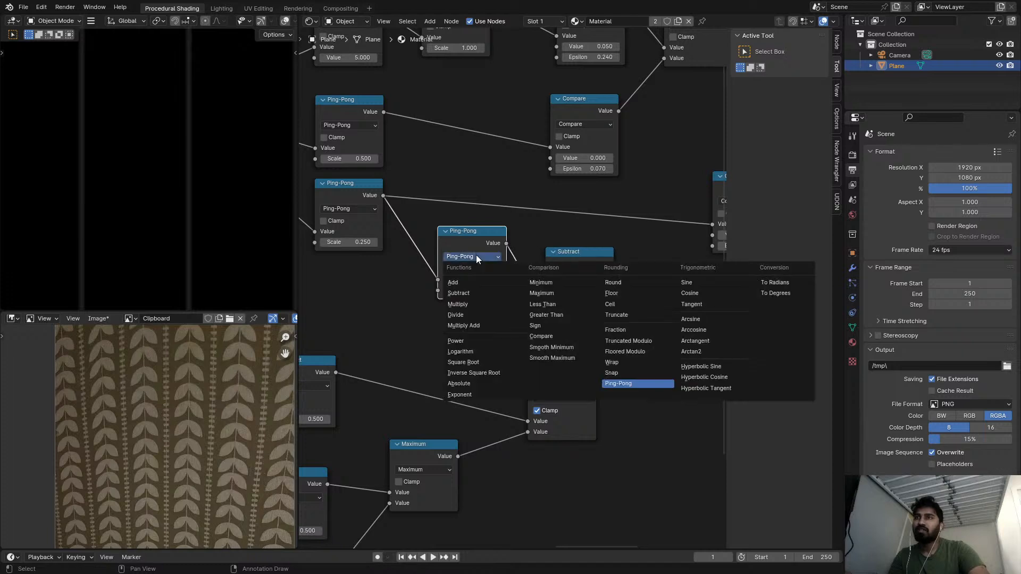
{"action": "left_click", "coordinate": [458, 315]}
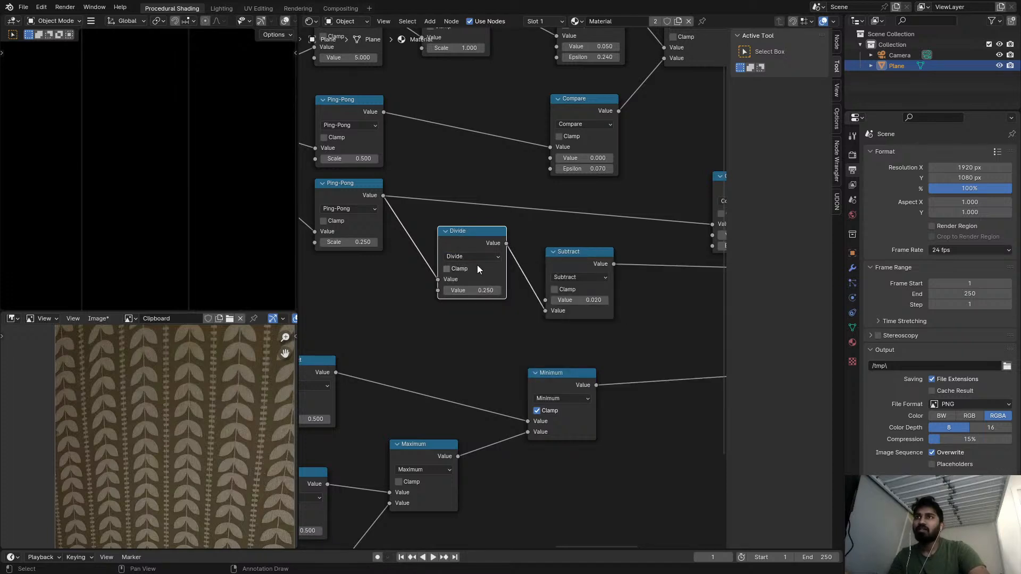
{"action": "left_click", "coordinate": [474, 228], "text": "ctrl+shift"}
- Preview the Subtract node and set its first value to 0.120
{"action": "middle_click_drag", "start_coordinate": [604, 264], "coordinate": [573, 269]}
{"action": "scroll", "coordinate": [573, 269], "scroll_direction": "up", "scroll_amount": 1}
{"action": "left_click", "coordinate": [571, 270], "text": "ctrl+shift"}
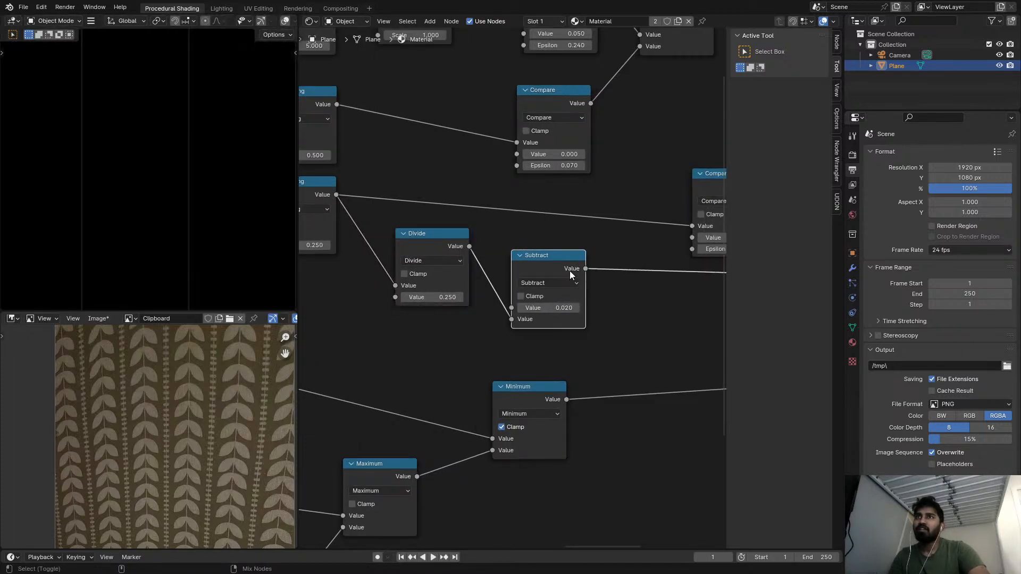
{"action": "left_click_drag", "start_coordinate": [562, 307], "coordinate": [566, 306]}
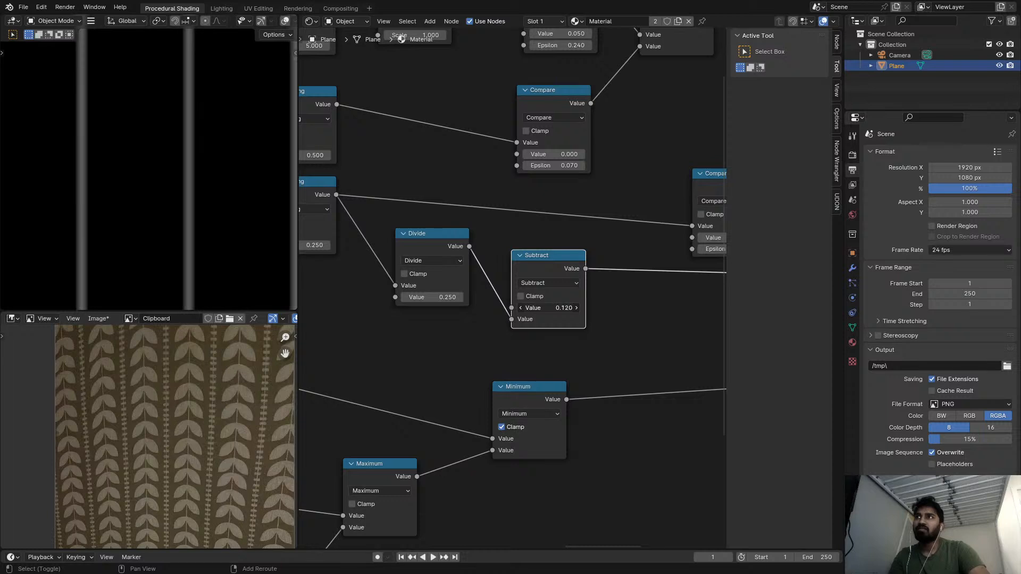
- Duplicate the Subtract node after itself, change the copy to Divide and set its divisor to 0.260
{"action": "middle_click_drag", "start_coordinate": [586, 270], "coordinate": [550, 271]}
{"action": "key", "text": "shift+d"}
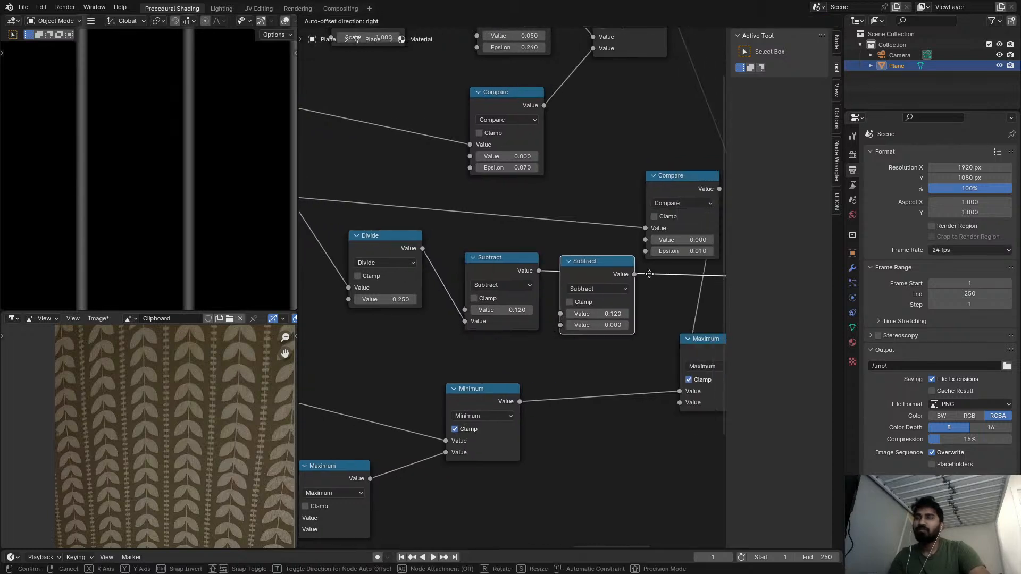
{"action": "left_click", "coordinate": [650, 274]}
{"action": "left_click", "coordinate": [615, 291]}
{"action": "left_click", "coordinate": [614, 291]}
{"action": "left_click_drag", "start_coordinate": [625, 321], "coordinate": [697, 325], "text": "shift"}
{"action": "left_click", "coordinate": [612, 288]}
{"action": "left_click", "coordinate": [616, 296]}
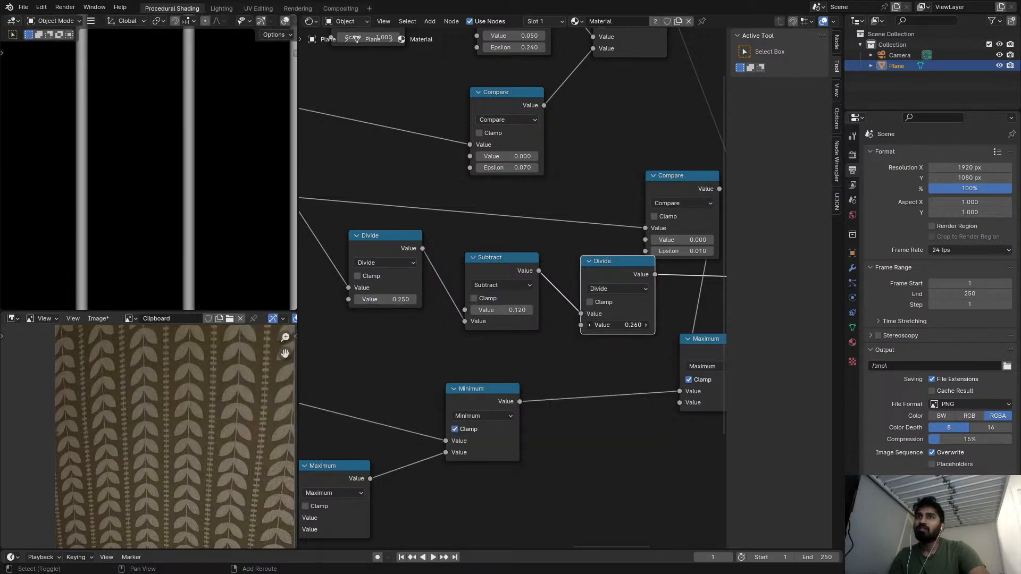
- Delete both Divide nodes and the Subtract node while keeping the links through them connected
{"action": "key", "text": "ctrl+x"}
{"action": "left_click", "coordinate": [519, 278]}
{"action": "key", "text": "ctrl+x"}
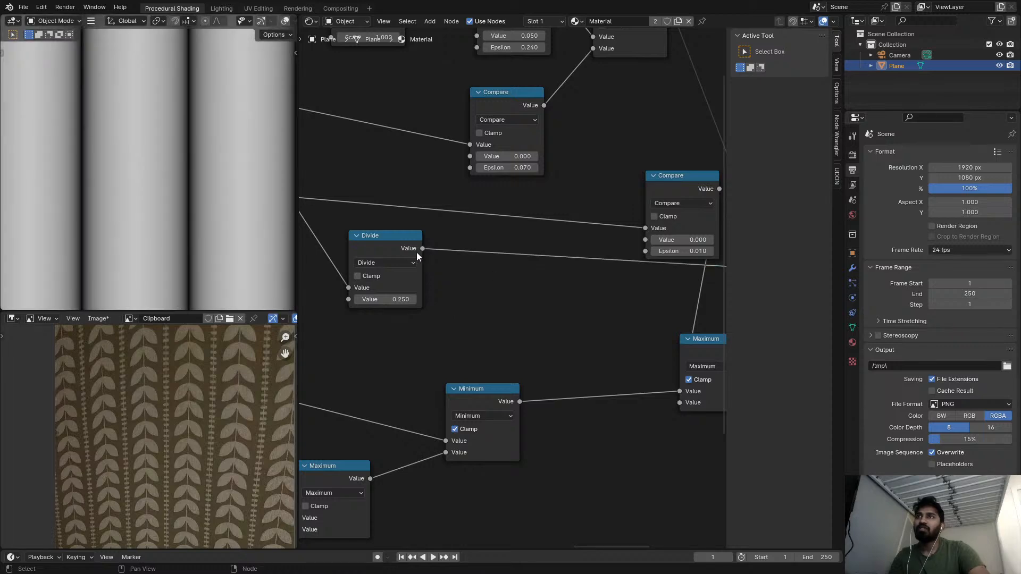
{"action": "left_click", "coordinate": [414, 251]}
{"action": "key", "text": "ctrl+x"}
{"action": "middle_click_drag", "start_coordinate": [425, 251], "coordinate": [506, 263]}
{"action": "scroll", "coordinate": [506, 263], "scroll_direction": "down", "scroll_amount": 1}
{"action": "key", "text": "shift+a"}
{"action": "left_click", "coordinate": [507, 262]}
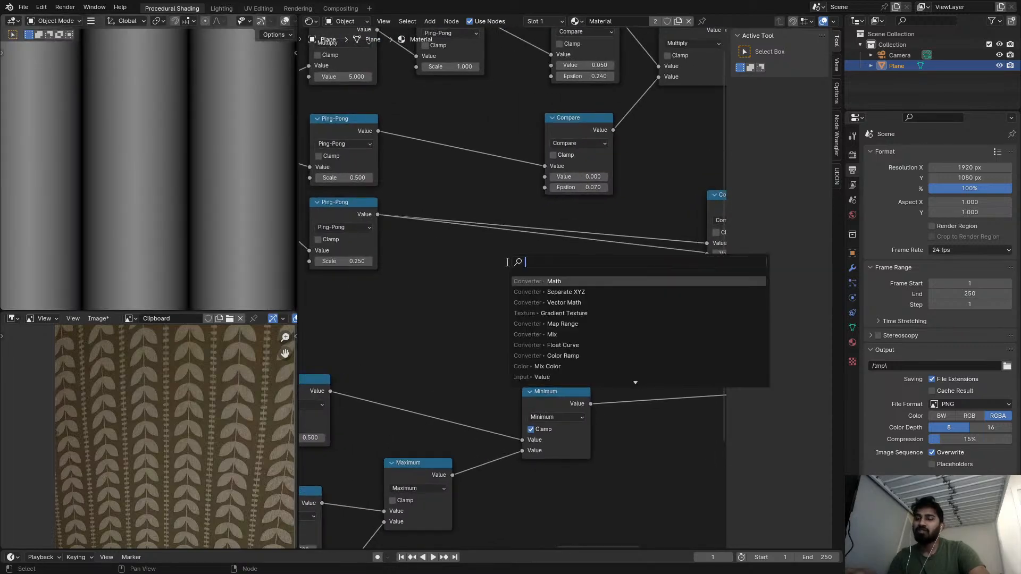
{"action": "type", "text": "mapp"}
{"action": "key", "text": "Return"}
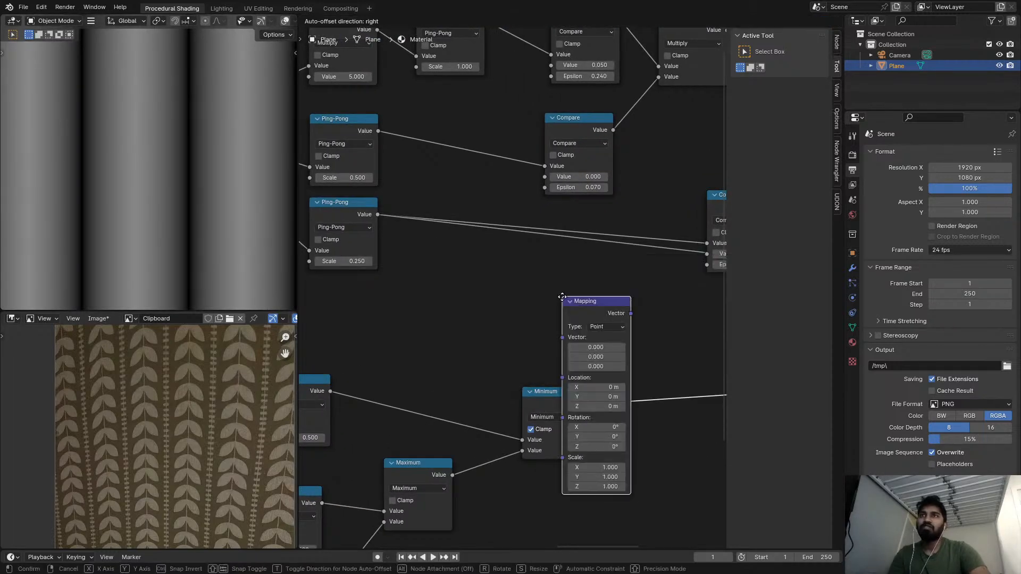
{"action": "key", "text": "Escape"}
- Add a Map Range node in the free space below the link from the 0.250-scale Ping-Pong to Compare
{"action": "key", "text": "shift+a"}
{"action": "type", "text": "ma"}
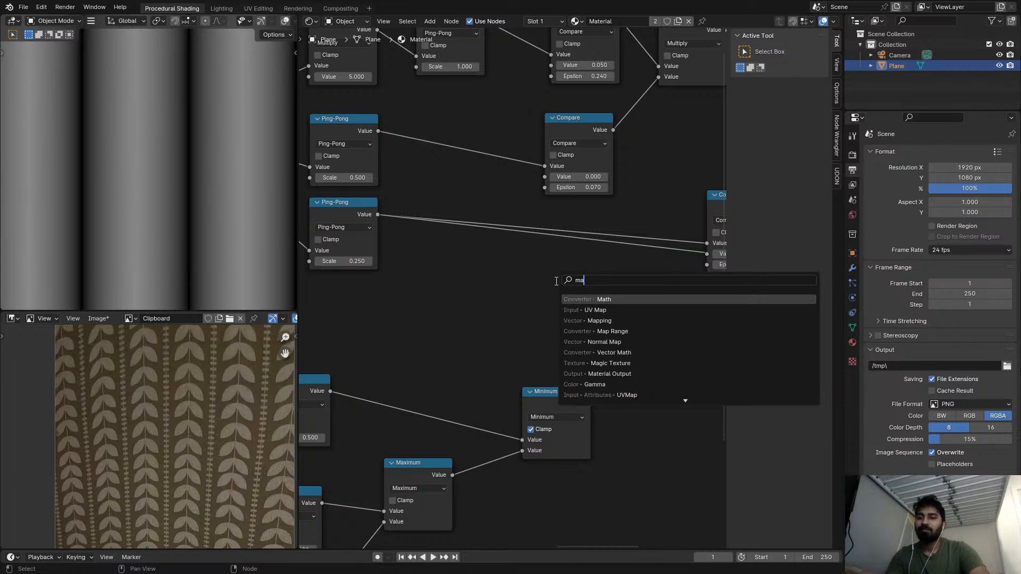
{"action": "key", "text": "Down"}
{"action": "key", "text": "Down"}
{"action": "key", "text": "Down"}
{"action": "key", "text": "Return"}
{"action": "left_click", "coordinate": [560, 256]}
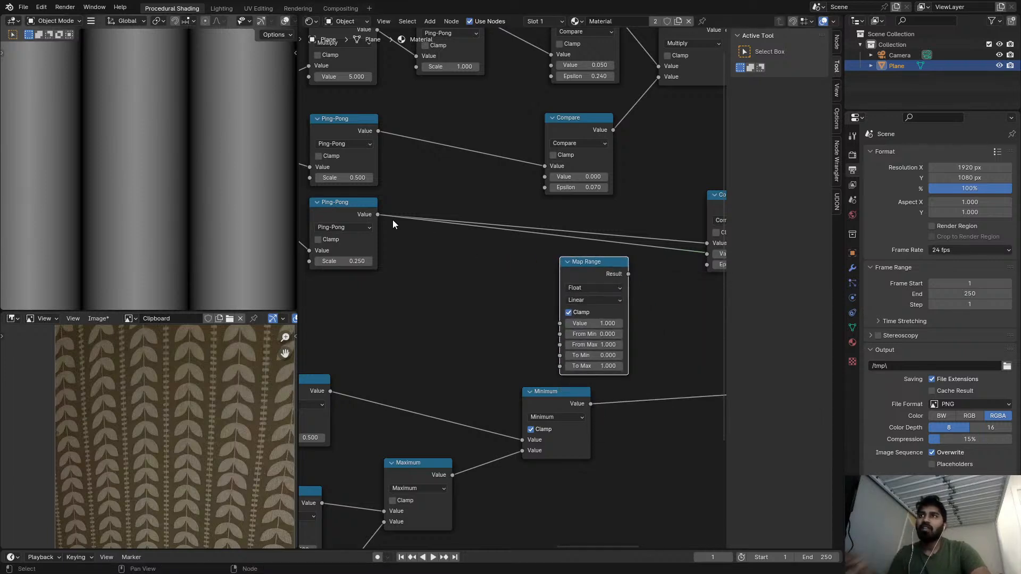
- Feed the 0.250-scale Ping-Pong into Map Range's Value, preview it, and set From Max to 0.25 and From Min to 0.22
{"action": "left_click_drag", "start_coordinate": [378, 215], "coordinate": [560, 323]}
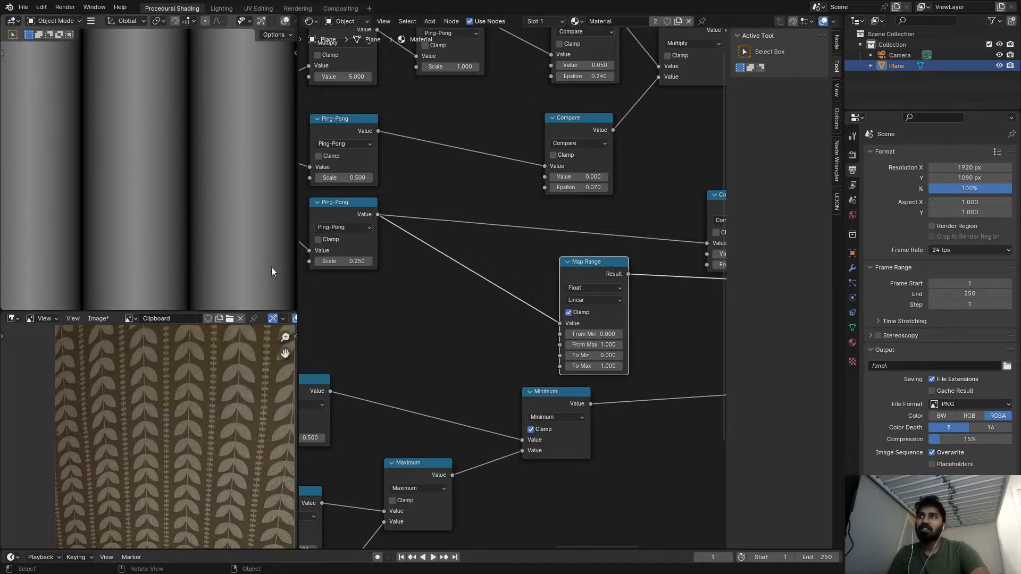
{"action": "left_click", "coordinate": [606, 344]}
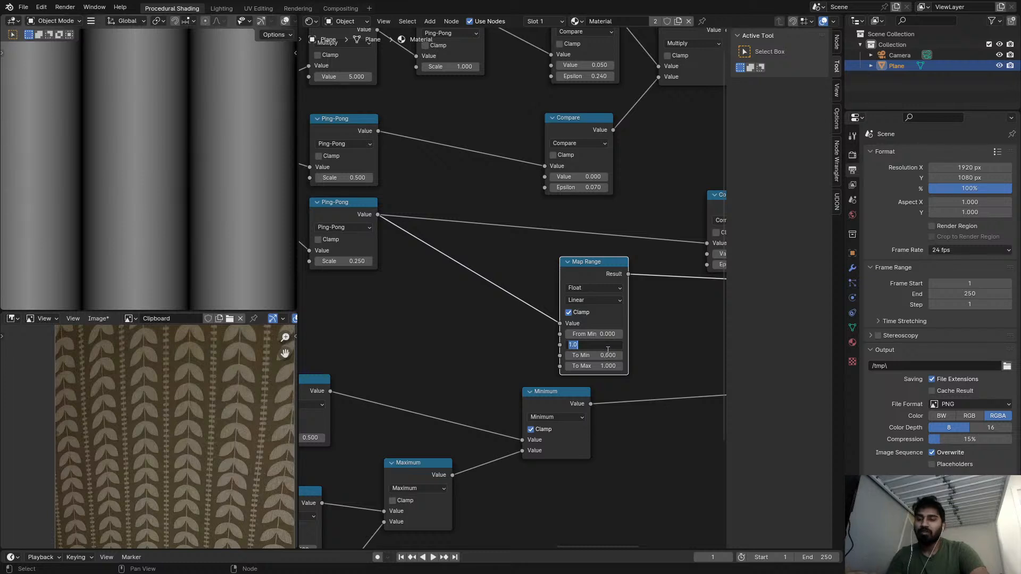
{"action": "type", "text": ".25"}
{"action": "key", "text": "Return"}
{"action": "scroll", "coordinate": [576, 286], "scroll_direction": "right", "scroll_amount": 2, "text": "ctrl"}
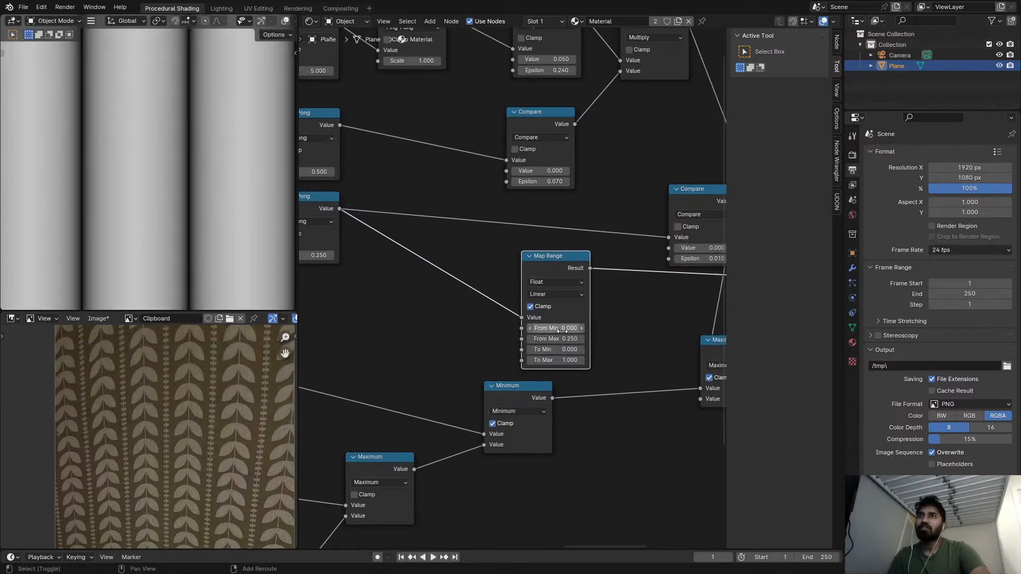
{"action": "left_click_drag", "start_coordinate": [562, 329], "coordinate": [595, 330]}
- Preview the Maximum node fed by the Minimum node and link the Map Range result to its first input
{"action": "middle_click_drag", "start_coordinate": [584, 345], "coordinate": [423, 325]}
{"action": "scroll", "coordinate": [423, 326], "scroll_direction": "down", "scroll_amount": 2}
{"action": "scroll", "coordinate": [498, 332], "scroll_direction": "up", "scroll_amount": 3}
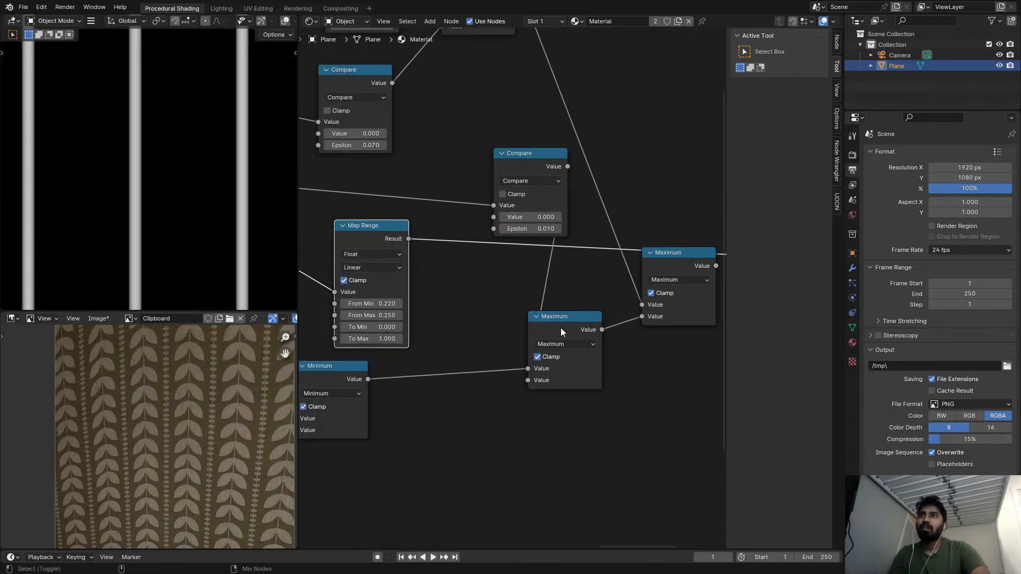
{"action": "left_click", "coordinate": [560, 327], "text": "ctrl+shift"}
{"action": "left_click_drag", "start_coordinate": [409, 239], "coordinate": [528, 368]}
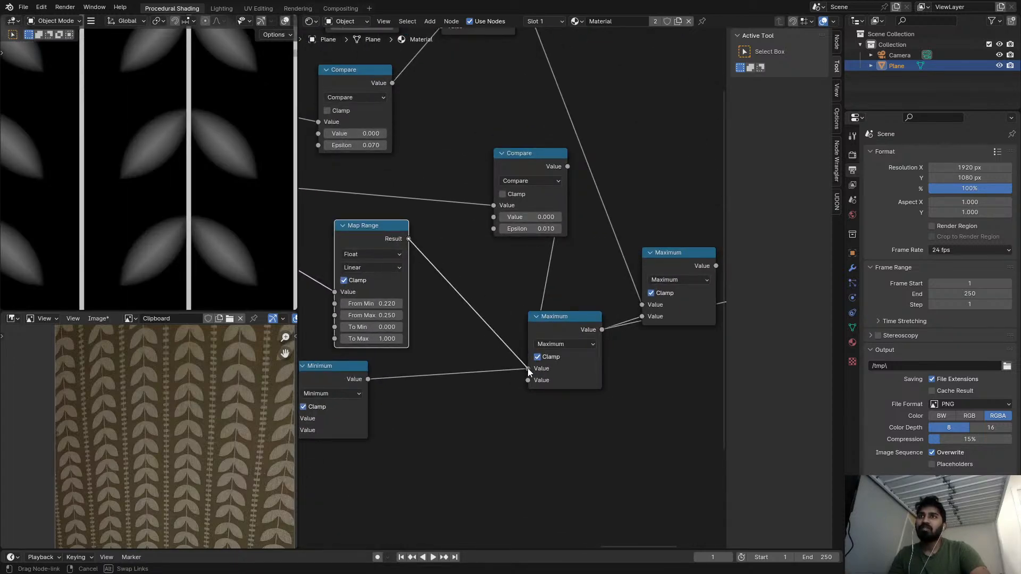
- Link the Minimum node to the Maximum node's second input and move the Maximum node closer to Map Range
{"action": "middle_click_drag", "start_coordinate": [552, 333], "coordinate": [630, 333]}
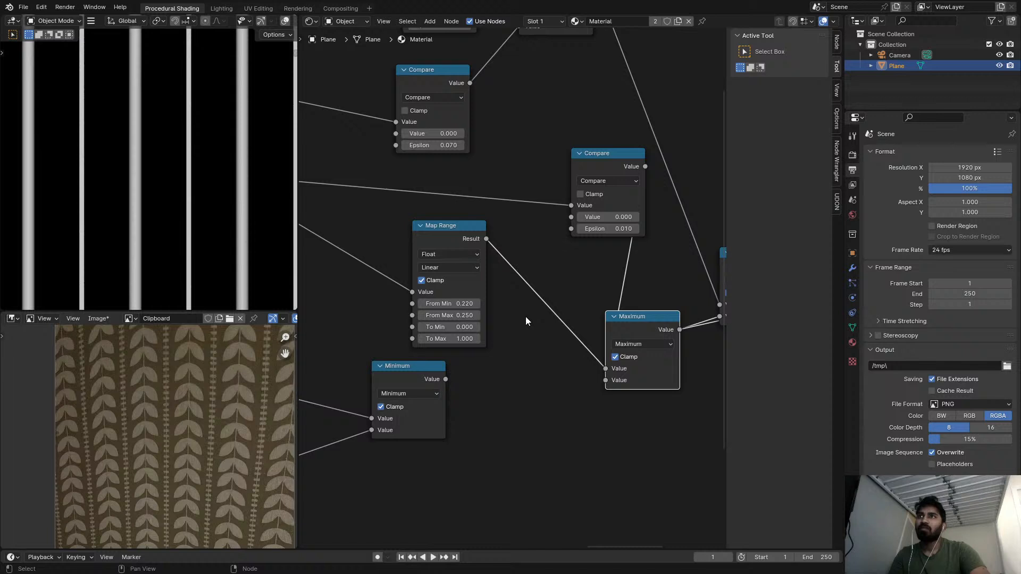
{"action": "left_click", "coordinate": [430, 380], "text": "ctrl+shift"}
{"action": "left_click_drag", "start_coordinate": [446, 379], "coordinate": [605, 379]}
{"action": "left_click_drag", "start_coordinate": [642, 328], "coordinate": [554, 286]}
- Undo the Maximum node's move and the link from the Minimum node to its second input
{"action": "scroll", "coordinate": [541, 295], "scroll_direction": "down", "scroll_amount": 4}
{"action": "middle_click_drag", "start_coordinate": [532, 293], "coordinate": [568, 293]}
{"action": "middle_click_drag", "start_coordinate": [378, 261], "coordinate": [421, 281]}
{"action": "scroll", "coordinate": [552, 272], "scroll_direction": "down", "scroll_amount": 5}
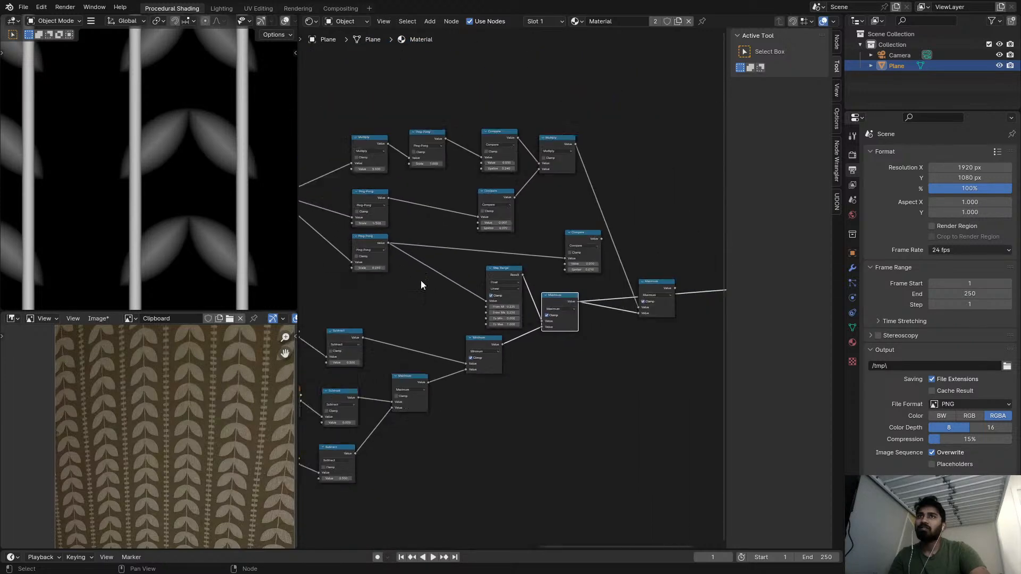
{"action": "scroll", "coordinate": [223, 239], "scroll_direction": "down", "scroll_amount": 4}
{"action": "key", "text": "ctrl+z"}
{"action": "key", "text": "ctrl+z"}
{"action": "key", "text": "ctrl+z"}
{"action": "key", "text": "ctrl+z"}
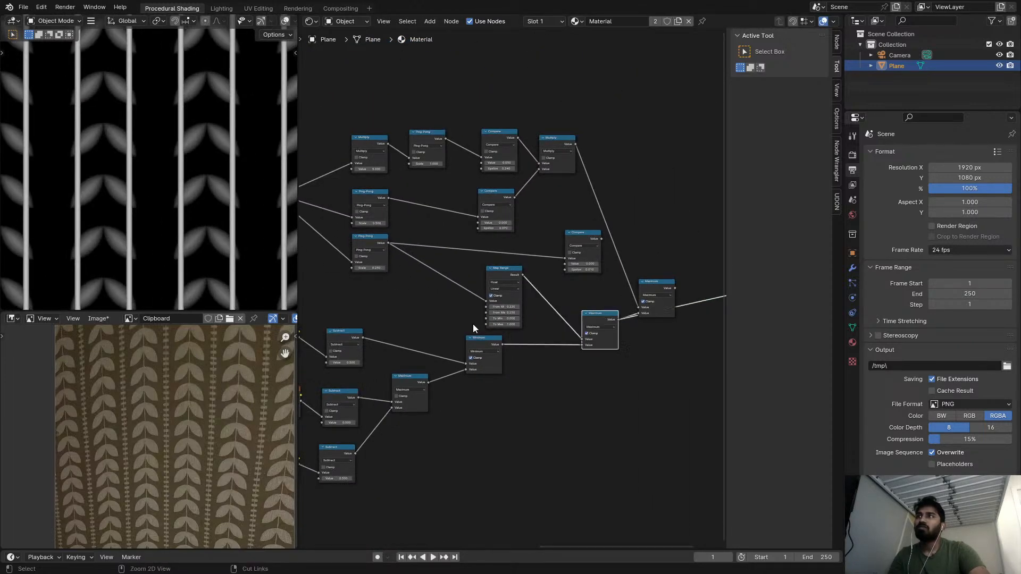
{"action": "key", "text": "ctrl+shift+z"}
{"action": "key", "text": "ctrl+shift+z"}
{"action": "key", "text": "ctrl+shift+z"}
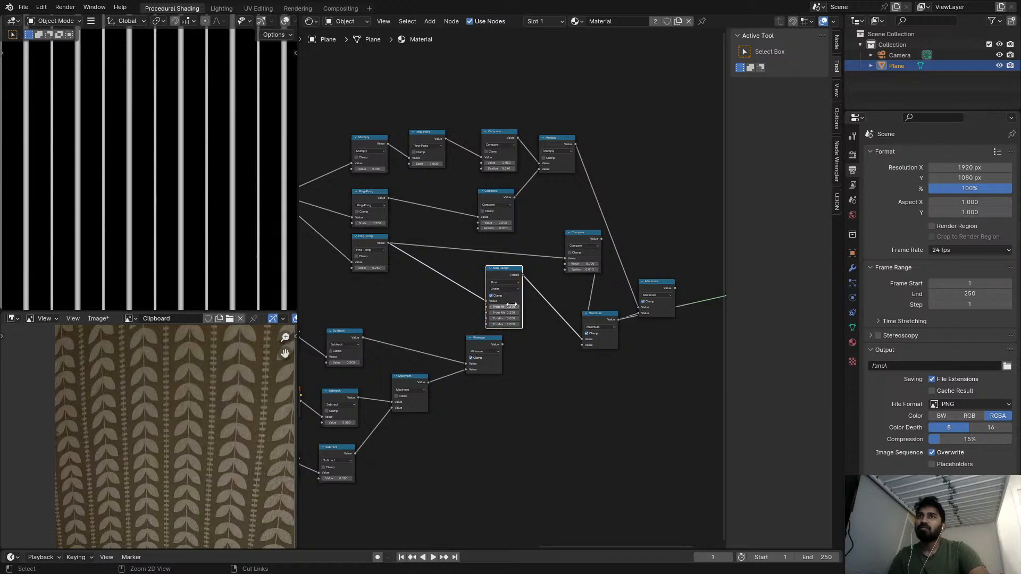
- Connect Minimum to the first and Map Range to the second input of the lower Maximum node, and reposition that node
{"action": "scroll", "coordinate": [546, 274], "scroll_direction": "up", "scroll_amount": 1}
{"action": "scroll", "coordinate": [546, 274], "scroll_direction": "up", "scroll_amount": 1}
{"action": "left_click_drag", "start_coordinate": [607, 327], "coordinate": [640, 333]}
{"action": "left_click_drag", "start_coordinate": [518, 275], "coordinate": [638, 378]}
{"action": "scroll", "coordinate": [638, 378], "scroll_direction": "up", "scroll_amount": 1}
{"action": "middle_click_drag", "start_coordinate": [638, 379], "coordinate": [505, 353]}
{"action": "scroll", "coordinate": [446, 360], "scroll_direction": "up", "scroll_amount": 1}
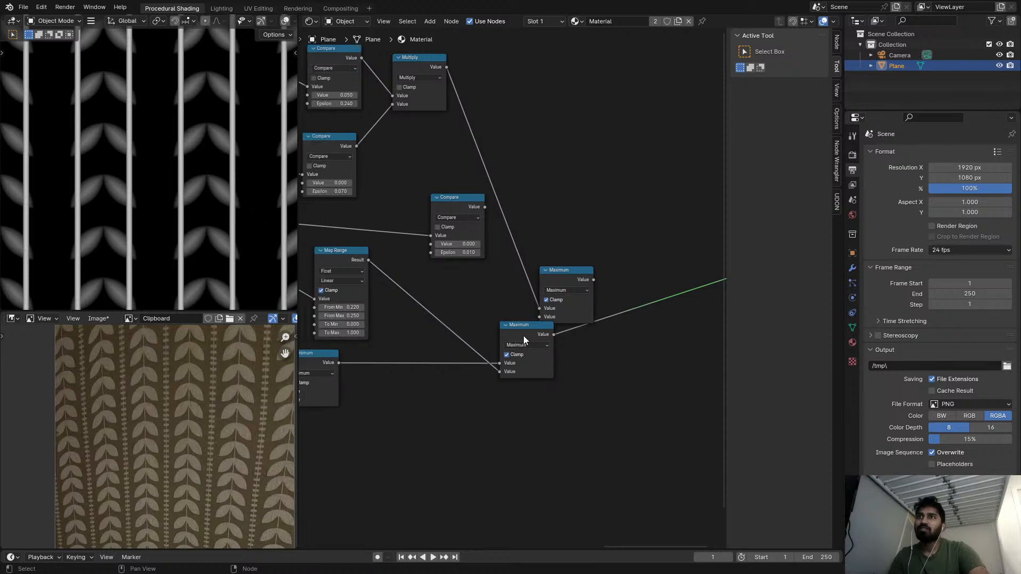
{"action": "left_click_drag", "start_coordinate": [523, 336], "coordinate": [485, 334]}
- Preview the Compare, Map Range and 0.250-scale Ping-Pong outputs in turn to compare the stripes they produce
{"action": "middle_click_drag", "start_coordinate": [363, 288], "coordinate": [419, 298]}
{"action": "scroll", "coordinate": [419, 298], "scroll_direction": "up", "scroll_amount": 2}
{"action": "scroll", "coordinate": [419, 303], "scroll_direction": "up", "scroll_amount": 1}
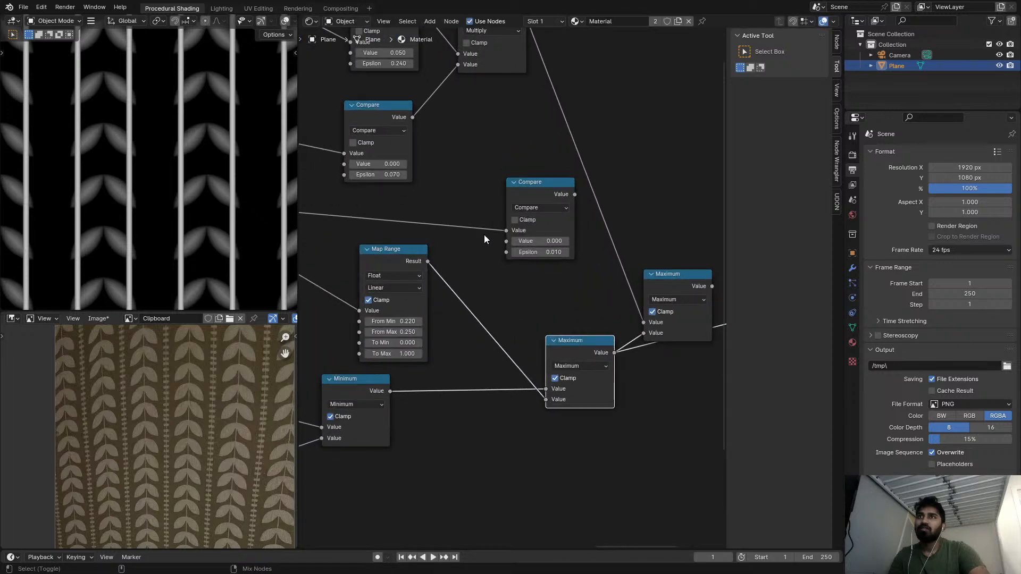
{"action": "left_click", "coordinate": [550, 186], "text": "ctrl+shift"}
{"action": "scroll", "coordinate": [459, 240], "scroll_direction": "up", "scroll_amount": 1}
{"action": "left_click", "coordinate": [430, 263], "text": "ctrl+shift"}
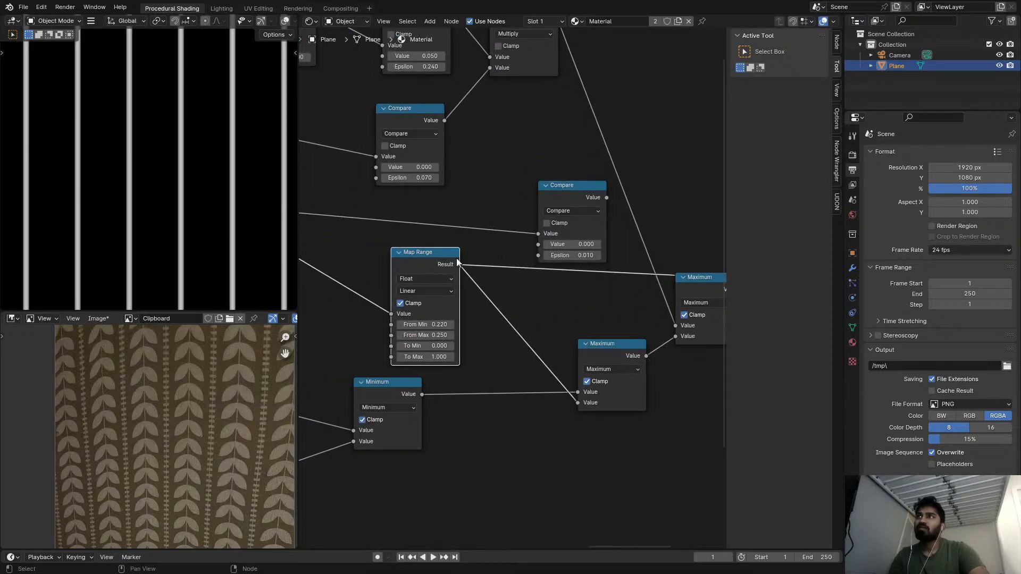
{"action": "left_click", "coordinate": [569, 200], "text": "ctrl+shift"}
{"action": "scroll", "coordinate": [487, 246], "scroll_direction": "down", "scroll_amount": 1}
{"action": "middle_click_drag", "start_coordinate": [487, 247], "coordinate": [599, 256]}
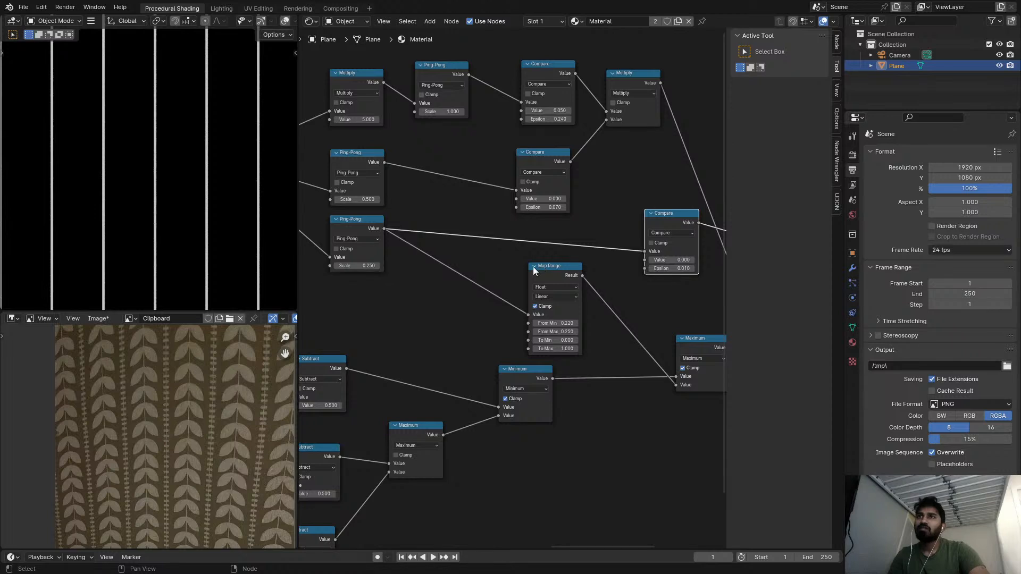
{"action": "left_click", "coordinate": [369, 232], "text": "ctrl+shift"}
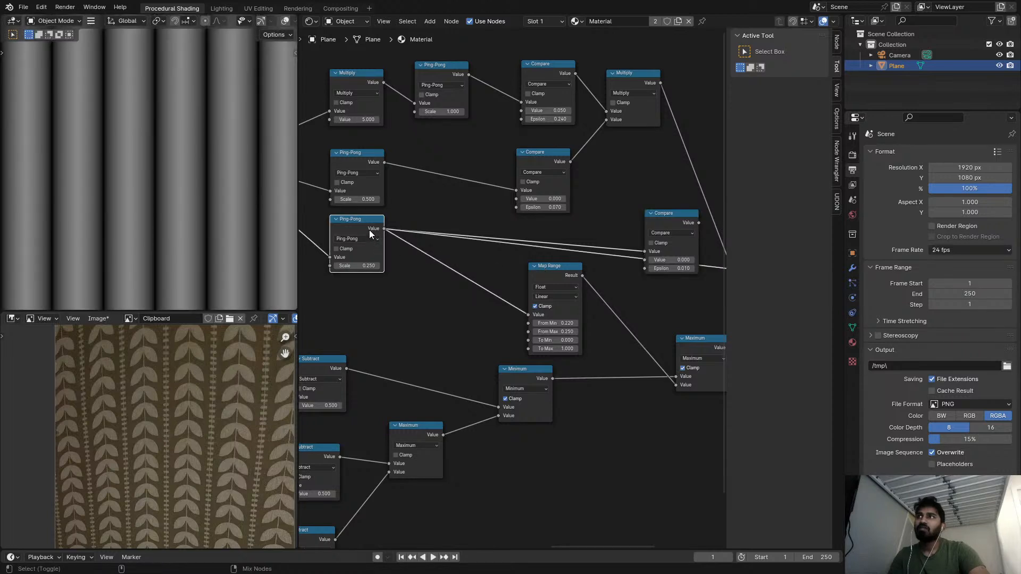
{"action": "left_click", "coordinate": [680, 224], "text": "ctrl+shift"}
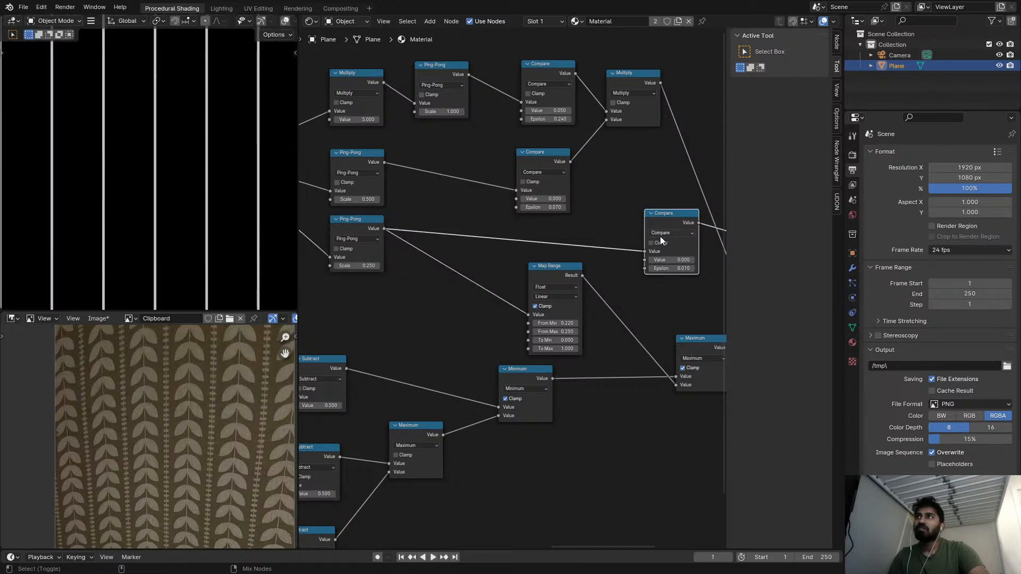
{"action": "left_click", "coordinate": [568, 276], "text": "ctrl+shift"}
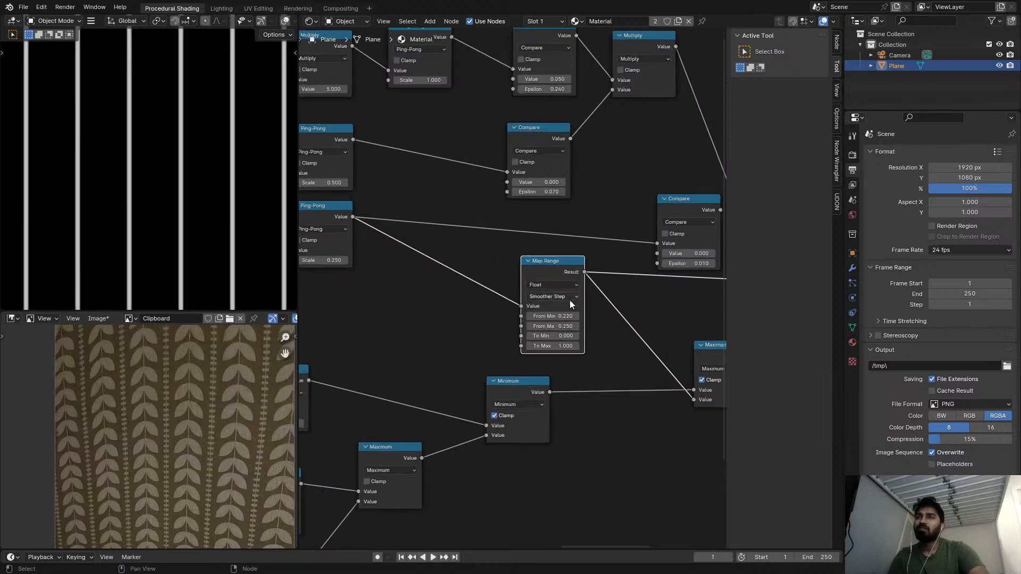
- Preview the Map Range node after the 0.250-scale Ping-Pong and reverse its output with To Min 1 and To Max 0
{"action": "scroll", "coordinate": [572, 325], "scroll_direction": "up", "scroll_amount": 4}
{"action": "scroll", "coordinate": [570, 323], "scroll_direction": "down", "scroll_amount": 3}
{"action": "middle_click_drag", "start_coordinate": [499, 310], "coordinate": [563, 316]}
{"action": "left_click", "coordinate": [373, 214], "text": "ctrl+shift"}
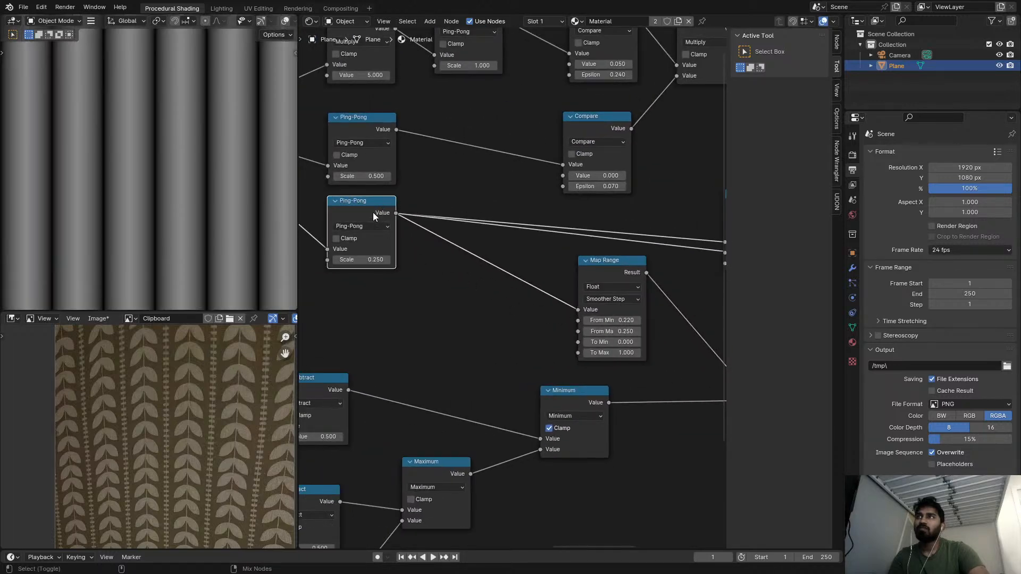
{"action": "left_click", "coordinate": [611, 275], "text": "ctrl+shift"}
{"action": "double_click", "coordinate": [619, 342]}
{"action": "type", "text": "1"}
{"action": "key", "text": "Return"}
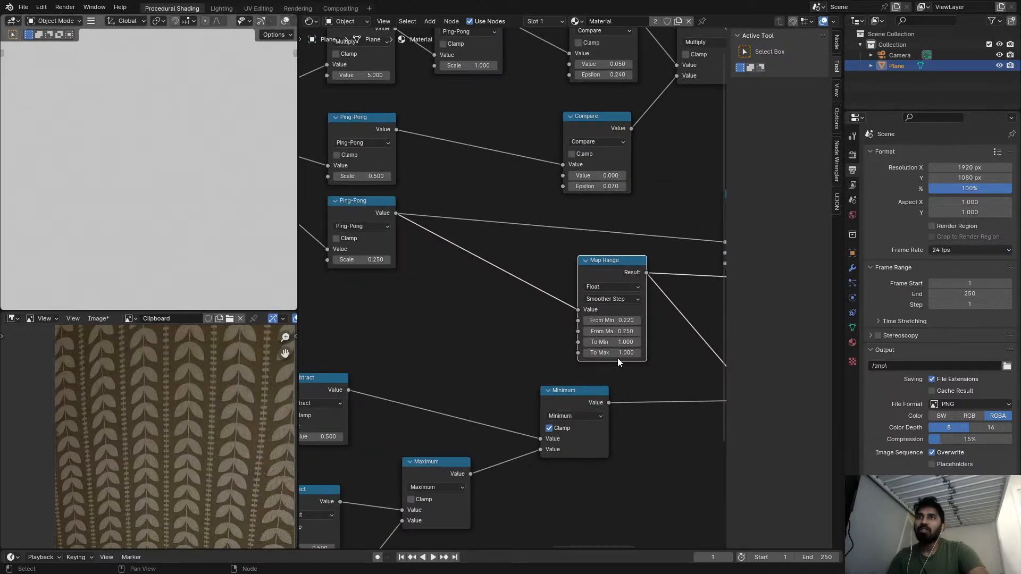
{"action": "double_click", "coordinate": [619, 354]}
{"action": "type", "text": "0"}
{"action": "key", "text": "Return"}
{"action": "scroll", "coordinate": [589, 320], "scroll_direction": "up", "scroll_amount": 2}
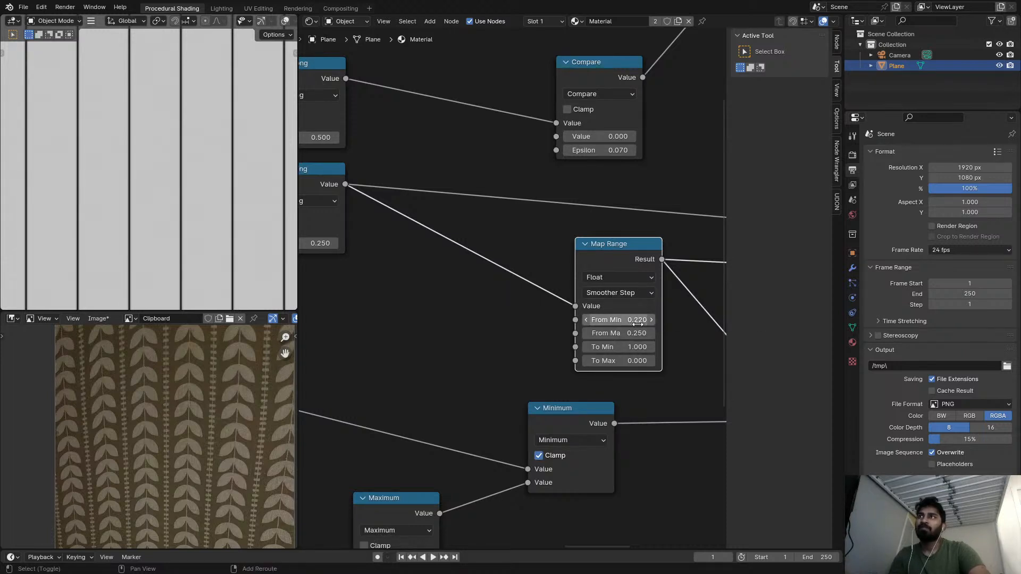
- Set the Map Range node's From Min to 0.280 and From Max to 0.210, and preview the lower Maximum node
{"action": "mouse_move", "coordinate": [637, 333]}
{"action": "left_mouse_down"}
{"action": "mouse_move", "coordinate": [650, 320]}
{"action": "mouse_move", "coordinate": [641, 333]}
{"action": "left_mouse_up"}
{"action": "middle_click_drag", "start_coordinate": [637, 346], "coordinate": [399, 349]}
{"action": "scroll", "coordinate": [398, 348], "scroll_direction": "down", "scroll_amount": 1}
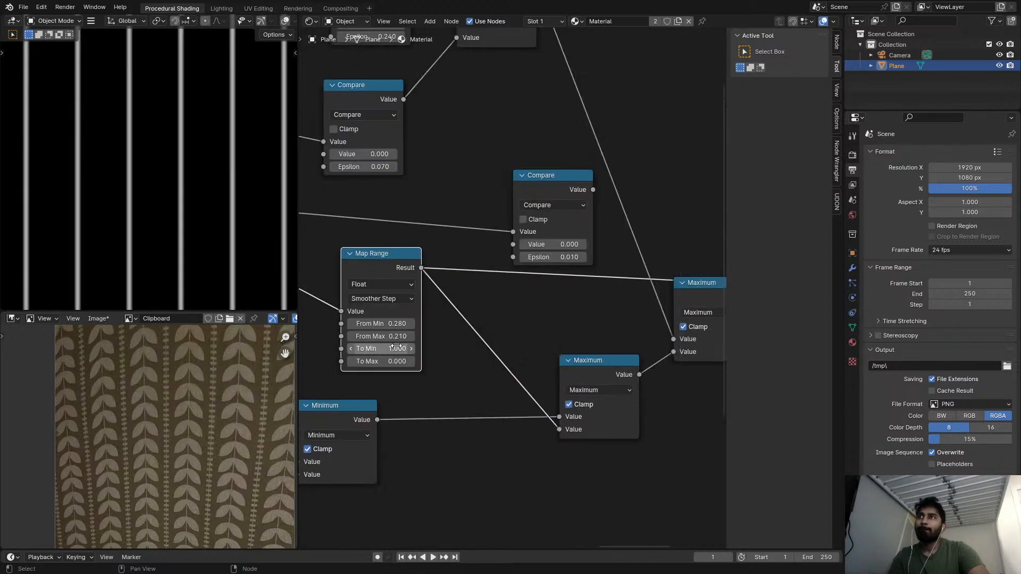
{"action": "left_click", "coordinate": [601, 378], "text": "ctrl+shift"}
{"action": "middle_click_drag", "start_coordinate": [485, 352], "coordinate": [598, 350]}
{"action": "scroll", "coordinate": [599, 350], "scroll_direction": "down", "scroll_amount": 1}
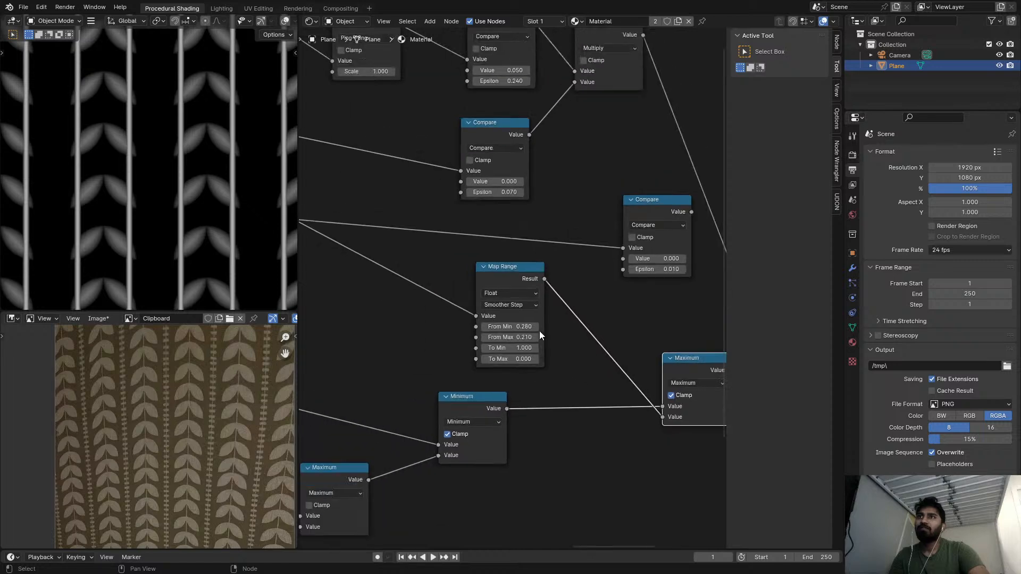
- Connect the 0.010-epsilon Compare node's output to the second input of the lower Maximum node
{"action": "left_click", "coordinate": [518, 279]}
{"action": "middle_click_drag", "start_coordinate": [670, 242], "coordinate": [572, 241]}
{"action": "left_click_drag", "start_coordinate": [595, 212], "coordinate": [566, 417]}
- Preview the 0.250-scale Ping-Pong and the Map Range outputs to examine the stem gradient and its From Min value
{"action": "middle_click_drag", "start_coordinate": [340, 269], "coordinate": [565, 305]}
{"action": "scroll", "coordinate": [565, 305], "scroll_direction": "down", "scroll_amount": 1}
{"action": "scroll", "coordinate": [415, 262], "scroll_direction": "up", "scroll_amount": 1}
{"action": "left_click", "coordinate": [416, 260], "text": "ctrl+shift"}
{"action": "scroll", "coordinate": [239, 183], "scroll_direction": "up", "scroll_amount": 2}
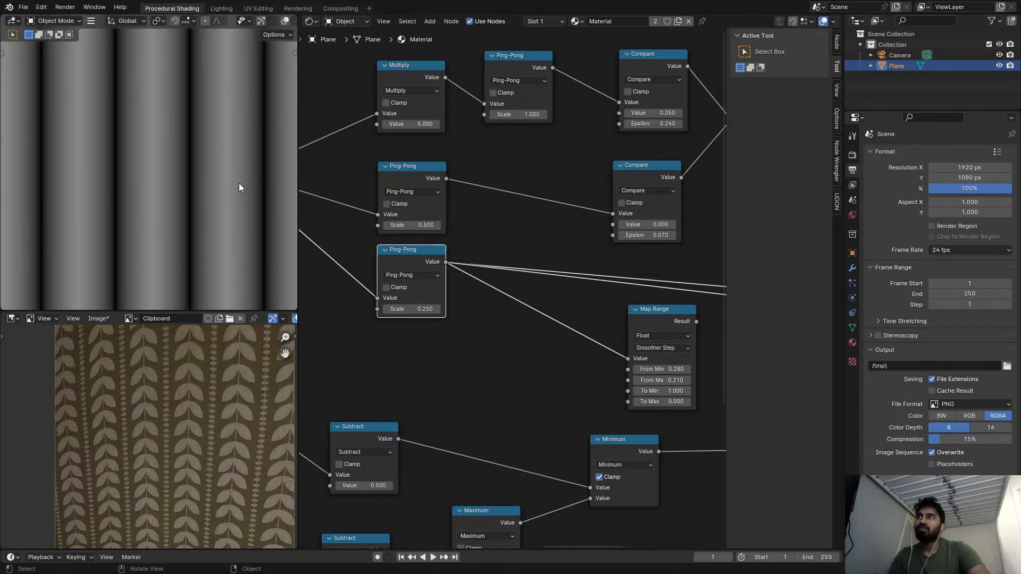
{"action": "middle_click_drag", "start_coordinate": [688, 298], "coordinate": [602, 289]}
{"action": "scroll", "coordinate": [602, 289], "scroll_direction": "up", "scroll_amount": 1}
{"action": "left_click", "coordinate": [586, 310], "text": "ctrl+shift"}
{"action": "left_click_drag", "start_coordinate": [586, 312], "coordinate": [547, 301]}
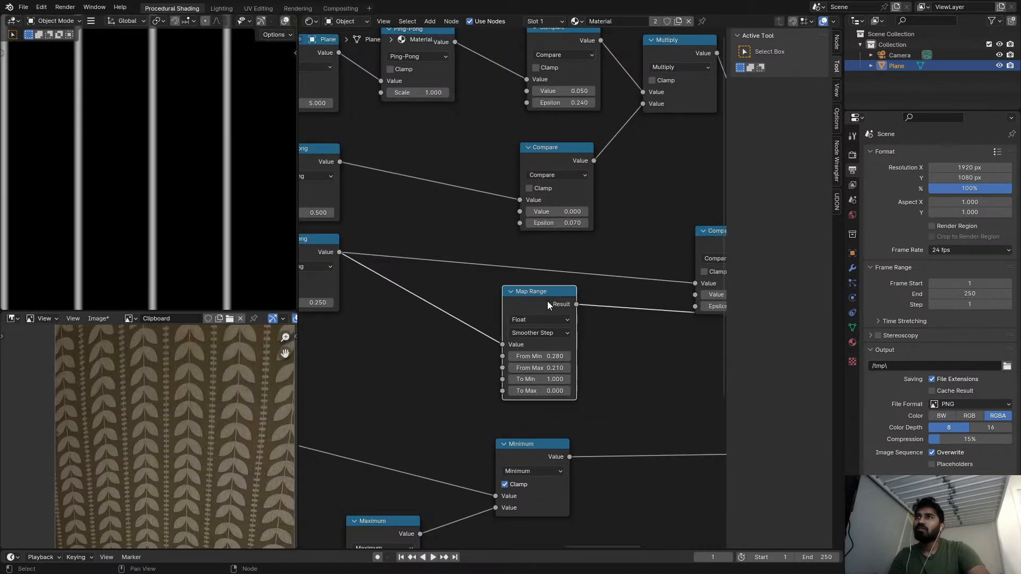
{"action": "scroll", "coordinate": [547, 301], "scroll_direction": "up", "scroll_amount": 1}
{"action": "left_click", "coordinate": [571, 360]}
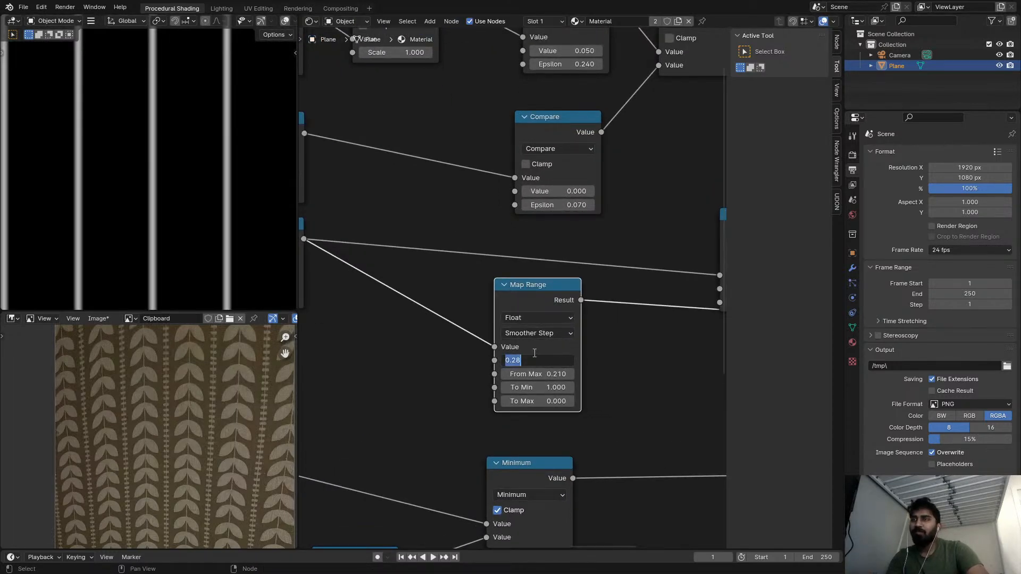
{"action": "key", "text": "Return"}
{"action": "scroll", "coordinate": [494, 298], "scroll_direction": "down", "scroll_amount": 1}
- Duplicate the 0.250-scale Ping-Pong node between it and Map Range, and switch the copy to Multiply with value 4
{"action": "left_click", "coordinate": [338, 257]}
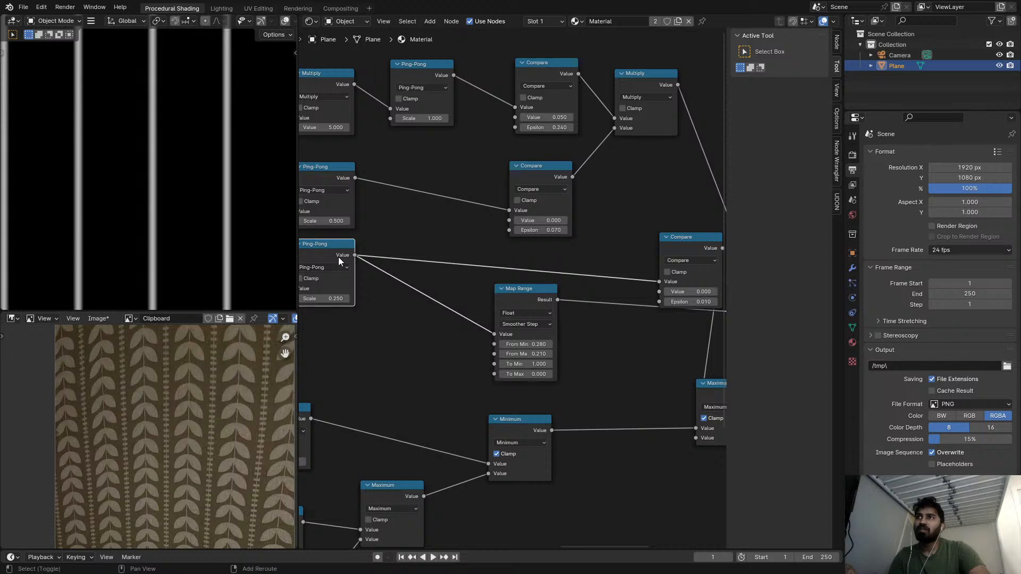
{"action": "key", "text": "shift+d"}
{"action": "left_click", "coordinate": [436, 302]}
{"action": "left_click", "coordinate": [439, 312]}
{"action": "left_click", "coordinate": [413, 356]}
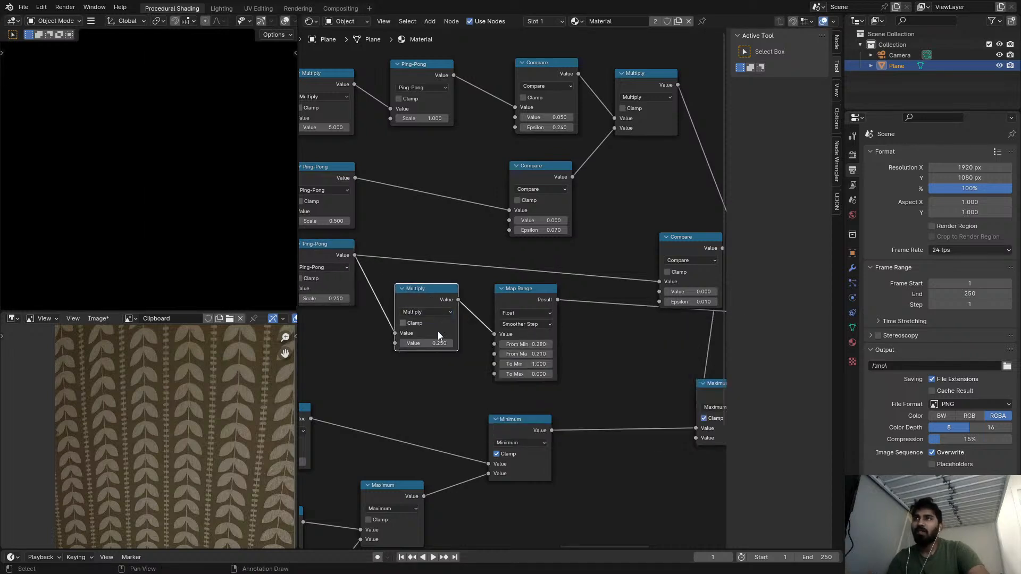
{"action": "double_click", "coordinate": [425, 343]}
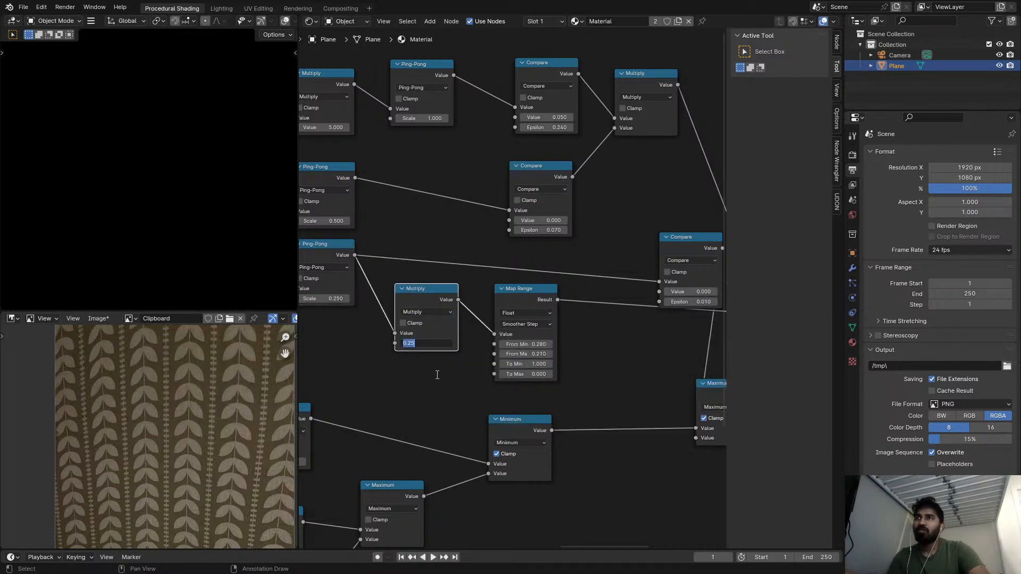
{"action": "type", "text": "4"}
{"action": "key", "text": "Return"}
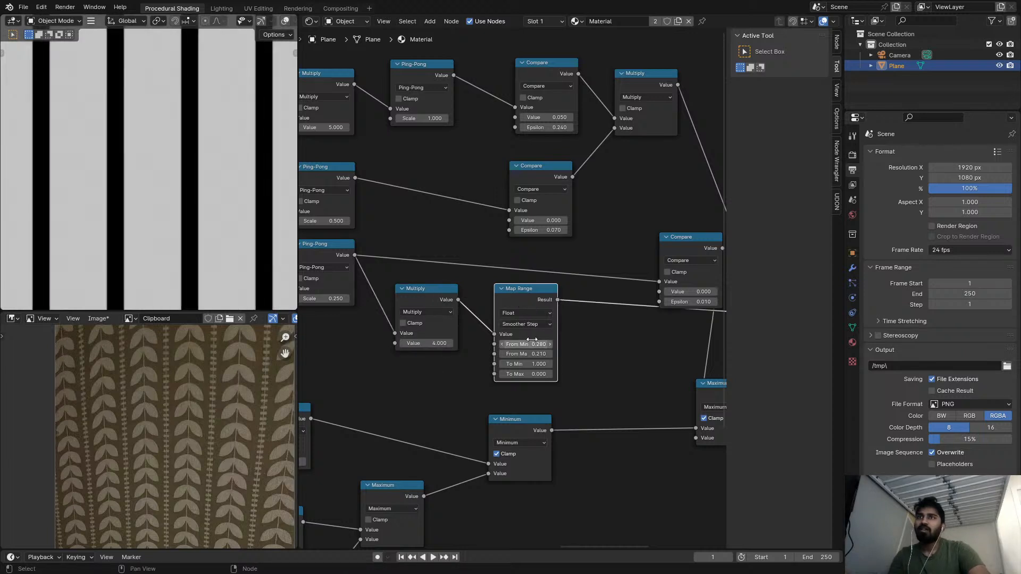
- Set the Map Range node's From Min to 0 and From Max to 1
{"action": "double_click", "coordinate": [525, 344]}
{"action": "type", "text": "0"}
{"action": "key", "text": "Return"}
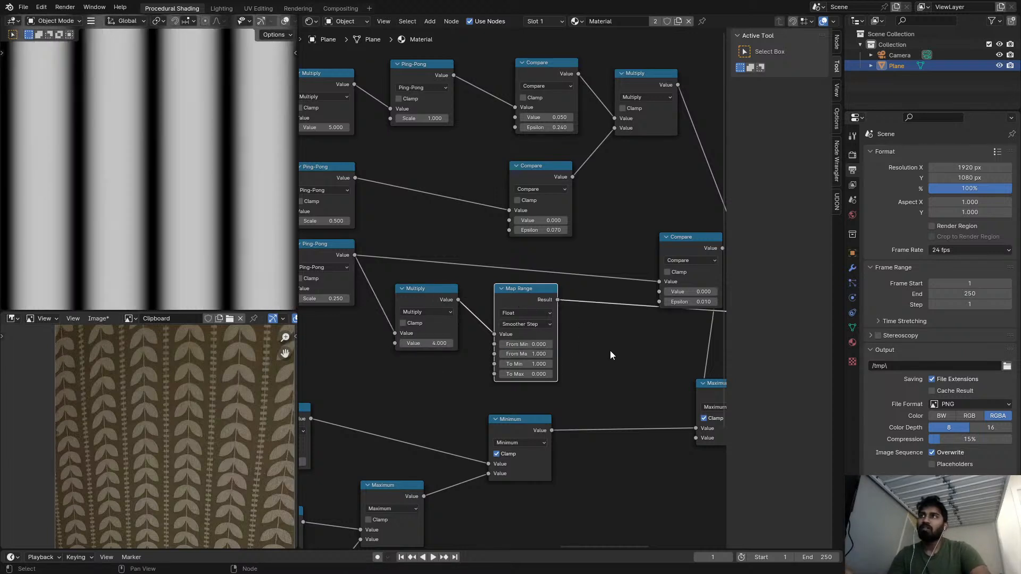
{"action": "middle_click_drag", "start_coordinate": [610, 350], "coordinate": [592, 337]}
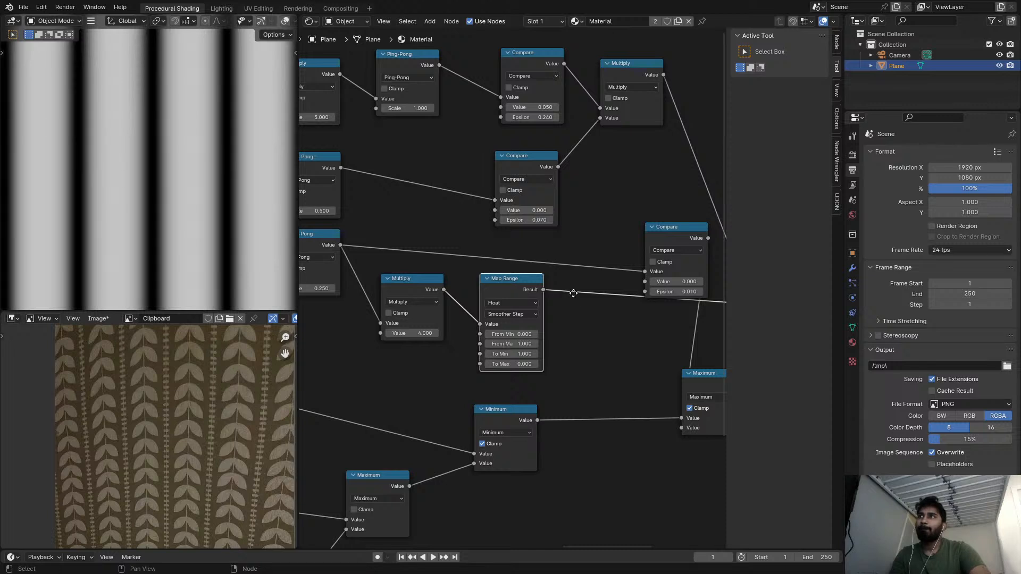
{"action": "middle_click_drag", "start_coordinate": [526, 320], "coordinate": [473, 325]}
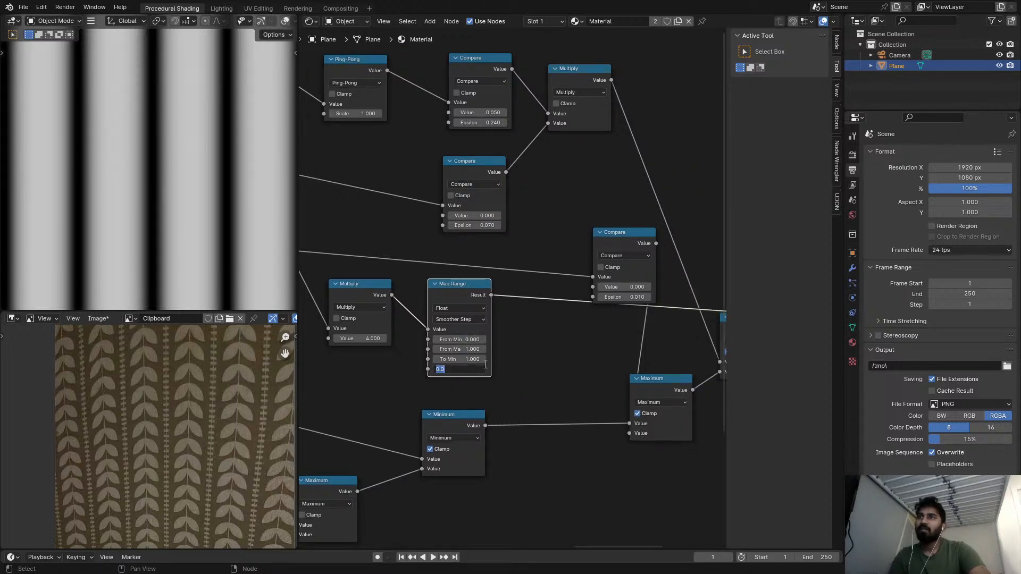
- Preview the Minimum, Map Range and 0.010-epsilon Compare outputs to compare the leaf and stem shading
{"action": "scroll", "coordinate": [532, 362], "scroll_direction": "down", "scroll_amount": 2}
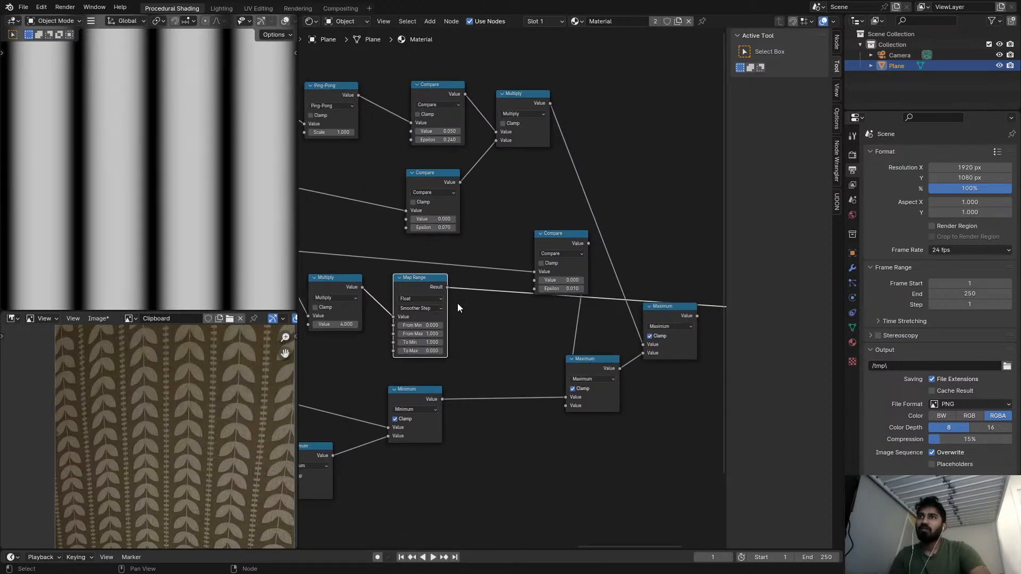
{"action": "left_click", "coordinate": [428, 395], "text": "ctrl+shift"}
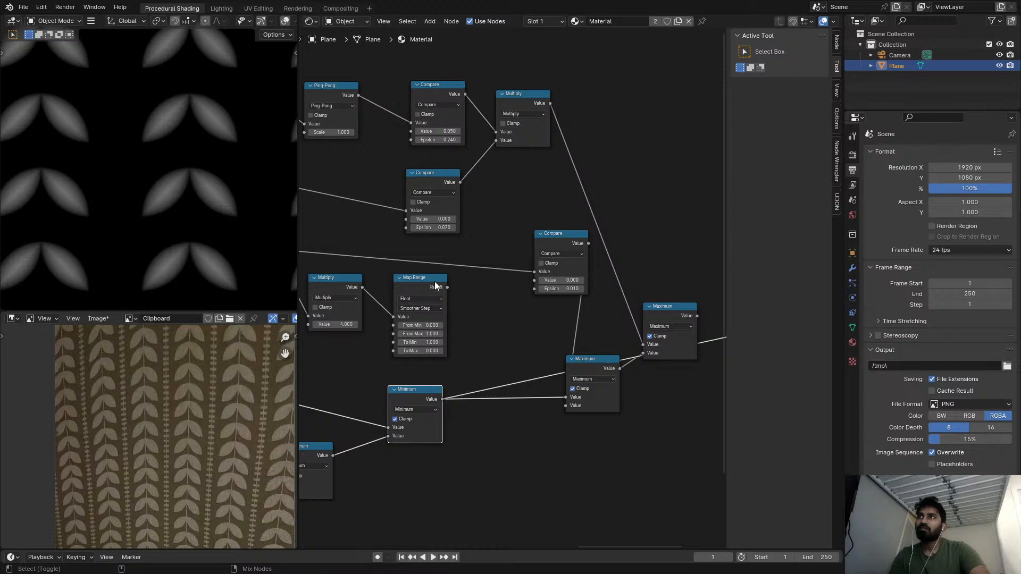
{"action": "left_click", "coordinate": [434, 282], "text": "ctrl+shift"}
{"action": "left_click", "coordinate": [423, 403], "text": "ctrl+shift"}
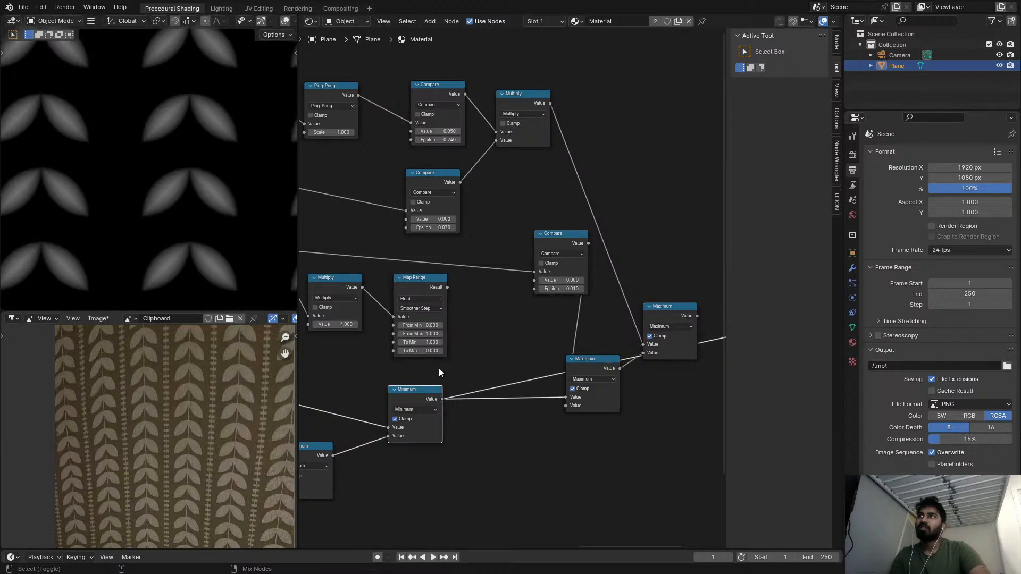
{"action": "left_click", "coordinate": [558, 243], "text": "ctrl+shift"}
{"action": "middle_click_drag", "start_coordinate": [519, 265], "coordinate": [547, 267]}
{"action": "scroll", "coordinate": [505, 264], "scroll_direction": "up", "scroll_amount": 1}
{"action": "scroll", "coordinate": [466, 321], "scroll_direction": "up", "scroll_amount": 1}
{"action": "middle_click_drag", "start_coordinate": [440, 318], "coordinate": [521, 320]}
{"action": "scroll", "coordinate": [467, 324], "scroll_direction": "up", "scroll_amount": 1}
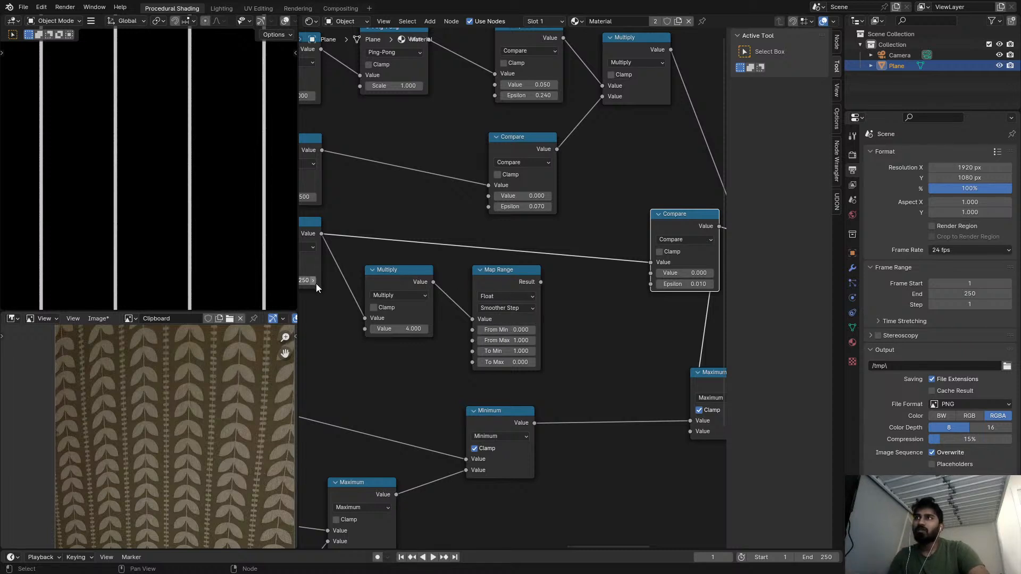
{"action": "middle_click_drag", "start_coordinate": [384, 285], "coordinate": [399, 283]}
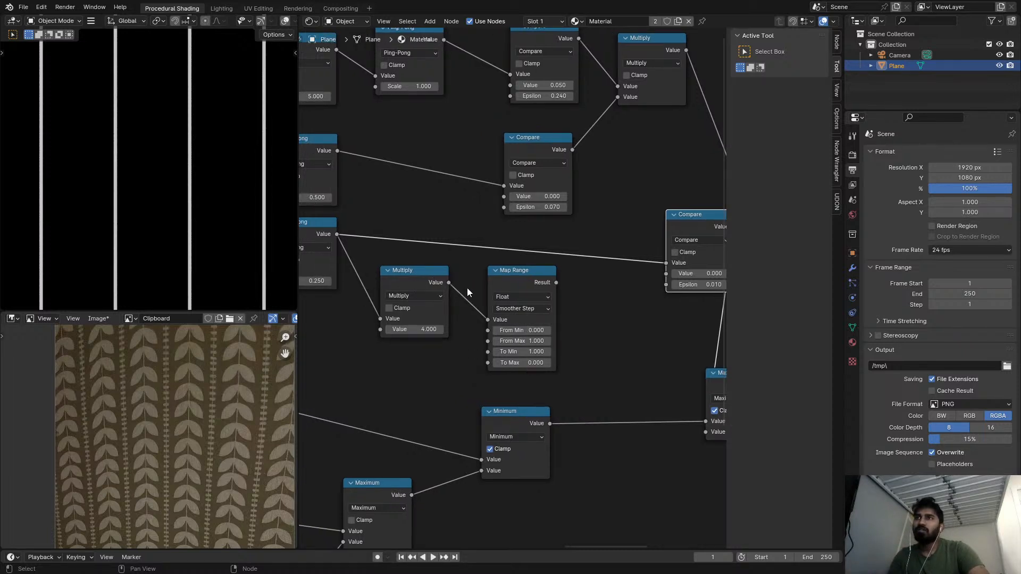
- Delete the Map Range node and move the 4.000 Multiply node into its place
{"action": "left_click", "coordinate": [507, 290]}
{"action": "key", "text": "ctrl+x"}
{"action": "left_click_drag", "start_coordinate": [427, 289], "coordinate": [518, 281]}
- Switch the repositioned Multiply node to Subtract and set its value to 0.220
{"action": "left_click", "coordinate": [490, 292]}
{"action": "left_click", "coordinate": [495, 281]}
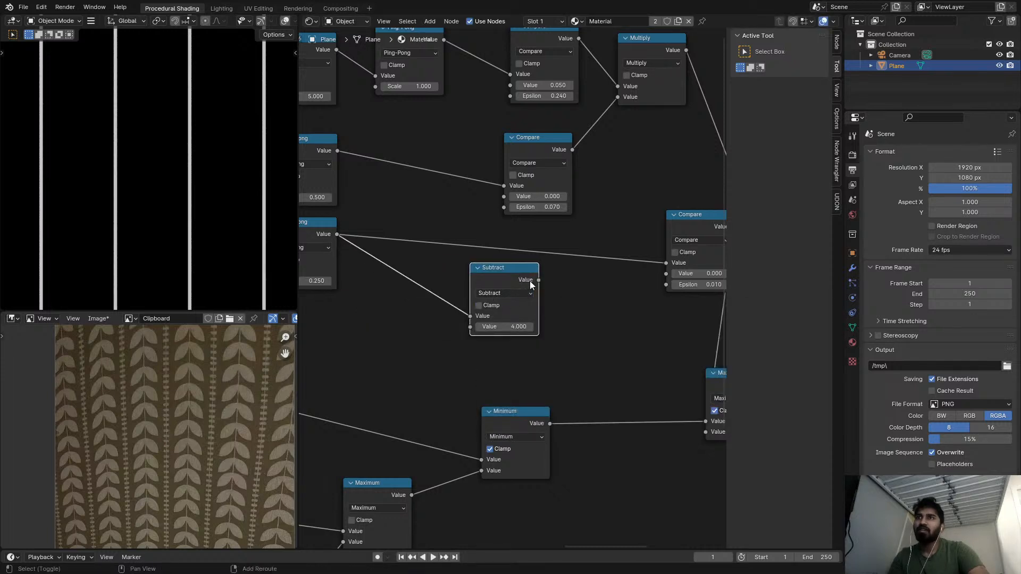
{"action": "mouse_move", "coordinate": [518, 327]}
{"action": "left_mouse_down"}
{"action": "mouse_move", "coordinate": [534, 326]}
{"action": "mouse_move", "coordinate": [503, 327]}
{"action": "mouse_move", "coordinate": [514, 326]}
{"action": "left_mouse_up"}
- Duplicate the Subtract node, place the copy after it in the chain, and switch the copy to Divide
{"action": "scroll", "coordinate": [503, 276], "scroll_direction": "up", "scroll_amount": 1}
{"action": "key", "text": "shift+d"}
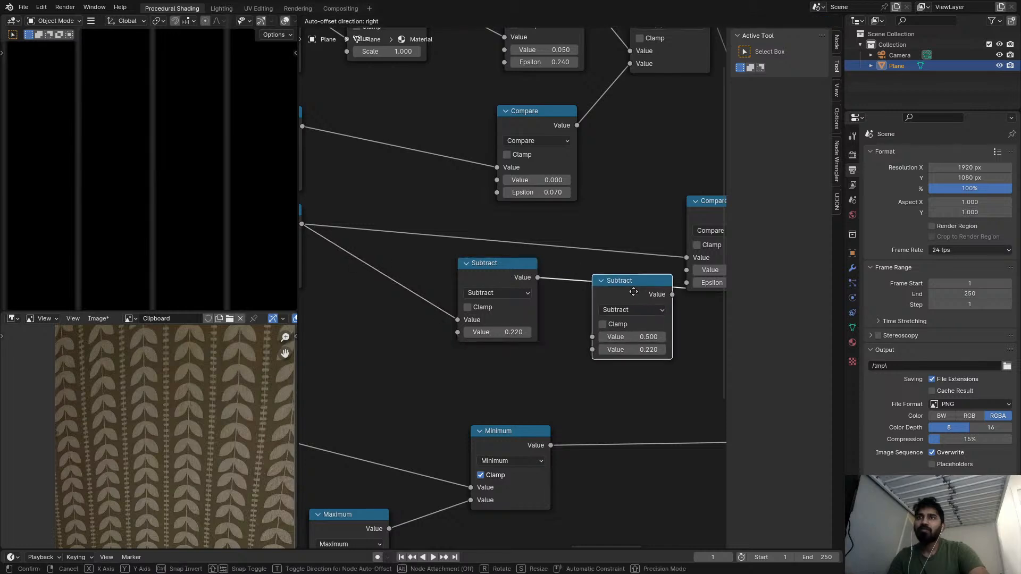
{"action": "left_click", "coordinate": [630, 291]}
{"action": "left_click", "coordinate": [628, 305]}
{"action": "key", "text": "d"}
- Undo the Divide node's link to the lower Maximum's first input and connect it to the second input instead
{"action": "middle_click_drag", "start_coordinate": [618, 302], "coordinate": [360, 258]}
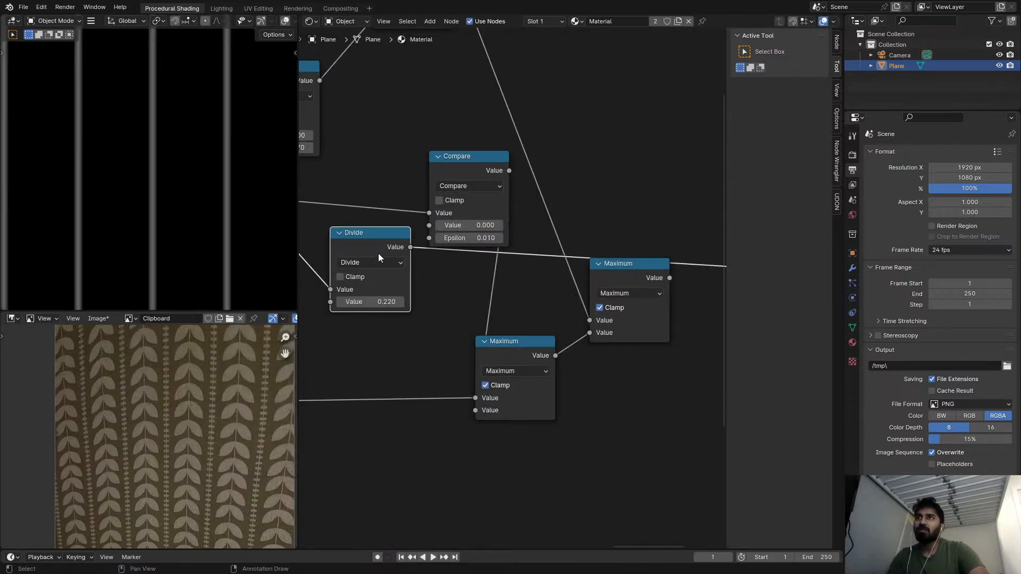
{"action": "right_click_drag", "start_coordinate": [382, 248], "coordinate": [478, 406], "text": "alt"}
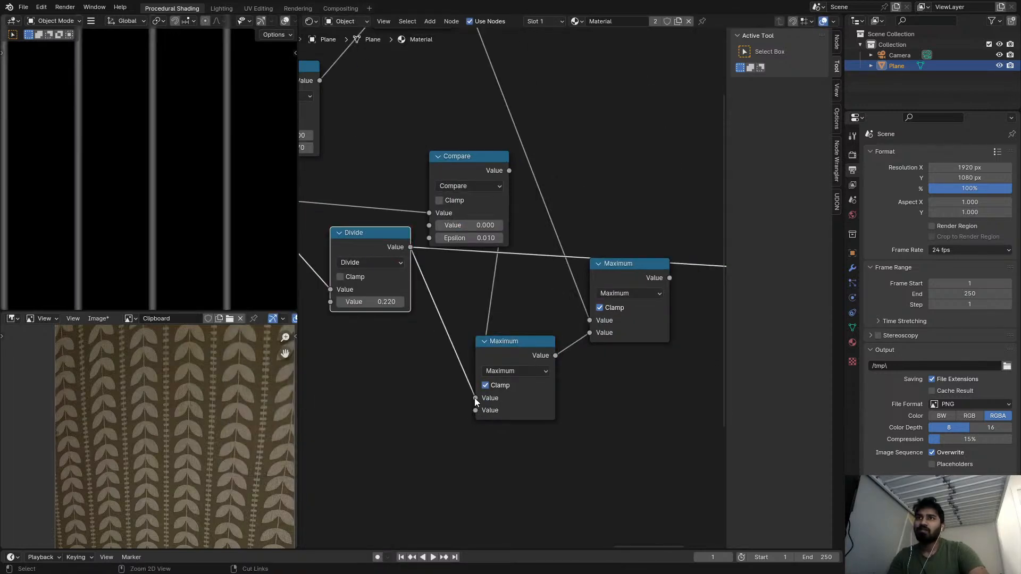
{"action": "key", "text": "ctrl+z"}
{"action": "left_click_drag", "start_coordinate": [410, 247], "coordinate": [475, 410]}
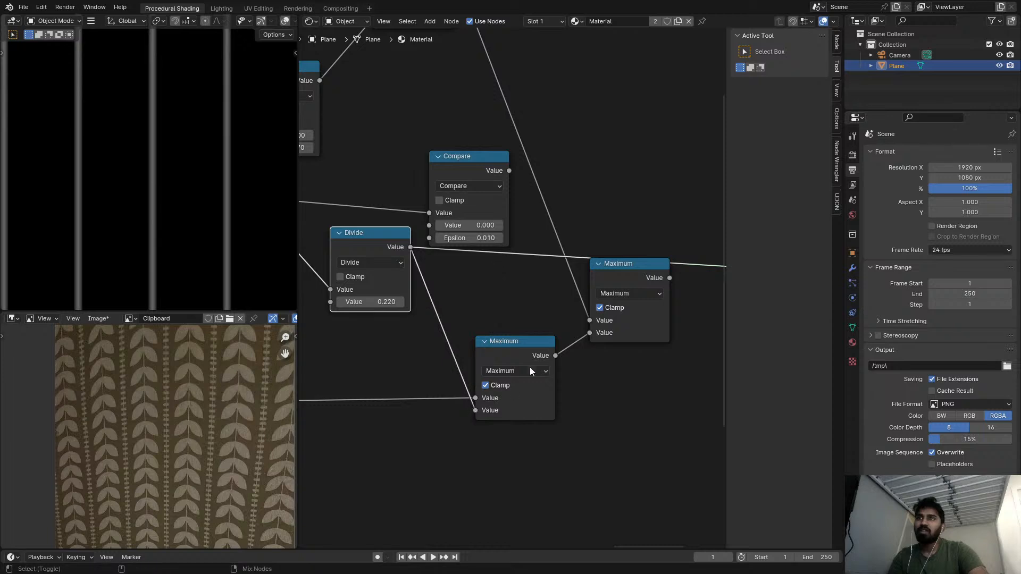
- Preview the lower Maximum node and turn off its Clamp option
{"action": "left_click", "coordinate": [526, 355], "text": "ctrl+shift"}
{"action": "scroll", "coordinate": [480, 399], "scroll_direction": "up", "scroll_amount": 1}
{"action": "left_click", "coordinate": [484, 385]}
{"action": "middle_click_drag", "start_coordinate": [433, 353], "coordinate": [483, 356]}
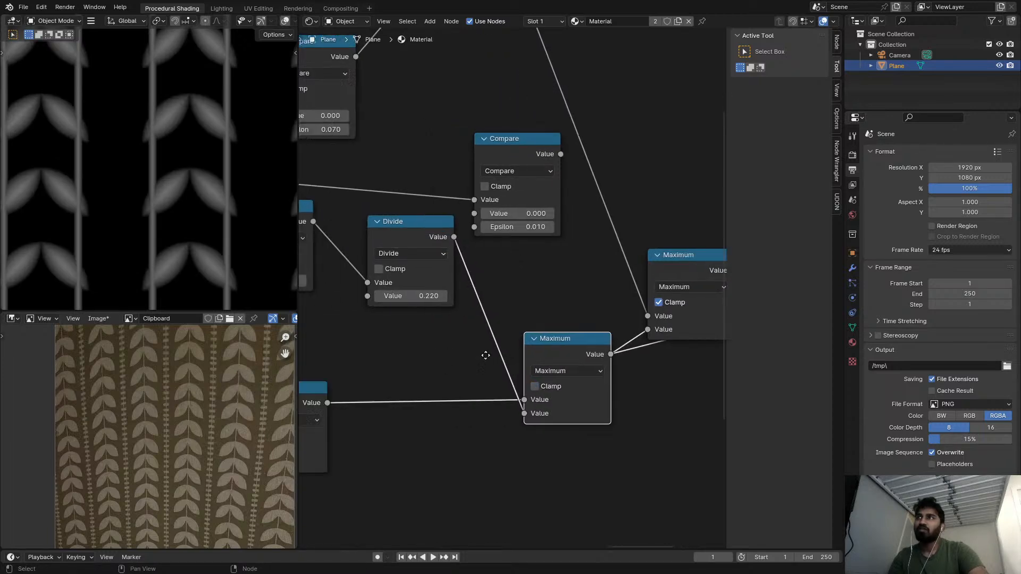
- Feed the Ping-Pong into Subtract's second input with 0.030 as its first value, and set Divide's value to 0.300
{"action": "middle_click_drag", "start_coordinate": [372, 288], "coordinate": [490, 313]}
{"action": "left_click_drag", "start_coordinate": [385, 305], "coordinate": [319, 293], "text": "shift"}
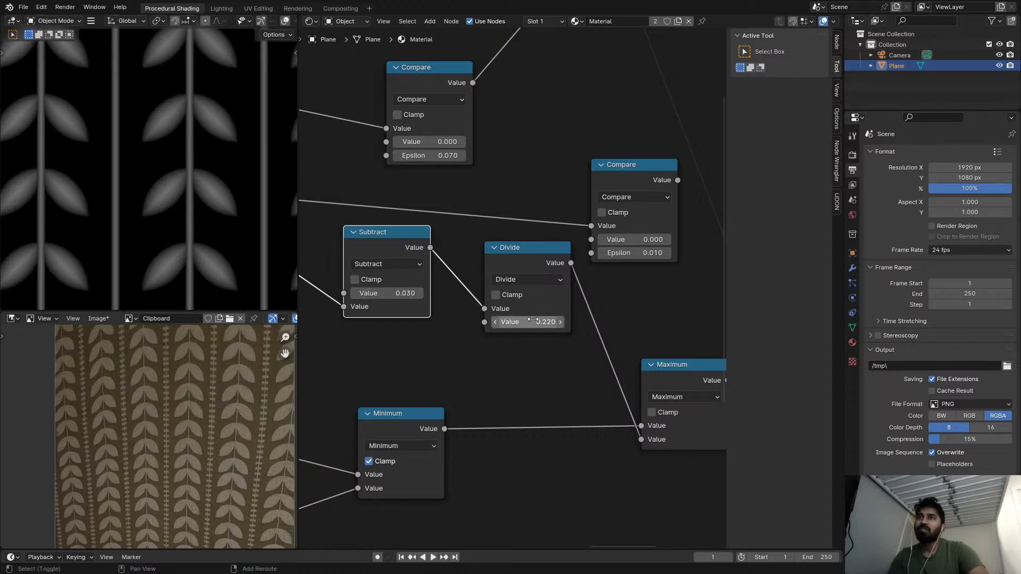
{"action": "left_click_drag", "start_coordinate": [532, 321], "coordinate": [559, 321]}
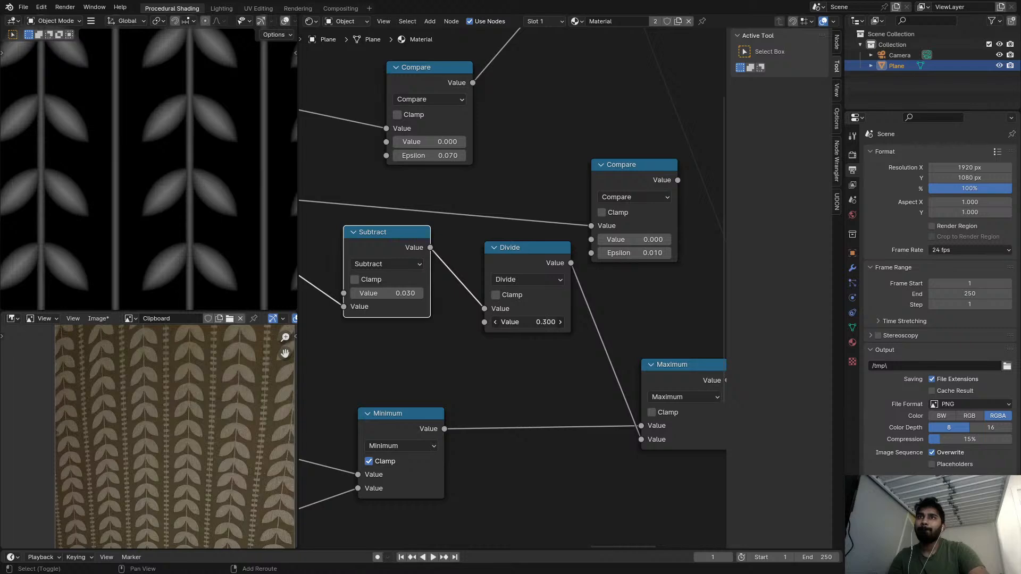
{"action": "left_click_drag", "start_coordinate": [553, 321], "coordinate": [552, 321]}
- Delete the unused Compare node with epsilon 0.010
{"action": "scroll", "coordinate": [164, 209], "scroll_direction": "down", "scroll_amount": 3}
{"action": "scroll", "coordinate": [328, 197], "scroll_direction": "down", "scroll_amount": 1}
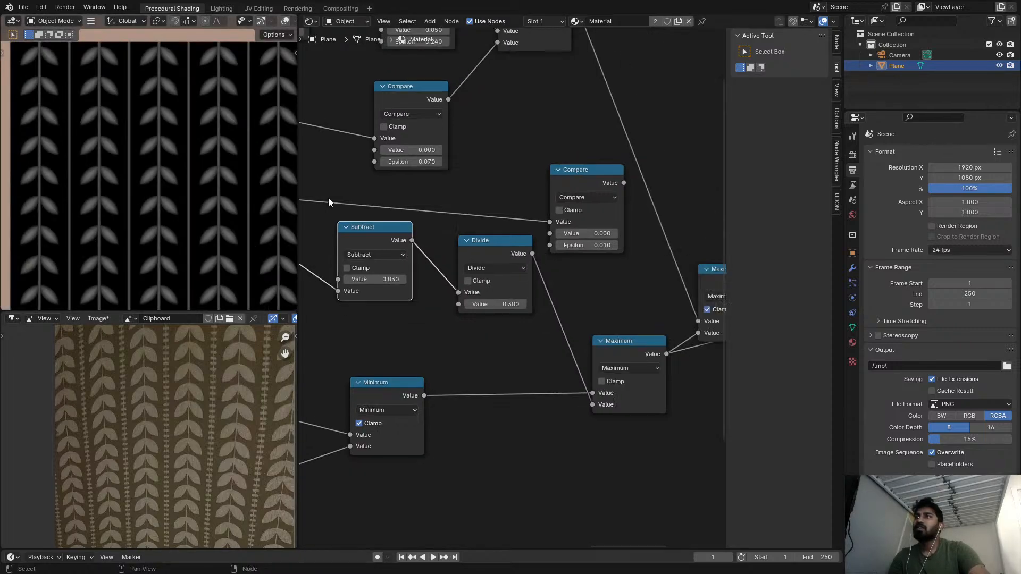
{"action": "scroll", "coordinate": [477, 205], "scroll_direction": "down", "scroll_amount": 4}
{"action": "scroll", "coordinate": [556, 215], "scroll_direction": "down", "scroll_amount": 2}
{"action": "middle_click_drag", "start_coordinate": [579, 205], "coordinate": [537, 244]}
{"action": "scroll", "coordinate": [537, 244], "scroll_direction": "up", "scroll_amount": 1}
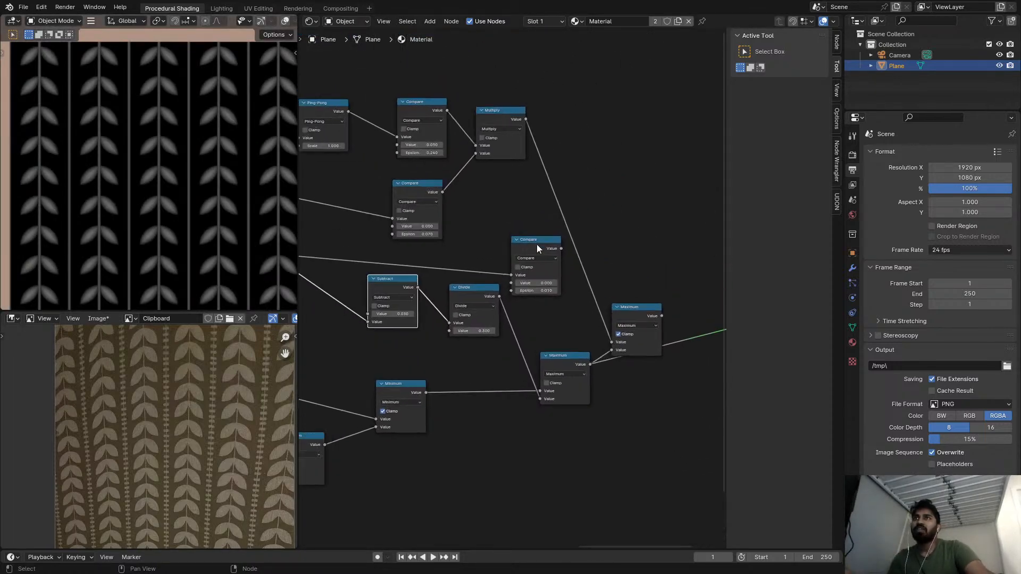
{"action": "left_click", "coordinate": [537, 245]}
{"action": "key", "text": "x"}
- Preview the final Maximum node, shift it slightly, and turn off its Clamp option
{"action": "scroll", "coordinate": [488, 222], "scroll_direction": "down", "scroll_amount": 1}
{"action": "middle_click_drag", "start_coordinate": [487, 222], "coordinate": [455, 237]}
{"action": "scroll", "coordinate": [532, 266], "scroll_direction": "up", "scroll_amount": 1}
{"action": "left_click", "coordinate": [608, 327], "text": "ctrl+shift"}
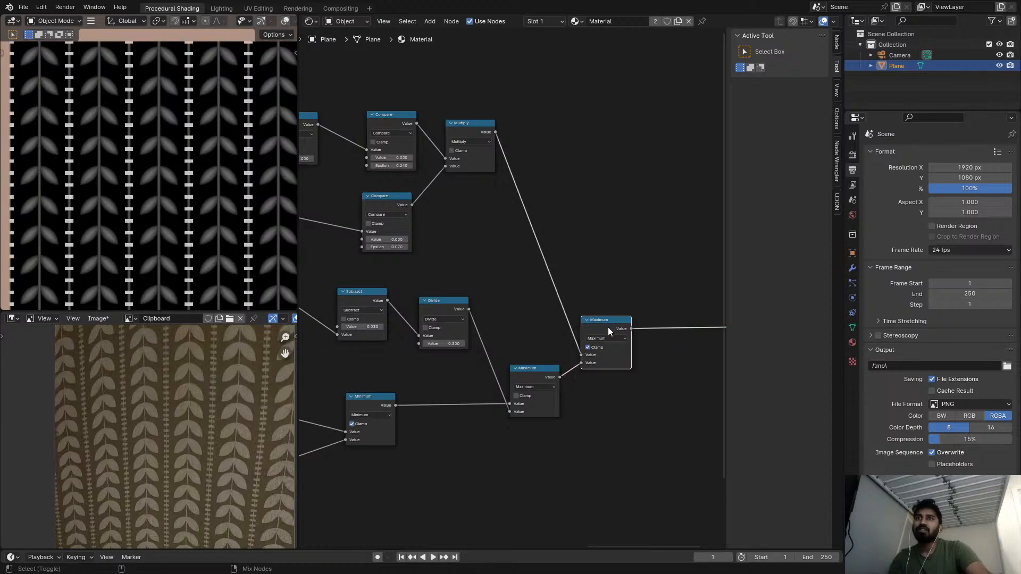
{"action": "left_click_drag", "start_coordinate": [608, 327], "coordinate": [623, 313]}
{"action": "scroll", "coordinate": [585, 351], "scroll_direction": "up", "scroll_amount": 2}
{"action": "left_click", "coordinate": [608, 327]}
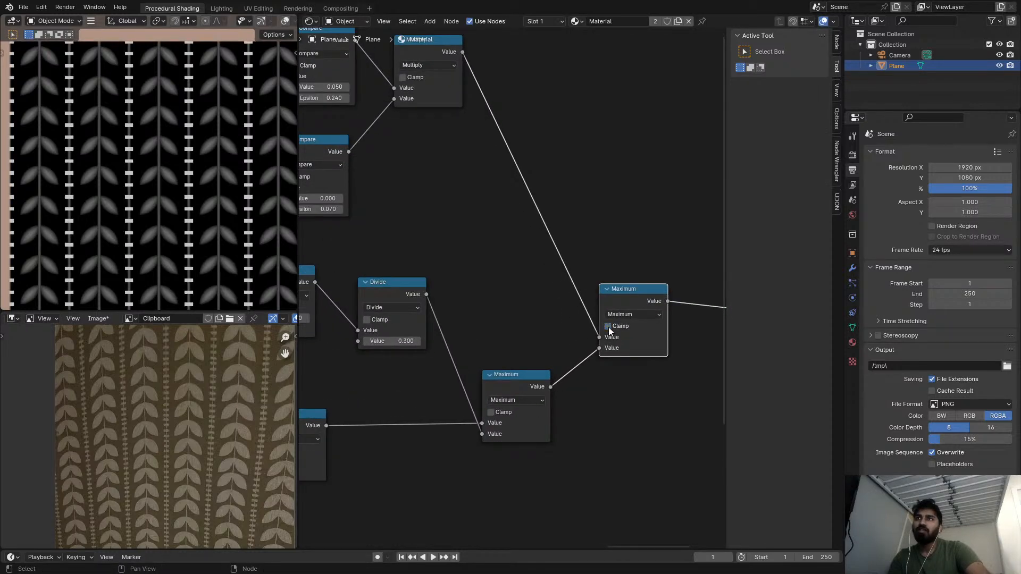
- Preview the 1.000-scale Ping-Pong and its Compare node to examine the horizontal bars crossing the stems
{"action": "middle_click_drag", "start_coordinate": [516, 290], "coordinate": [664, 359]}
{"action": "scroll", "coordinate": [565, 312], "scroll_direction": "down", "scroll_amount": 1}
{"action": "scroll", "coordinate": [485, 218], "scroll_direction": "up", "scroll_amount": 1}
{"action": "middle_click_drag", "start_coordinate": [485, 218], "coordinate": [543, 240]}
{"action": "scroll", "coordinate": [188, 149], "scroll_direction": "up", "scroll_amount": 9}
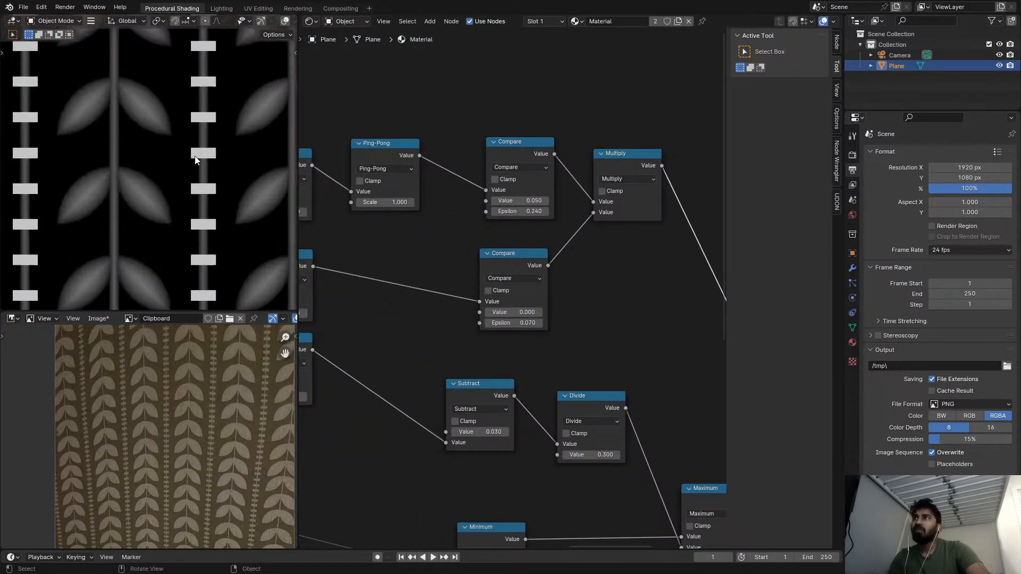
{"action": "middle_click_drag", "start_coordinate": [396, 203], "coordinate": [590, 238]}
{"action": "scroll", "coordinate": [490, 235], "scroll_direction": "up", "scroll_amount": 1}
{"action": "scroll", "coordinate": [490, 235], "scroll_direction": "up", "scroll_amount": 1}
{"action": "scroll", "coordinate": [452, 224], "scroll_direction": "down", "scroll_amount": 4, "text": "ctrl"}
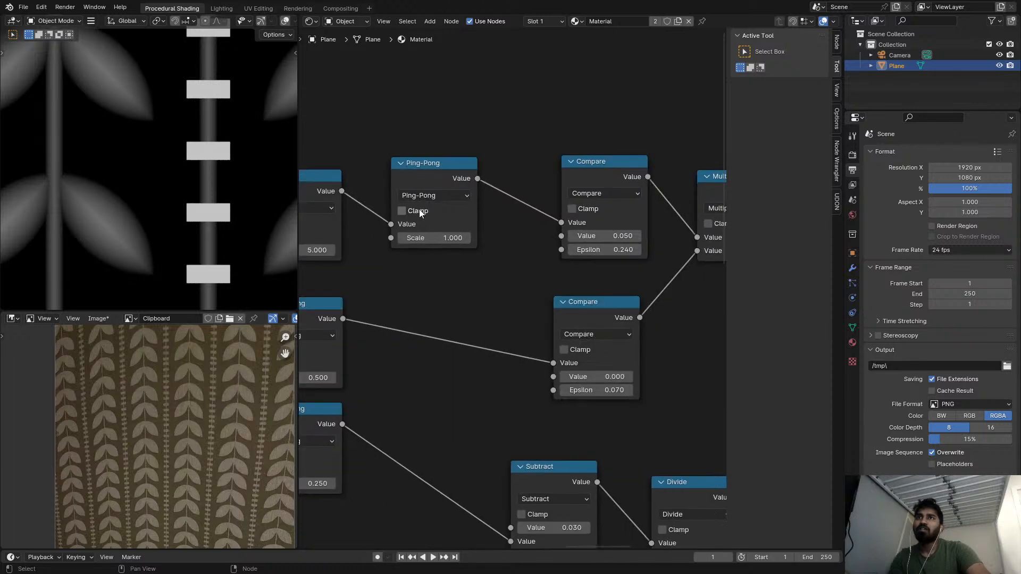
{"action": "left_click", "coordinate": [437, 179], "text": "ctrl+shift"}
{"action": "left_click", "coordinate": [595, 187], "text": "ctrl+shift"}
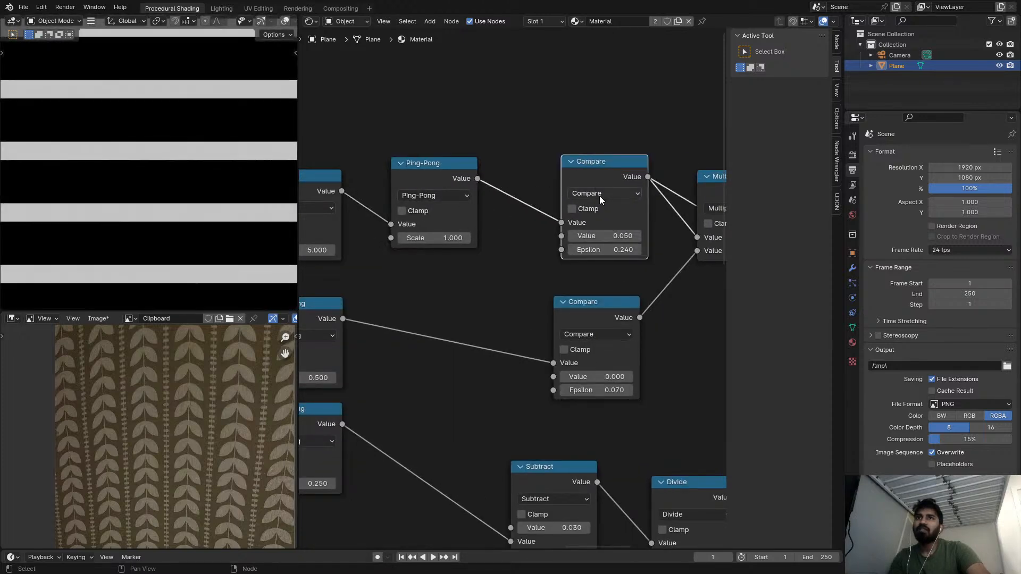
- Dissolve the Compare node after the 1.000-scale Ping-Pong and place a copy of the Subtract and Divide pair above it
{"action": "key", "text": "ctrl+x"}
{"action": "scroll", "coordinate": [585, 214], "scroll_direction": "down", "scroll_amount": 3}
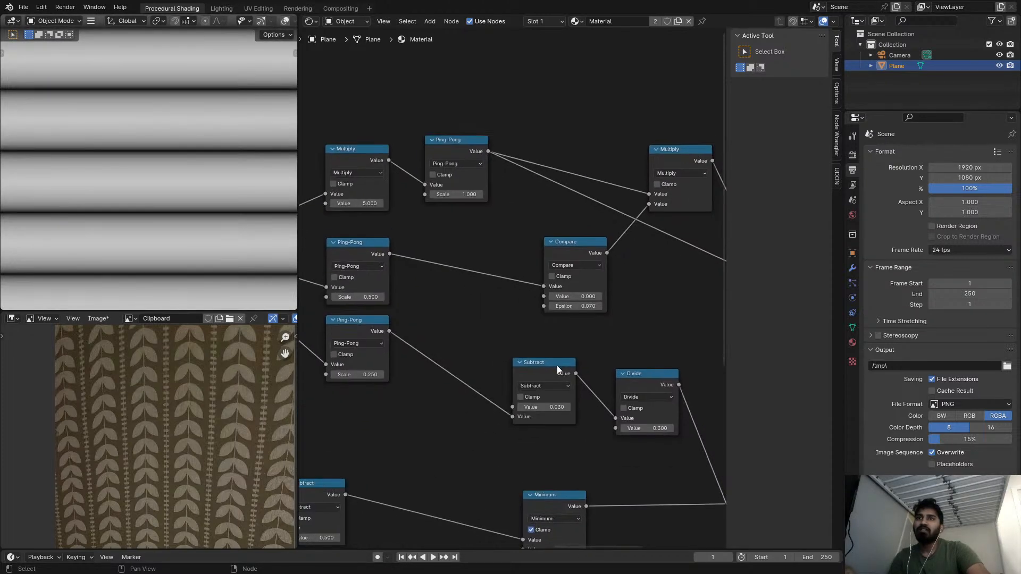
{"action": "mouse_move", "coordinate": [557, 365]}
{"action": "left_mouse_down"}
{"action": "mouse_move", "coordinate": [646, 387]}
{"action": "mouse_move", "coordinate": [558, 376]}
{"action": "left_mouse_up"}
{"action": "left_click", "coordinate": [656, 384], "text": "shift"}
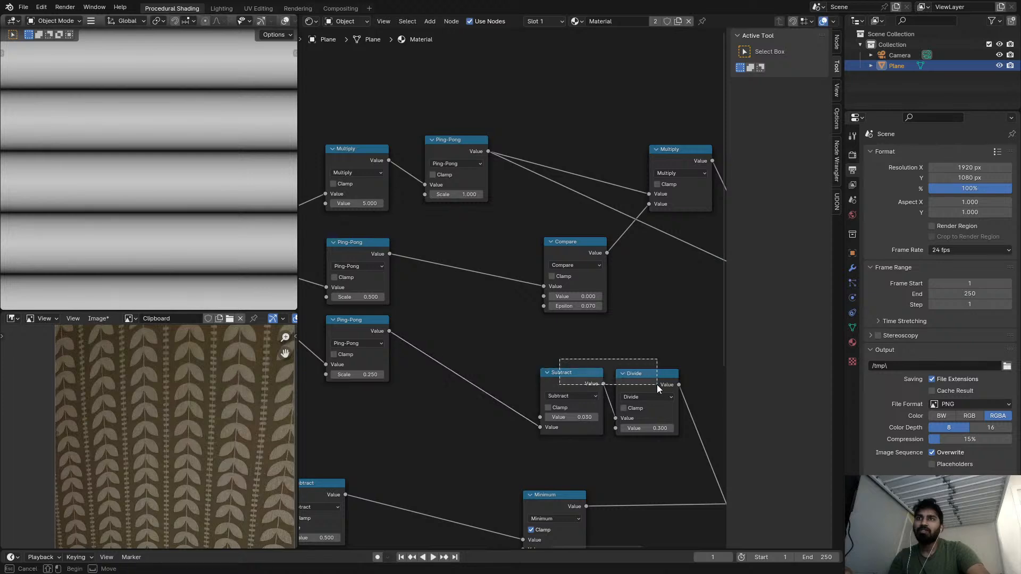
{"action": "middle_click_drag", "start_coordinate": [656, 385], "coordinate": [626, 417]}
{"action": "key", "text": "shift+d"}
{"action": "left_click", "coordinate": [607, 97]}
{"action": "scroll", "coordinate": [510, 186], "scroll_direction": "up", "scroll_amount": 2}
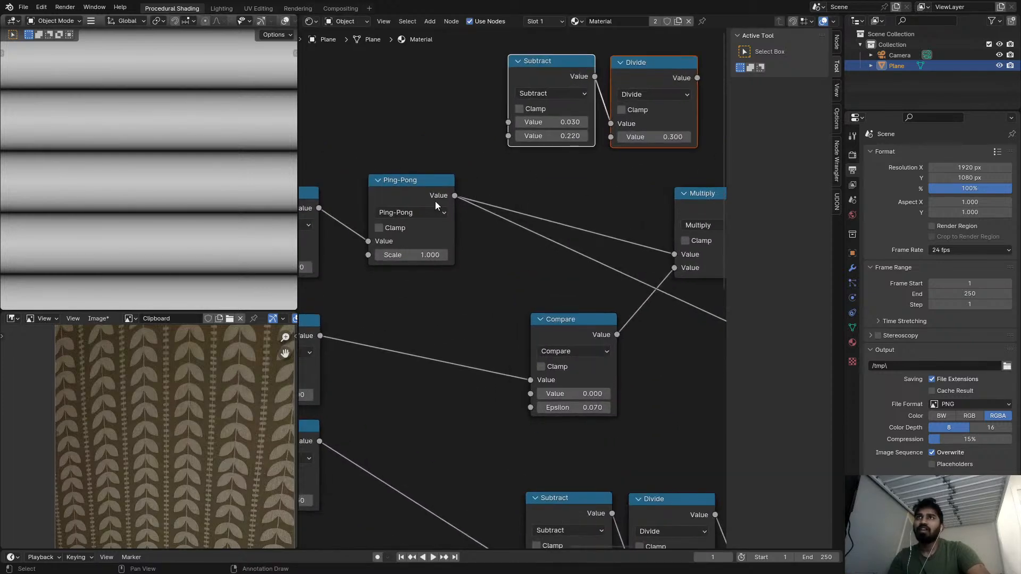
- Feed the 1.000-scale Ping-Pong into the copied Subtract's second value and preview the copied Divide node
{"action": "left_click_drag", "start_coordinate": [454, 196], "coordinate": [519, 134]}
{"action": "middle_click_drag", "start_coordinate": [531, 134], "coordinate": [393, 152]}
{"action": "left_click", "coordinate": [526, 97], "text": "ctrl+shift"}
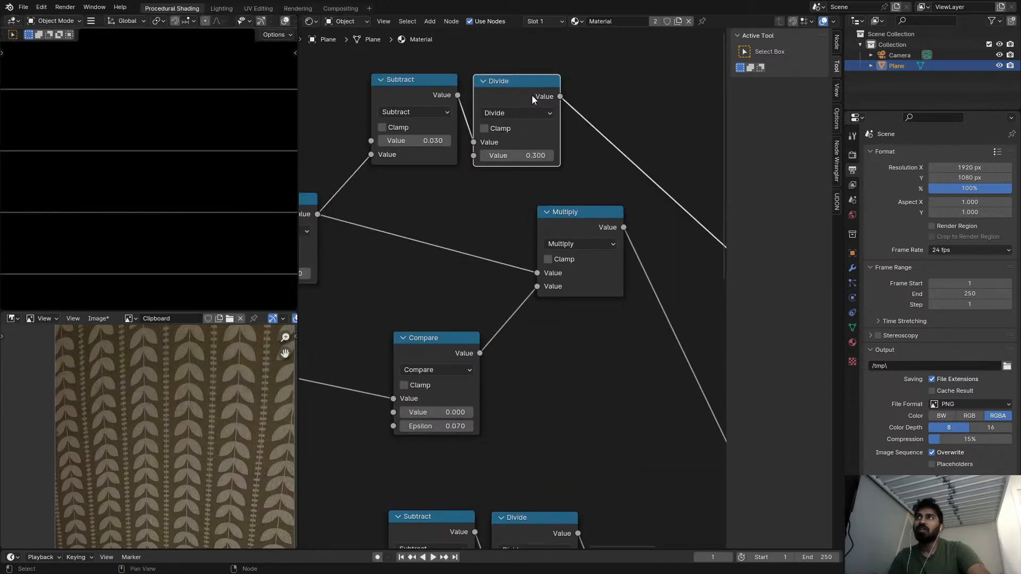
- Preview the Multiply node, connect the copied Divide to its first input, and change its operation to Minimum
{"action": "left_click", "coordinate": [580, 225], "text": "ctrl+shift"}
{"action": "left_click_drag", "start_coordinate": [580, 229], "coordinate": [635, 233]}
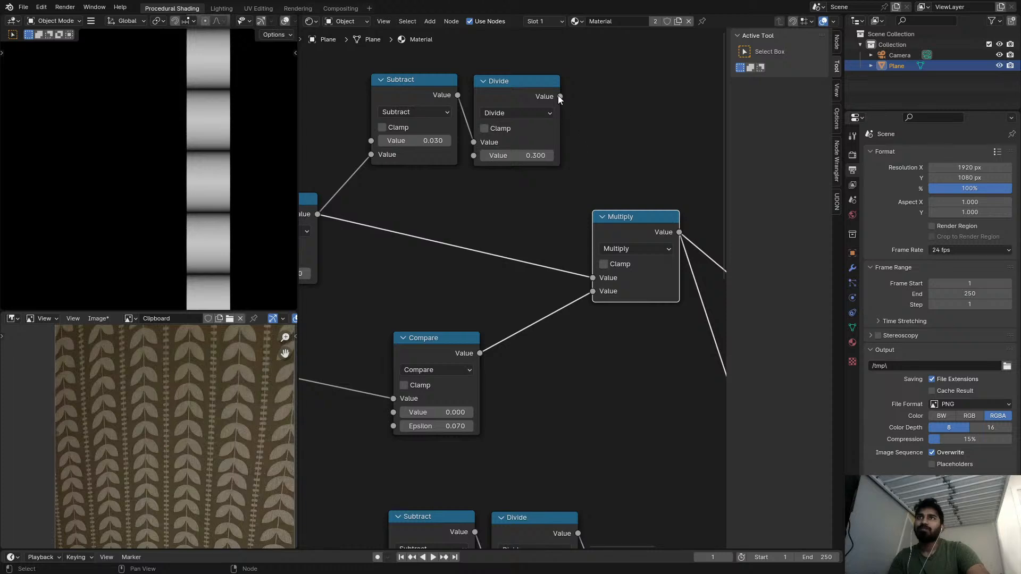
{"action": "left_click_drag", "start_coordinate": [560, 96], "coordinate": [593, 278]}
{"action": "left_click", "coordinate": [616, 251]}
{"action": "left_click", "coordinate": [327, 283]}
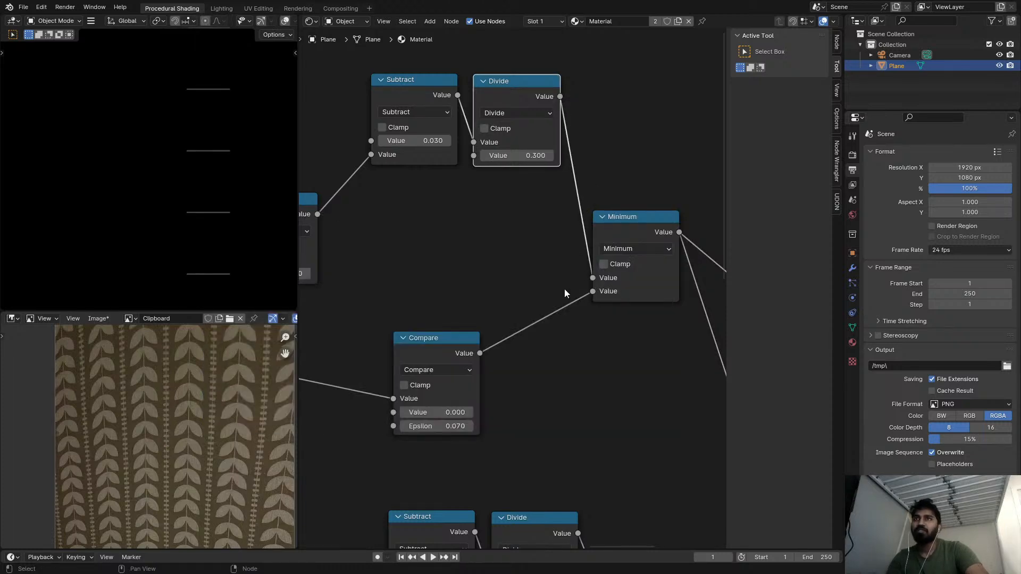
- Dissolve the Compare node with epsilon 0.070 and place another copy of the upper Subtract and Divide pair there
{"action": "middle_click_drag", "start_coordinate": [496, 337], "coordinate": [663, 299]}
{"action": "scroll", "coordinate": [659, 300], "scroll_direction": "down", "scroll_amount": 3}
{"action": "left_click_drag", "start_coordinate": [622, 320], "coordinate": [613, 313]}
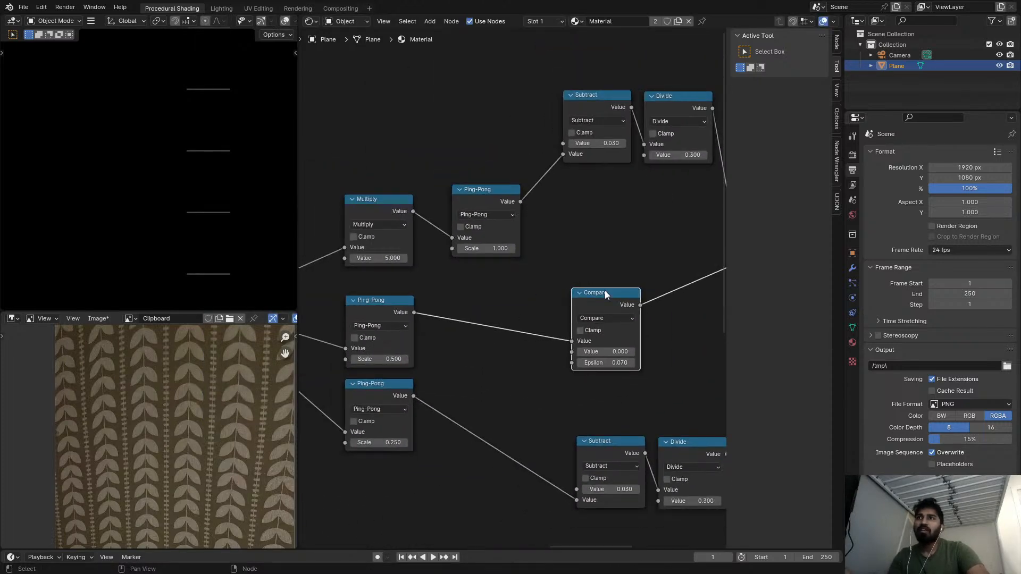
{"action": "key", "text": "ctrl+x"}
{"action": "left_click", "coordinate": [604, 151]}
{"action": "left_click", "coordinate": [646, 95], "text": "shift"}
{"action": "key", "text": "shift+d"}
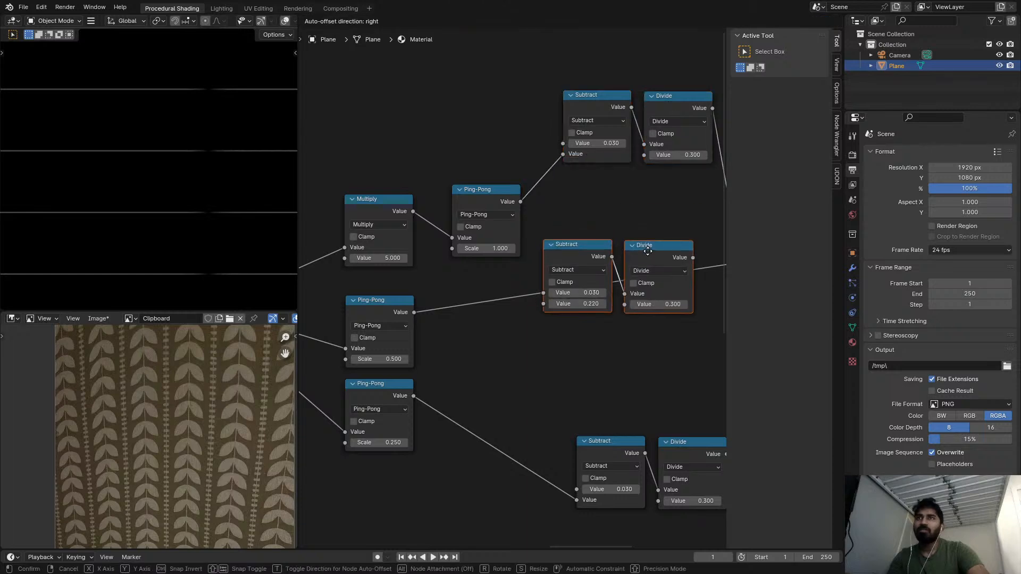
{"action": "left_click", "coordinate": [648, 250]}
- Feed the 0.500-scale Ping-Pong into the new Subtract's second value and link its Divide to Minimum's second input
{"action": "scroll", "coordinate": [561, 296], "scroll_direction": "up", "scroll_amount": 1}
{"action": "left_click_drag", "start_coordinate": [389, 314], "coordinate": [541, 308]}
{"action": "middle_click_drag", "start_coordinate": [540, 307], "coordinate": [369, 348]}
{"action": "left_click_drag", "start_coordinate": [505, 292], "coordinate": [560, 301]}
- Raise the first value of the upper Subtract, fed by the 1.000-scale Ping-Pong, to 0.110
{"action": "scroll", "coordinate": [470, 319], "scroll_direction": "up", "scroll_amount": 2}
{"action": "middle_click_drag", "start_coordinate": [357, 354], "coordinate": [461, 319]}
{"action": "scroll", "coordinate": [556, 318], "scroll_direction": "up", "scroll_amount": 1}
{"action": "left_click_drag", "start_coordinate": [475, 318], "coordinate": [476, 319], "text": "shift"}
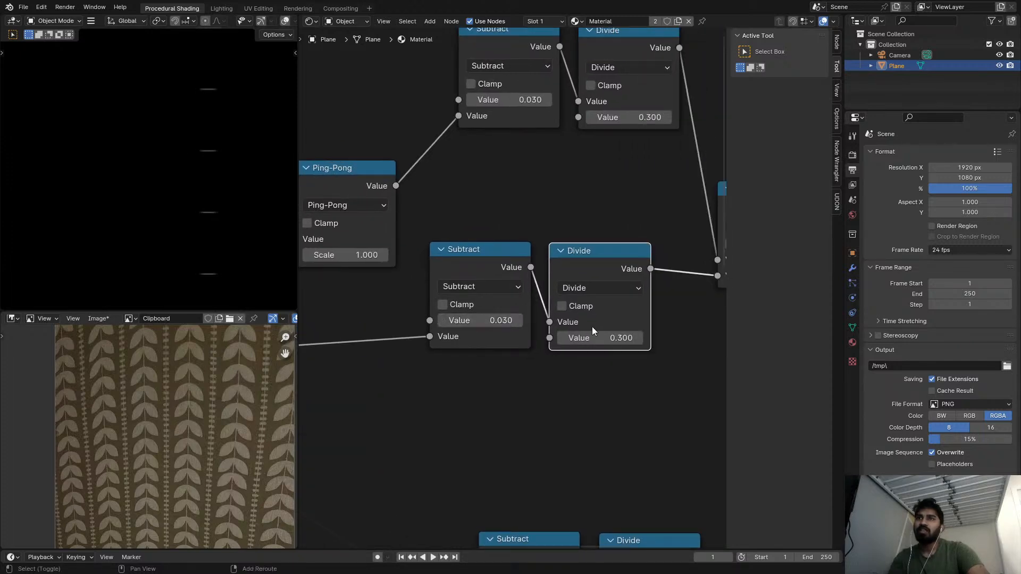
{"action": "left_click_drag", "start_coordinate": [595, 338], "coordinate": [596, 337], "text": "shift"}
{"action": "middle_click_drag", "start_coordinate": [555, 124], "coordinate": [567, 189]}
{"action": "left_click_drag", "start_coordinate": [548, 165], "coordinate": [590, 165], "text": "shift"}
- Preview the final Maximum and the bar-masking Minimum in turn to examine the small bars against the stems and leaves
{"action": "scroll", "coordinate": [596, 275], "scroll_direction": "down", "scroll_amount": 1}
{"action": "scroll", "coordinate": [596, 275], "scroll_direction": "down", "scroll_amount": 2}
{"action": "middle_click_drag", "start_coordinate": [596, 275], "coordinate": [326, 210]}
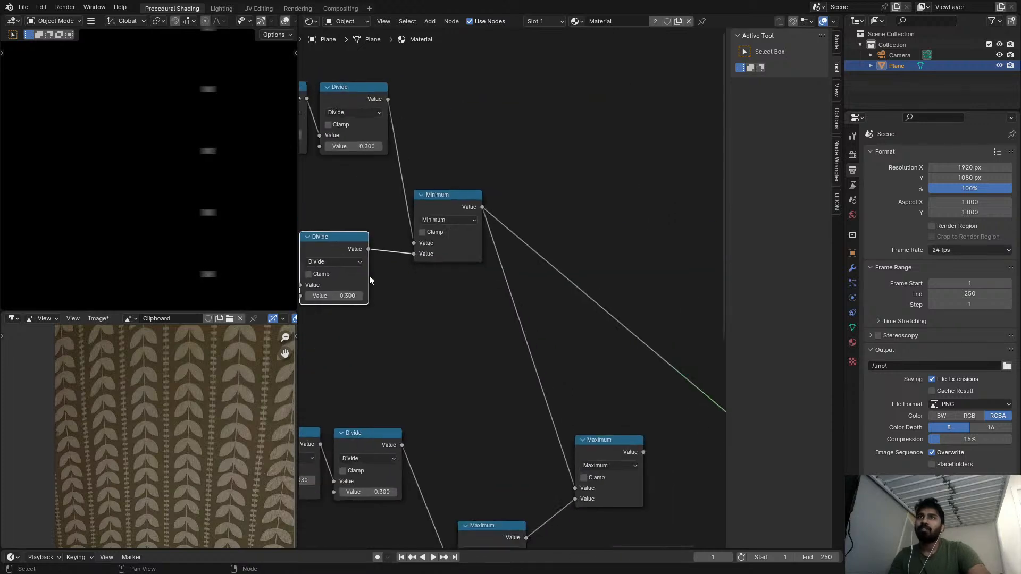
{"action": "left_click", "coordinate": [585, 442], "text": "ctrl+shift"}
{"action": "scroll", "coordinate": [545, 440], "scroll_direction": "down", "scroll_amount": 1}
{"action": "middle_click_drag", "start_coordinate": [545, 440], "coordinate": [637, 356]}
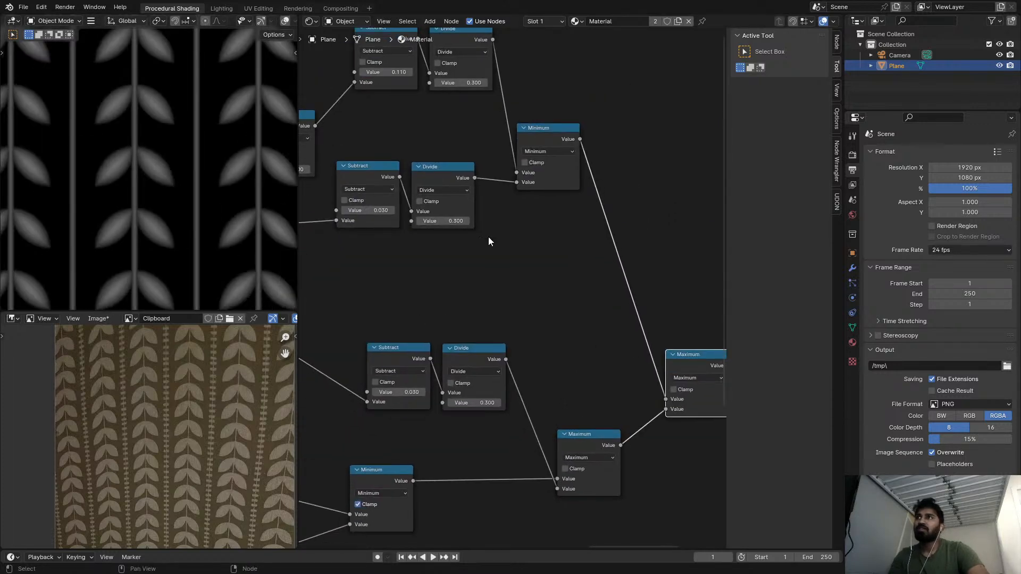
{"action": "scroll", "coordinate": [563, 166], "scroll_direction": "down", "scroll_amount": 1}
{"action": "left_click", "coordinate": [562, 151], "text": "ctrl+shift"}
{"action": "middle_click_drag", "start_coordinate": [562, 151], "coordinate": [502, 201]}
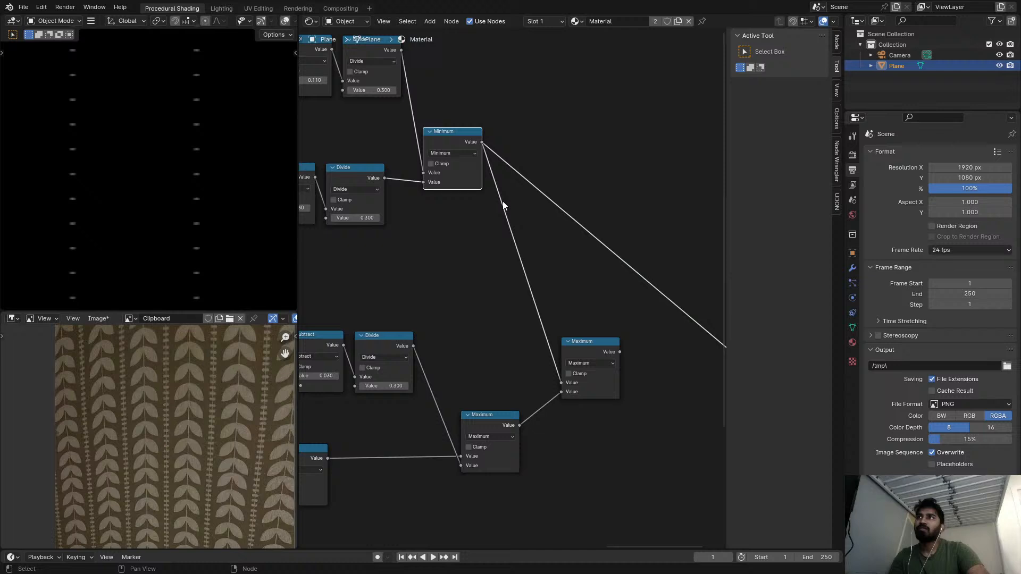
{"action": "left_click", "coordinate": [595, 347], "text": "ctrl+shift"}
{"action": "middle_click_drag", "start_coordinate": [506, 310], "coordinate": [568, 328]}
{"action": "scroll", "coordinate": [440, 229], "scroll_direction": "up", "scroll_amount": 3}
- Set the first value of the 0.500-scale Ping-Pong's Subtract to 0.070 and of the upper Subtract to 0.250
{"action": "mouse_move", "coordinate": [429, 239]}
{"action": "left_mouse_down", "text": "shift"}
{"action": "mouse_move", "coordinate": [454, 239]}
{"action": "mouse_move", "coordinate": [409, 239]}
{"action": "left_mouse_up", "text": "shift"}
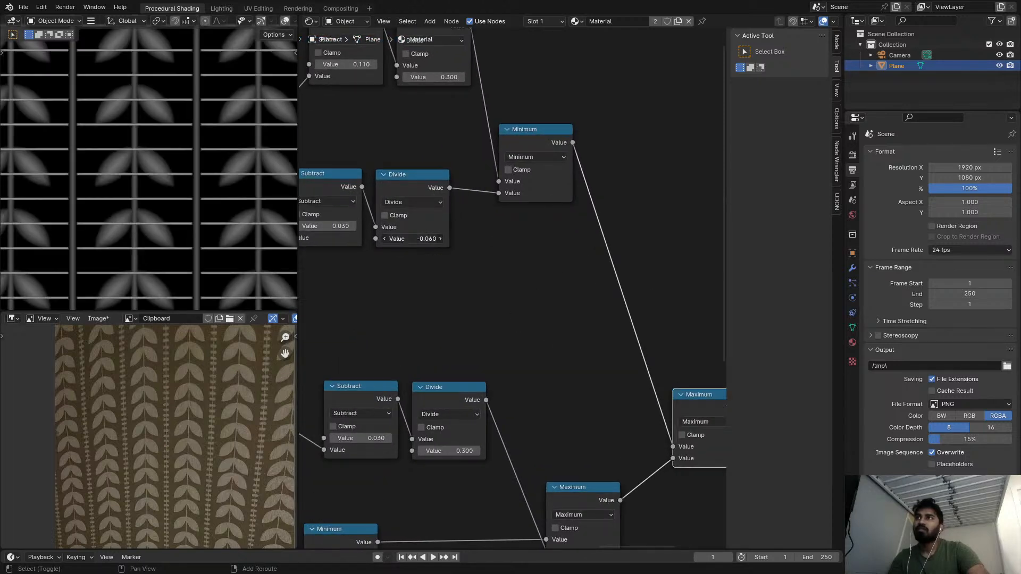
{"action": "right_click", "coordinate": [409, 238]}
{"action": "mouse_move", "coordinate": [335, 226]}
{"action": "left_mouse_down", "text": "shift"}
{"action": "mouse_move", "coordinate": [363, 225]}
{"action": "mouse_move", "coordinate": [353, 226]}
{"action": "left_mouse_up", "text": "shift"}
{"action": "middle_click_drag", "start_coordinate": [371, 80], "coordinate": [449, 129]}
{"action": "scroll", "coordinate": [449, 128], "scroll_direction": "up", "scroll_amount": 2}
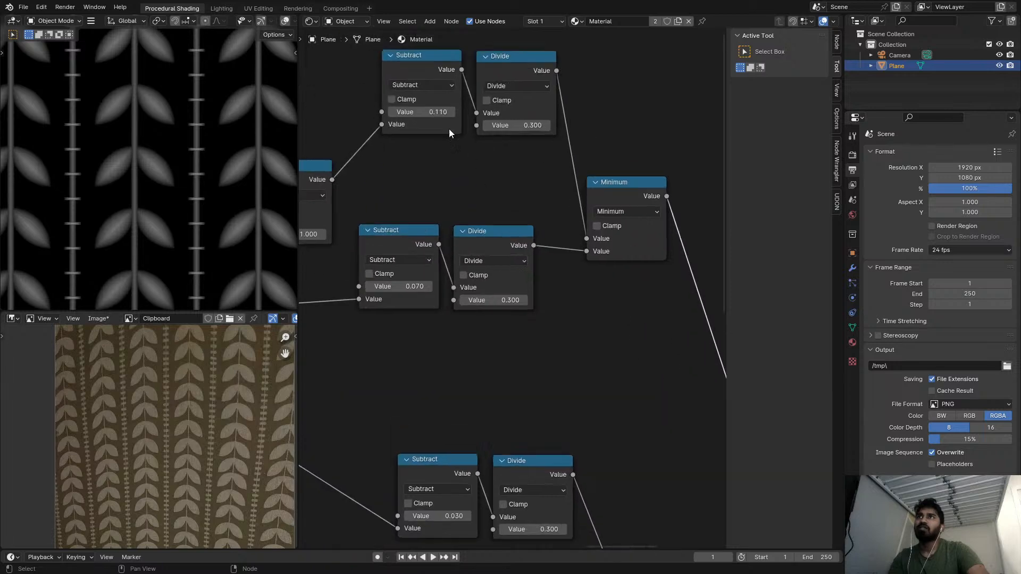
{"action": "left_click_drag", "start_coordinate": [407, 110], "coordinate": [448, 110], "text": "shift"}
- View the plane from the top and examine the leaf, stem and bar pattern up close along with its node tree
{"action": "mouse_move", "coordinate": [184, 155]}
{"action": "middle_mouse_down"}
{"action": "mouse_move", "coordinate": [150, 110]}
{"action": "mouse_move", "coordinate": [175, 143]}
{"action": "middle_mouse_up"}
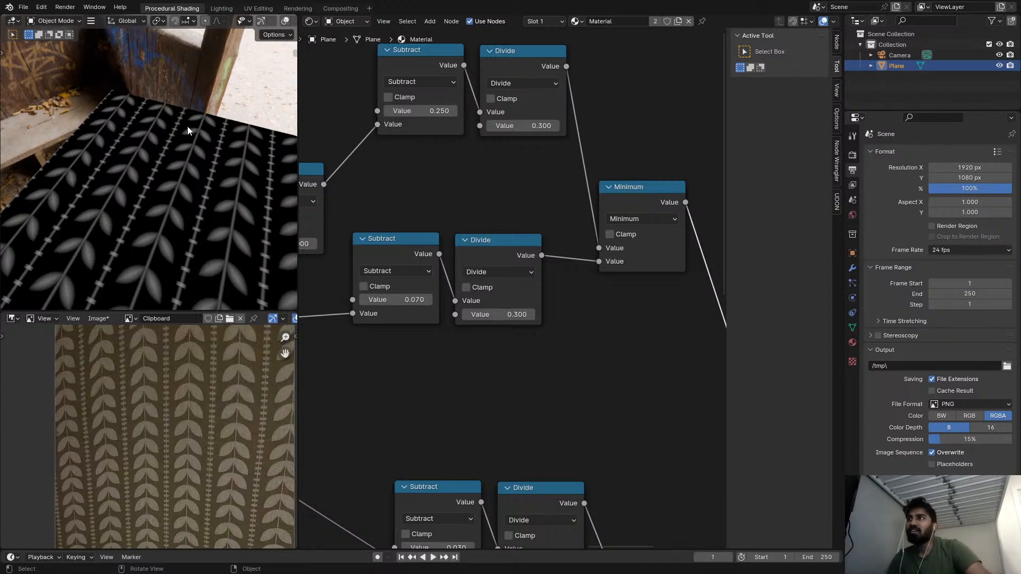
{"action": "key", "text": "KP_7"}
{"action": "scroll", "coordinate": [187, 130], "scroll_direction": "up", "scroll_amount": 5}
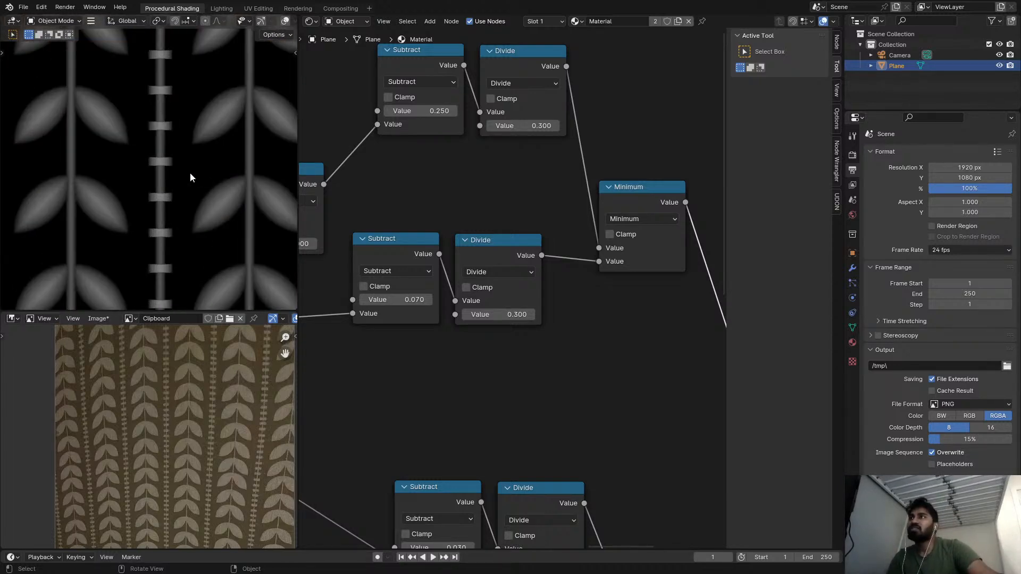
{"action": "scroll", "coordinate": [190, 177], "scroll_direction": "down", "scroll_amount": 2}
{"action": "scroll", "coordinate": [498, 348], "scroll_direction": "down", "scroll_amount": 8}
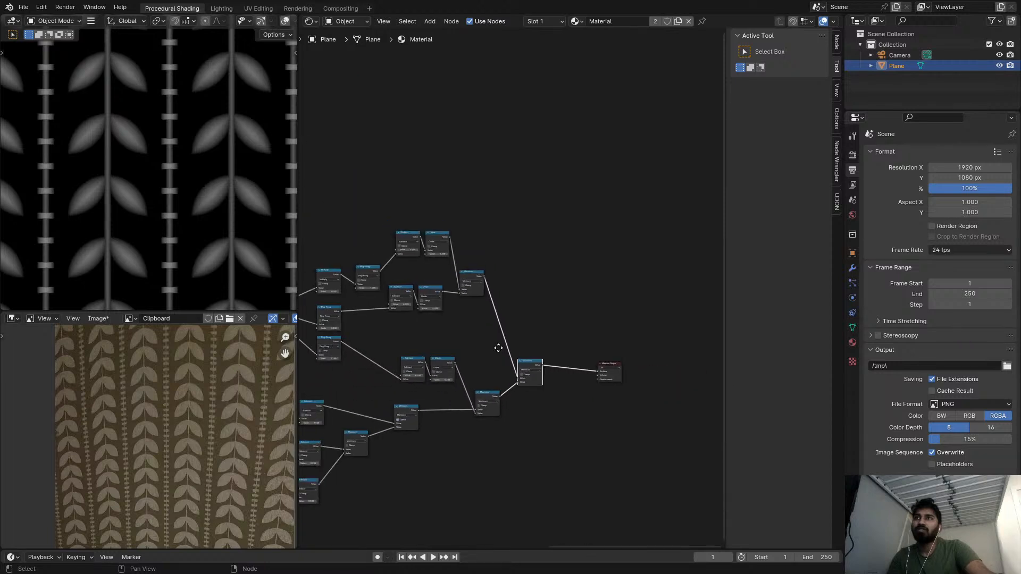
{"action": "scroll", "coordinate": [691, 325], "scroll_direction": "up", "scroll_amount": 4}
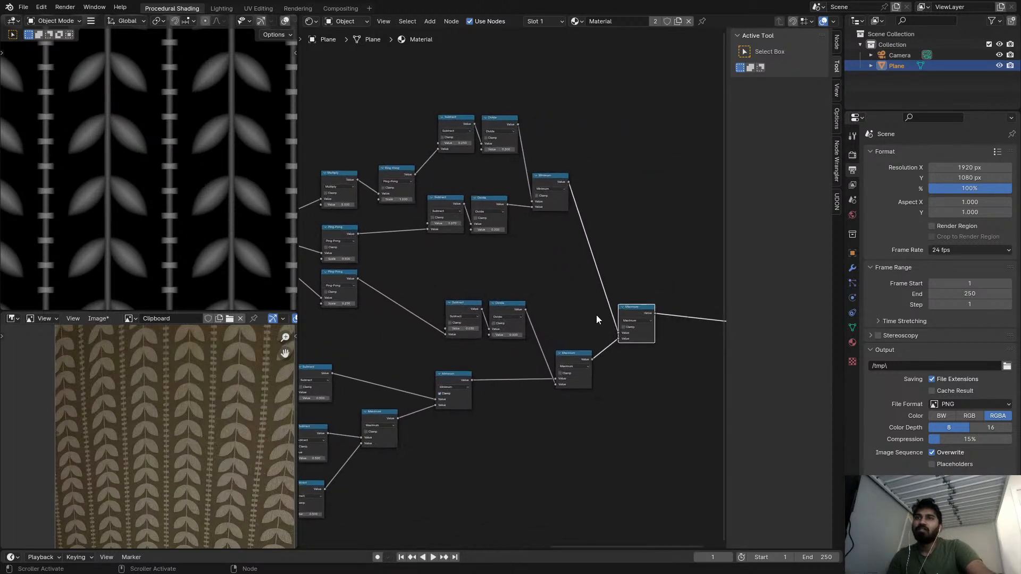
{"action": "scroll", "coordinate": [639, 319], "scroll_direction": "down", "scroll_amount": 5}
{"action": "scroll", "coordinate": [401, 365], "scroll_direction": "up", "scroll_amount": 7}
- Preview the three spherical Gradient Texture nodes one after another
{"action": "left_click", "coordinate": [419, 318], "text": "ctrl+shift"}
{"action": "left_click", "coordinate": [427, 329], "text": "ctrl+shift"}
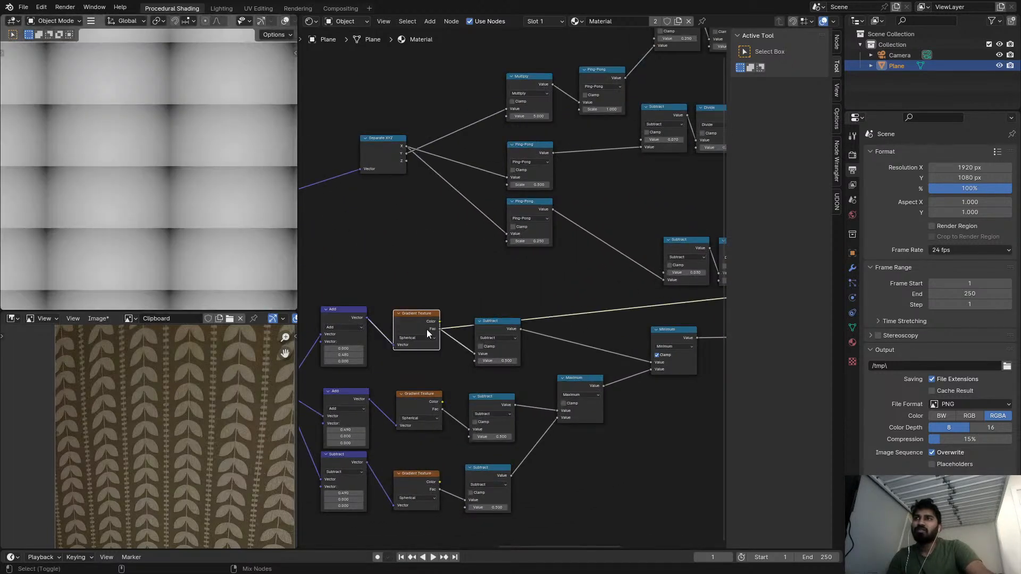
{"action": "left_click", "coordinate": [424, 400], "text": "ctrl+shift"}
{"action": "left_click", "coordinate": [425, 487], "text": "ctrl+shift"}
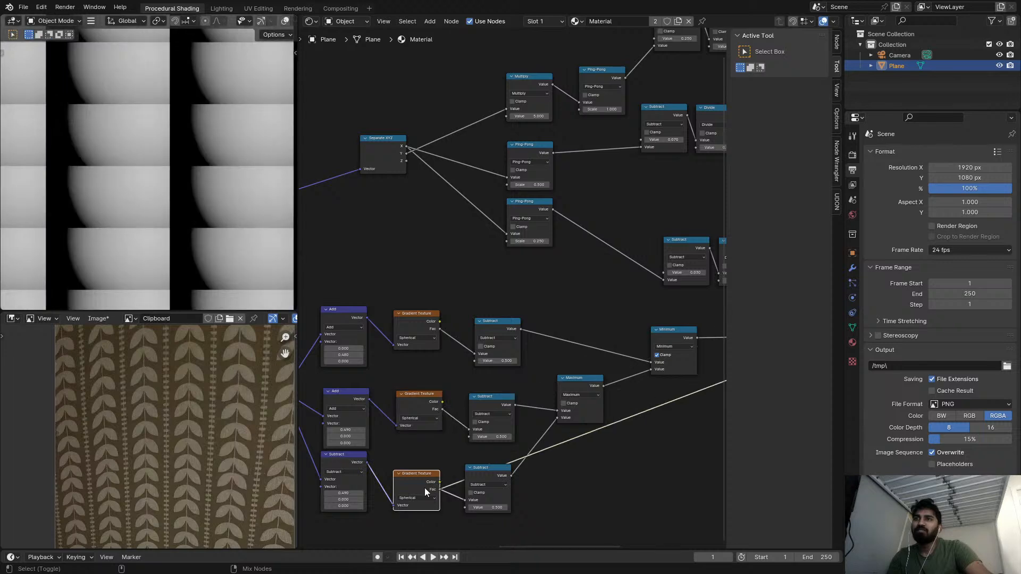
- Preview the final Maximum node and examine the pattern across the whole plane
{"action": "scroll", "coordinate": [605, 407], "scroll_direction": "down", "scroll_amount": 2}
{"action": "middle_click_drag", "start_coordinate": [606, 407], "coordinate": [603, 407]}
{"action": "scroll", "coordinate": [502, 351], "scroll_direction": "down", "scroll_amount": 4}
{"action": "middle_click_drag", "start_coordinate": [504, 348], "coordinate": [368, 358]}
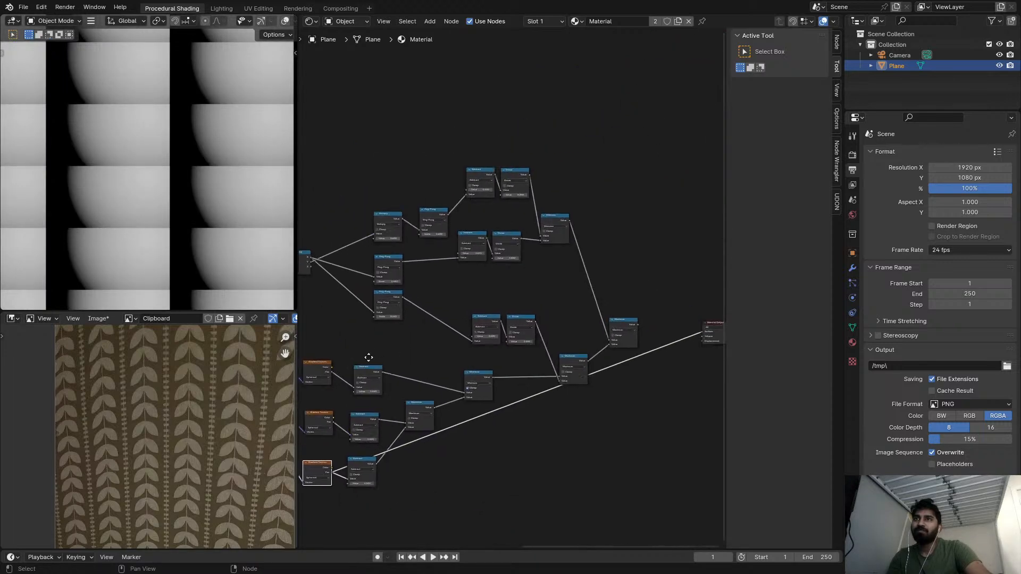
{"action": "scroll", "coordinate": [547, 287], "scroll_direction": "up", "scroll_amount": 1}
{"action": "left_click", "coordinate": [639, 329], "text": "ctrl+shift"}
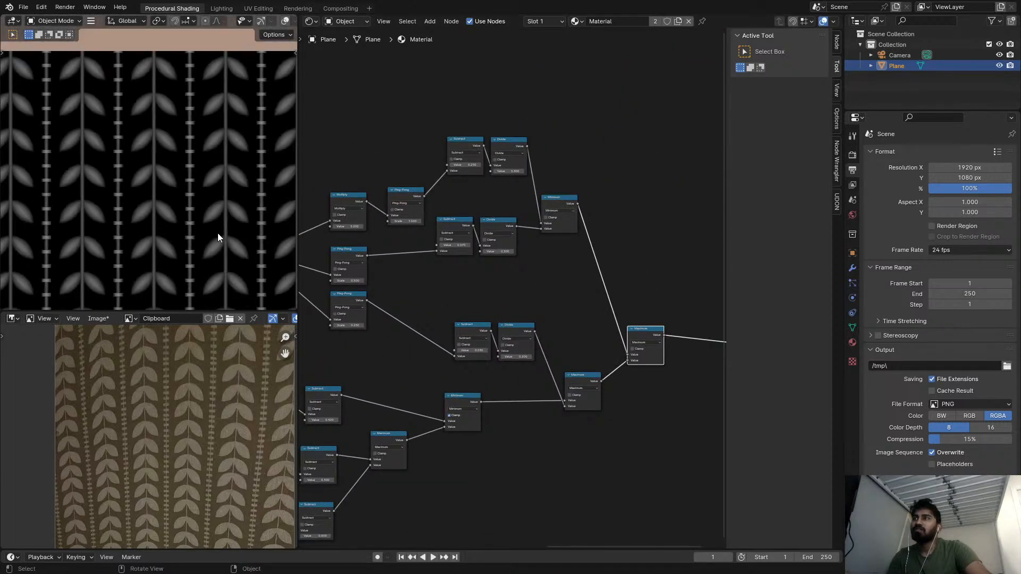
{"action": "scroll", "coordinate": [217, 231], "scroll_direction": "up", "scroll_amount": 1}
{"action": "scroll", "coordinate": [213, 223], "scroll_direction": "down", "scroll_amount": 2}
{"action": "middle_click_drag", "start_coordinate": [469, 252], "coordinate": [615, 237]}
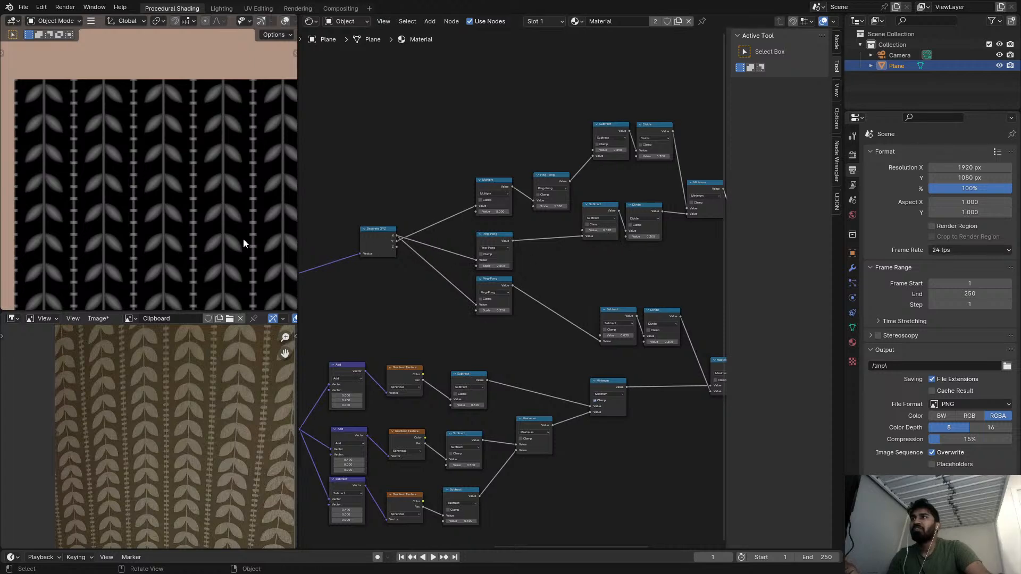
{"action": "scroll", "coordinate": [239, 236], "scroll_direction": "down", "scroll_amount": 2}
{"action": "middle_click_drag", "start_coordinate": [224, 228], "coordinate": [206, 188], "text": "shift"}
{"action": "scroll", "coordinate": [464, 233], "scroll_direction": "down", "scroll_amount": 2}
- Duplicate the final Maximum before the Material Output, change it to Greater Than, and set its threshold to 0
{"action": "middle_click_drag", "start_coordinate": [464, 233], "coordinate": [637, 225]}
{"action": "scroll", "coordinate": [622, 255], "scroll_direction": "up", "scroll_amount": 8}
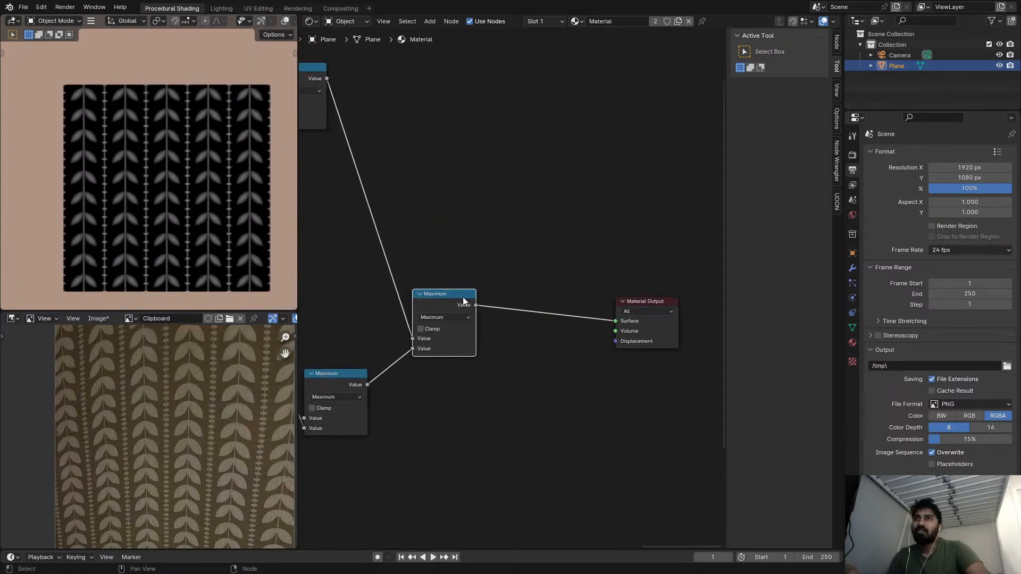
{"action": "key", "text": "shift+d"}
{"action": "left_click", "coordinate": [562, 290]}
{"action": "left_click", "coordinate": [541, 311]}
{"action": "key", "text": "g"}
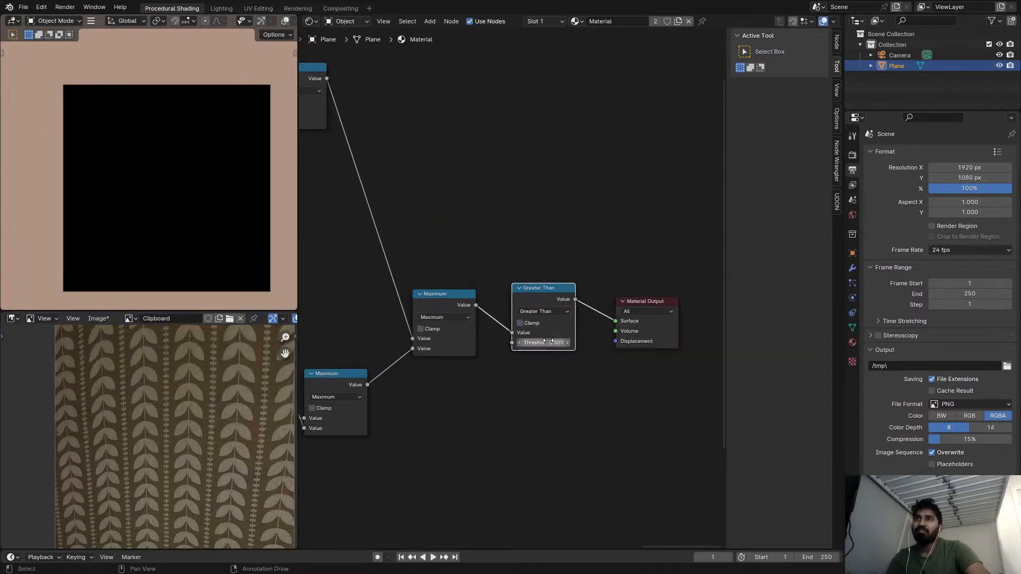
{"action": "left_click", "coordinate": [547, 341]}
{"action": "type", "text": "0"}
{"action": "key", "text": "Return"}
{"action": "scroll", "coordinate": [224, 223], "scroll_direction": "up", "scroll_amount": 5}
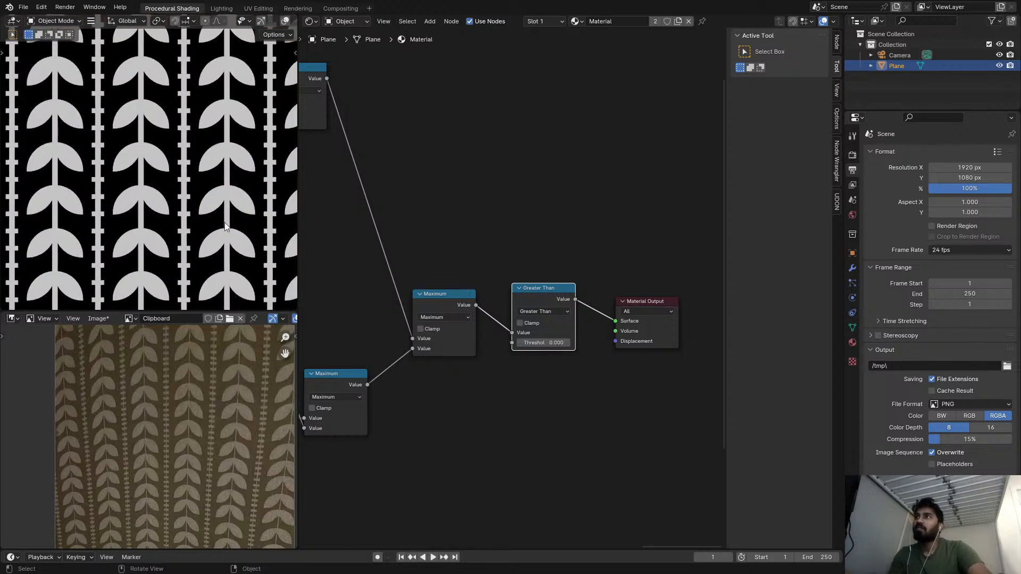
- Save the fabric pattern file, then open the recent file TileKit_V3_basic.blend without saving the modified image
{"action": "middle_click_drag", "start_coordinate": [367, 244], "coordinate": [545, 257]}
{"action": "scroll", "coordinate": [478, 269], "scroll_direction": "down", "scroll_amount": 2}
{"action": "scroll", "coordinate": [485, 271], "scroll_direction": "down", "scroll_amount": 1}
{"action": "scroll", "coordinate": [479, 261], "scroll_direction": "up", "scroll_amount": 2}
{"action": "scroll", "coordinate": [545, 258], "scroll_direction": "down", "scroll_amount": 2}
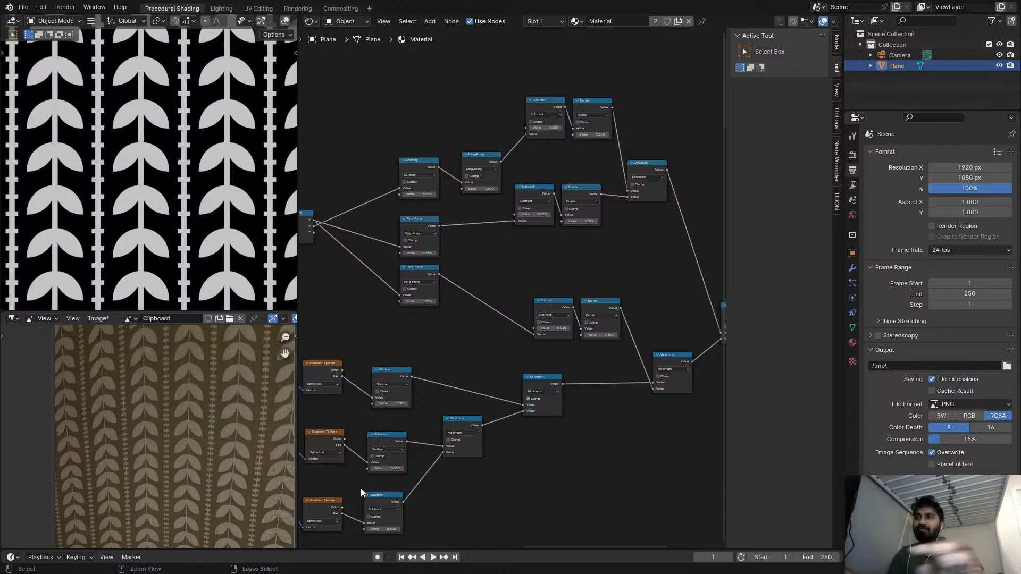
{"action": "key", "text": "ctrl+s"}
{"action": "left_click", "coordinate": [24, 7]}
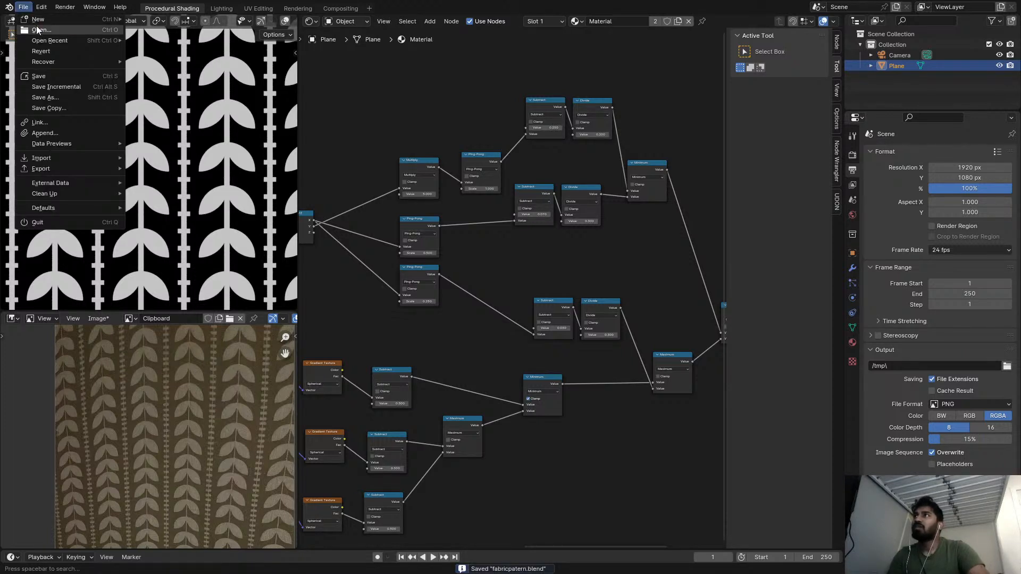
{"action": "mouse_move", "coordinate": [42, 40]}
{"action": "left_click", "coordinate": [181, 50]}
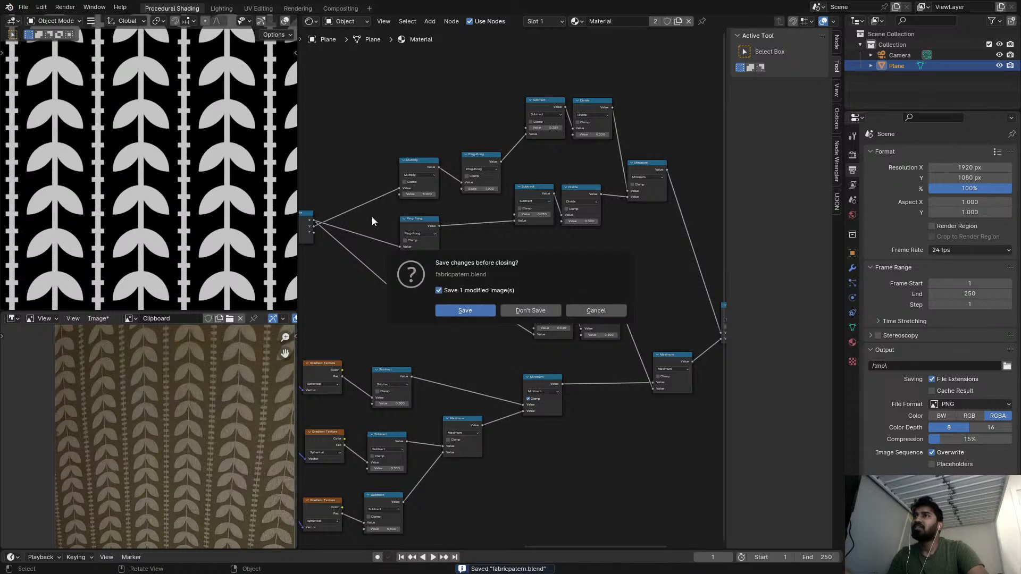
{"action": "left_click", "coordinate": [514, 311]}
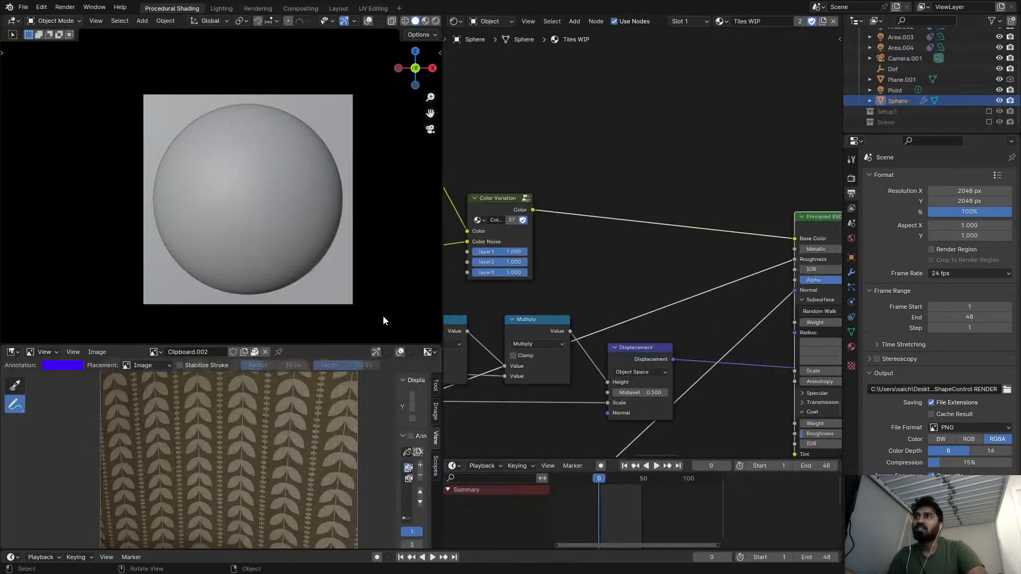
- Show the tiled sphere in Rendered viewport shading and save the file
{"action": "key", "text": "z"}
{"action": "left_click", "coordinate": [304, 220]}
{"action": "scroll", "coordinate": [299, 259], "scroll_direction": "up", "scroll_amount": 3}
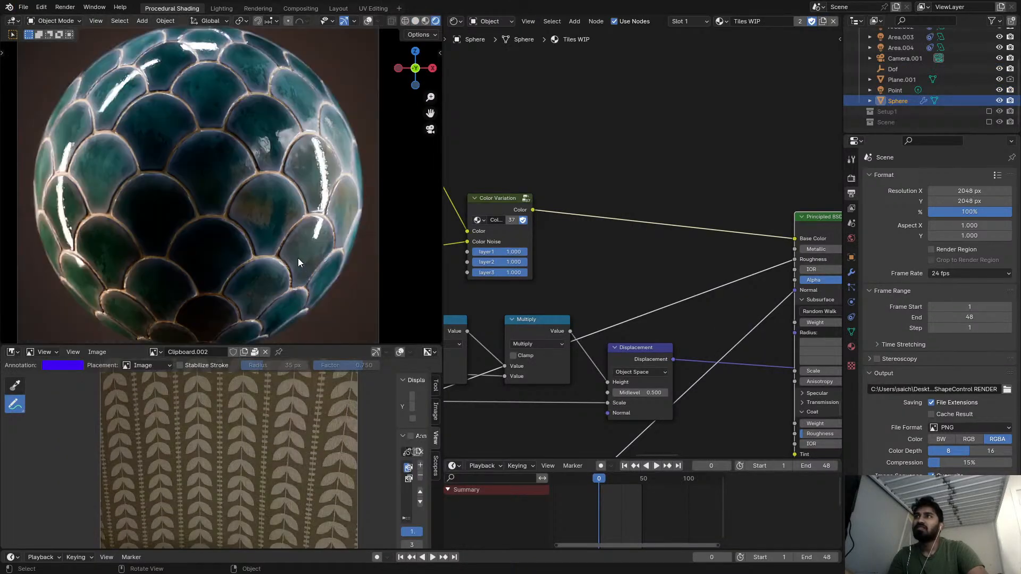
{"action": "middle_click_drag", "start_coordinate": [298, 257], "coordinate": [265, 222], "text": "shift"}
{"action": "scroll", "coordinate": [256, 193], "scroll_direction": "down", "scroll_amount": 2}
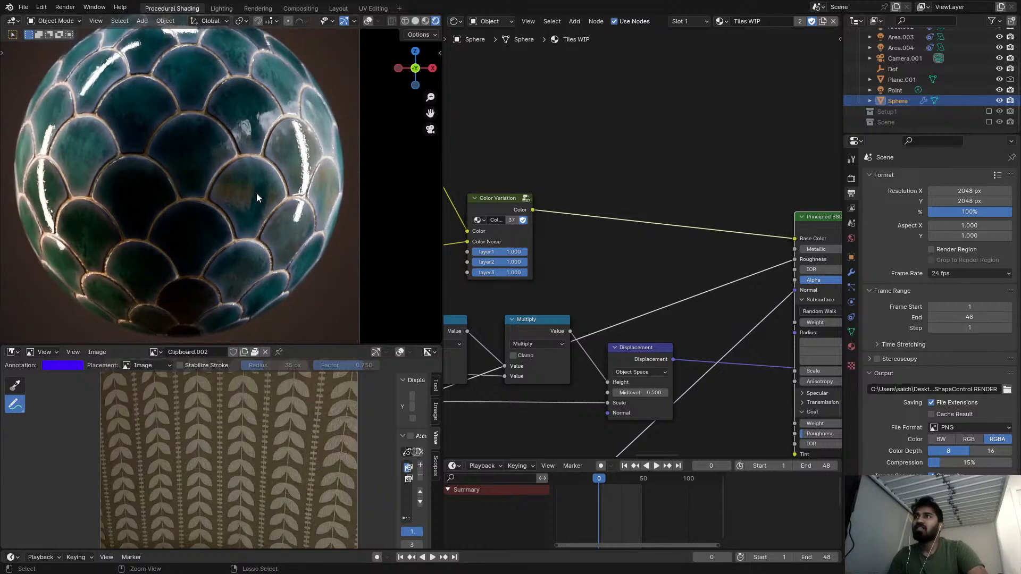
{"action": "key", "text": "ctrl+s"}
- Connect the lower Mix node with the dark and blue colors to the reroute point feeding the tile color
{"action": "scroll", "coordinate": [654, 267], "scroll_direction": "down", "scroll_amount": 2}
{"action": "scroll", "coordinate": [654, 267], "scroll_direction": "down", "scroll_amount": 4}
{"action": "middle_click_drag", "start_coordinate": [680, 256], "coordinate": [703, 190]}
{"action": "scroll", "coordinate": [669, 255], "scroll_direction": "down", "scroll_amount": 5}
{"action": "middle_click_drag", "start_coordinate": [663, 312], "coordinate": [738, 151]}
{"action": "scroll", "coordinate": [722, 227], "scroll_direction": "up", "scroll_amount": 3}
{"action": "scroll", "coordinate": [722, 229], "scroll_direction": "up", "scroll_amount": 9}
{"action": "scroll", "coordinate": [700, 267], "scroll_direction": "up", "scroll_amount": 5}
{"action": "middle_click_drag", "start_coordinate": [722, 228], "coordinate": [674, 269]}
{"action": "scroll", "coordinate": [699, 266], "scroll_direction": "down", "scroll_amount": 2}
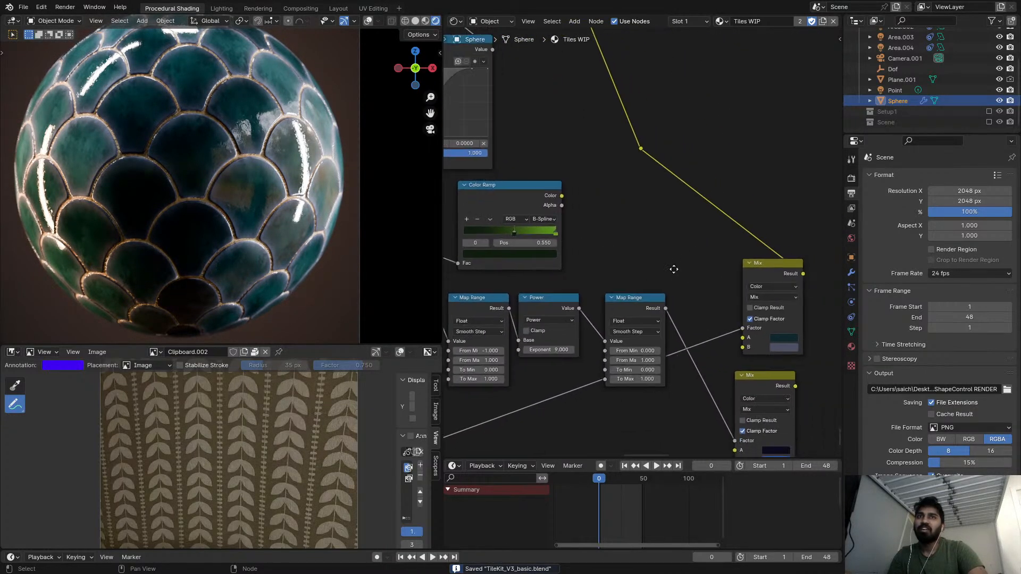
{"action": "scroll", "coordinate": [771, 287], "scroll_direction": "down", "scroll_amount": 1}
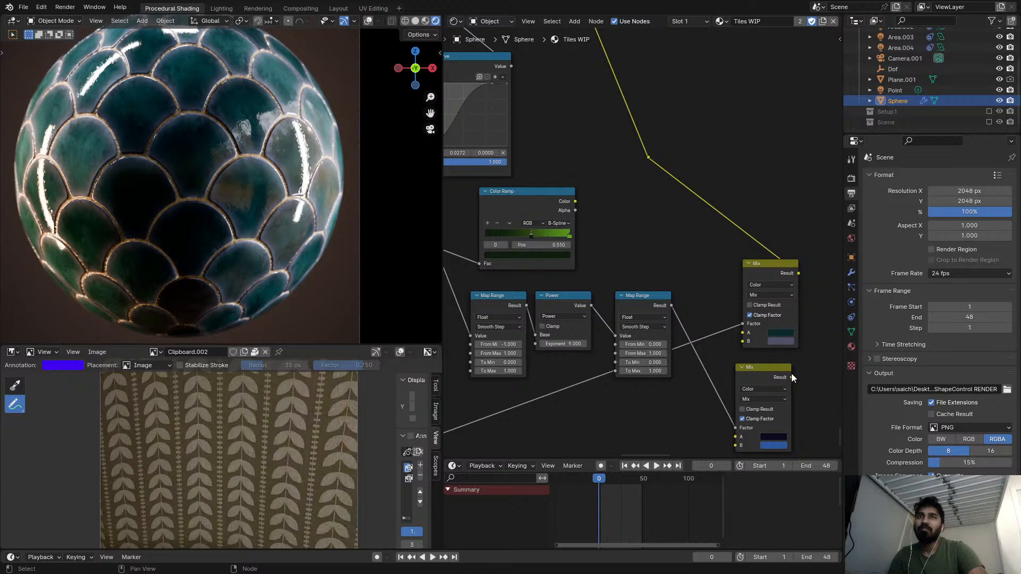
{"action": "left_click_drag", "start_coordinate": [791, 373], "coordinate": [678, 189]}
- Connect the lower Color Ramp's Color output to the reroute point feeding the tile color
{"action": "scroll", "coordinate": [639, 228], "scroll_direction": "down", "scroll_amount": 1}
{"action": "middle_click_drag", "start_coordinate": [593, 263], "coordinate": [684, 202]}
{"action": "scroll", "coordinate": [684, 205], "scroll_direction": "down", "scroll_amount": 1}
{"action": "middle_click_drag", "start_coordinate": [655, 367], "coordinate": [621, 406]}
{"action": "left_click_drag", "start_coordinate": [596, 425], "coordinate": [701, 148]}
{"action": "middle_click_drag", "start_coordinate": [616, 251], "coordinate": [687, 203]}
{"action": "scroll", "coordinate": [654, 228], "scroll_direction": "down", "scroll_amount": 1}
{"action": "middle_click_drag", "start_coordinate": [643, 244], "coordinate": [613, 290]}
{"action": "scroll", "coordinate": [659, 199], "scroll_direction": "up", "scroll_amount": 2}
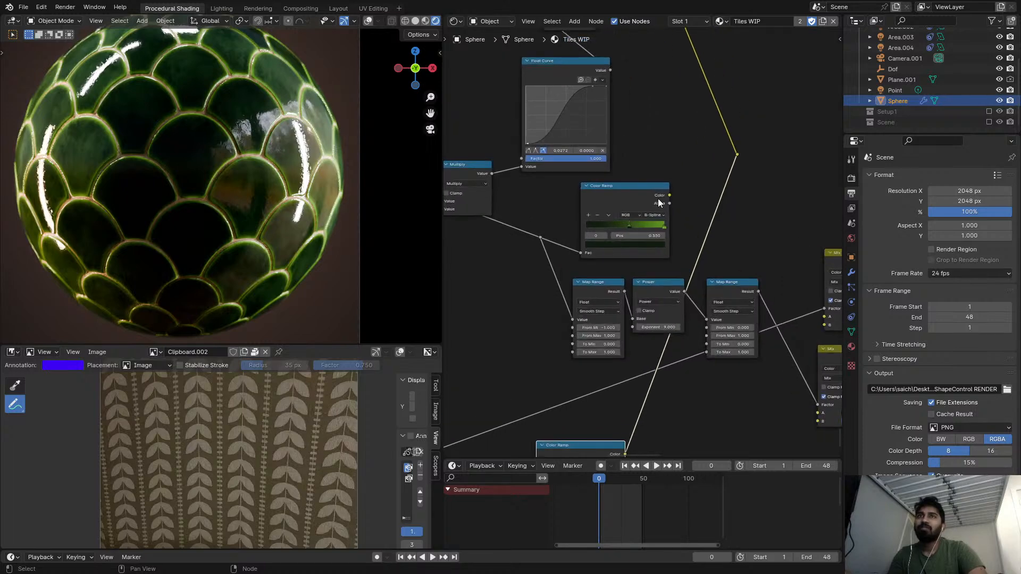
- Connect the upper Color Ramp's Color output to the reroute point feeding the tile color
{"action": "left_click_drag", "start_coordinate": [670, 195], "coordinate": [742, 152]}
{"action": "scroll", "coordinate": [510, 260], "scroll_direction": "down", "scroll_amount": 1}
{"action": "middle_click_drag", "start_coordinate": [494, 266], "coordinate": [830, 193]}
{"action": "scroll", "coordinate": [486, 267], "scroll_direction": "down", "scroll_amount": 1}
{"action": "middle_click_drag", "start_coordinate": [251, 186], "coordinate": [248, 203], "text": "shift"}
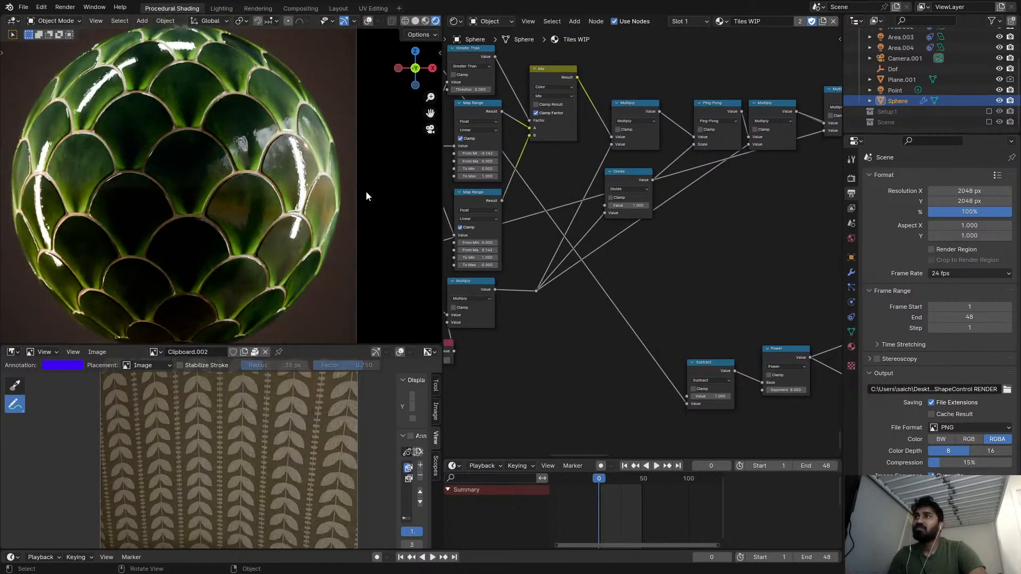
- Set the Value node feeding the Multiply node to 5.600 to add shell ridges to the tiles
{"action": "middle_click_drag", "start_coordinate": [536, 227], "coordinate": [777, 243]}
{"action": "scroll", "coordinate": [777, 243], "scroll_direction": "up", "scroll_amount": 1}
{"action": "scroll", "coordinate": [681, 381], "scroll_direction": "up", "scroll_amount": 5}
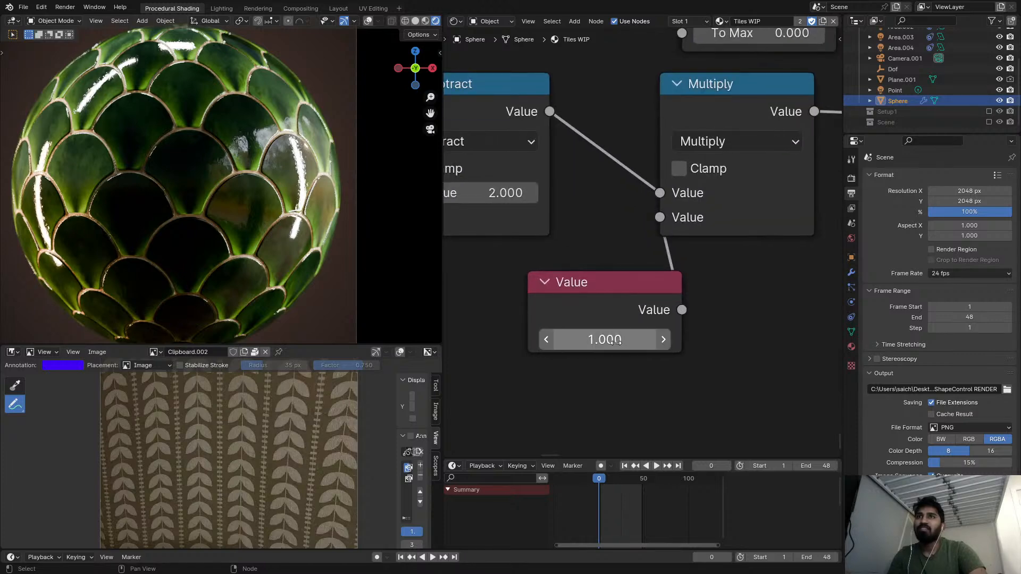
{"action": "mouse_move", "coordinate": [605, 339]}
{"action": "left_mouse_down"}
{"action": "mouse_move", "coordinate": [776, 339]}
{"action": "mouse_move", "coordinate": [610, 339]}
{"action": "mouse_move", "coordinate": [709, 339]}
{"action": "mouse_move", "coordinate": [668, 339]}
{"action": "left_mouse_up"}
{"action": "scroll", "coordinate": [659, 282], "scroll_direction": "down", "scroll_amount": 8}
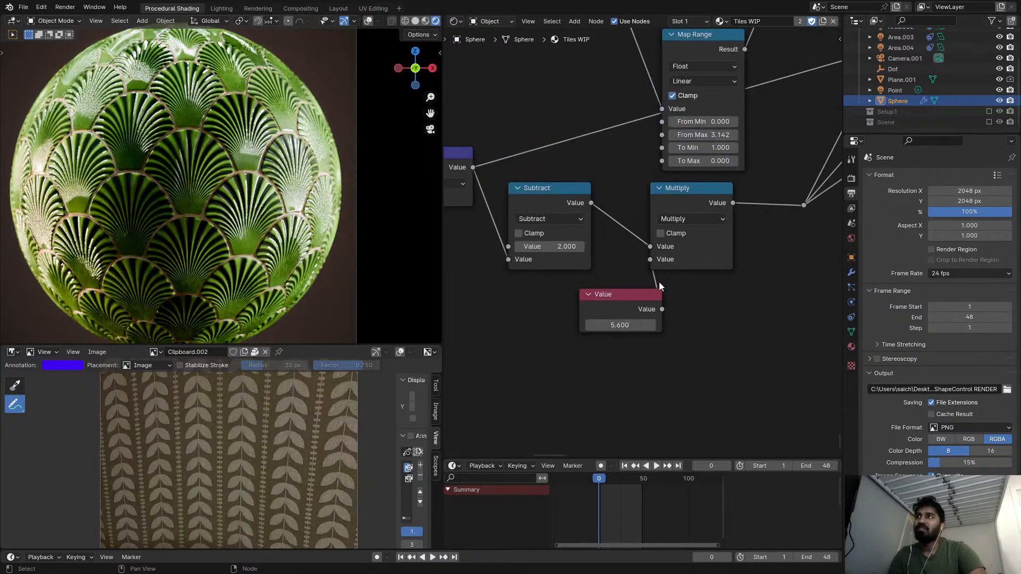
- Connect the upper Mix node's Result to the tile color reroute point and drive its Factor from the last Map Range
{"action": "scroll", "coordinate": [707, 258], "scroll_direction": "down", "scroll_amount": 5}
{"action": "middle_click_drag", "start_coordinate": [723, 239], "coordinate": [448, 333]}
{"action": "scroll", "coordinate": [732, 238], "scroll_direction": "down", "scroll_amount": 5}
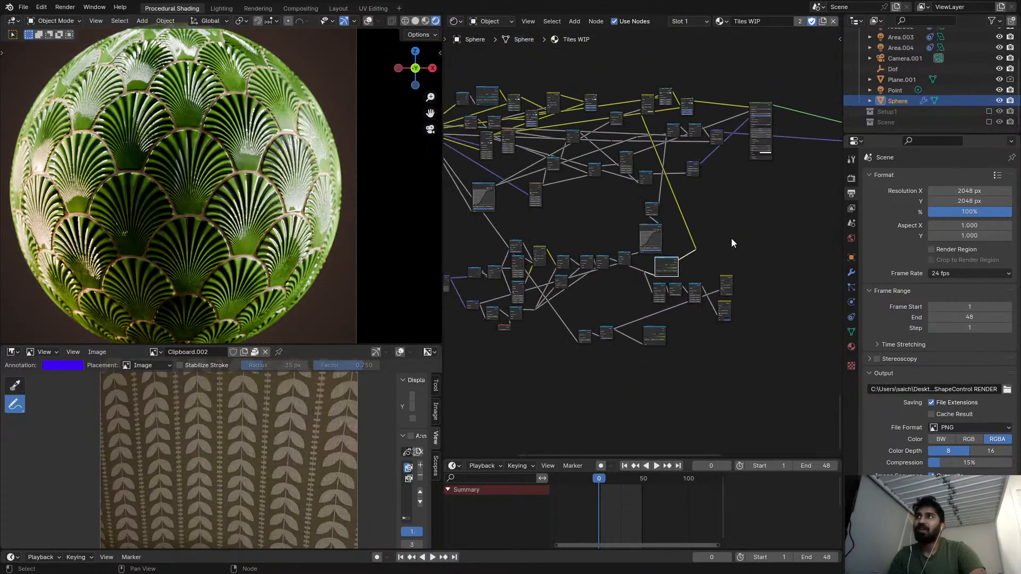
{"action": "middle_click_drag", "start_coordinate": [731, 238], "coordinate": [679, 274]}
{"action": "scroll", "coordinate": [680, 288], "scroll_direction": "up", "scroll_amount": 5}
{"action": "scroll", "coordinate": [658, 324], "scroll_direction": "up", "scroll_amount": 6}
{"action": "middle_click_drag", "start_coordinate": [658, 341], "coordinate": [638, 274]}
{"action": "scroll", "coordinate": [700, 286], "scroll_direction": "up", "scroll_amount": 2}
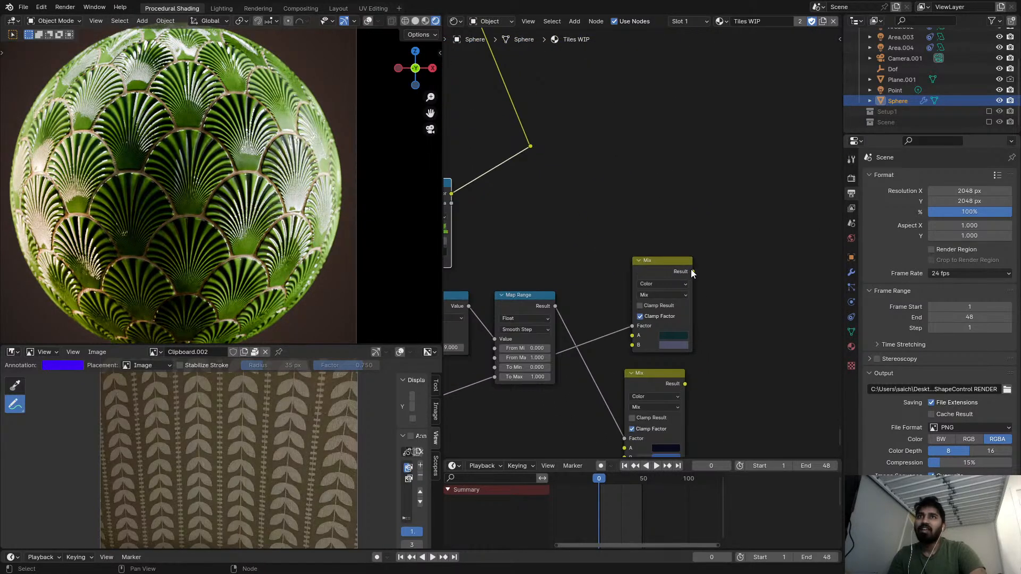
{"action": "left_click_drag", "start_coordinate": [692, 271], "coordinate": [530, 145]}
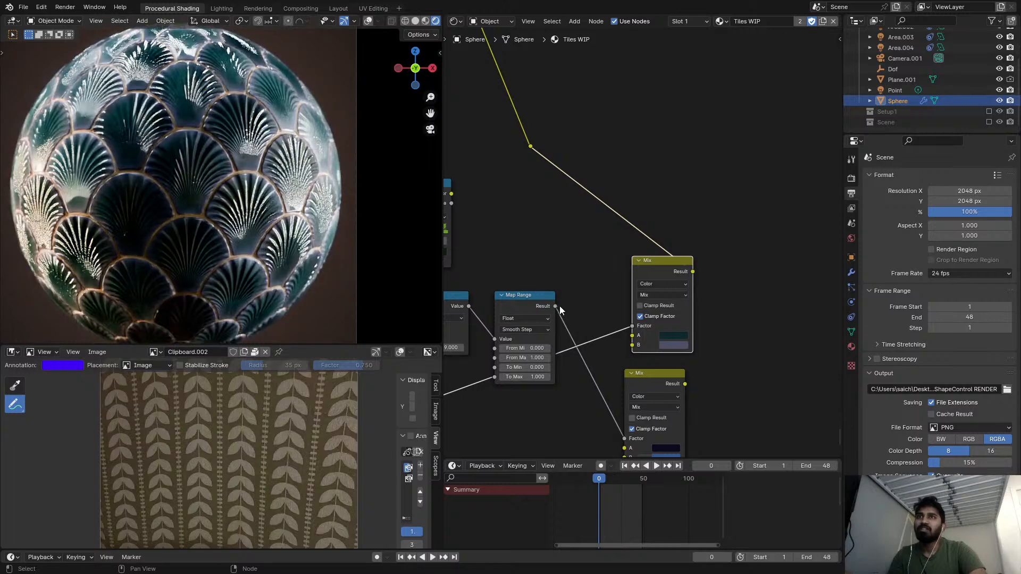
{"action": "left_click_drag", "start_coordinate": [557, 306], "coordinate": [631, 326]}
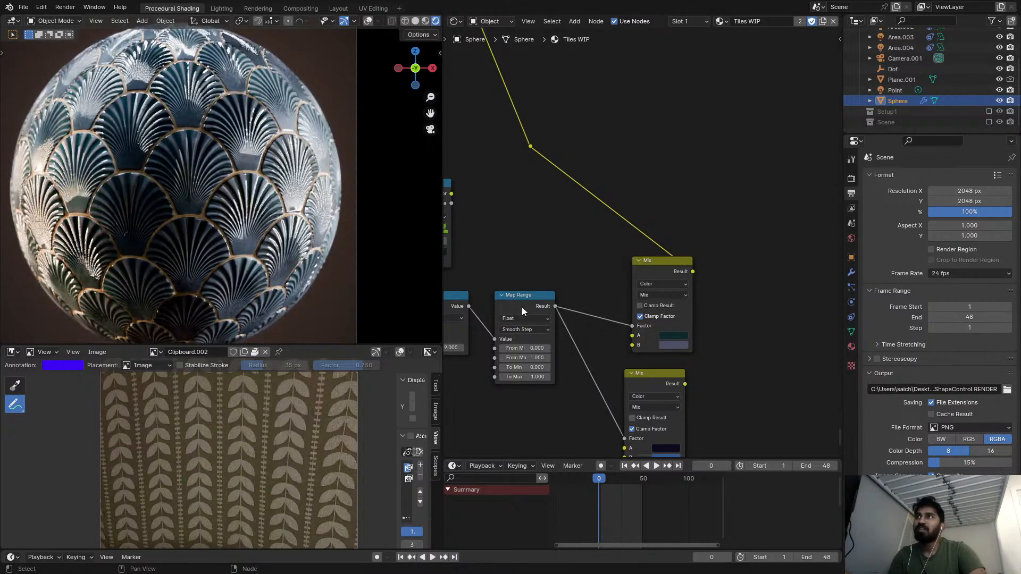
- Try green and purple hues for the upper Mix node's B color
{"action": "scroll", "coordinate": [618, 335], "scroll_direction": "up", "scroll_amount": 1}
{"action": "left_click", "coordinate": [697, 347]}
{"action": "left_click", "coordinate": [699, 198]}
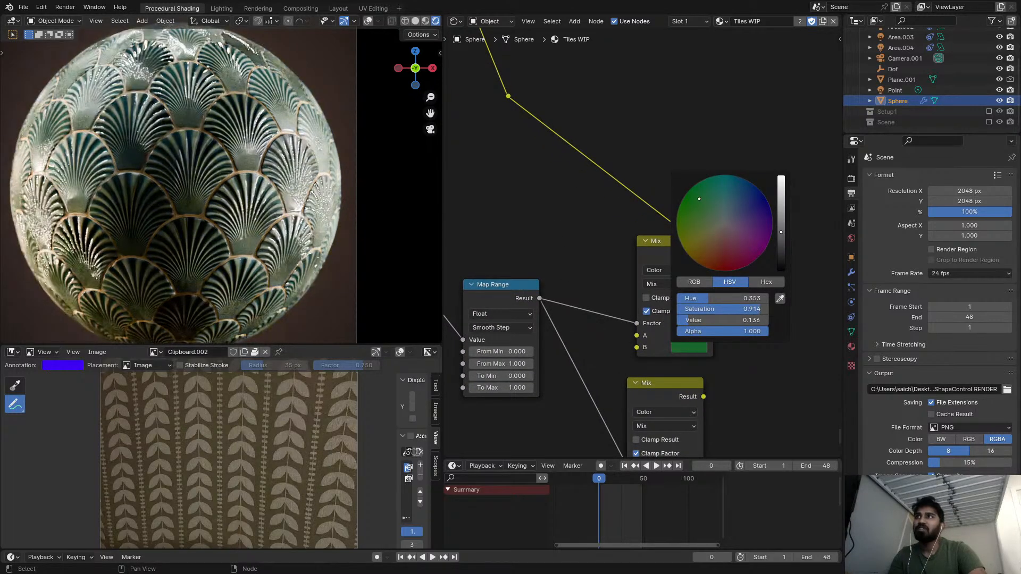
{"action": "left_click_drag", "start_coordinate": [699, 198], "coordinate": [768, 241]}
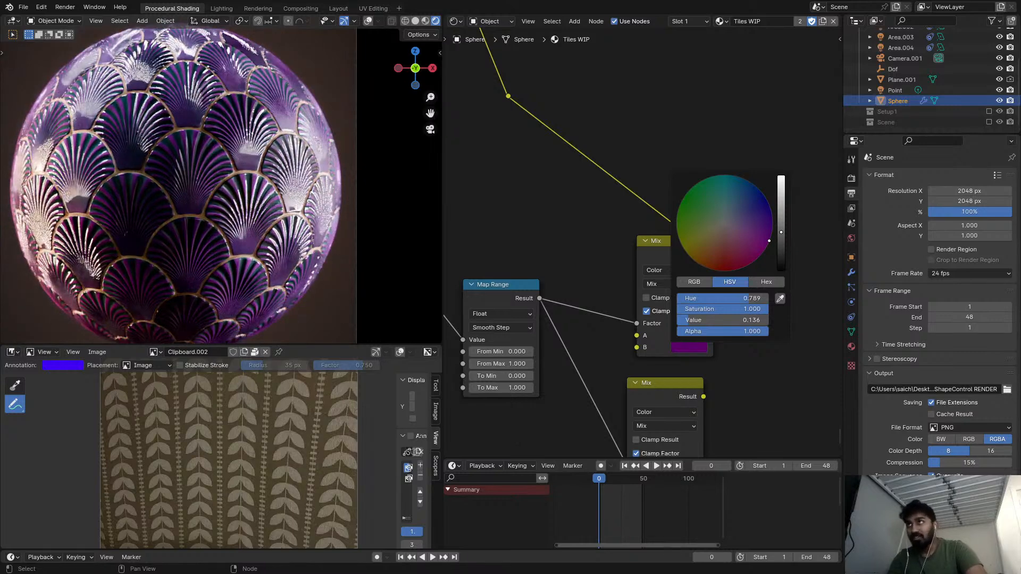
{"action": "key", "text": "Escape"}
{"action": "key", "text": "Escape"}
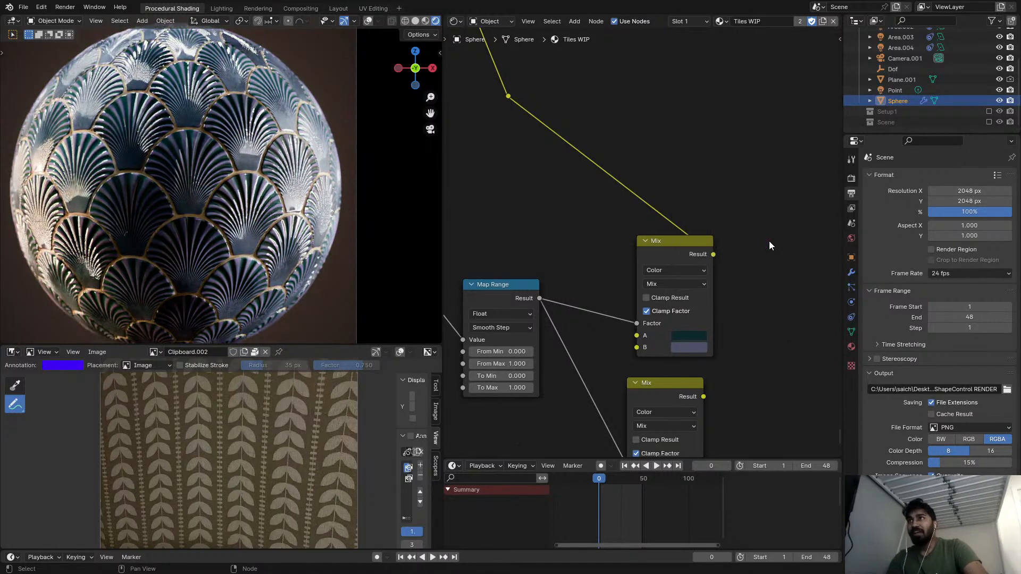
- Activate the Material Output of the smooth blue tile setup and bring its Color Ramp and Color Variation nodes into view
{"action": "scroll", "coordinate": [665, 208], "scroll_direction": "down", "scroll_amount": 8}
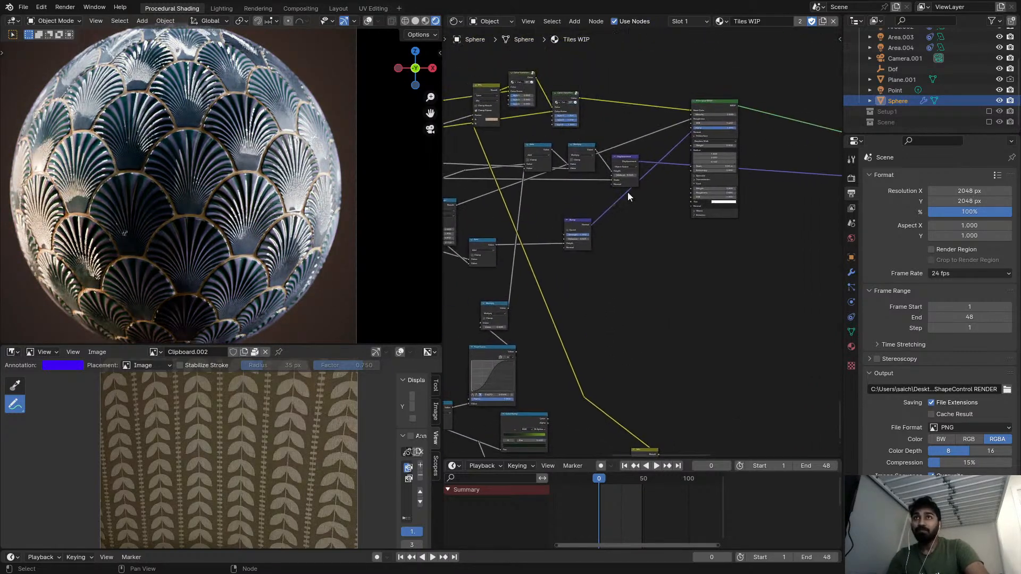
{"action": "scroll", "coordinate": [627, 193], "scroll_direction": "down", "scroll_amount": 2}
{"action": "middle_click_drag", "start_coordinate": [577, 157], "coordinate": [637, 164]}
{"action": "scroll", "coordinate": [592, 128], "scroll_direction": "down", "scroll_amount": 2}
{"action": "middle_click_drag", "start_coordinate": [572, 127], "coordinate": [591, 126]}
{"action": "scroll", "coordinate": [592, 125], "scroll_direction": "up", "scroll_amount": 6}
{"action": "scroll", "coordinate": [593, 120], "scroll_direction": "down", "scroll_amount": 3}
{"action": "middle_click_drag", "start_coordinate": [691, 139], "coordinate": [563, 123]}
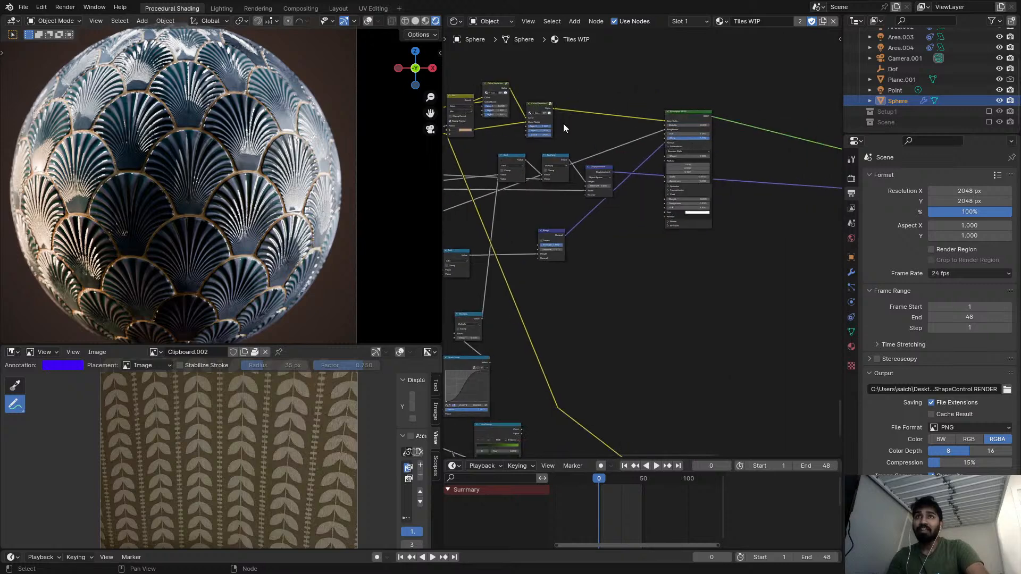
{"action": "scroll", "coordinate": [622, 161], "scroll_direction": "down", "scroll_amount": 5}
{"action": "middle_click_drag", "start_coordinate": [638, 120], "coordinate": [633, 229]}
{"action": "middle_click_drag", "start_coordinate": [644, 138], "coordinate": [662, 289]}
{"action": "scroll", "coordinate": [711, 162], "scroll_direction": "up", "scroll_amount": 2}
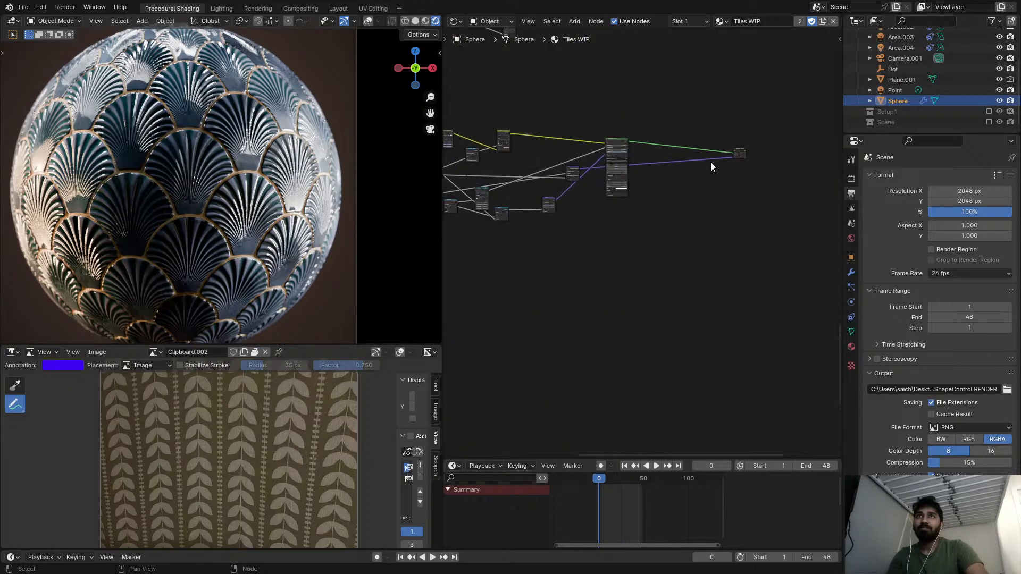
{"action": "scroll", "coordinate": [725, 153], "scroll_direction": "up", "scroll_amount": 2}
{"action": "left_click", "coordinate": [745, 152]}
{"action": "middle_click_drag", "start_coordinate": [660, 219], "coordinate": [756, 205]}
{"action": "middle_click_drag", "start_coordinate": [517, 164], "coordinate": [608, 149]}
{"action": "middle_click_drag", "start_coordinate": [457, 197], "coordinate": [653, 200]}
{"action": "scroll", "coordinate": [558, 130], "scroll_direction": "up", "scroll_amount": 6}
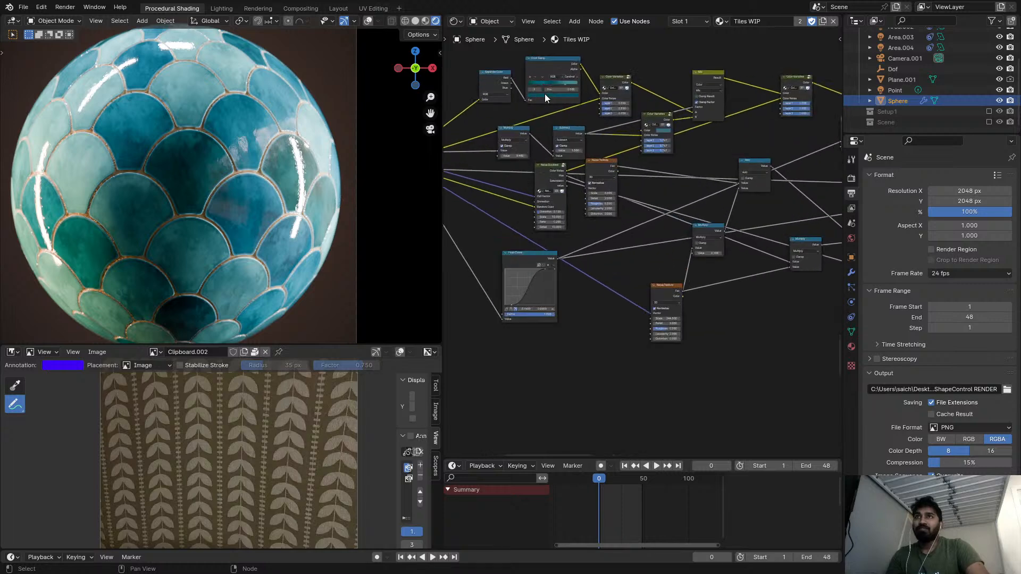
{"action": "scroll", "coordinate": [546, 93], "scroll_direction": "up", "scroll_amount": 6}
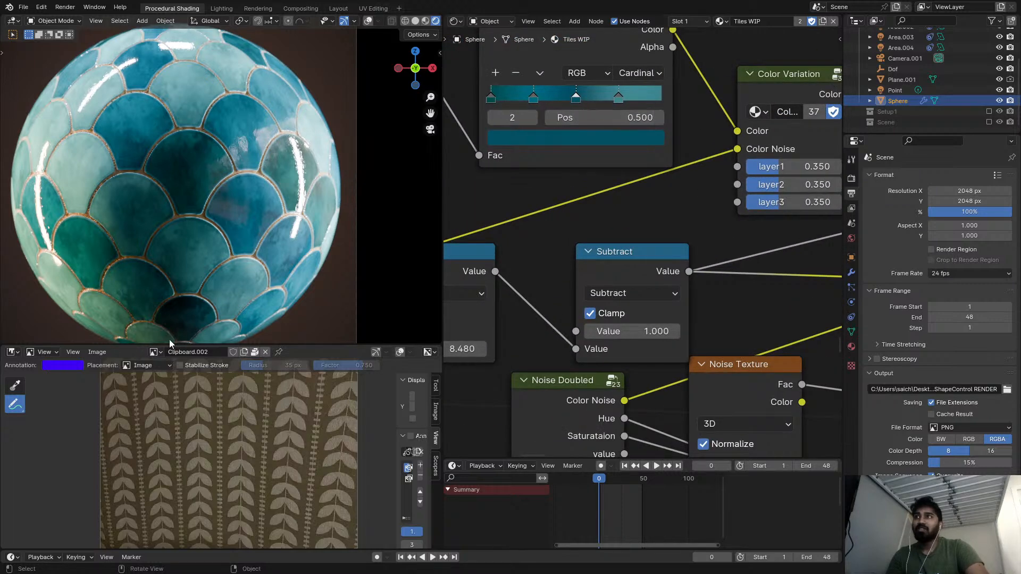
- Display the Clipboard.001 reference image of the green shell tiles in the Image Editor and enlarge it
{"action": "left_click", "coordinate": [153, 352]}
{"action": "left_click", "coordinate": [171, 378]}
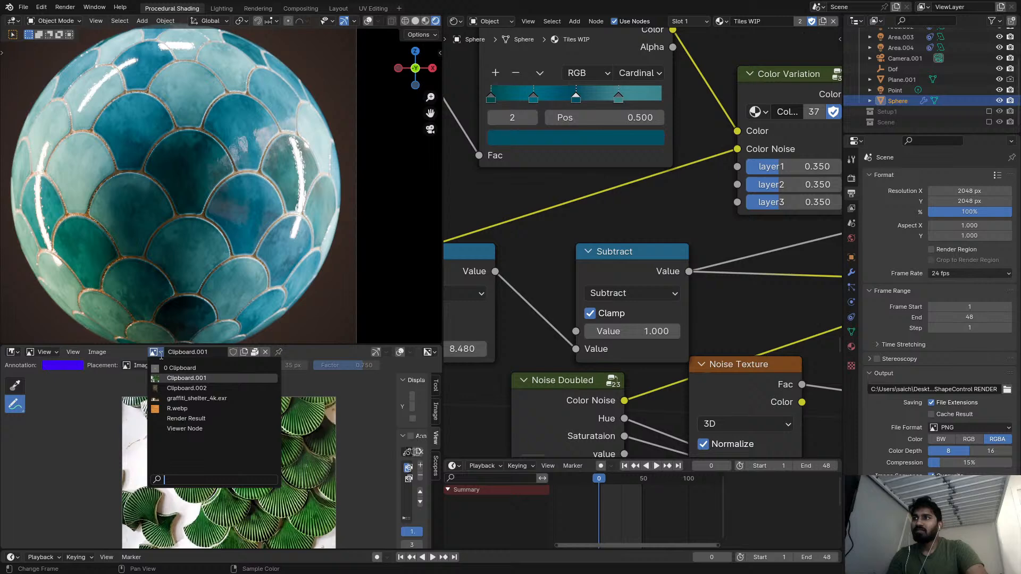
{"action": "left_click", "coordinate": [178, 418]}
{"action": "left_click", "coordinate": [164, 352]}
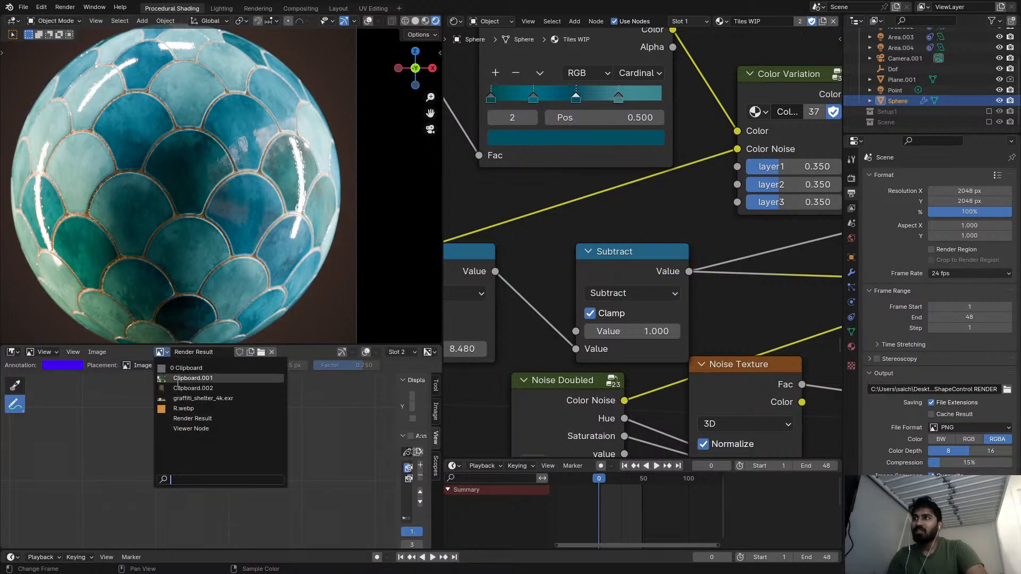
{"action": "left_click", "coordinate": [186, 378]}
{"action": "scroll", "coordinate": [263, 462], "scroll_direction": "up", "scroll_amount": 7}
- Activate the Material Output of the ridged shell tile setup
{"action": "scroll", "coordinate": [611, 229], "scroll_direction": "down", "scroll_amount": 10}
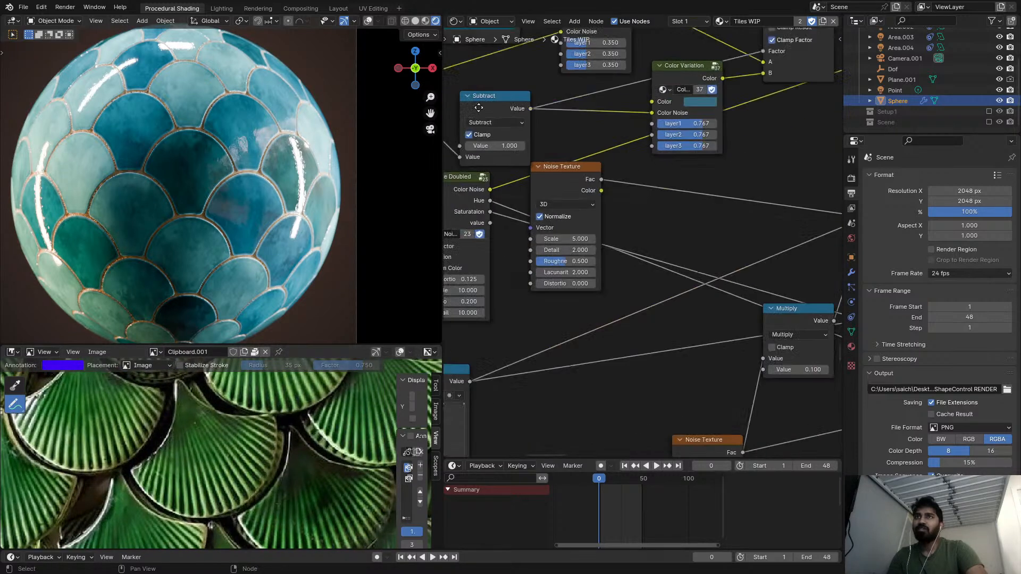
{"action": "scroll", "coordinate": [728, 283], "scroll_direction": "down", "scroll_amount": 5}
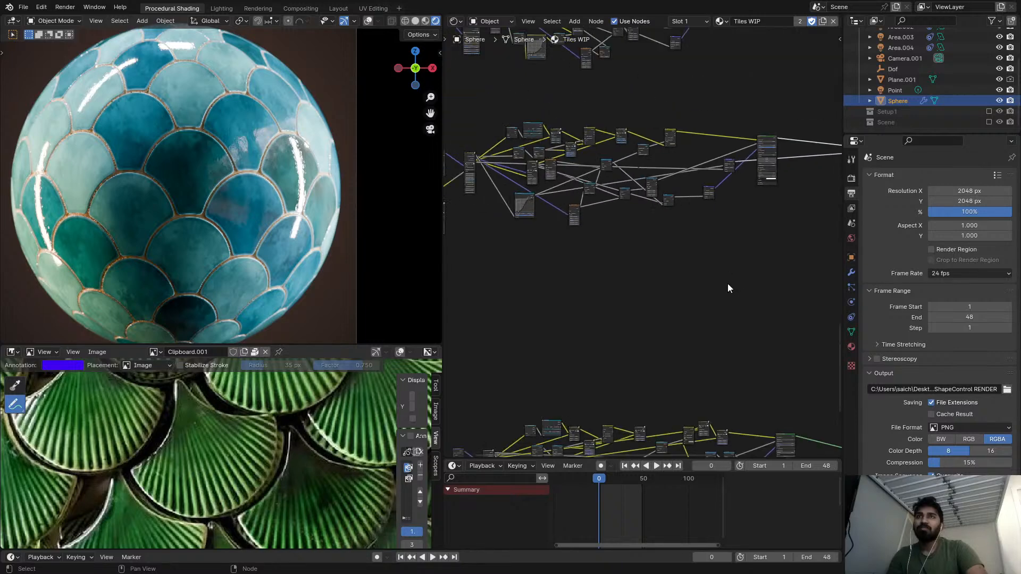
{"action": "middle_click_drag", "start_coordinate": [803, 53], "coordinate": [577, 206]}
{"action": "scroll", "coordinate": [580, 210], "scroll_direction": "up", "scroll_amount": 4}
{"action": "left_click", "coordinate": [739, 367]}
{"action": "left_click_drag", "start_coordinate": [738, 367], "coordinate": [665, 351]}
- Copy the upper Color Ramp's bright green and dark green stop colors to the upper Mix node's B and A inputs
{"action": "scroll", "coordinate": [665, 334], "scroll_direction": "up", "scroll_amount": 2}
{"action": "scroll", "coordinate": [695, 303], "scroll_direction": "down", "scroll_amount": 3}
{"action": "middle_click_drag", "start_coordinate": [688, 308], "coordinate": [718, 207]}
{"action": "scroll", "coordinate": [592, 334], "scroll_direction": "up", "scroll_amount": 5}
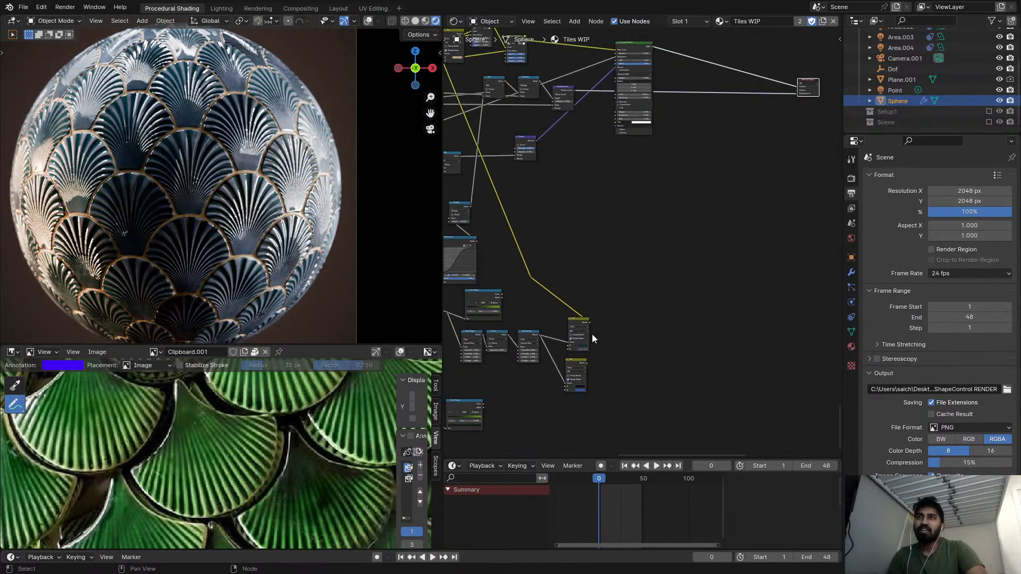
{"action": "left_click", "coordinate": [532, 266]}
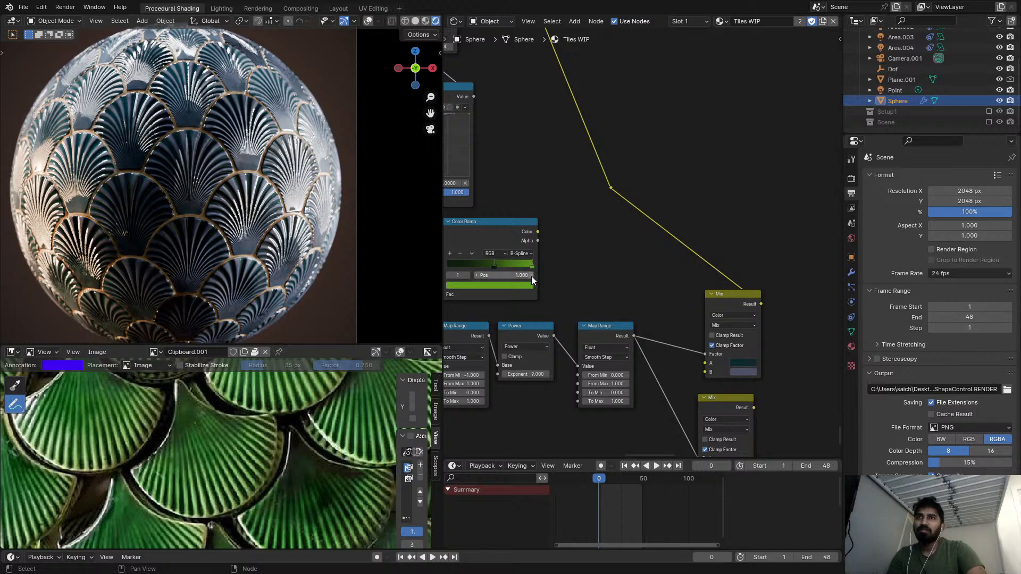
{"action": "left_click_drag", "start_coordinate": [522, 285], "coordinate": [739, 371]}
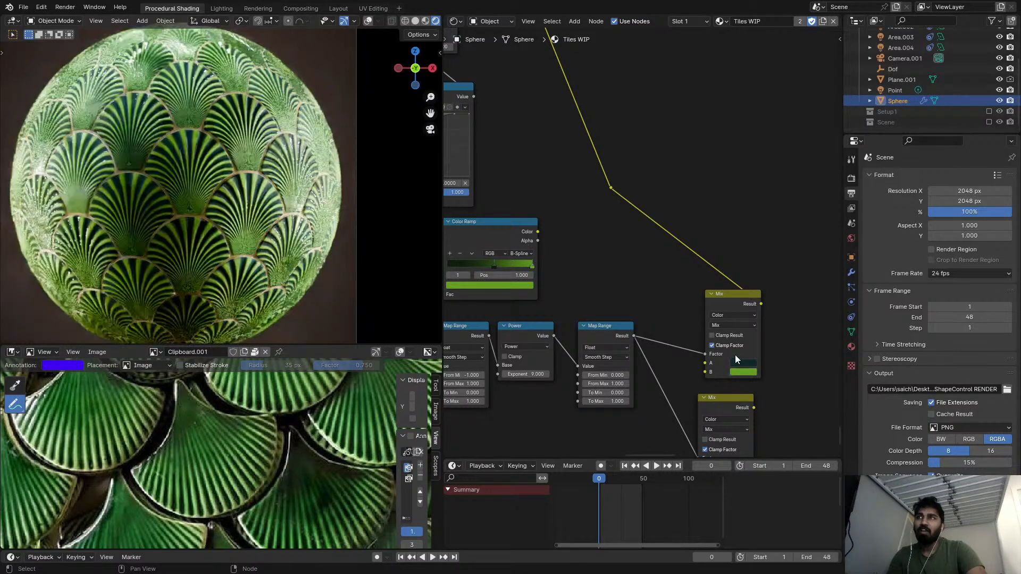
{"action": "left_click", "coordinate": [495, 268]}
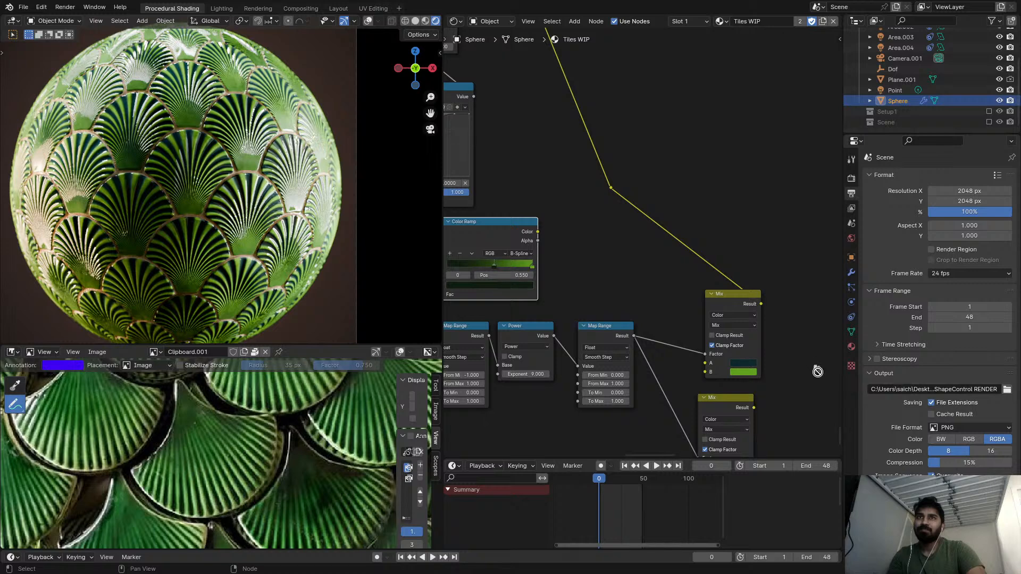
{"action": "left_click_drag", "start_coordinate": [752, 362], "coordinate": [751, 362]}
- Examine the nodes feeding the upper Color Ramp and the Map Range chain, and save the file
{"action": "scroll", "coordinate": [686, 362], "scroll_direction": "down", "scroll_amount": 8}
{"action": "middle_click_drag", "start_coordinate": [492, 359], "coordinate": [620, 299]}
{"action": "scroll", "coordinate": [620, 298], "scroll_direction": "up", "scroll_amount": 4}
{"action": "scroll", "coordinate": [620, 299], "scroll_direction": "up", "scroll_amount": 1}
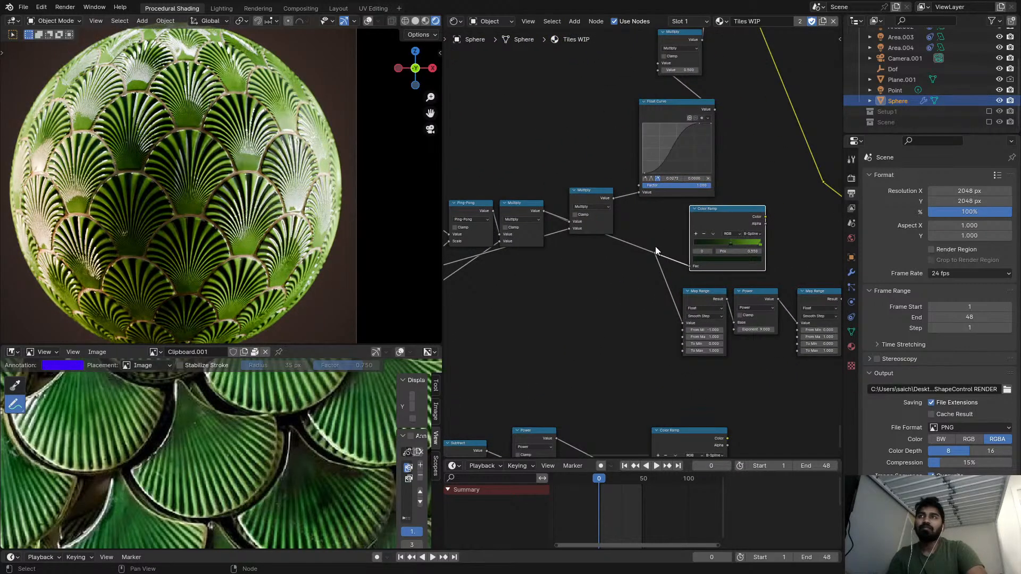
{"action": "scroll", "coordinate": [742, 310], "scroll_direction": "up", "scroll_amount": 2}
{"action": "scroll", "coordinate": [642, 306], "scroll_direction": "down", "scroll_amount": 3}
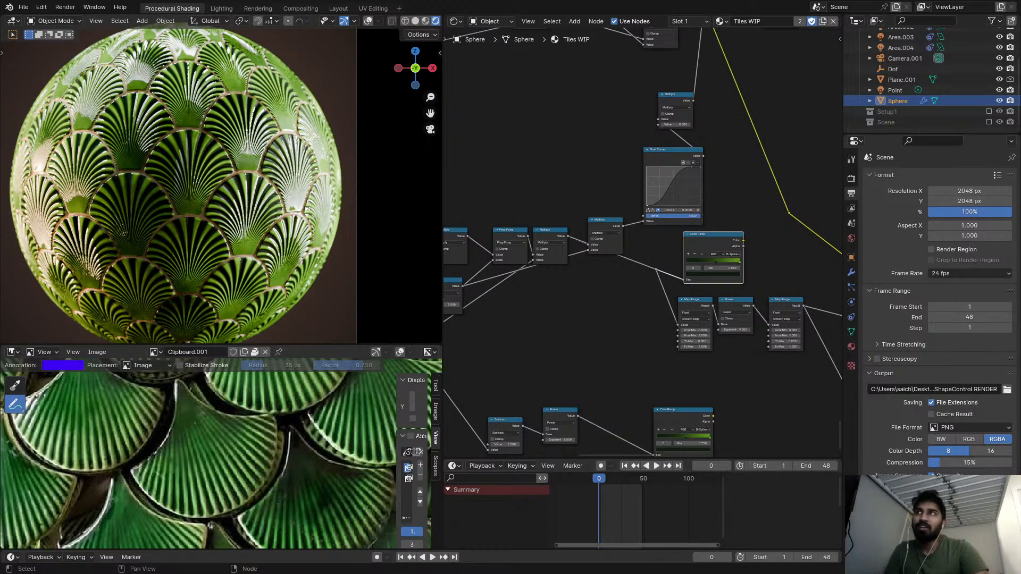
{"action": "scroll", "coordinate": [330, 225], "scroll_direction": "down", "scroll_amount": 1}
{"action": "key", "text": "ctrl+s"}
{"action": "scroll", "coordinate": [711, 262], "scroll_direction": "down", "scroll_amount": 2}
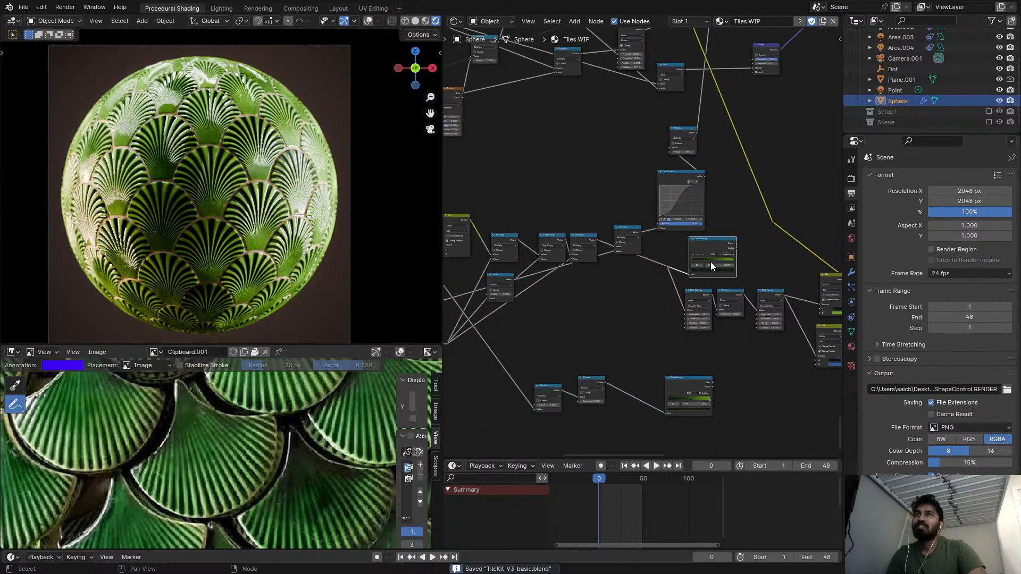
- Preview the last Map Range and upper Mix outputs on the sphere, and return to the Principled BSDF shading
{"action": "scroll", "coordinate": [711, 261], "scroll_direction": "up", "scroll_amount": 4}
{"action": "left_click", "coordinate": [714, 231]}
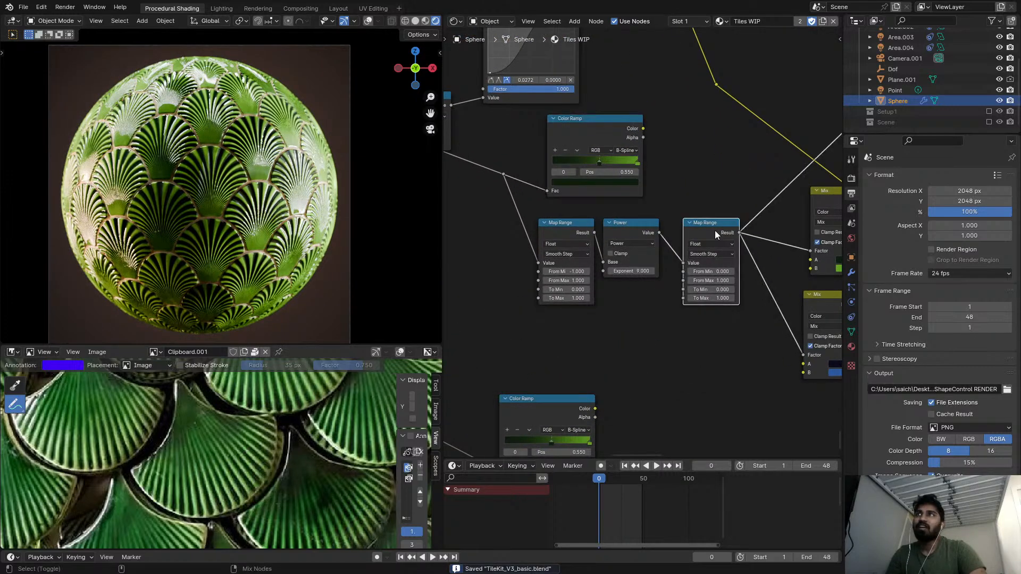
{"action": "middle_click_drag", "start_coordinate": [787, 223], "coordinate": [754, 241]}
{"action": "scroll", "coordinate": [754, 241], "scroll_direction": "up", "scroll_amount": 5}
{"action": "left_click", "coordinate": [802, 209], "text": "ctrl+shift"}
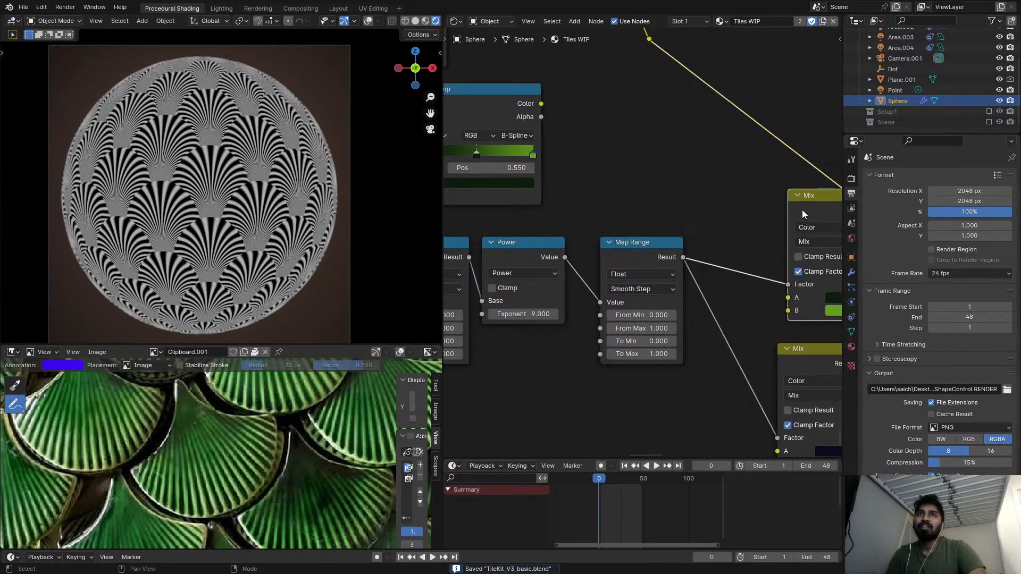
{"action": "scroll", "coordinate": [771, 218], "scroll_direction": "down", "scroll_amount": 6}
{"action": "scroll", "coordinate": [702, 213], "scroll_direction": "up", "scroll_amount": 3}
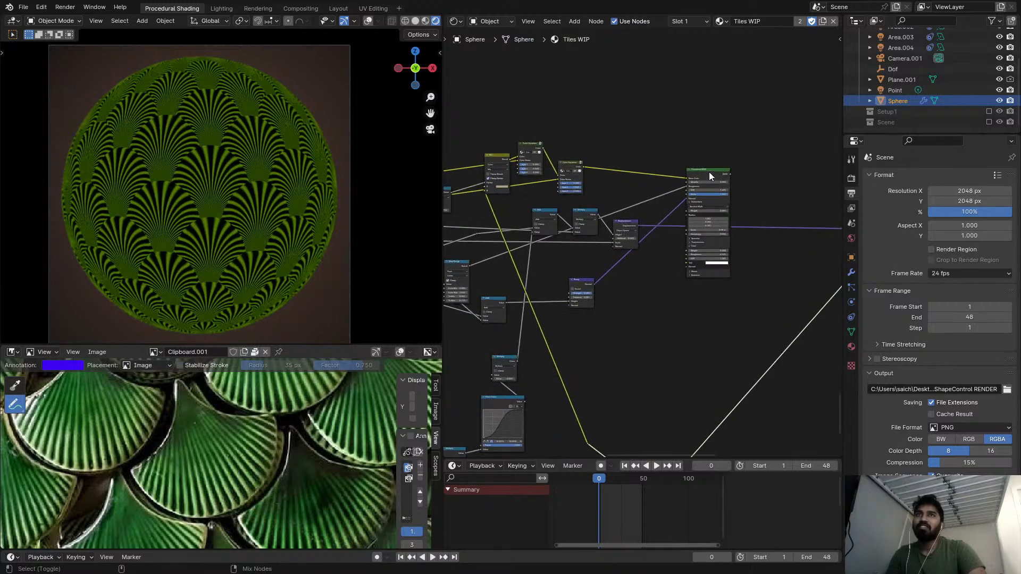
{"action": "left_click", "coordinate": [709, 171], "text": "ctrl+shift"}
- Switch to the Material Output of the smooth blue tile setup and save the file
{"action": "scroll", "coordinate": [677, 192], "scroll_direction": "down", "scroll_amount": 3}
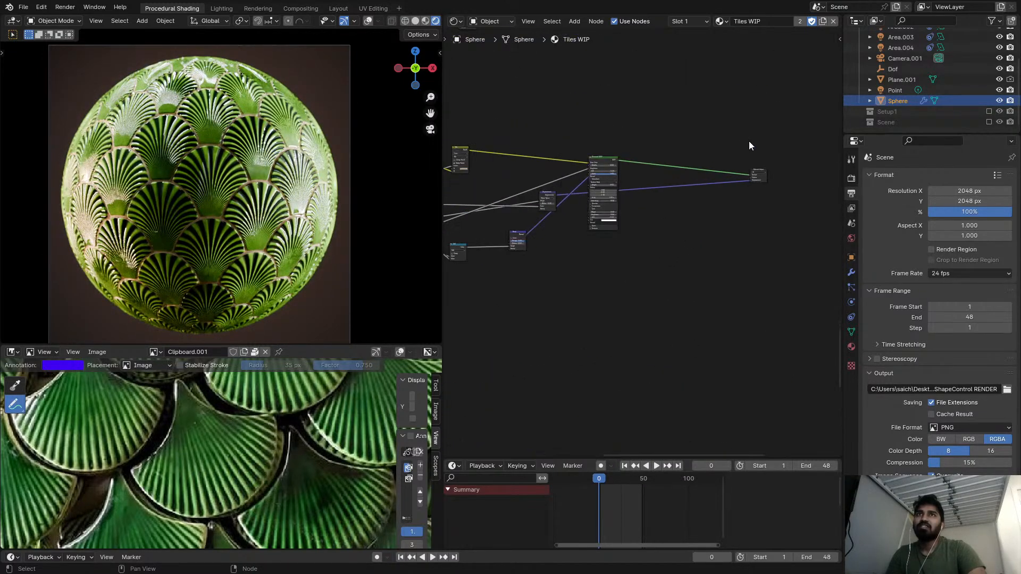
{"action": "scroll", "coordinate": [755, 176], "scroll_direction": "up", "scroll_amount": 3}
{"action": "left_click", "coordinate": [755, 176]}
{"action": "middle_click_drag", "start_coordinate": [620, 300], "coordinate": [776, 256]}
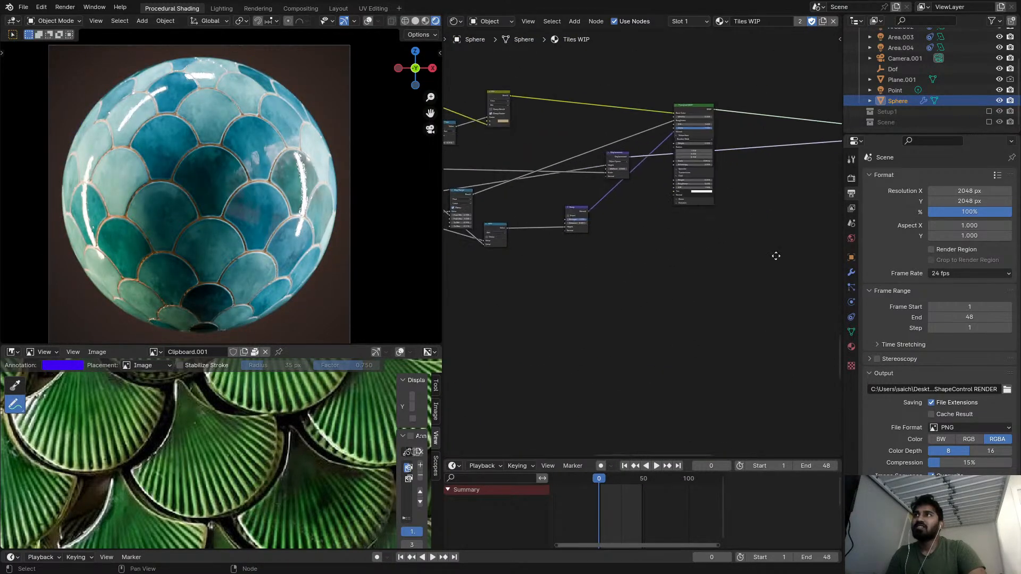
{"action": "key", "text": "ctrl+s"}
- Examine the two Color Variation nodes and the color mottling on the sphere's tiles
{"action": "middle_click_drag", "start_coordinate": [446, 230], "coordinate": [739, 260], "text": "shift"}
{"action": "scroll", "coordinate": [652, 193], "scroll_direction": "up", "scroll_amount": 5}
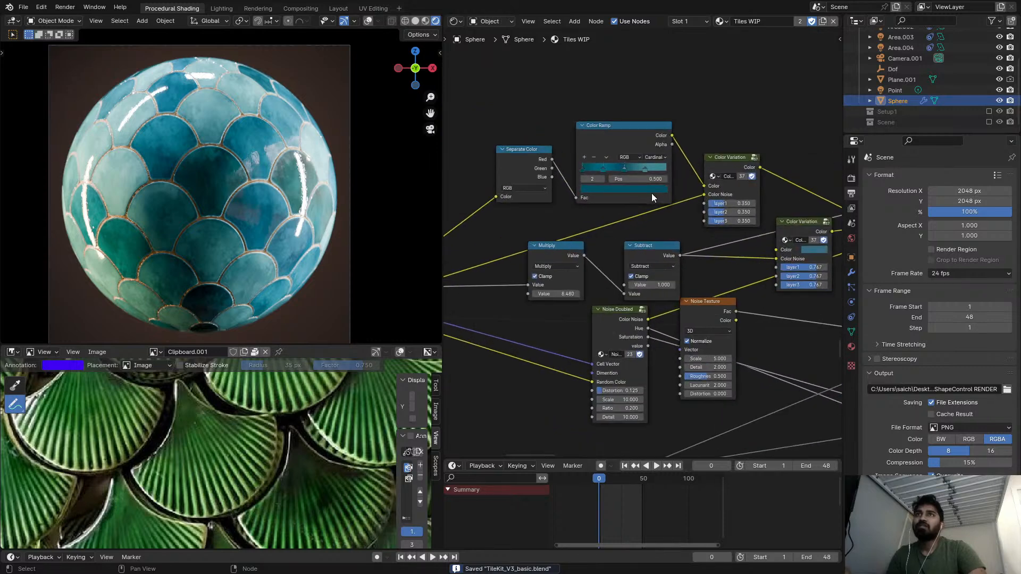
{"action": "scroll", "coordinate": [652, 193], "scroll_direction": "up", "scroll_amount": 4}
{"action": "middle_click_drag", "start_coordinate": [819, 246], "coordinate": [669, 221]}
{"action": "mouse_move", "coordinate": [668, 221]}
{"action": "left_mouse_down"}
{"action": "mouse_move", "coordinate": [676, 209]}
{"action": "mouse_move", "coordinate": [668, 231]}
{"action": "left_mouse_up"}
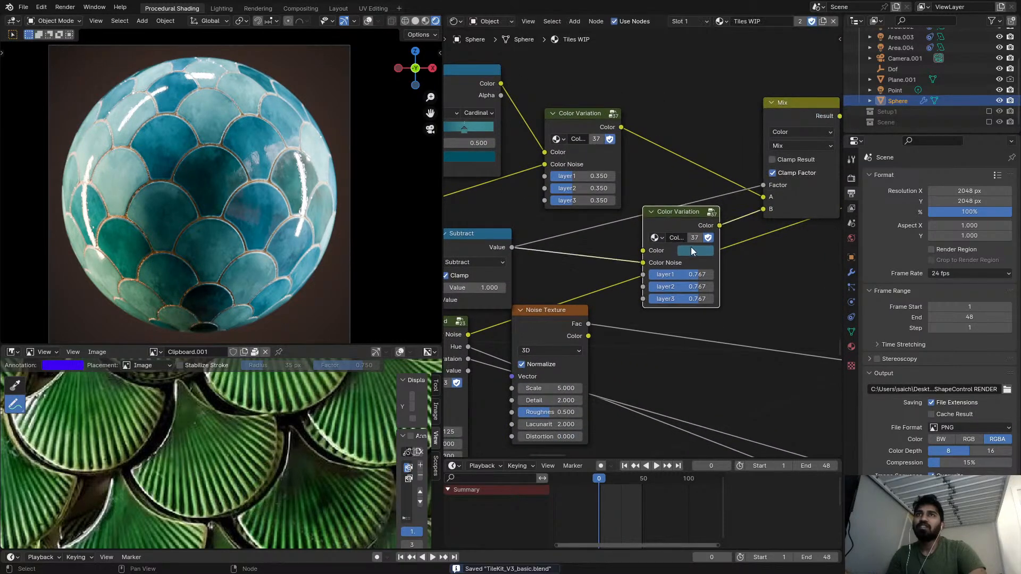
{"action": "scroll", "coordinate": [222, 173], "scroll_direction": "up", "scroll_amount": 2}
{"action": "middle_click_drag", "start_coordinate": [235, 180], "coordinate": [280, 185]}
{"action": "key", "text": "KP_0"}
- Disconnect the Color Ramp from the upper Color Variation node's Color input
{"action": "scroll", "coordinate": [537, 134], "scroll_direction": "down", "scroll_amount": 3}
{"action": "middle_click_drag", "start_coordinate": [537, 134], "coordinate": [663, 162]}
{"action": "scroll", "coordinate": [617, 161], "scroll_direction": "down", "scroll_amount": 3}
{"action": "left_click", "coordinate": [677, 173]}
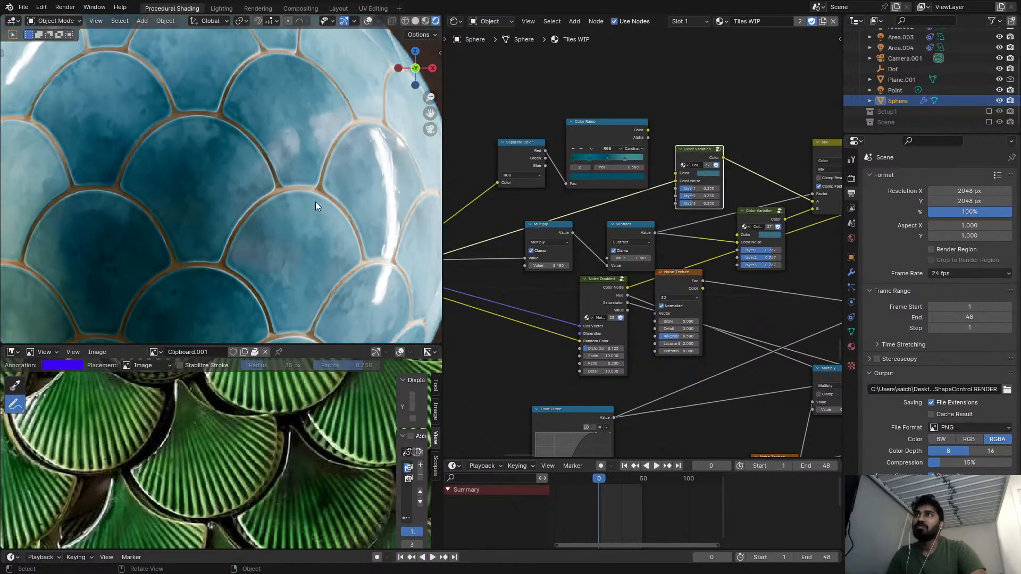
- Try a green base color in the upper Color Variation node
{"action": "scroll", "coordinate": [281, 205], "scroll_direction": "down", "scroll_amount": 3}
{"action": "scroll", "coordinate": [666, 186], "scroll_direction": "up", "scroll_amount": 1}
{"action": "scroll", "coordinate": [669, 184], "scroll_direction": "up", "scroll_amount": 1}
{"action": "left_click", "coordinate": [728, 168]}
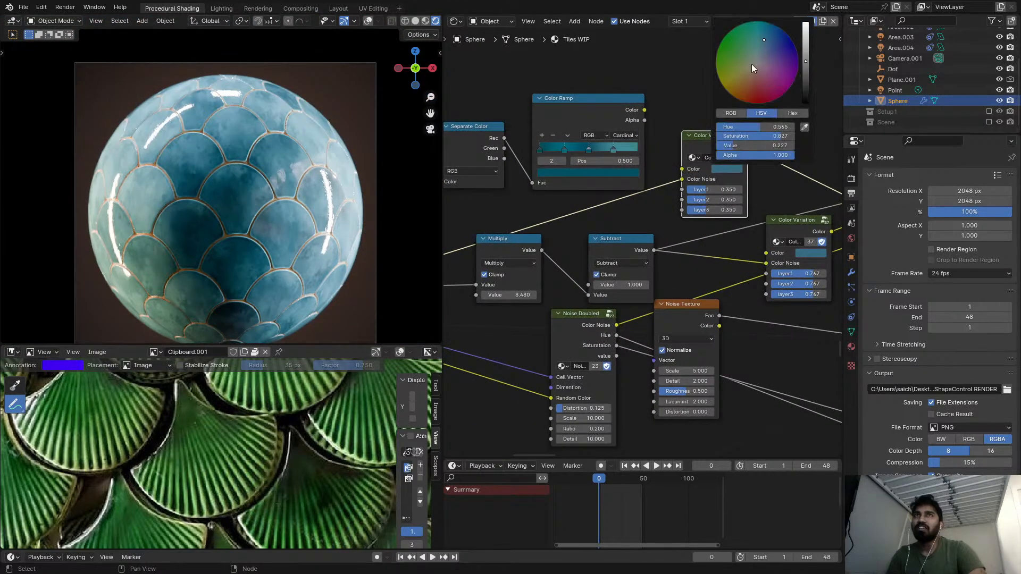
{"action": "mouse_move", "coordinate": [751, 64]}
{"action": "left_mouse_down"}
{"action": "mouse_move", "coordinate": [743, 73]}
{"action": "mouse_move", "coordinate": [733, 37]}
{"action": "left_mouse_up"}
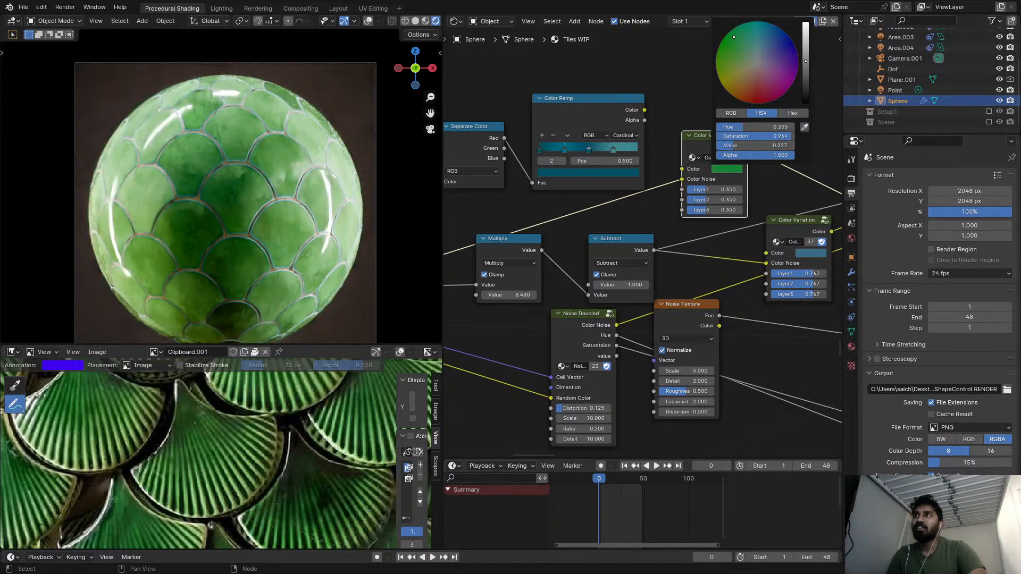
{"action": "right_click", "coordinate": [734, 37]}
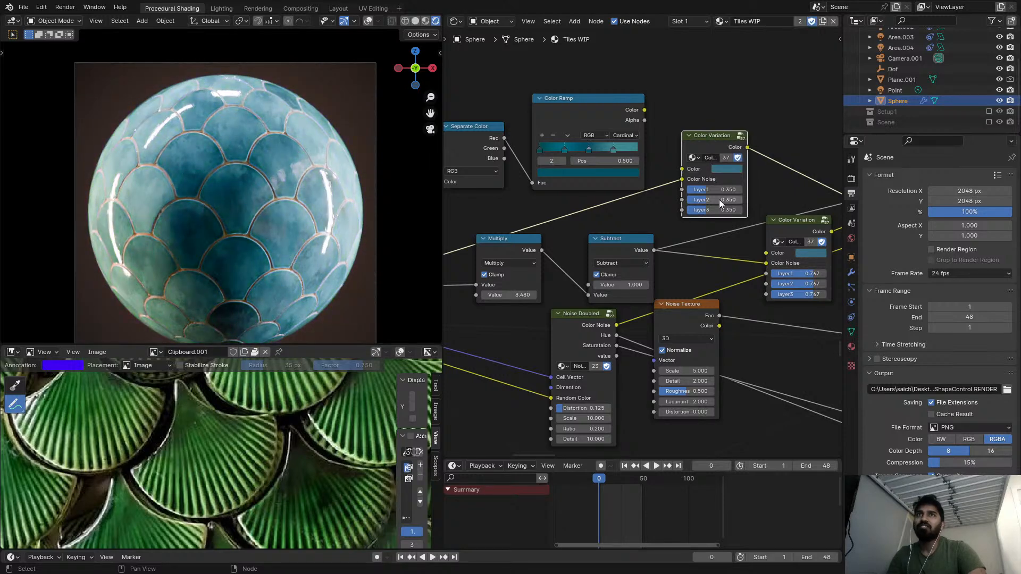
- Set all three layer values of the upper Color Variation node to 1.000 and inspect the sphere's tiles from another angle
{"action": "left_click_drag", "start_coordinate": [719, 190], "coordinate": [765, 210]}
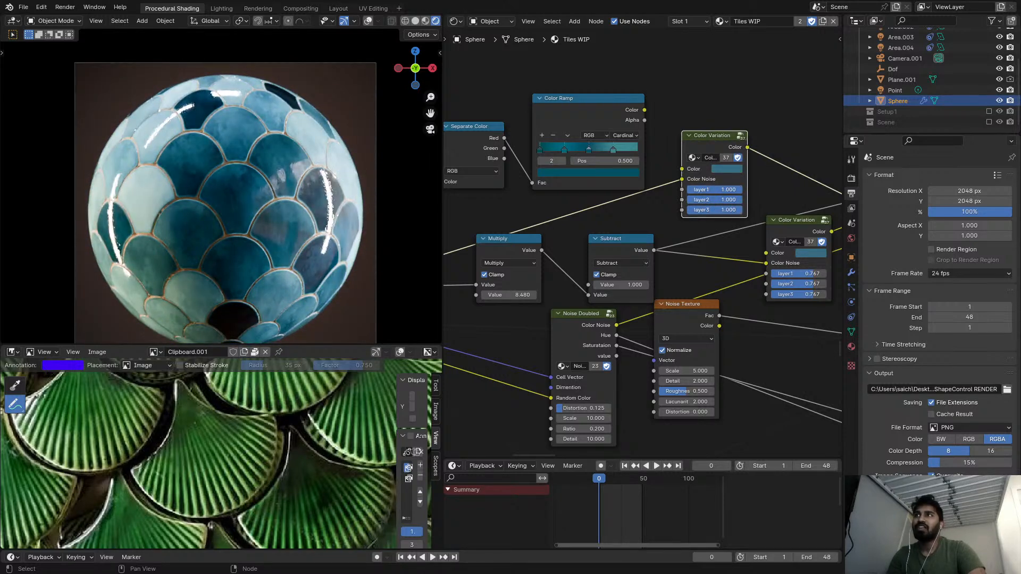
{"action": "middle_click_drag", "start_coordinate": [220, 198], "coordinate": [253, 186]}
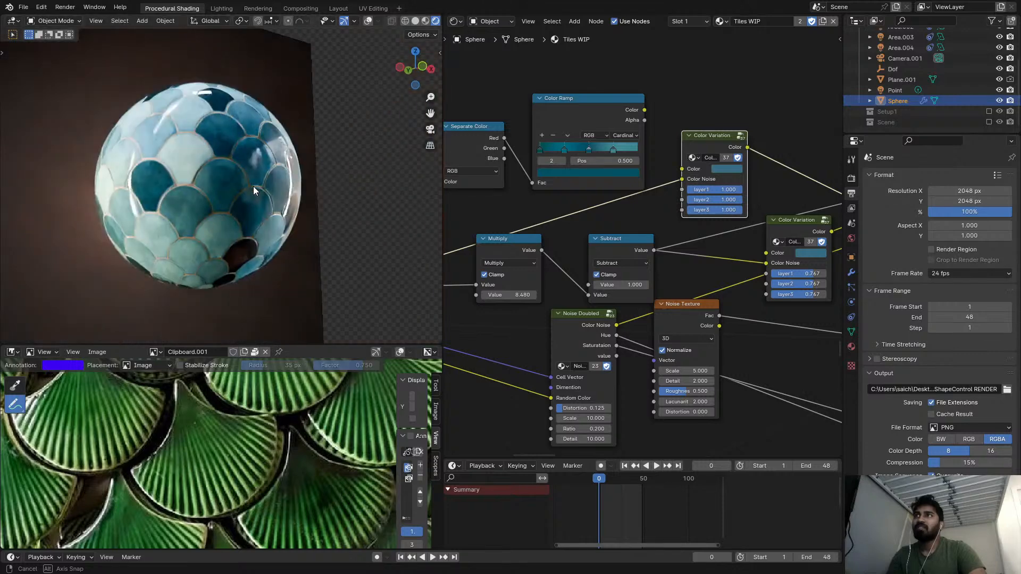
{"action": "scroll", "coordinate": [260, 181], "scroll_direction": "down", "scroll_amount": 2}
{"action": "key", "text": "KP_0"}
- Set the Fish Scale Tile generator's overall scale to 28.300
{"action": "scroll", "coordinate": [643, 219], "scroll_direction": "down", "scroll_amount": 10}
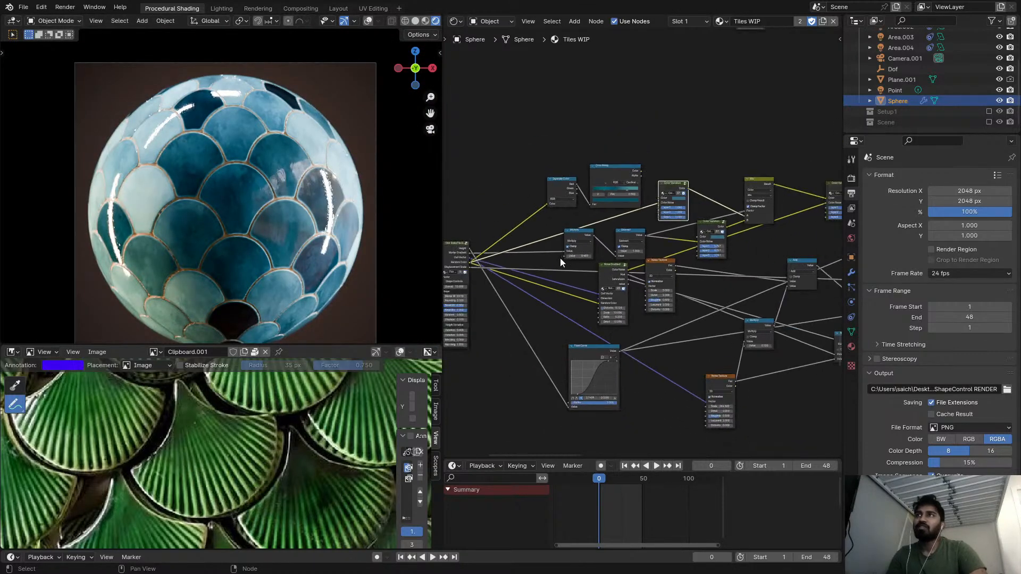
{"action": "middle_click_drag", "start_coordinate": [560, 258], "coordinate": [465, 207]}
{"action": "scroll", "coordinate": [666, 261], "scroll_direction": "up", "scroll_amount": 11}
{"action": "middle_click_drag", "start_coordinate": [744, 242], "coordinate": [579, 271]}
{"action": "middle_click_drag", "start_coordinate": [655, 277], "coordinate": [695, 267]}
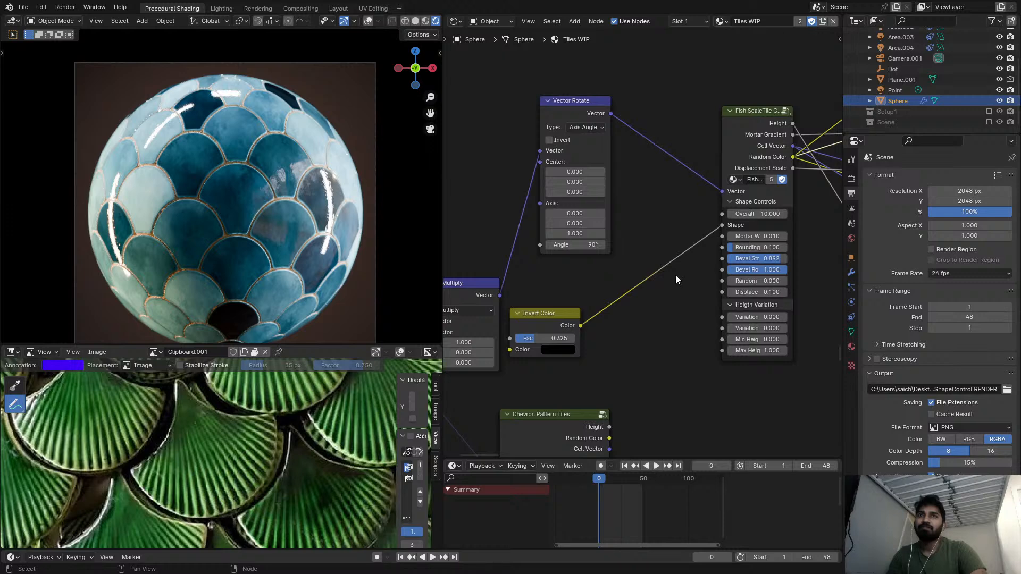
{"action": "scroll", "coordinate": [738, 237], "scroll_direction": "up", "scroll_amount": 1}
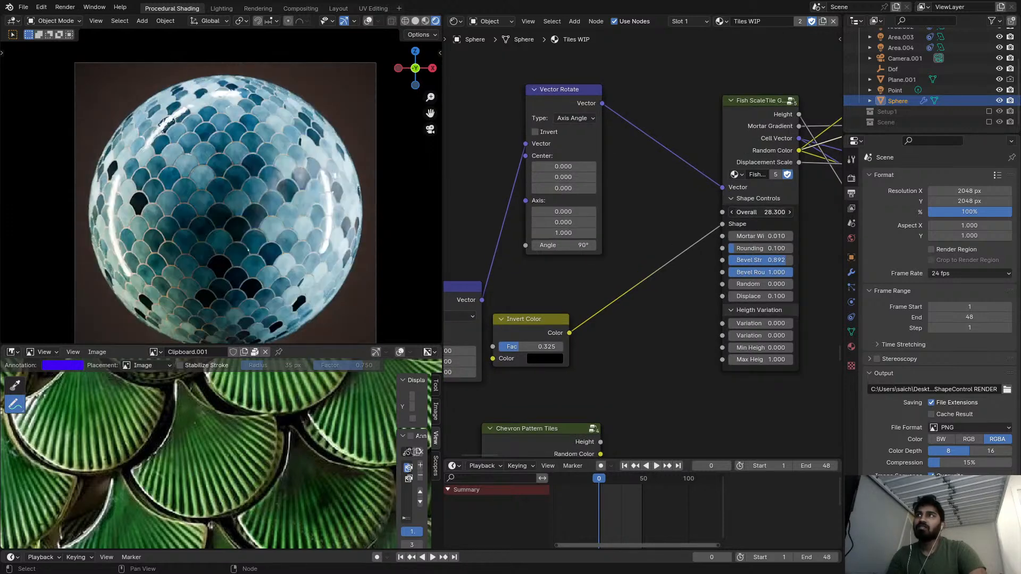
- Set all three layer values of the upper Color Variation node to 0.667, check the tiles up close, and save the file
{"action": "mouse_move", "coordinate": [710, 231]}
{"action": "middle_mouse_down"}
{"action": "mouse_move", "coordinate": [622, 255]}
{"action": "mouse_move", "coordinate": [799, 211]}
{"action": "mouse_move", "coordinate": [725, 230]}
{"action": "middle_mouse_up"}
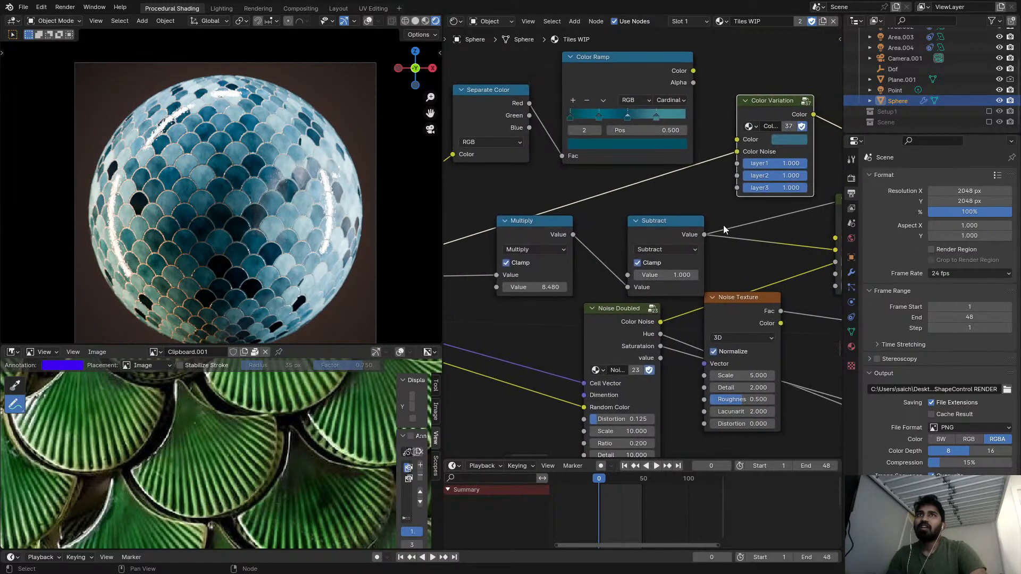
{"action": "middle_click_drag", "start_coordinate": [699, 165], "coordinate": [672, 193]}
{"action": "left_click_drag", "start_coordinate": [659, 205], "coordinate": [638, 205]}
{"action": "scroll", "coordinate": [237, 207], "scroll_direction": "up", "scroll_amount": 6}
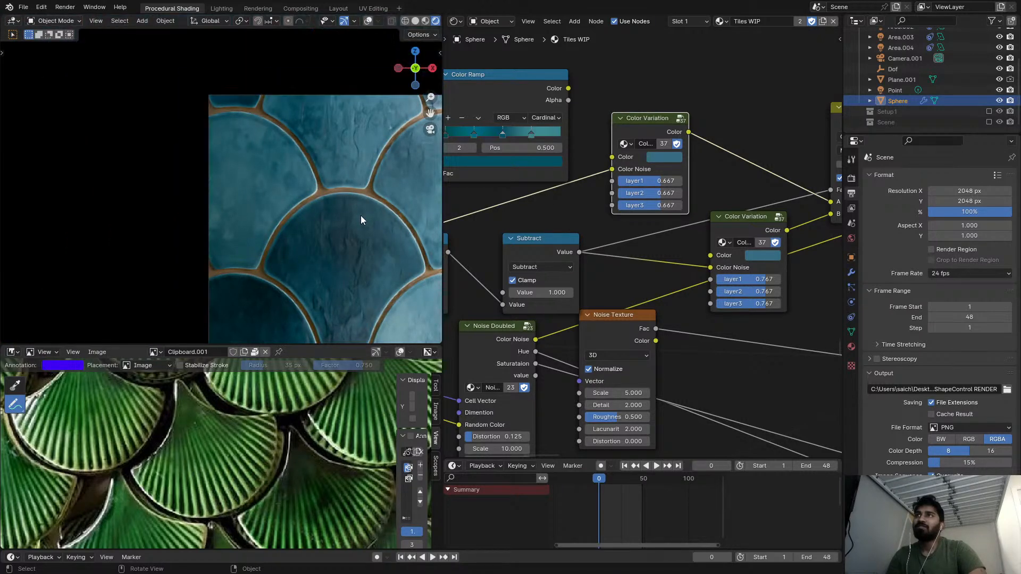
{"action": "scroll", "coordinate": [361, 215], "scroll_direction": "down", "scroll_amount": 6}
{"action": "key", "text": "ctrl+s"}
- Switch the sphere to the existing material named Material and center the sphere in the viewport
{"action": "scroll", "coordinate": [651, 185], "scroll_direction": "down", "scroll_amount": 4}
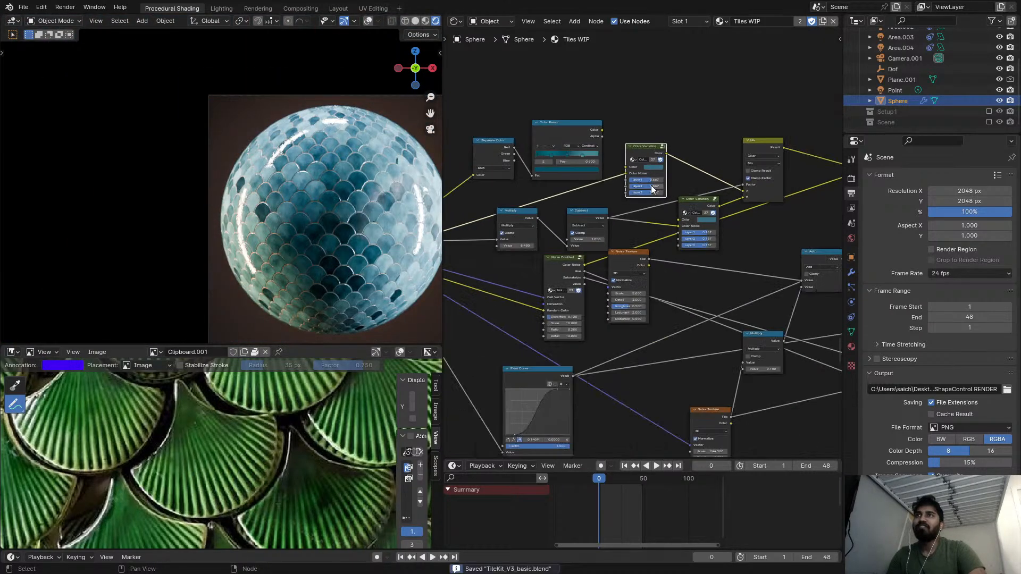
{"action": "scroll", "coordinate": [651, 185], "scroll_direction": "down", "scroll_amount": 5}
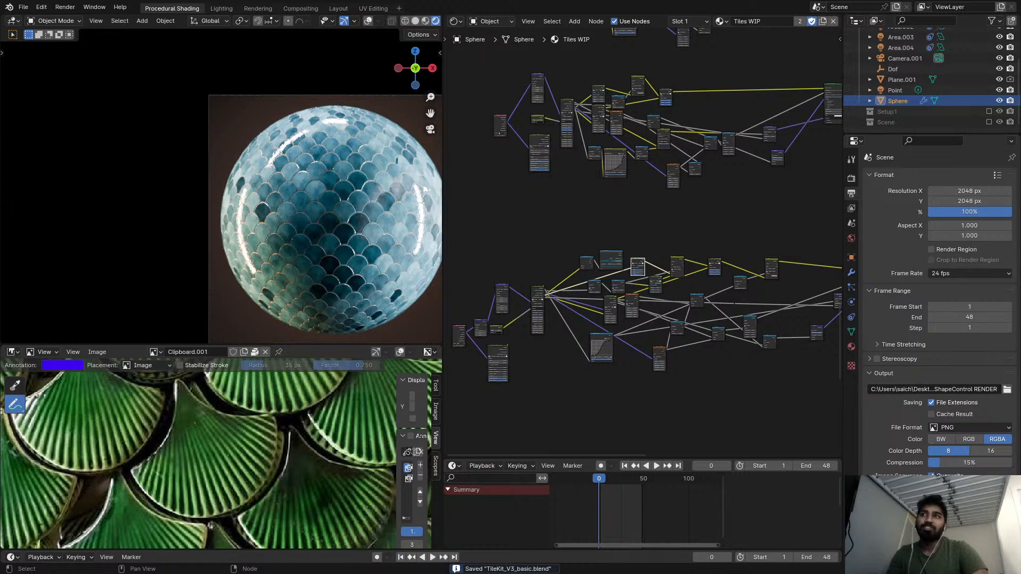
{"action": "scroll", "coordinate": [648, 241], "scroll_direction": "down", "scroll_amount": 8}
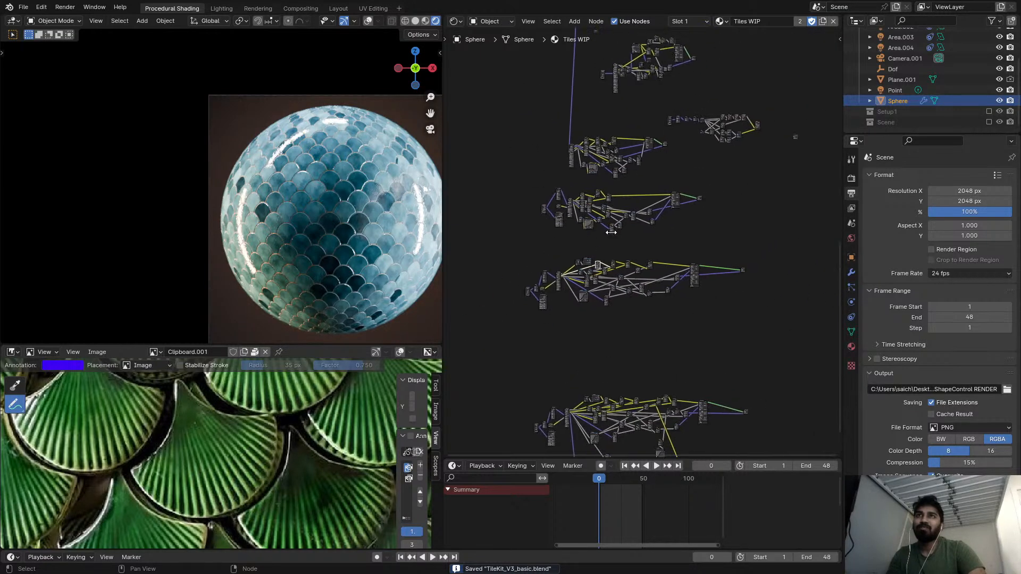
{"action": "scroll", "coordinate": [626, 306], "scroll_direction": "down", "scroll_amount": 2}
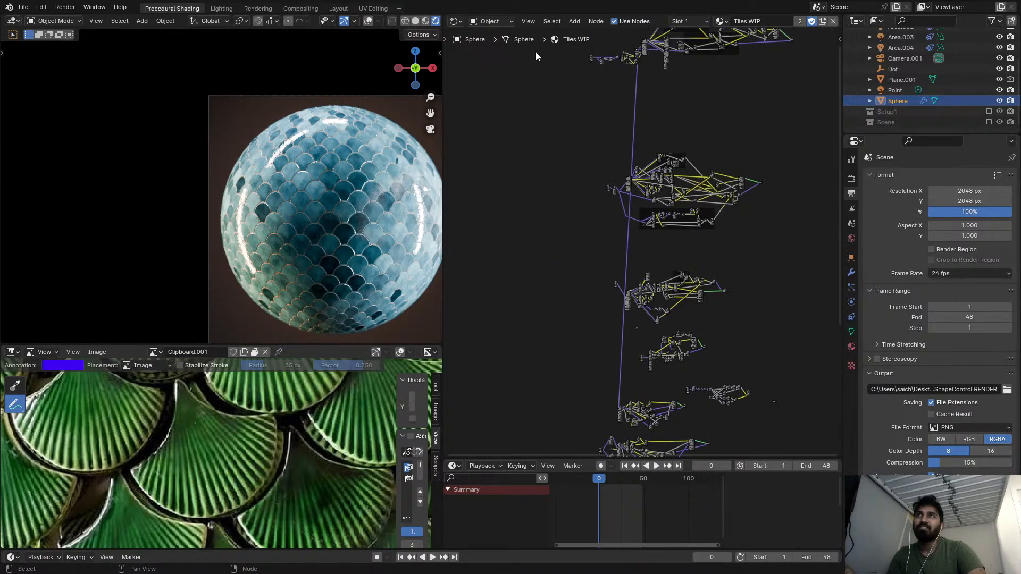
{"action": "left_click", "coordinate": [505, 22]}
{"action": "left_click", "coordinate": [720, 22]}
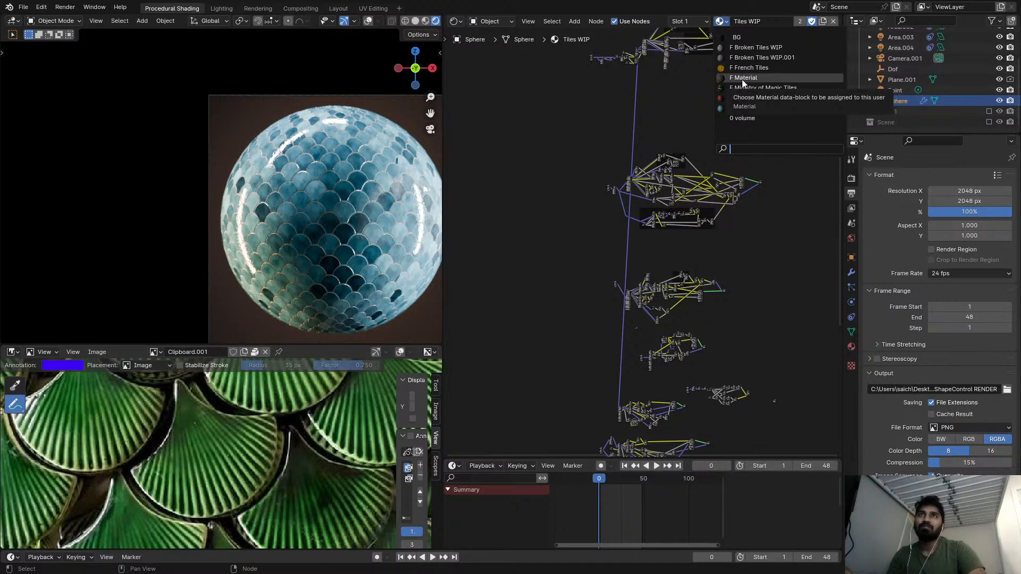
{"action": "left_click", "coordinate": [742, 77]}
{"action": "middle_click_drag", "start_coordinate": [371, 259], "coordinate": [282, 210], "text": "shift"}
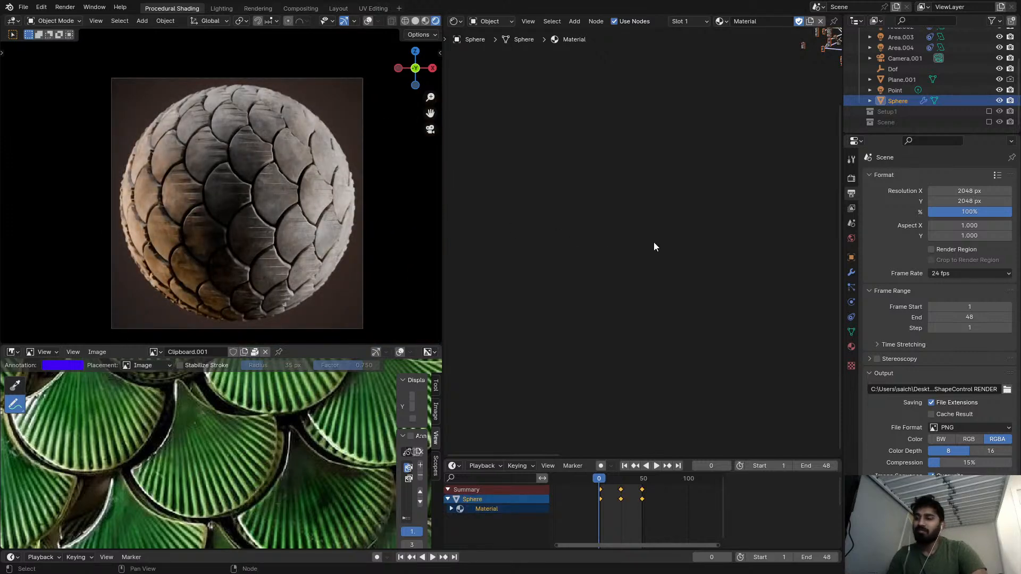
- Open the TileMaster Pro node group of this material for editing
{"action": "key", "text": "Home"}
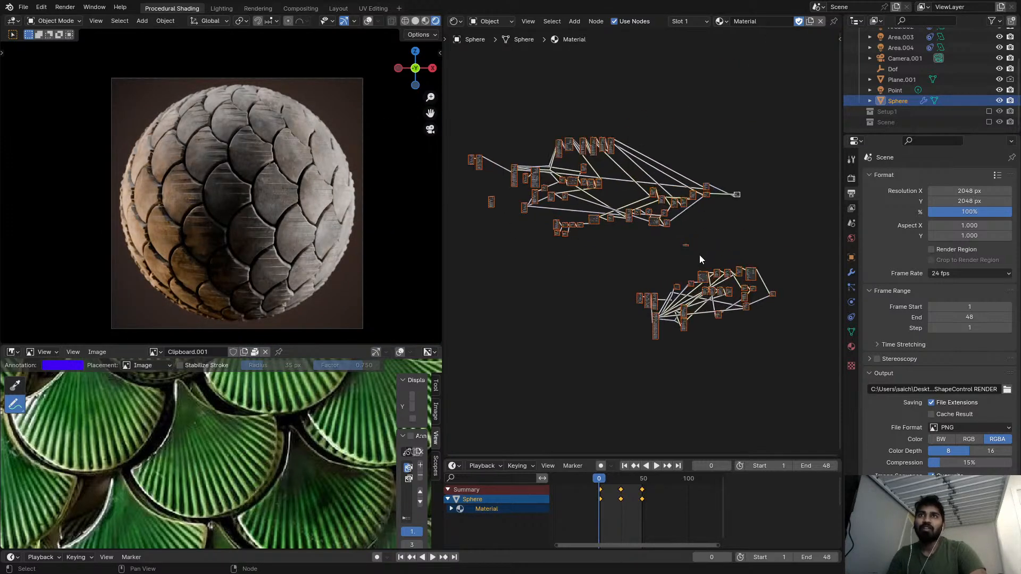
{"action": "scroll", "coordinate": [699, 255], "scroll_direction": "up", "scroll_amount": 8}
{"action": "middle_click_drag", "start_coordinate": [630, 228], "coordinate": [559, 240]}
{"action": "scroll", "coordinate": [772, 205], "scroll_direction": "up", "scroll_amount": 7}
{"action": "left_click", "coordinate": [722, 209]}
{"action": "key", "text": "Tab"}
{"action": "scroll", "coordinate": [686, 234], "scroll_direction": "down", "scroll_amount": 12}
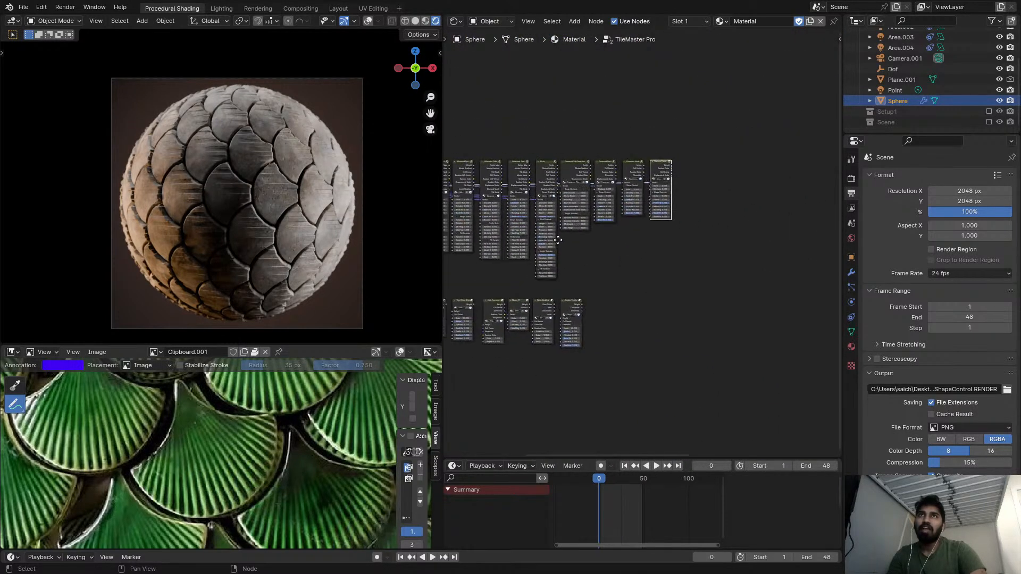
- Copy the two Pavement nodes and the Chevron Pattern Tiles node, and leave the TileMaster Pro group
{"action": "scroll", "coordinate": [627, 156], "scroll_direction": "up", "scroll_amount": 15}
{"action": "scroll", "coordinate": [617, 153], "scroll_direction": "up", "scroll_amount": 2}
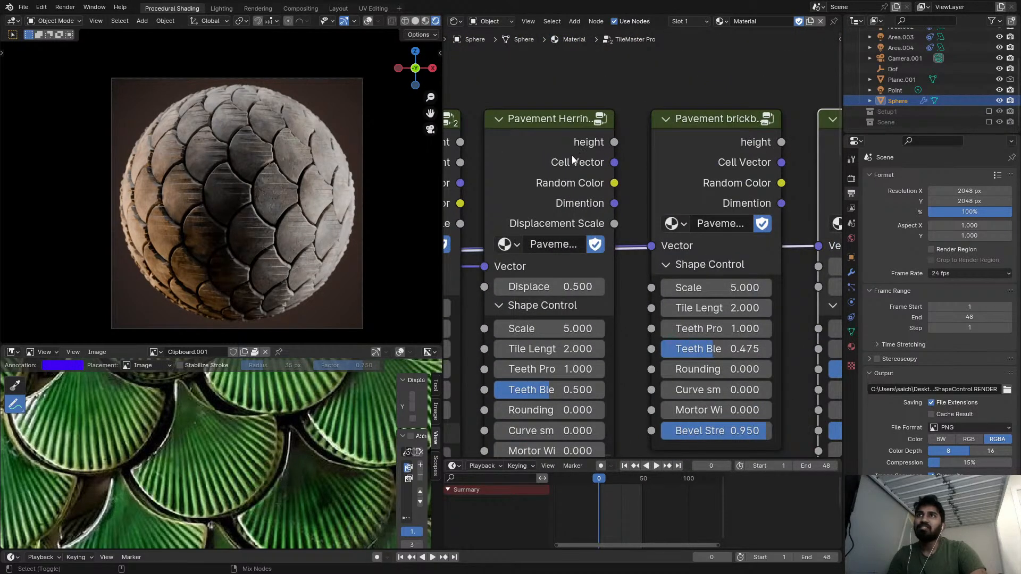
{"action": "left_click", "coordinate": [581, 145]}
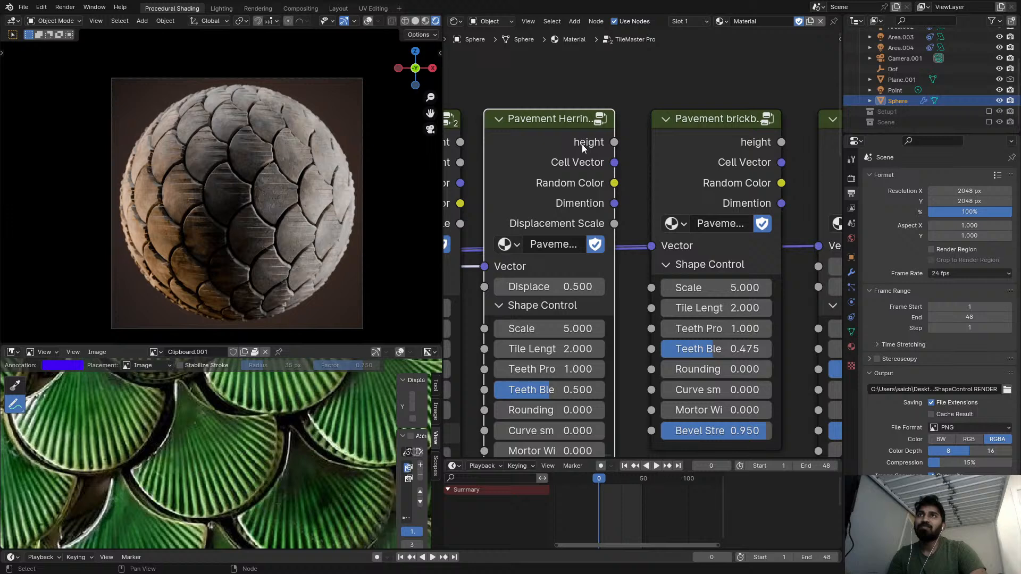
{"action": "left_click", "coordinate": [710, 132], "text": "shift"}
{"action": "scroll", "coordinate": [683, 152], "scroll_direction": "down", "scroll_amount": 2}
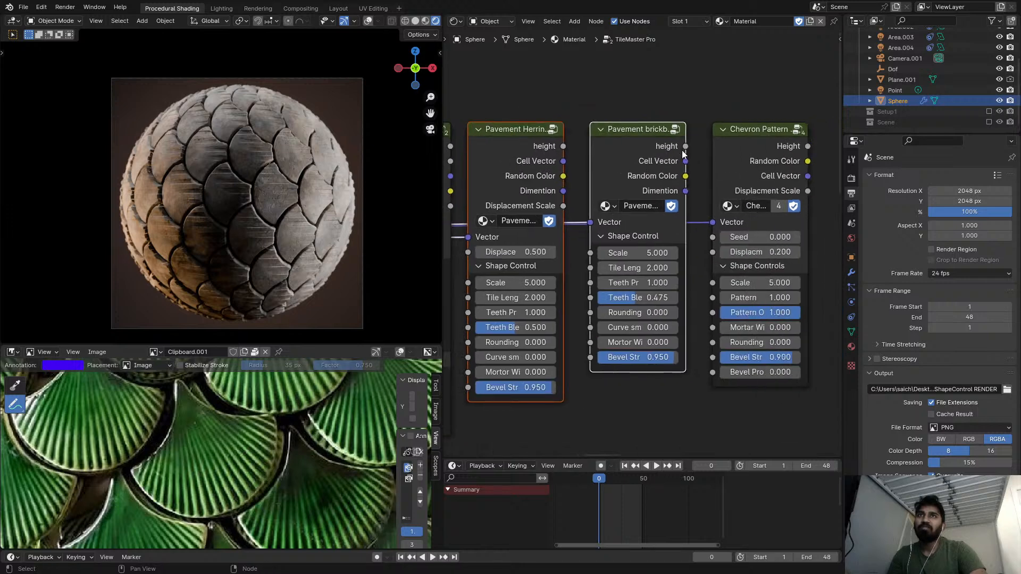
{"action": "left_click", "coordinate": [733, 158]}
{"action": "middle_click_drag", "start_coordinate": [629, 145], "coordinate": [688, 149]}
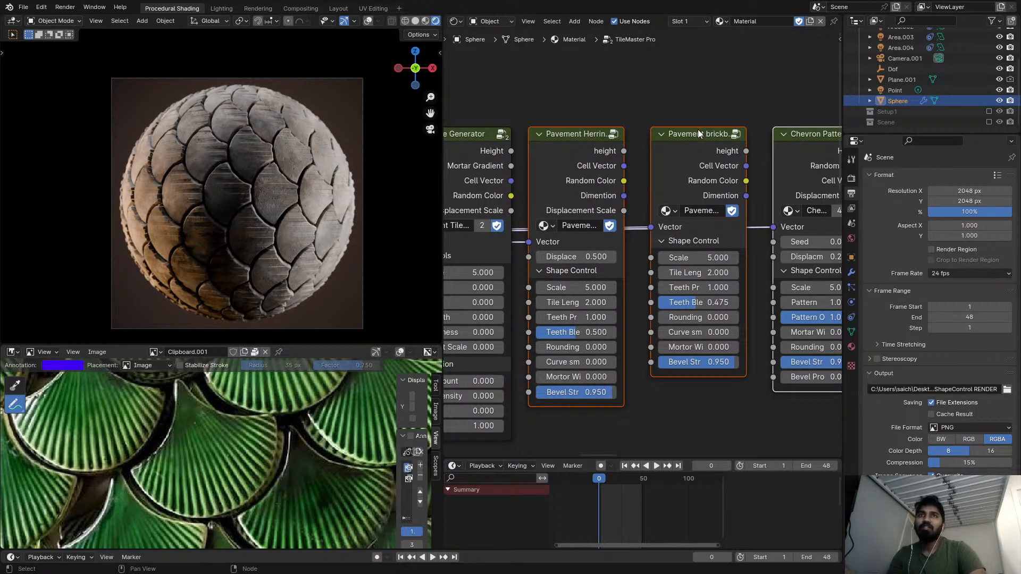
{"action": "key", "text": "Tab"}
{"action": "scroll", "coordinate": [590, 186], "scroll_direction": "down", "scroll_amount": 5}
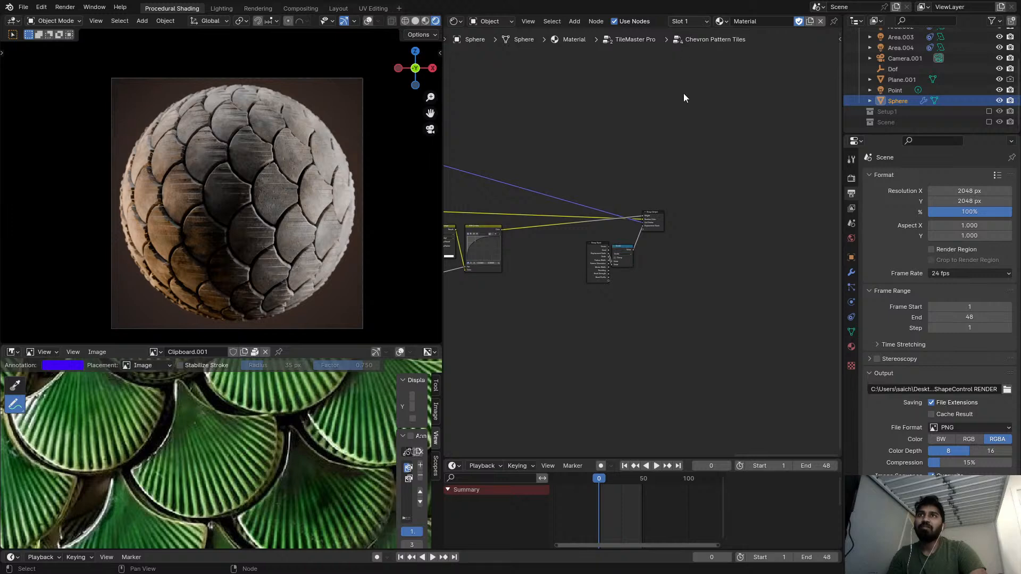
{"action": "key", "text": "Tab"}
{"action": "scroll", "coordinate": [684, 156], "scroll_direction": "up", "scroll_amount": 3}
- Unlink the current material from the sphere and create a new material named test
{"action": "left_click", "coordinate": [706, 22]}
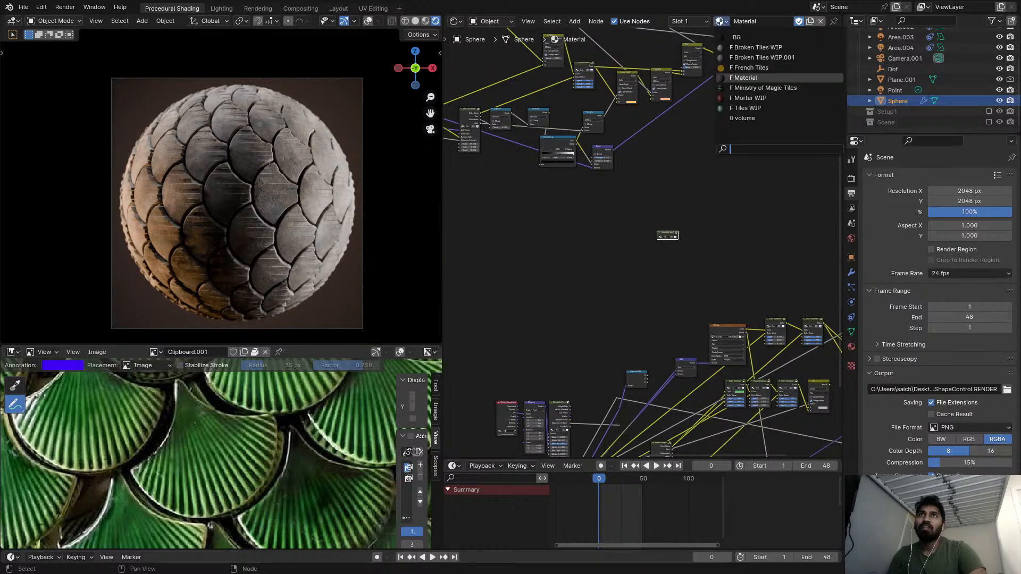
{"action": "left_click", "coordinate": [821, 21]}
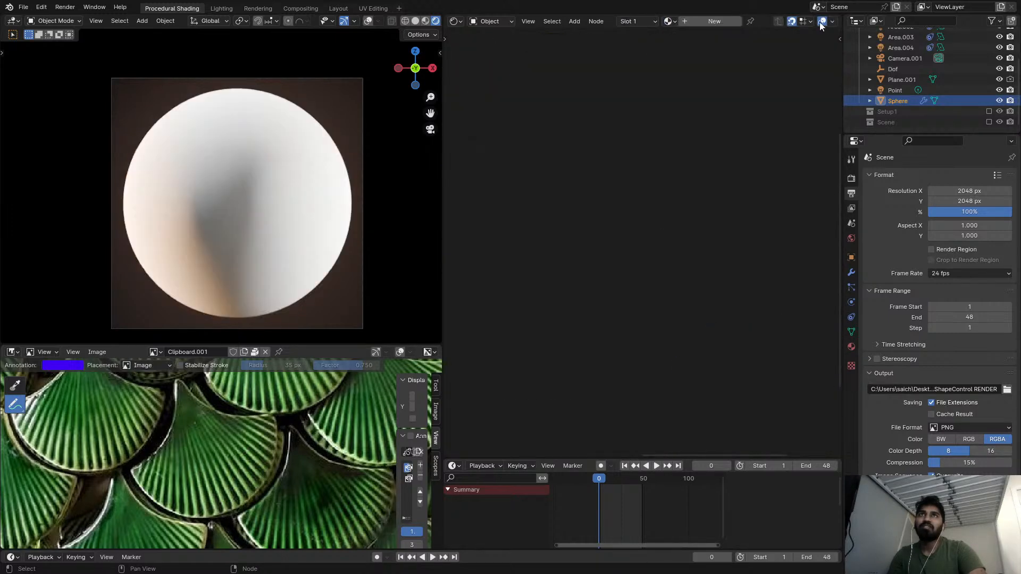
{"action": "left_click", "coordinate": [728, 24]}
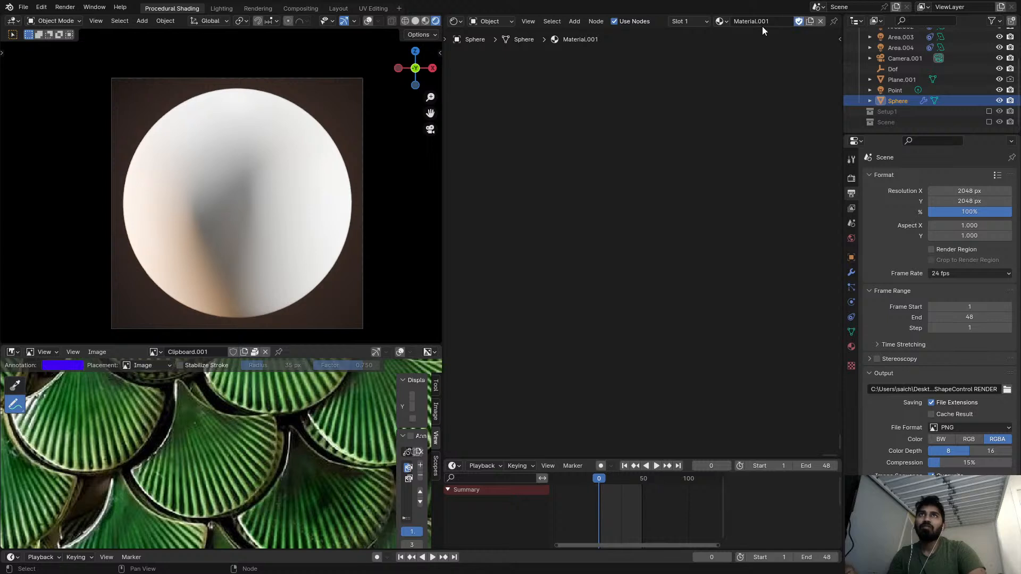
{"action": "type", "text": "test#"}
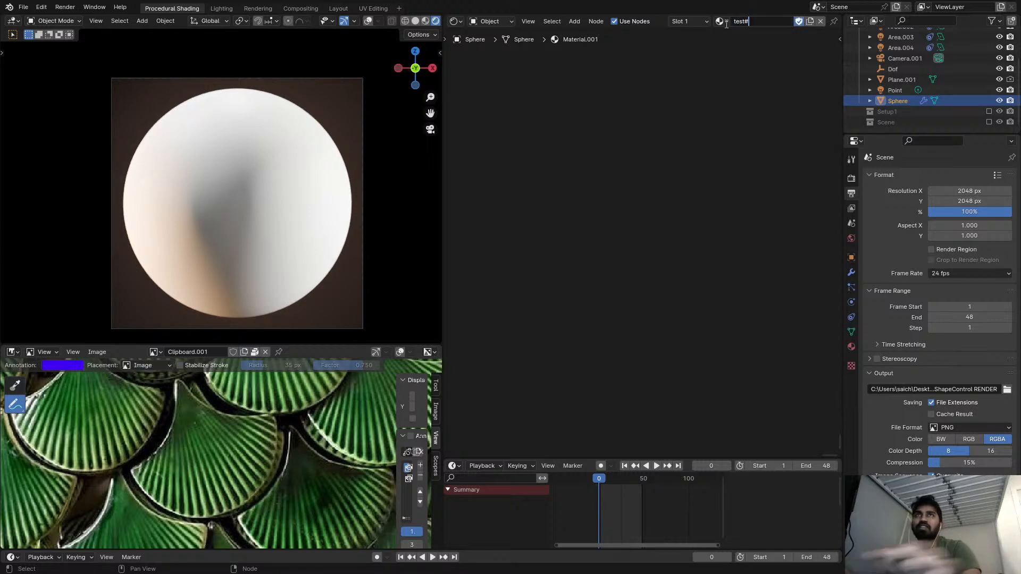
{"action": "key", "text": "Return"}
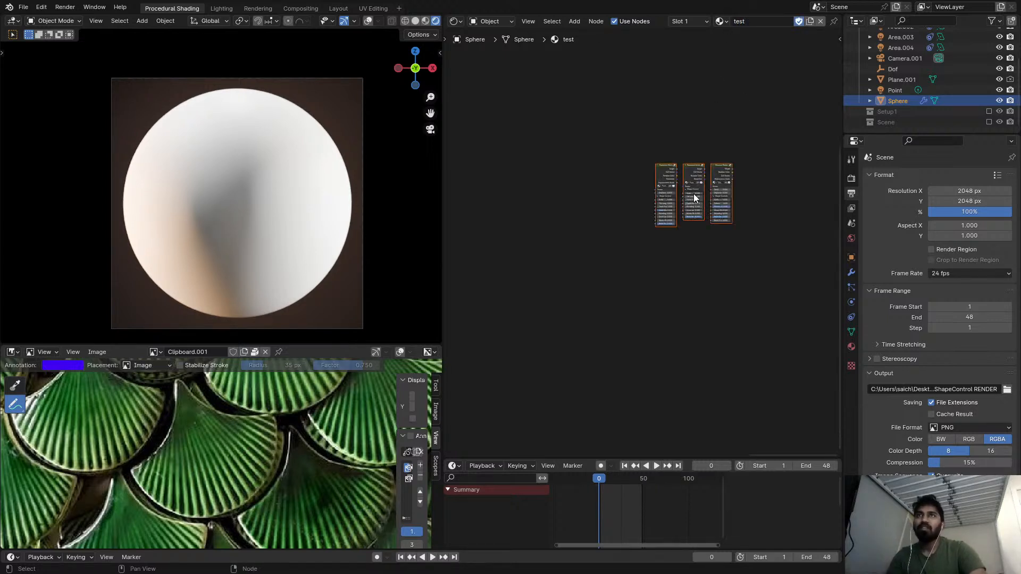
- Paste the three copied tile pattern nodes into the test material
{"action": "key", "text": "ctrl+v"}
{"action": "middle_click_drag", "start_coordinate": [691, 194], "coordinate": [662, 248]}
{"action": "scroll", "coordinate": [662, 249], "scroll_direction": "up", "scroll_amount": 4}
{"action": "left_click", "coordinate": [611, 207]}
- Add a Texture Coordinate node in front of the pasted tile nodes
{"action": "key", "text": "shift+a"}
{"action": "left_click", "coordinate": [554, 190]}
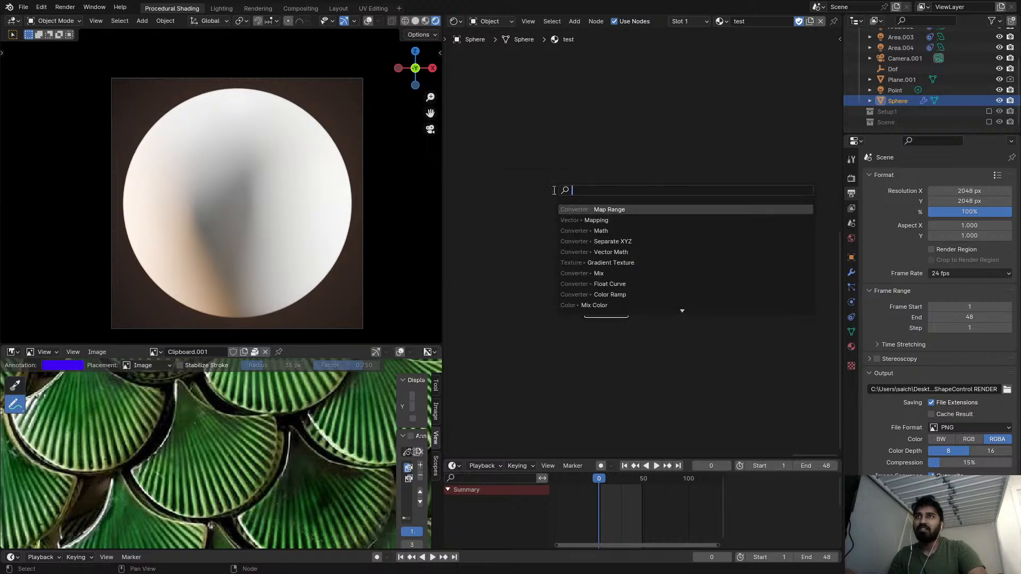
{"action": "type", "text": "tx"}
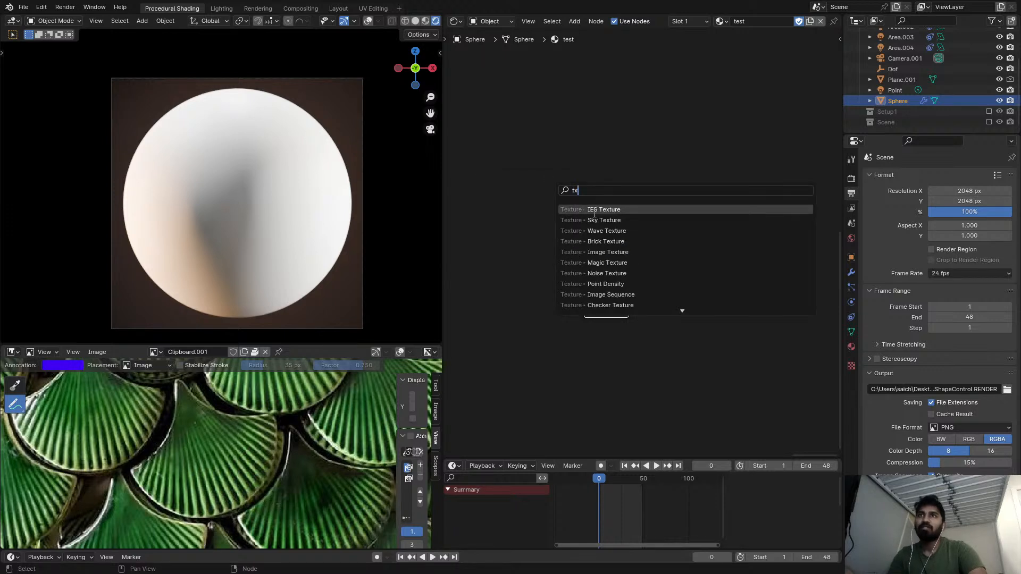
{"action": "key", "text": "BackSpace"}
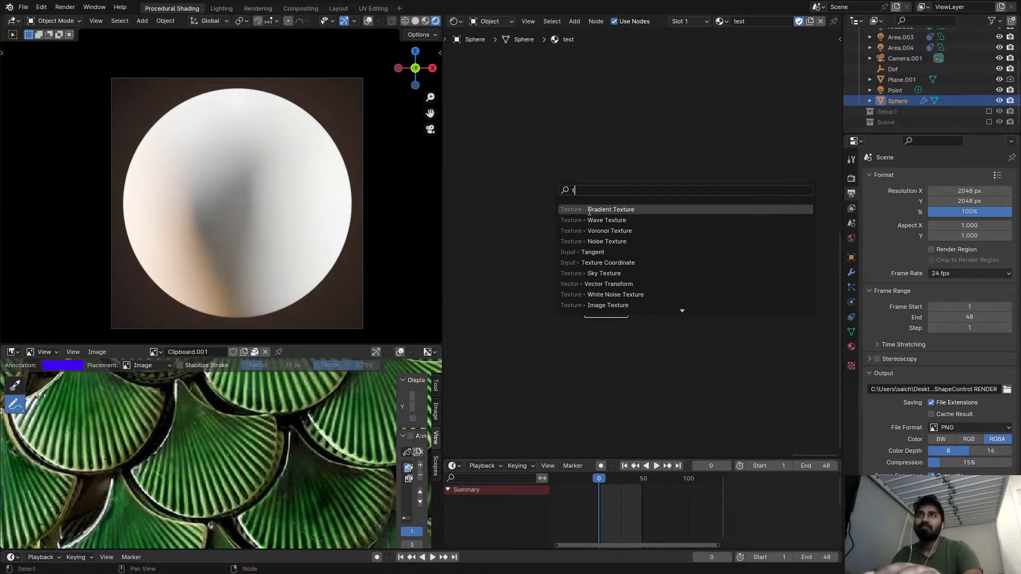
{"action": "type", "text": "c"}
{"action": "key", "text": "Return"}
{"action": "left_click", "coordinate": [500, 226]}
- Connect the Texture Coordinate's UV output to the Vector inputs of the Pavement brick and Chevron Pattern nodes, alongside the Pavement Herringbone node
{"action": "scroll", "coordinate": [554, 245], "scroll_direction": "up", "scroll_amount": 8}
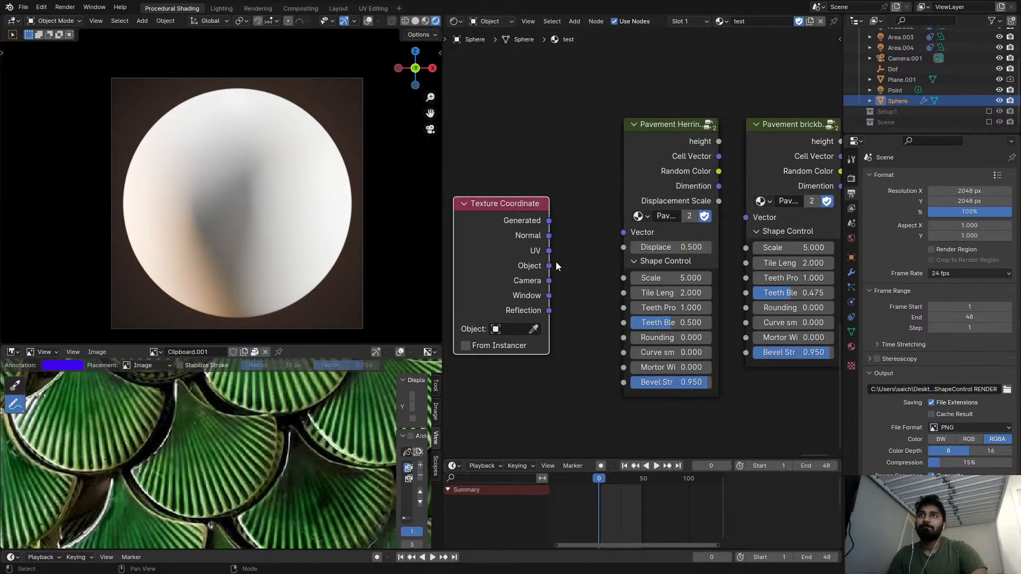
{"action": "left_click_drag", "start_coordinate": [549, 251], "coordinate": [749, 217]}
{"action": "scroll", "coordinate": [701, 246], "scroll_direction": "down", "scroll_amount": 5}
{"action": "middle_click_drag", "start_coordinate": [697, 248], "coordinate": [650, 257]}
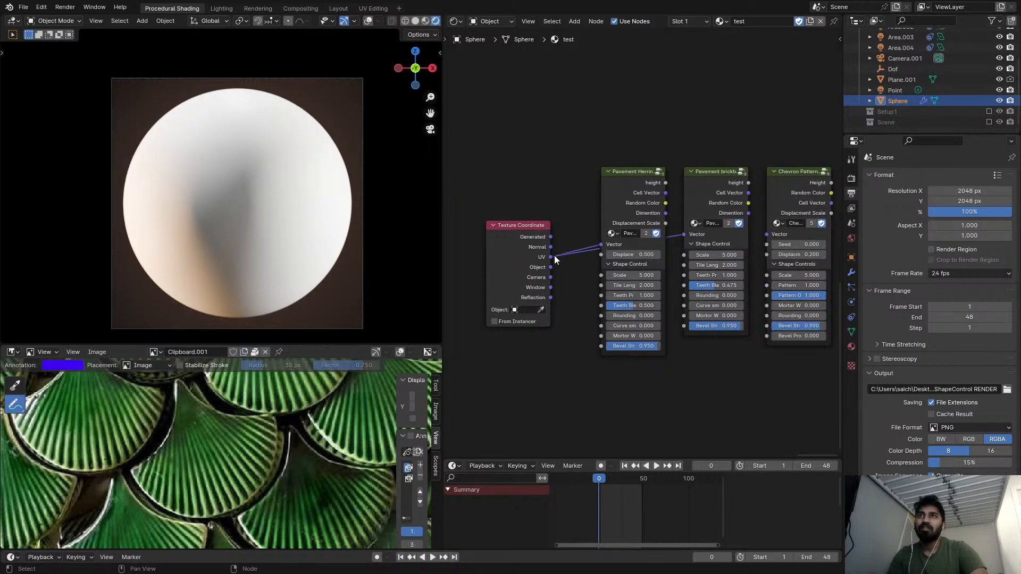
{"action": "left_click_drag", "start_coordinate": [552, 256], "coordinate": [763, 233]}
- Preview the Pavement Herringbone node's height on the sphere and set its Displace value to 3.500
{"action": "scroll", "coordinate": [680, 194], "scroll_direction": "up", "scroll_amount": 2}
{"action": "left_click", "coordinate": [641, 199], "text": "ctrl+shift"}
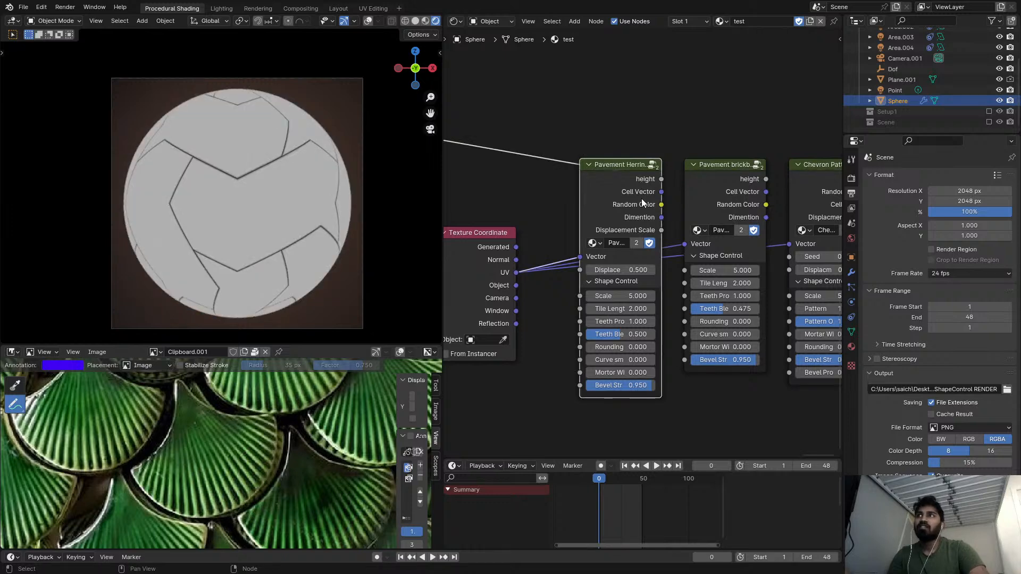
{"action": "scroll", "coordinate": [641, 199], "scroll_direction": "up", "scroll_amount": 3}
{"action": "left_click_drag", "start_coordinate": [595, 258], "coordinate": [665, 258]}
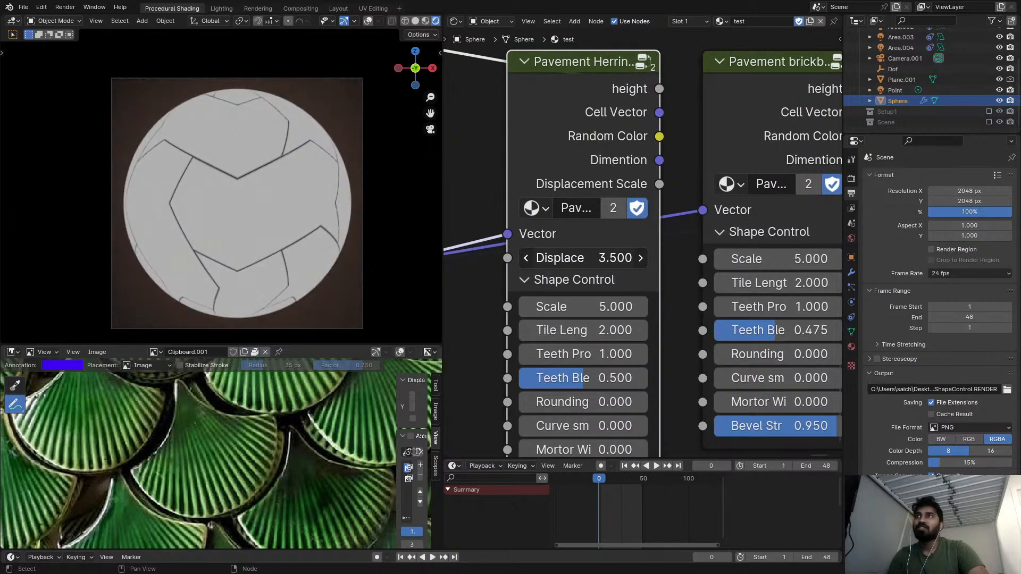
- Discard the Displace change on the Pavement Herringbone node and set its Scale to 18.400
{"action": "right_click", "coordinate": [595, 257]}
{"action": "left_click_drag", "start_coordinate": [598, 307], "coordinate": [726, 307]}
{"action": "scroll", "coordinate": [297, 237], "scroll_direction": "up", "scroll_amount": 3}
{"action": "scroll", "coordinate": [583, 159], "scroll_direction": "down", "scroll_amount": 8}
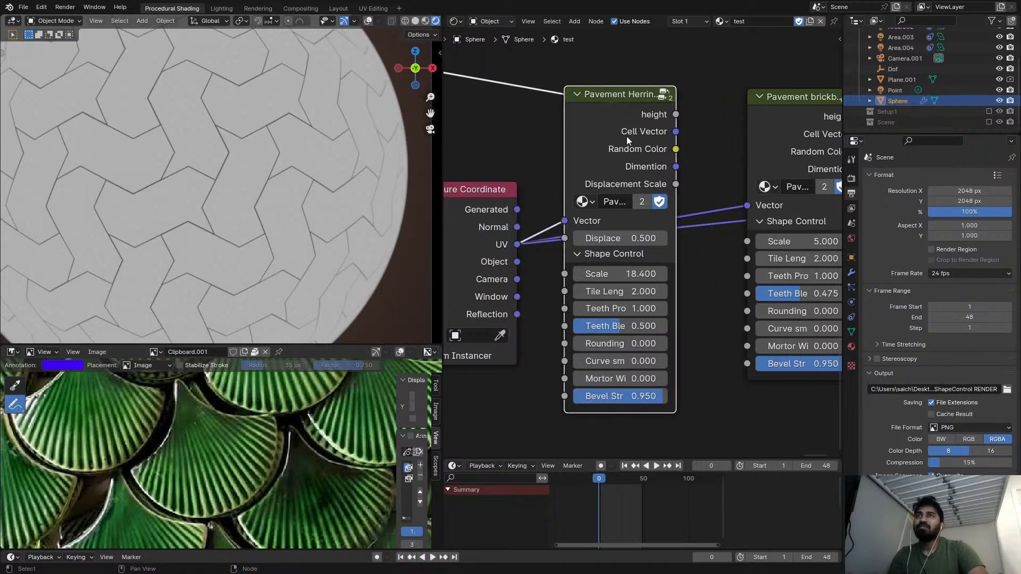
- Move the Texture Coordinate and the three tile pattern nodes to directly in front of the Principled BSDF
{"action": "scroll", "coordinate": [566, 115], "scroll_direction": "down", "scroll_amount": 6}
{"action": "middle_click_drag", "start_coordinate": [543, 124], "coordinate": [566, 265]}
{"action": "scroll", "coordinate": [519, 194], "scroll_direction": "down", "scroll_amount": 3}
{"action": "scroll", "coordinate": [584, 214], "scroll_direction": "down", "scroll_amount": 3}
{"action": "left_click_drag", "start_coordinate": [704, 211], "coordinate": [804, 259]}
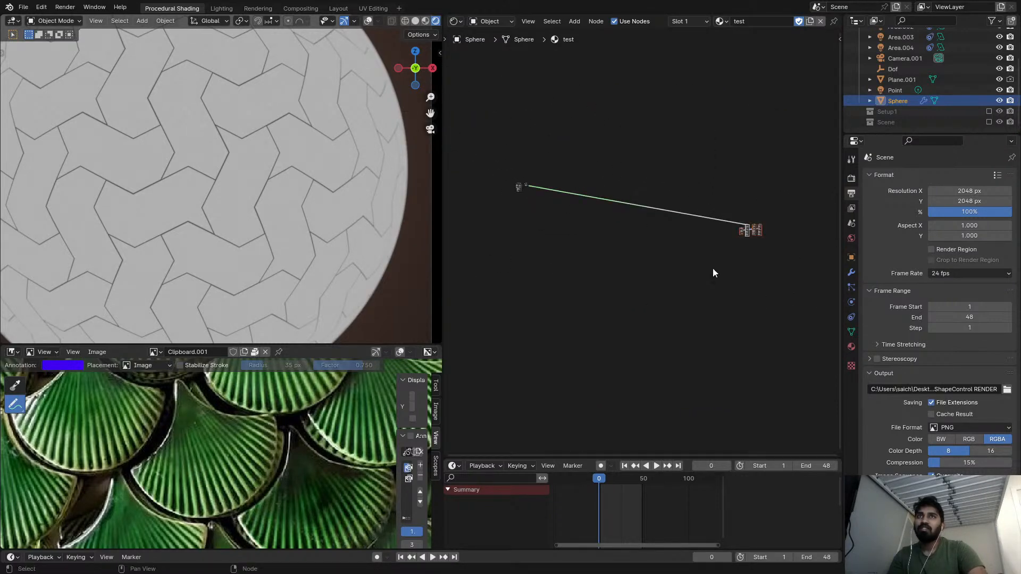
{"action": "middle_click_drag", "start_coordinate": [713, 268], "coordinate": [738, 264]}
{"action": "key", "text": "g"}
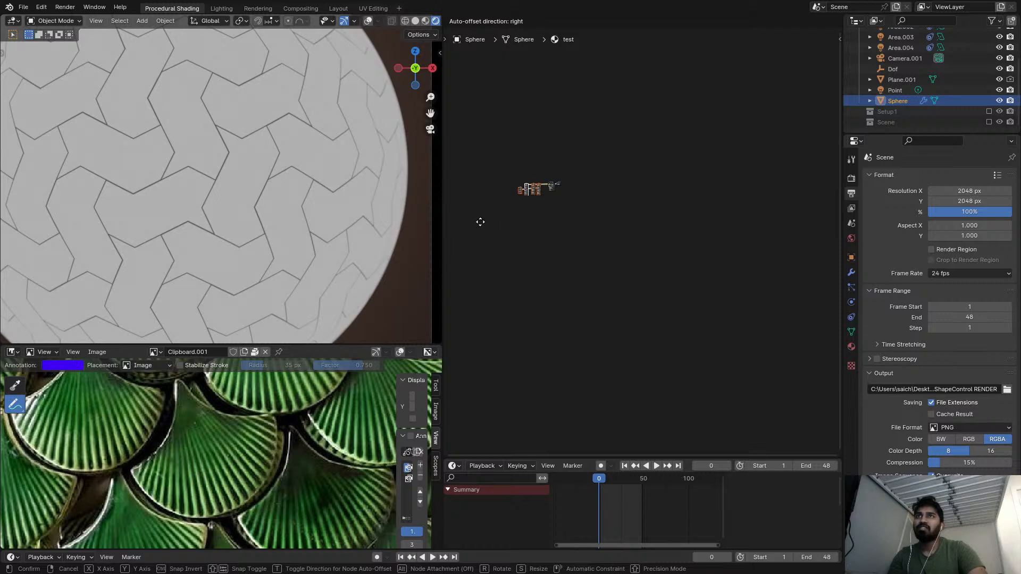
{"action": "left_click", "coordinate": [481, 223]}
{"action": "scroll", "coordinate": [515, 192], "scroll_direction": "up", "scroll_amount": 6}
{"action": "scroll", "coordinate": [582, 148], "scroll_direction": "up", "scroll_amount": 5}
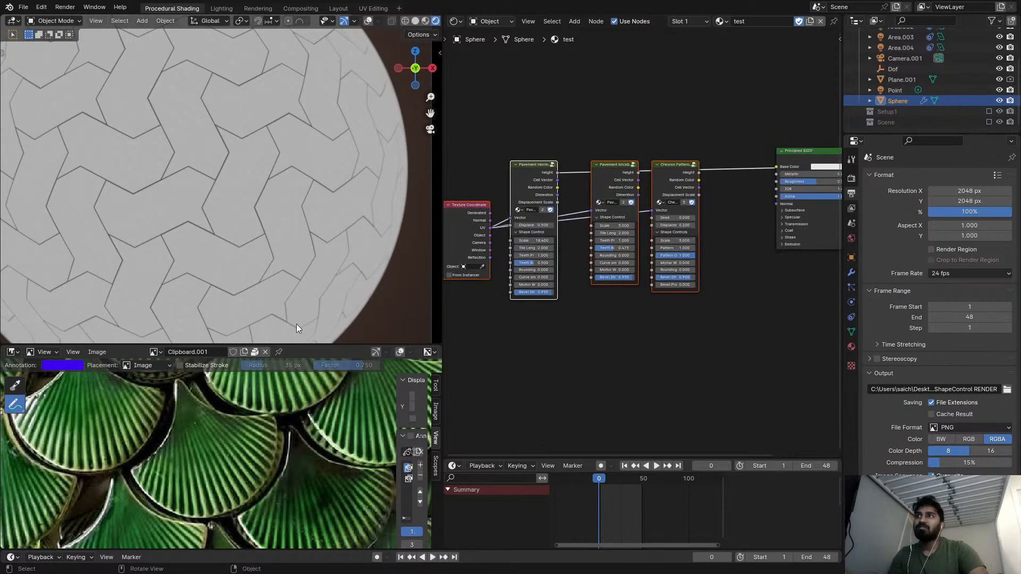
- Enlarge the 3D viewport over the reference image area and frame the sphere and the Pavement Herringbone node closely
{"action": "left_click_drag", "start_coordinate": [266, 345], "coordinate": [245, 501]}
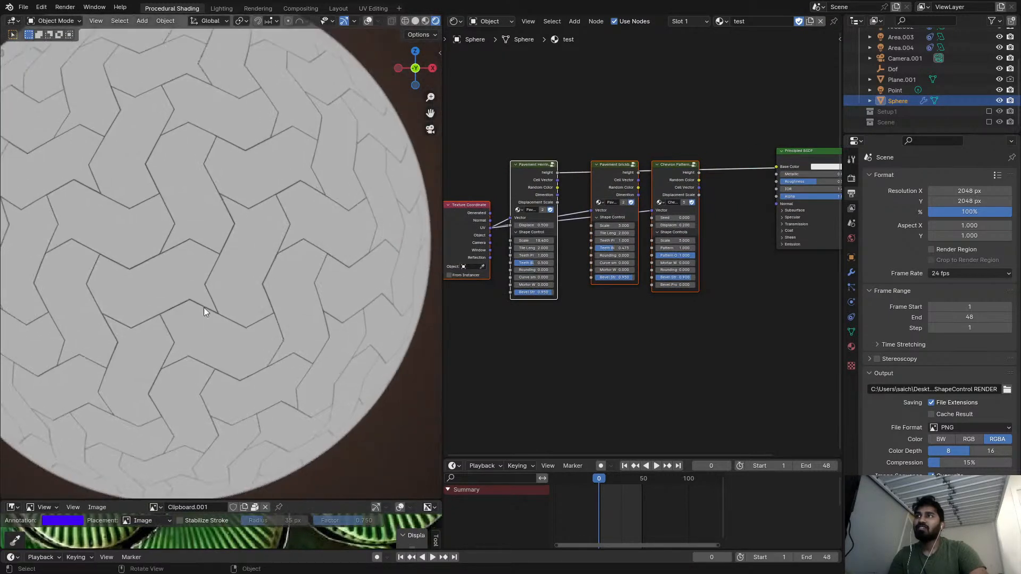
{"action": "key", "text": "KP_0"}
{"action": "scroll", "coordinate": [187, 242], "scroll_direction": "up", "scroll_amount": 5}
{"action": "scroll", "coordinate": [522, 221], "scroll_direction": "up", "scroll_amount": 4}
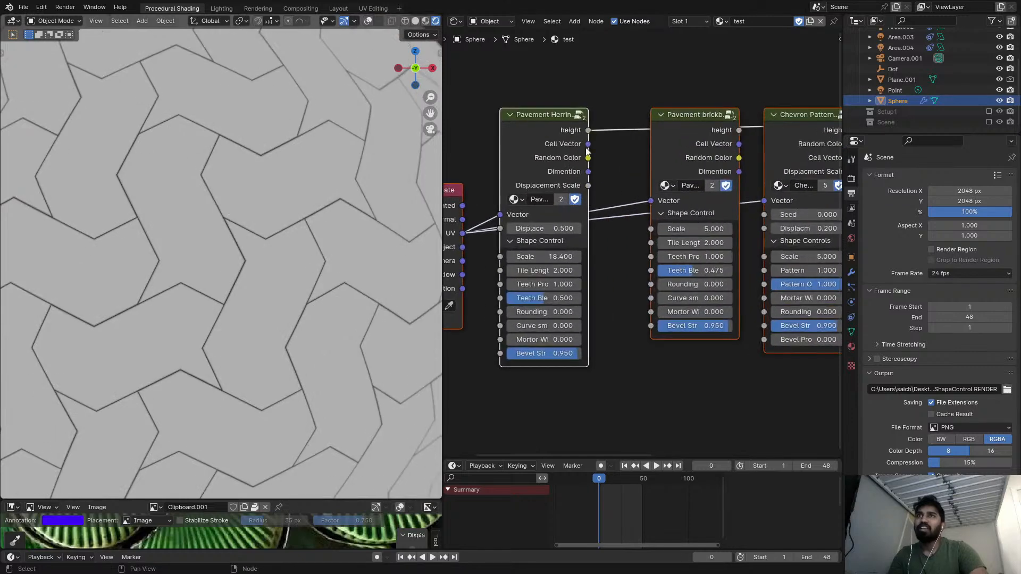
{"action": "left_click_drag", "start_coordinate": [562, 133], "coordinate": [609, 91]}
{"action": "scroll", "coordinate": [615, 101], "scroll_direction": "up", "scroll_amount": 4}
{"action": "scroll", "coordinate": [627, 209], "scroll_direction": "down", "scroll_amount": 2}
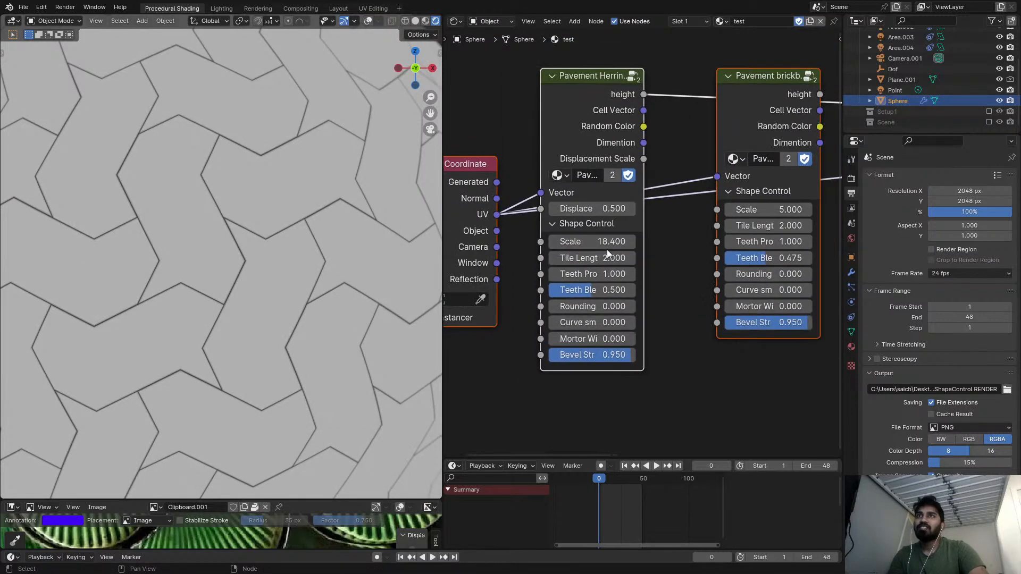
- Try a Tile Length of about 2.590 on the Pavement Herringbone node and cancel the change
{"action": "double_click", "coordinate": [586, 259]}
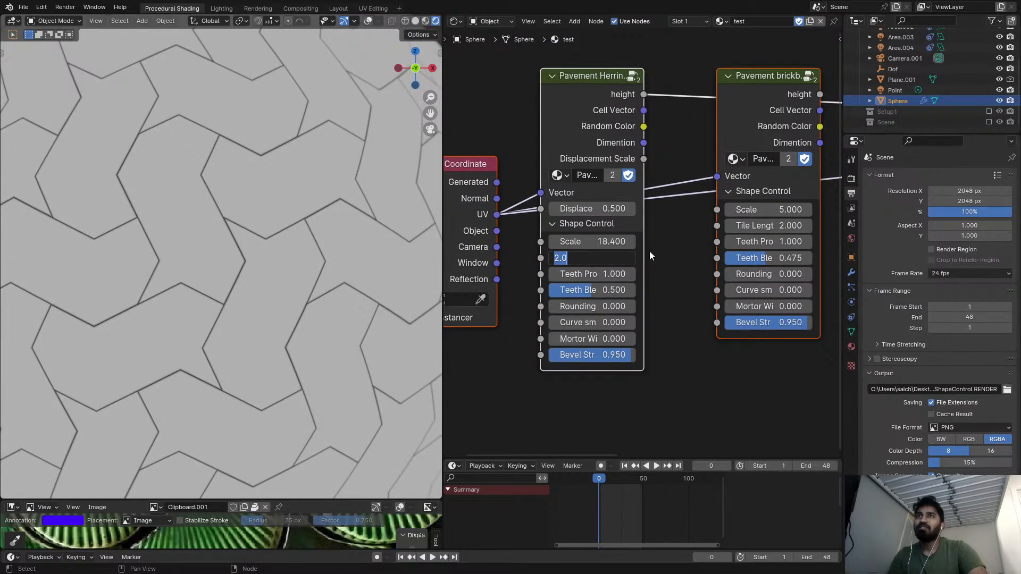
{"action": "key", "text": "Return"}
{"action": "scroll", "coordinate": [315, 250], "scroll_direction": "down", "scroll_amount": 4}
{"action": "scroll", "coordinate": [527, 256], "scroll_direction": "down", "scroll_amount": 1}
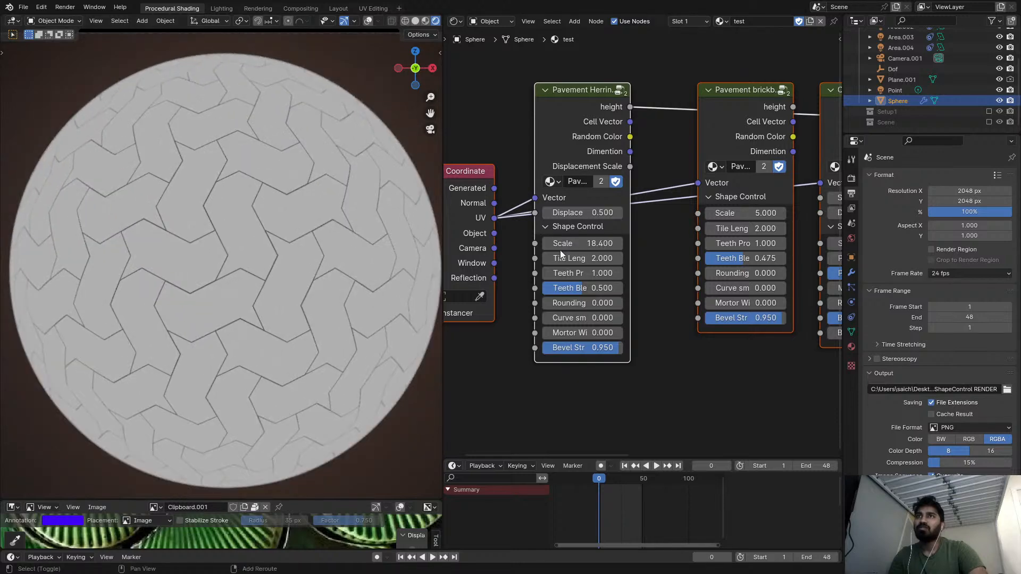
{"action": "left_click_drag", "start_coordinate": [562, 258], "coordinate": [638, 257]}
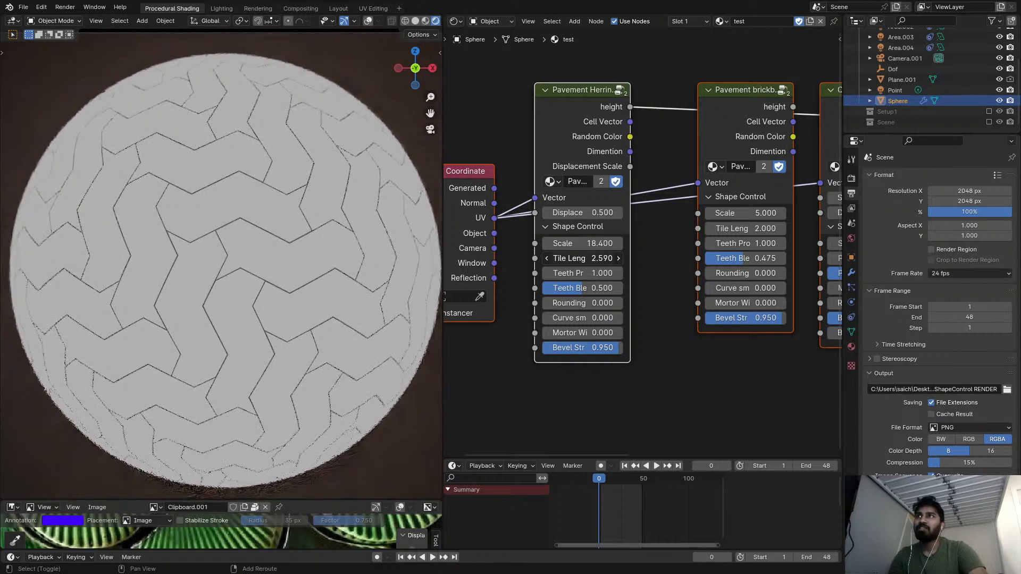
{"action": "key", "text": "Escape"}
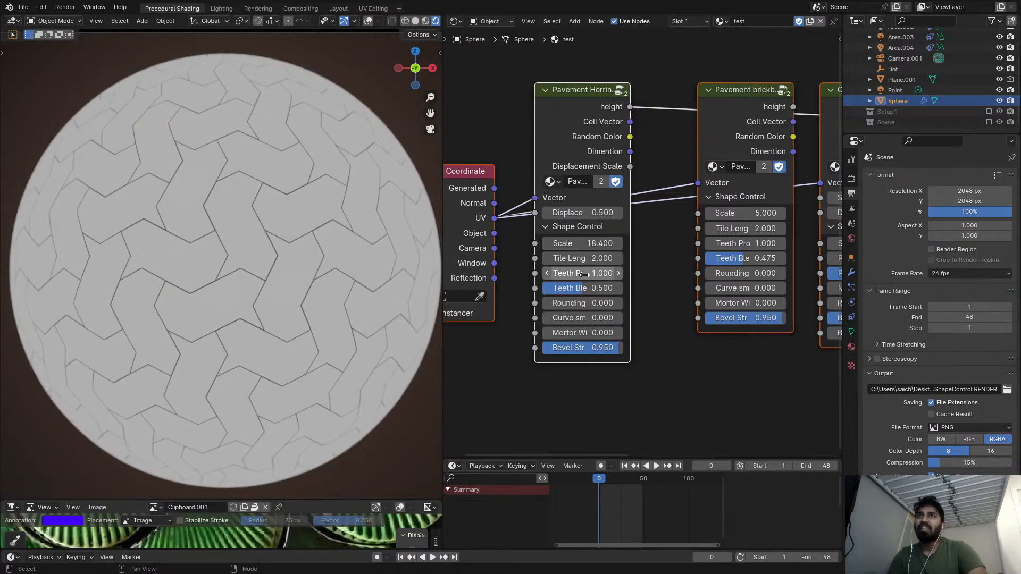
- Try Teeth Profile values of 22 and 1 on the Pavement Herringbone node, and finally set it to 2
{"action": "mouse_move", "coordinate": [583, 273]}
{"action": "left_mouse_down"}
{"action": "mouse_move", "coordinate": [627, 272]}
{"action": "mouse_move", "coordinate": [596, 273]}
{"action": "mouse_move", "coordinate": [611, 275]}
{"action": "left_mouse_up"}
{"action": "scroll", "coordinate": [275, 250], "scroll_direction": "up", "scroll_amount": 3}
{"action": "left_click", "coordinate": [610, 275]}
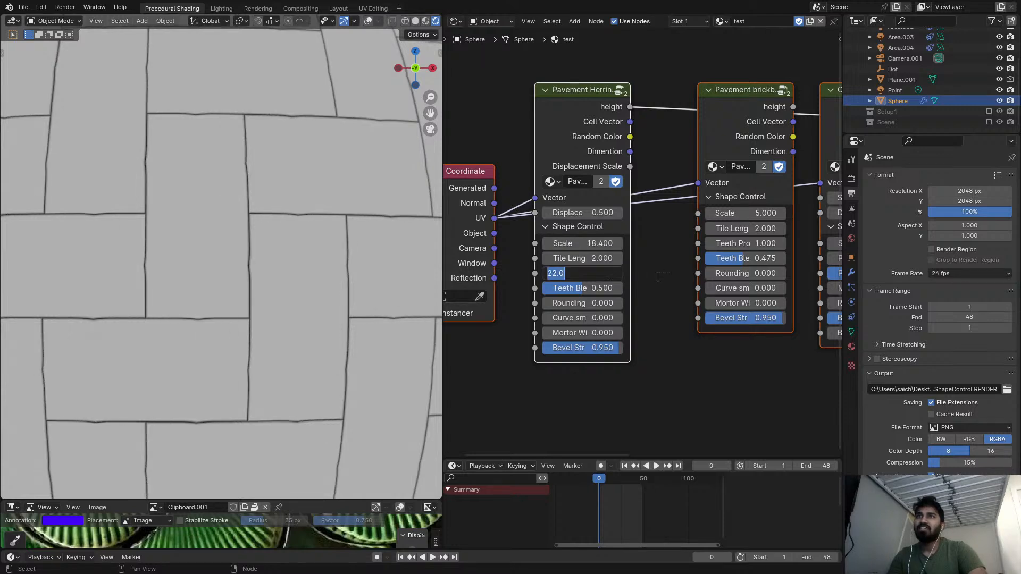
{"action": "type", "text": "1"}
{"action": "key", "text": "Return"}
{"action": "left_click", "coordinate": [607, 274]}
{"action": "type", "text": "2"}
{"action": "key", "text": "Return"}
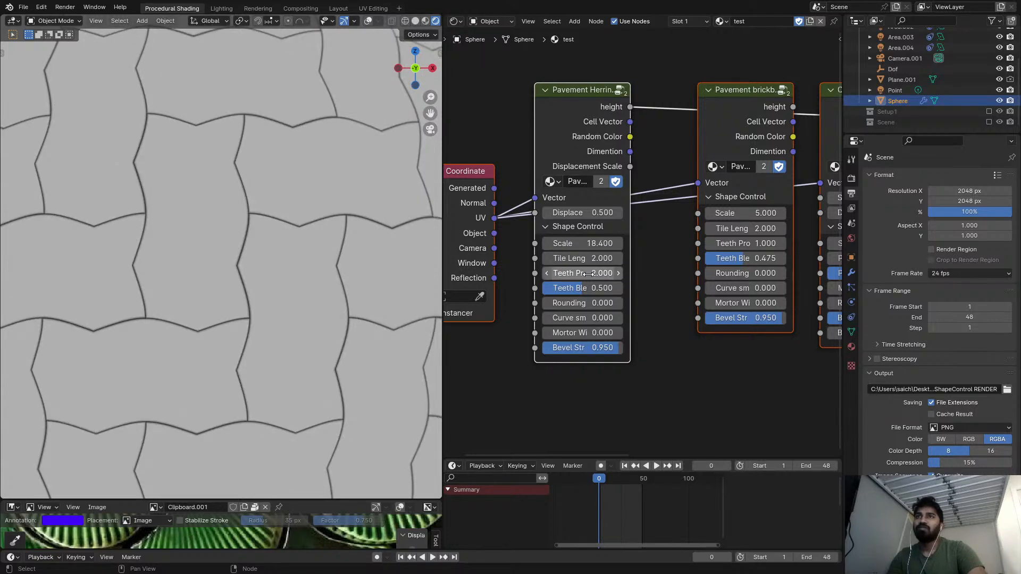
- Set the Pavement Herringbone node's Teeth Blend to 1.000 and examine the tile edges on the sphere
{"action": "mouse_move", "coordinate": [589, 289]}
{"action": "left_mouse_down"}
{"action": "mouse_move", "coordinate": [564, 289]}
{"action": "mouse_move", "coordinate": [617, 289]}
{"action": "left_mouse_up"}
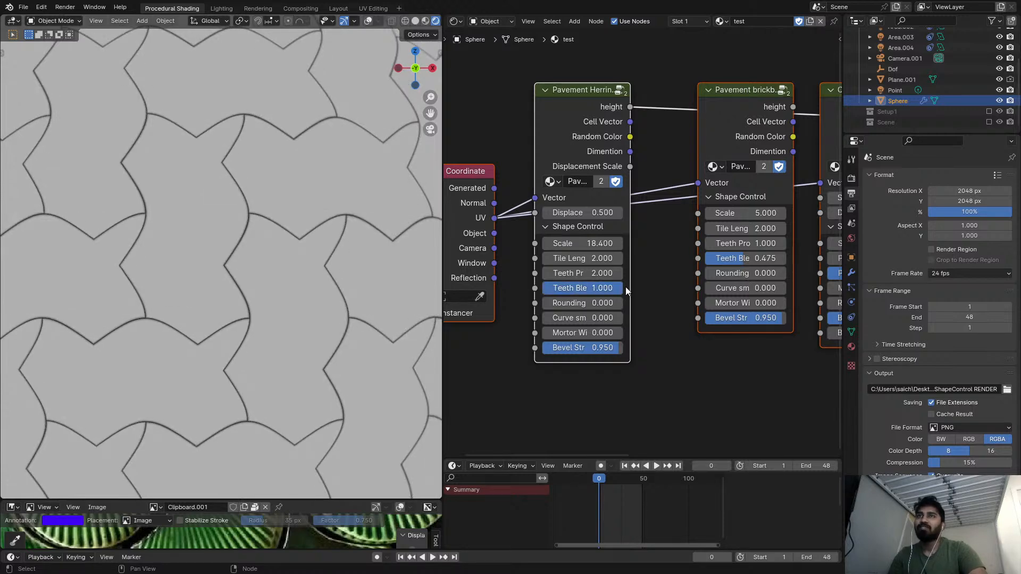
{"action": "scroll", "coordinate": [626, 290], "scroll_direction": "down", "scroll_amount": 1}
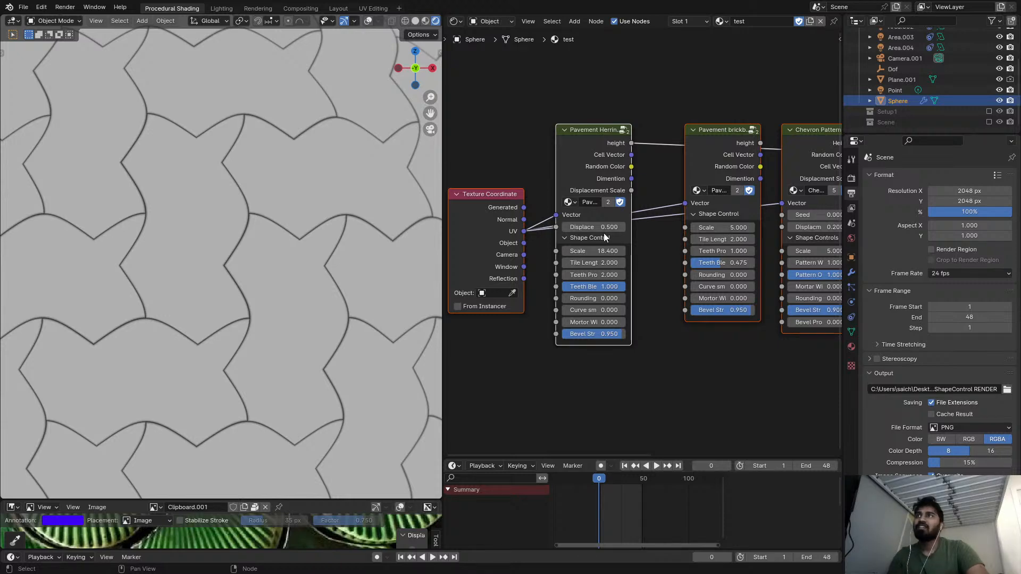
{"action": "scroll", "coordinate": [599, 288], "scroll_direction": "up", "scroll_amount": 2}
{"action": "mouse_move", "coordinate": [556, 306]}
{"action": "left_mouse_down"}
{"action": "mouse_move", "coordinate": [582, 305]}
{"action": "mouse_move", "coordinate": [575, 325]}
{"action": "mouse_move", "coordinate": [606, 325]}
{"action": "mouse_move", "coordinate": [571, 326]}
{"action": "mouse_move", "coordinate": [568, 306]}
{"action": "mouse_move", "coordinate": [550, 305]}
{"action": "mouse_move", "coordinate": [561, 319]}
{"action": "mouse_move", "coordinate": [627, 319]}
{"action": "mouse_move", "coordinate": [548, 319]}
{"action": "left_mouse_up"}
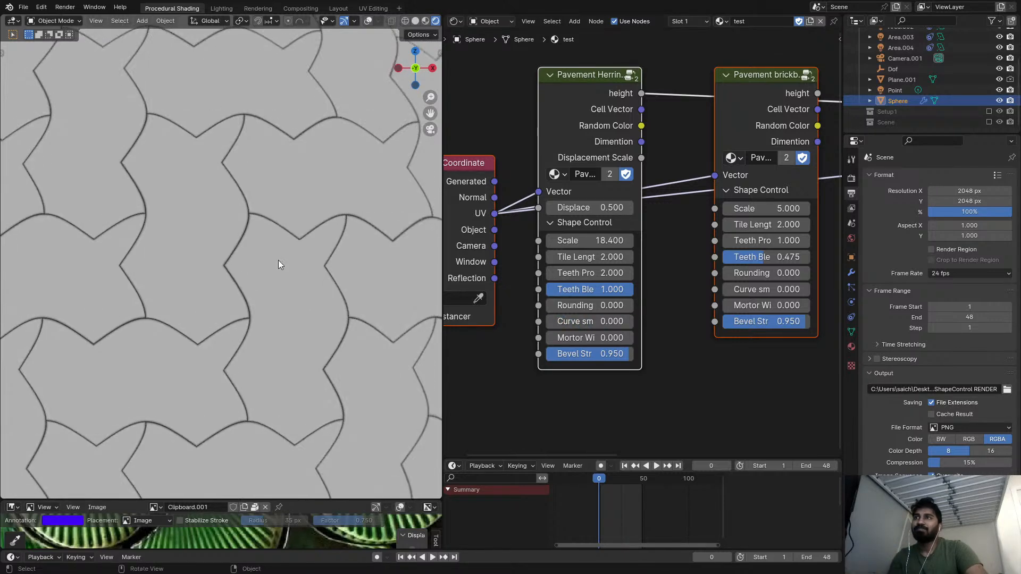
{"action": "scroll", "coordinate": [280, 264], "scroll_direction": "down", "scroll_amount": 3}
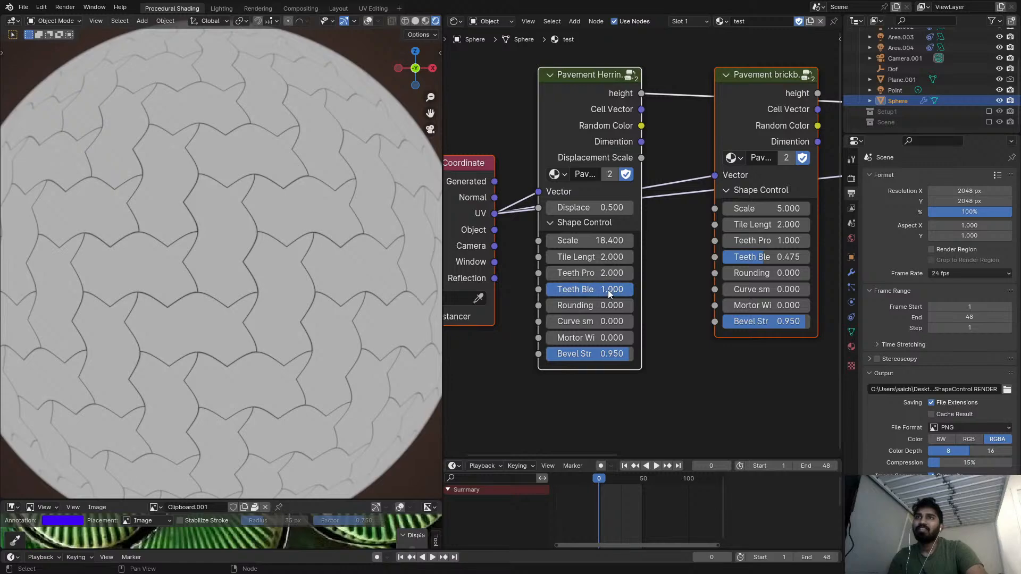
{"action": "mouse_move", "coordinate": [608, 289]}
{"action": "left_mouse_down"}
{"action": "mouse_move", "coordinate": [585, 290]}
{"action": "mouse_move", "coordinate": [627, 289]}
{"action": "left_mouse_up"}
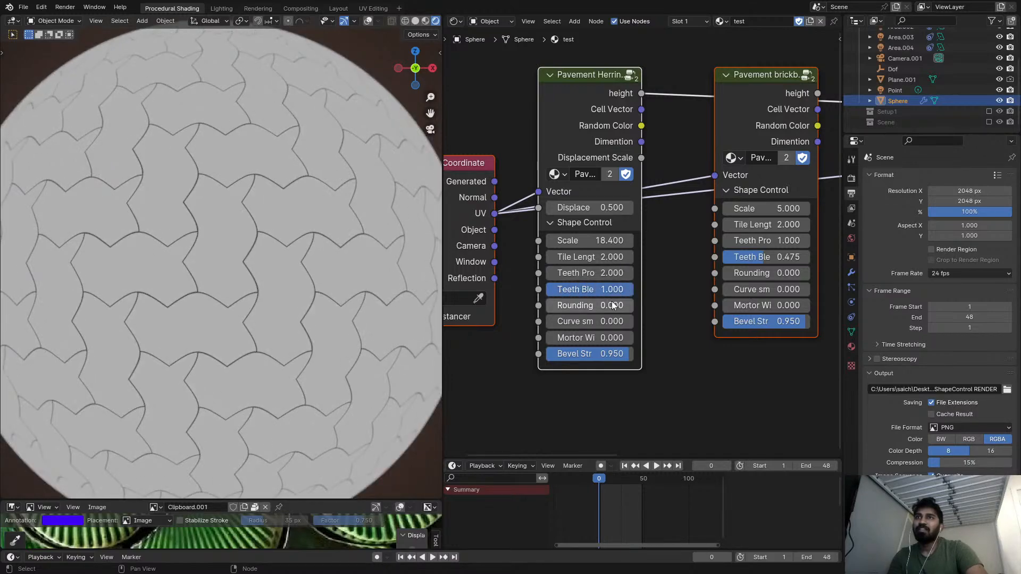
{"action": "left_click_drag", "start_coordinate": [584, 338], "coordinate": [621, 353]}
{"action": "scroll", "coordinate": [621, 353], "scroll_direction": "up", "scroll_amount": 1}
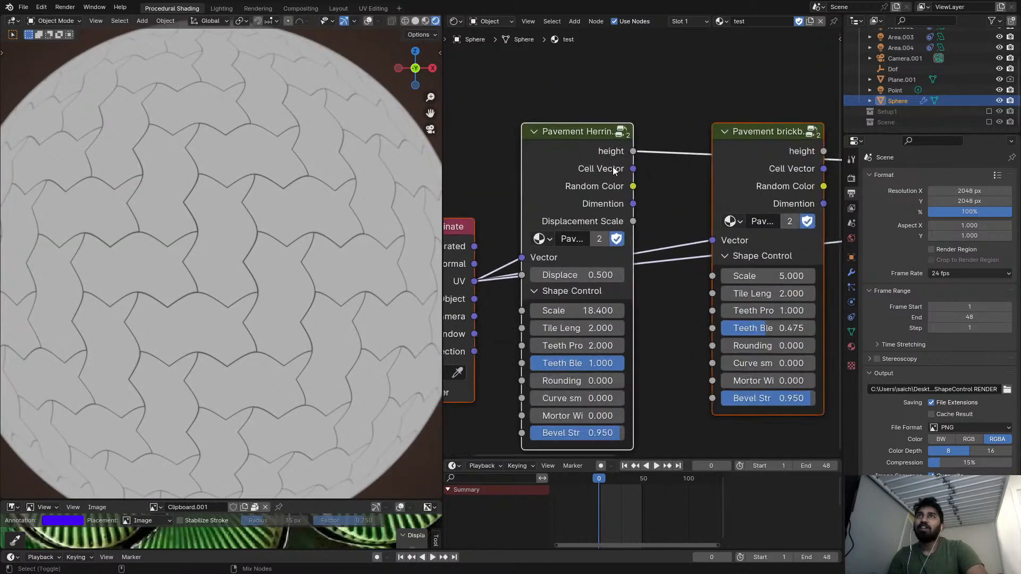
- Preview the Pavement Herringbone's Cell Vector output and insert an Image Texture node driven by it
{"action": "left_click", "coordinate": [612, 166], "text": "ctrl+shift"}
{"action": "scroll", "coordinate": [633, 122], "scroll_direction": "down", "scroll_amount": 1}
{"action": "key", "text": "shift+a"}
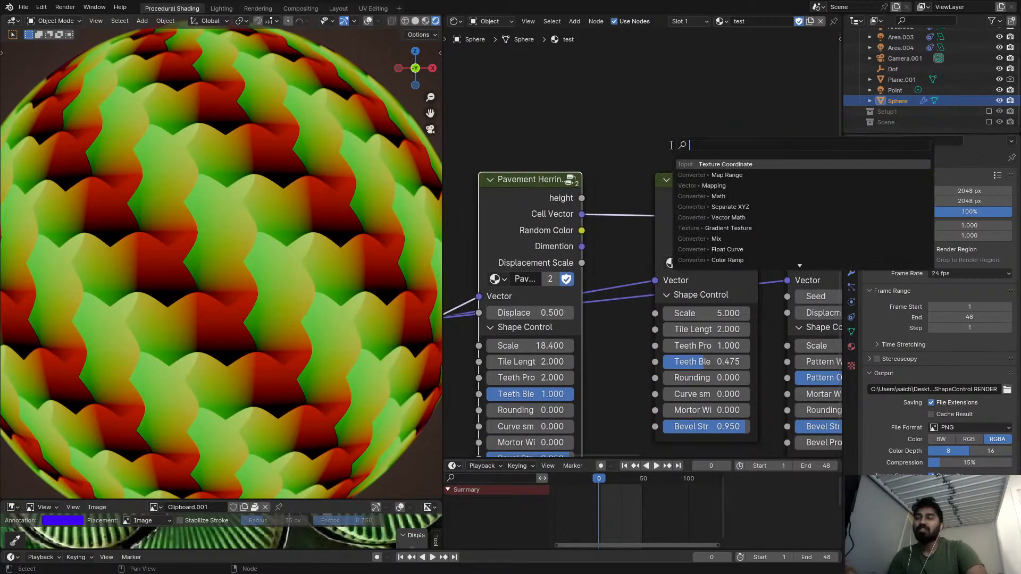
{"action": "type", "text": "im"}
{"action": "left_click", "coordinate": [705, 165]}
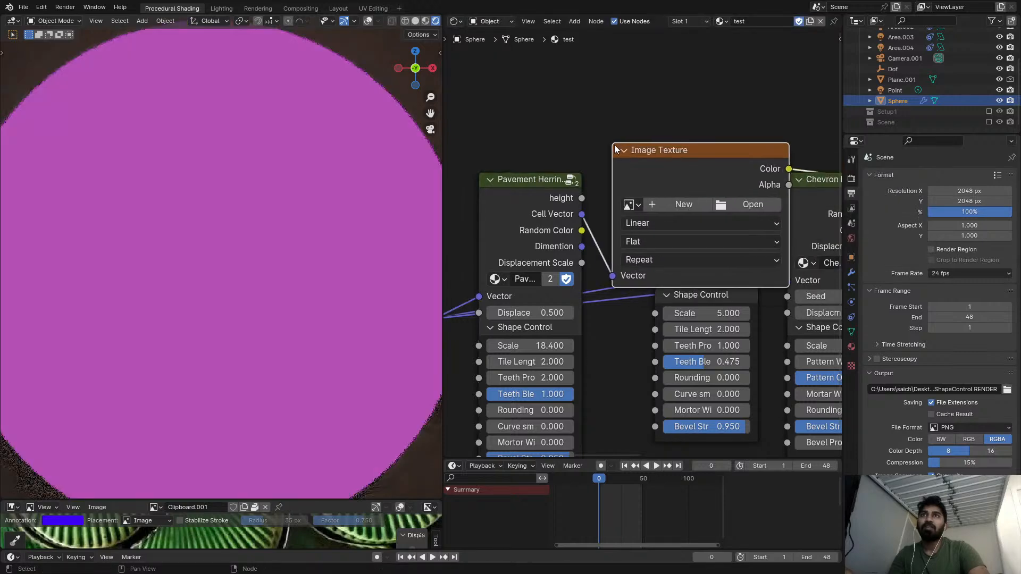
{"action": "left_click", "coordinate": [611, 162]}
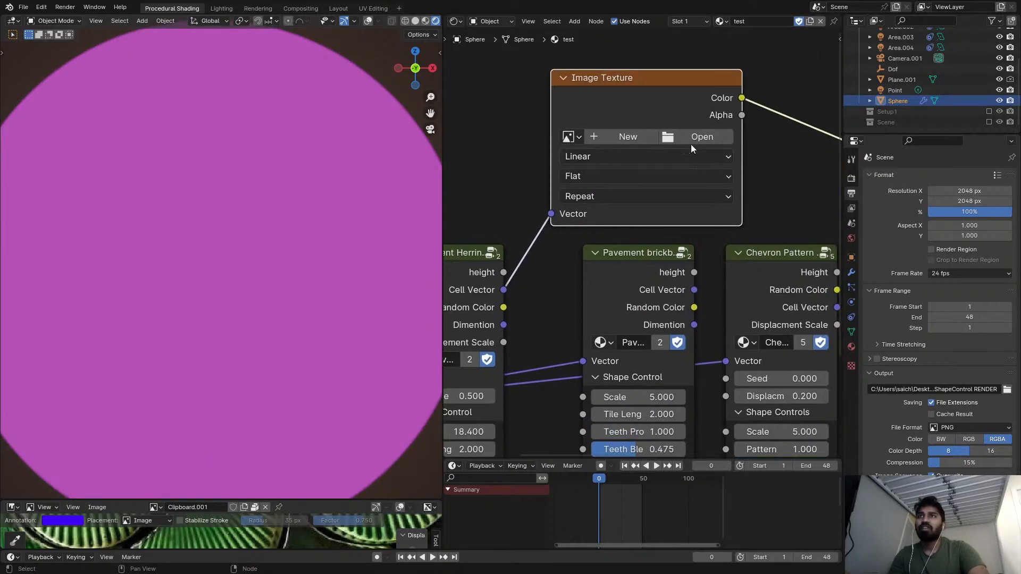
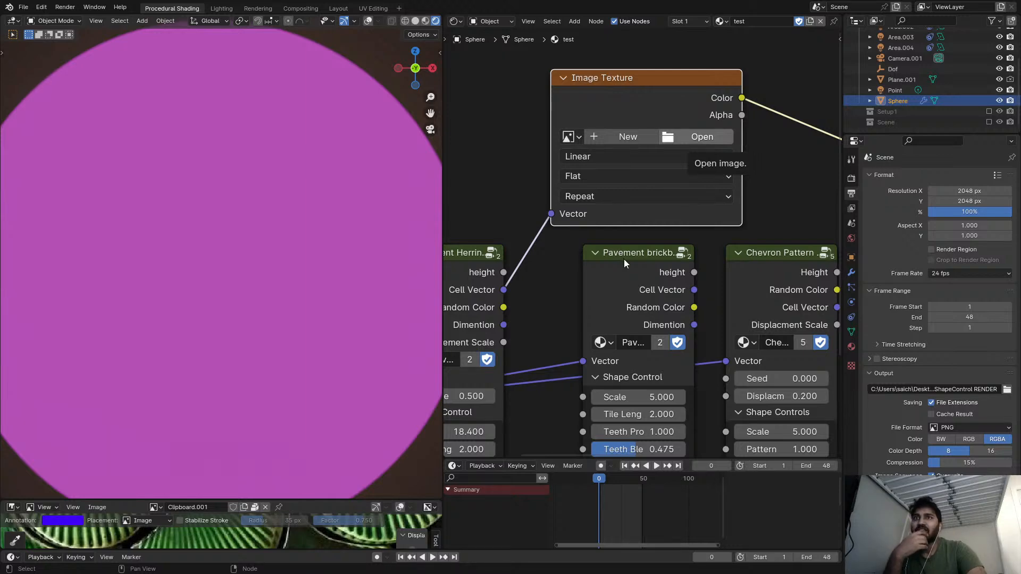
- Load R.webp into the Image Texture node, move the node above the pattern nodes, and inspect the texture on the sphere
{"action": "double_click", "coordinate": [596, 288]}
{"action": "scroll", "coordinate": [574, 185], "scroll_direction": "down", "scroll_amount": 1}
{"action": "scroll", "coordinate": [573, 185], "scroll_direction": "down", "scroll_amount": 2}
{"action": "middle_click_drag", "start_coordinate": [573, 185], "coordinate": [575, 214]}
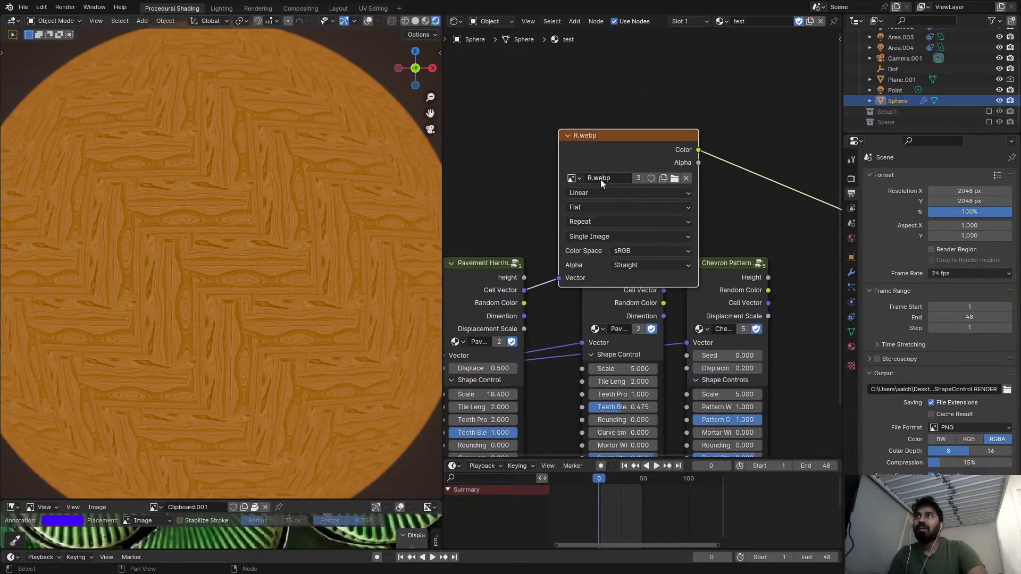
{"action": "left_click_drag", "start_coordinate": [605, 148], "coordinate": [617, 88]}
{"action": "scroll", "coordinate": [215, 212], "scroll_direction": "down", "scroll_amount": 2}
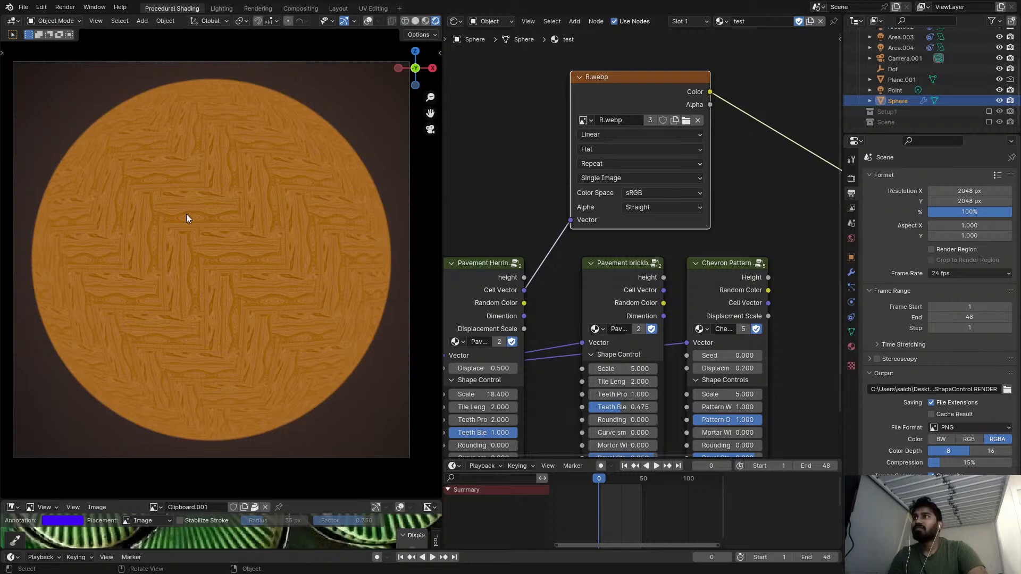
{"action": "scroll", "coordinate": [233, 250], "scroll_direction": "up", "scroll_amount": 5}
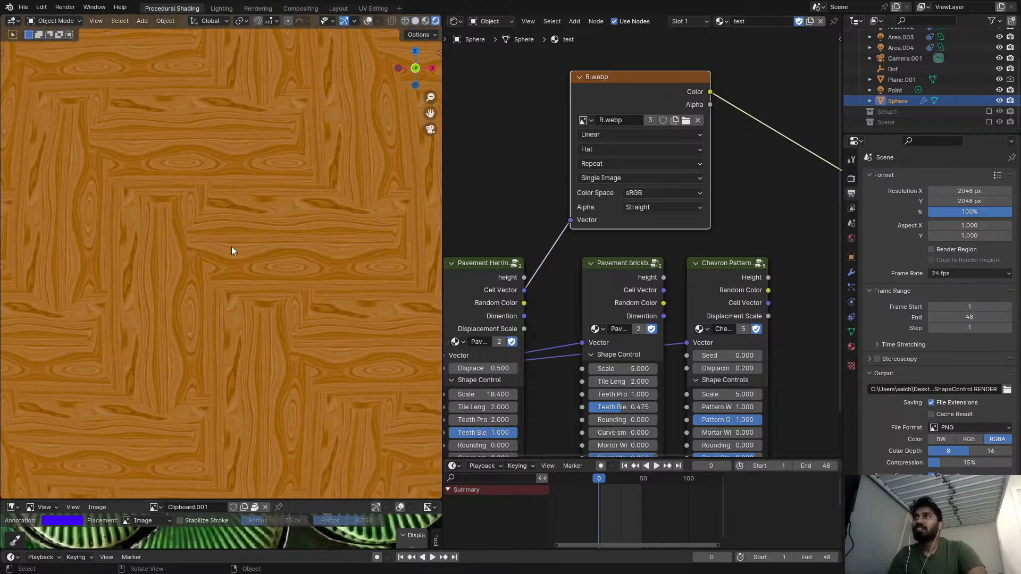
- Insert a Vector Math Add node before the R.webp texture and connect the Herringbone's Random Color to its second Vector input
{"action": "scroll", "coordinate": [666, 177], "scroll_direction": "down", "scroll_amount": 1}
{"action": "middle_click_drag", "start_coordinate": [666, 178], "coordinate": [638, 238]}
{"action": "left_click_drag", "start_coordinate": [612, 158], "coordinate": [698, 130]}
{"action": "scroll", "coordinate": [599, 183], "scroll_direction": "up", "scroll_amount": 1}
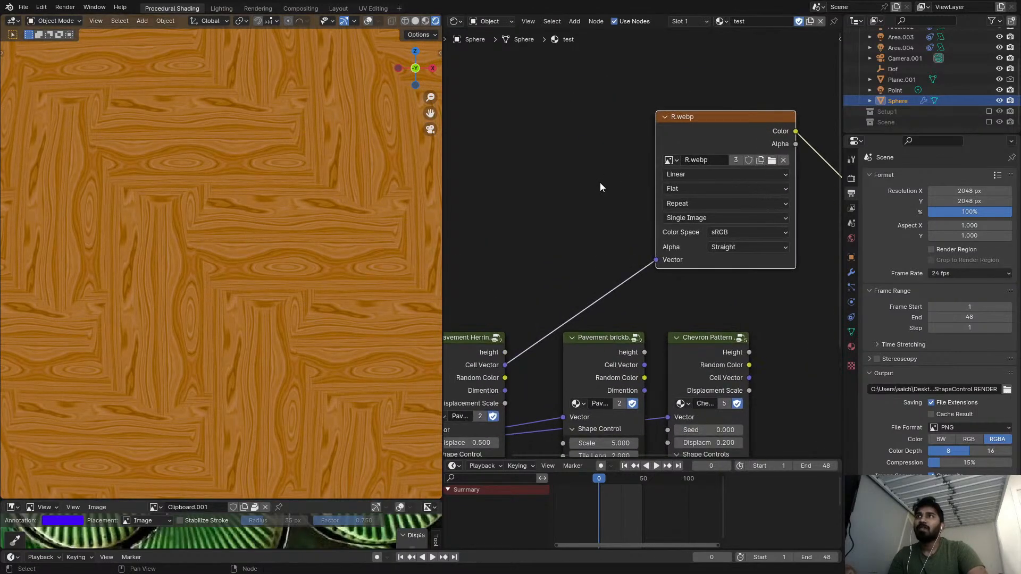
{"action": "key", "text": "shift+a"}
{"action": "left_click", "coordinate": [598, 184]}
{"action": "type", "text": "vec"}
{"action": "left_click", "coordinate": [655, 204]}
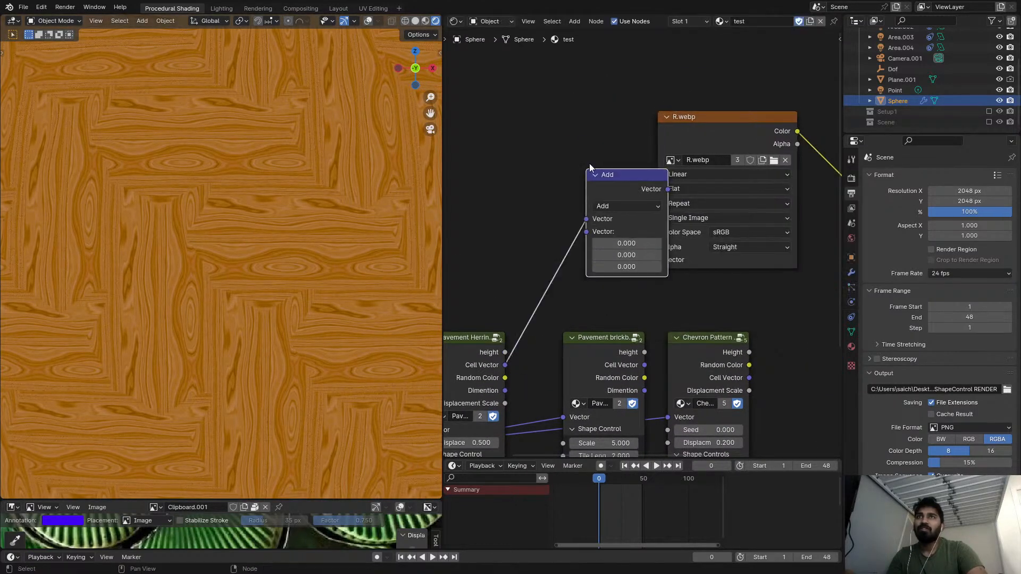
{"action": "left_click", "coordinate": [590, 165]}
{"action": "scroll", "coordinate": [537, 336], "scroll_direction": "up", "scroll_amount": 1}
{"action": "left_click_drag", "start_coordinate": [578, 242], "coordinate": [590, 223]}
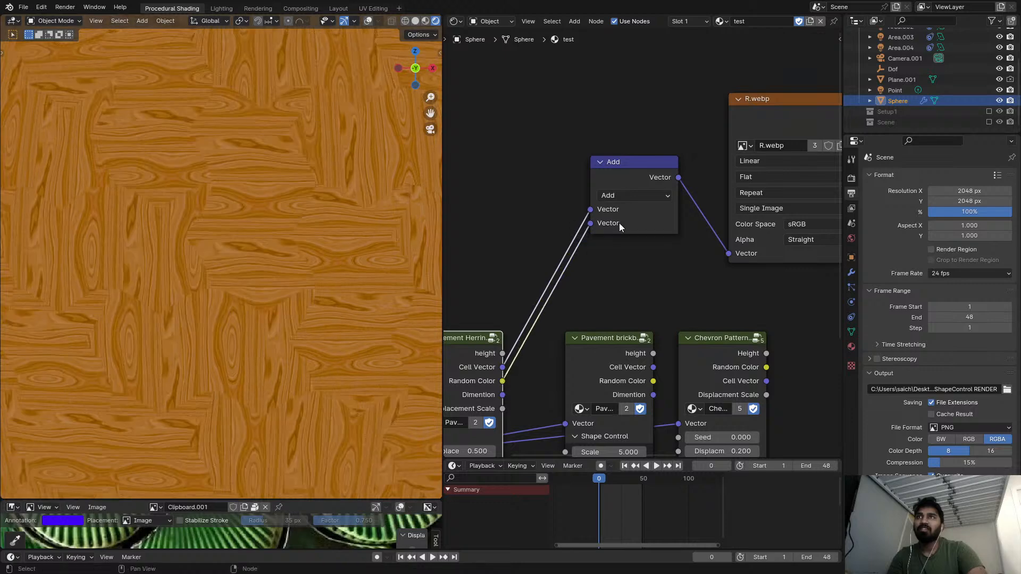
{"action": "scroll", "coordinate": [633, 217], "scroll_direction": "down", "scroll_amount": 2}
{"action": "middle_click_drag", "start_coordinate": [646, 209], "coordinate": [528, 248]}
{"action": "scroll", "coordinate": [594, 229], "scroll_direction": "down", "scroll_amount": 2}
{"action": "middle_click_drag", "start_coordinate": [594, 228], "coordinate": [500, 253]}
{"action": "scroll", "coordinate": [644, 217], "scroll_direction": "up", "scroll_amount": 1}
{"action": "middle_click_drag", "start_coordinate": [644, 218], "coordinate": [635, 219]}
{"action": "key", "text": "shift+a"}
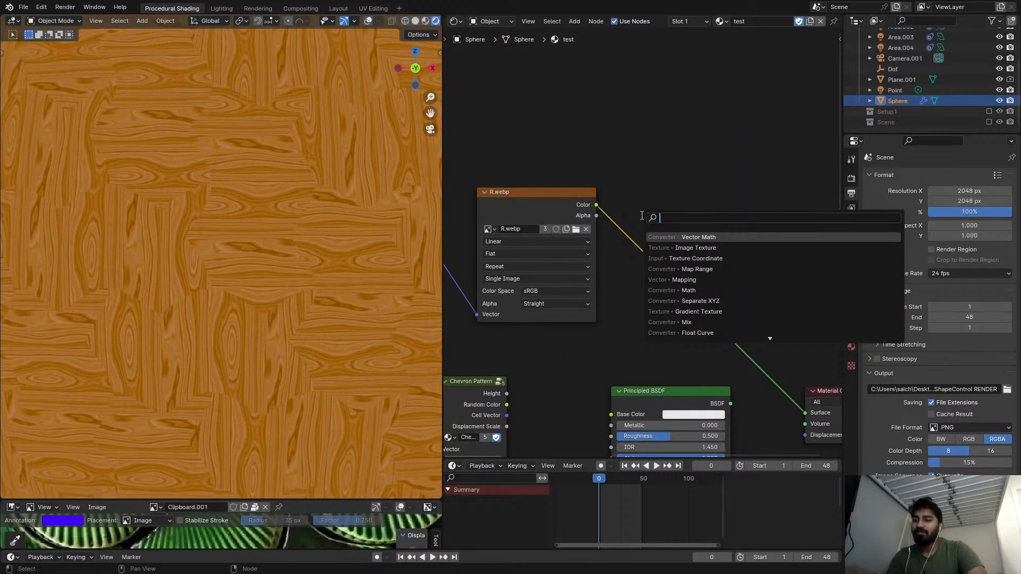
{"action": "type", "text": "1"}
{"action": "key", "text": "Escape"}
- Link the R.webp node's Alpha output to the Principled BSDF's Base Color and route the shader to the Material Output
{"action": "scroll", "coordinate": [652, 270], "scroll_direction": "down", "scroll_amount": 2}
{"action": "middle_click_drag", "start_coordinate": [652, 270], "coordinate": [640, 192]}
{"action": "right_click_drag", "start_coordinate": [610, 163], "coordinate": [660, 270], "text": "alt"}
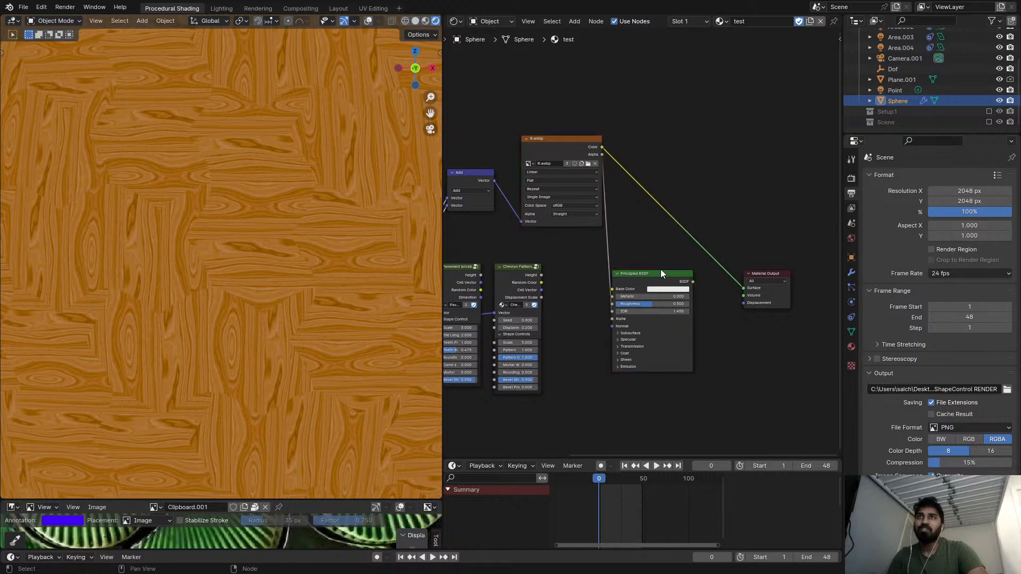
{"action": "left_click", "coordinate": [661, 273], "text": "ctrl+shift"}
{"action": "mouse_move", "coordinate": [662, 275]}
{"action": "left_mouse_down"}
{"action": "mouse_move", "coordinate": [711, 268]}
{"action": "mouse_move", "coordinate": [659, 278]}
{"action": "left_mouse_up"}
{"action": "scroll", "coordinate": [682, 304], "scroll_direction": "up", "scroll_amount": 2}
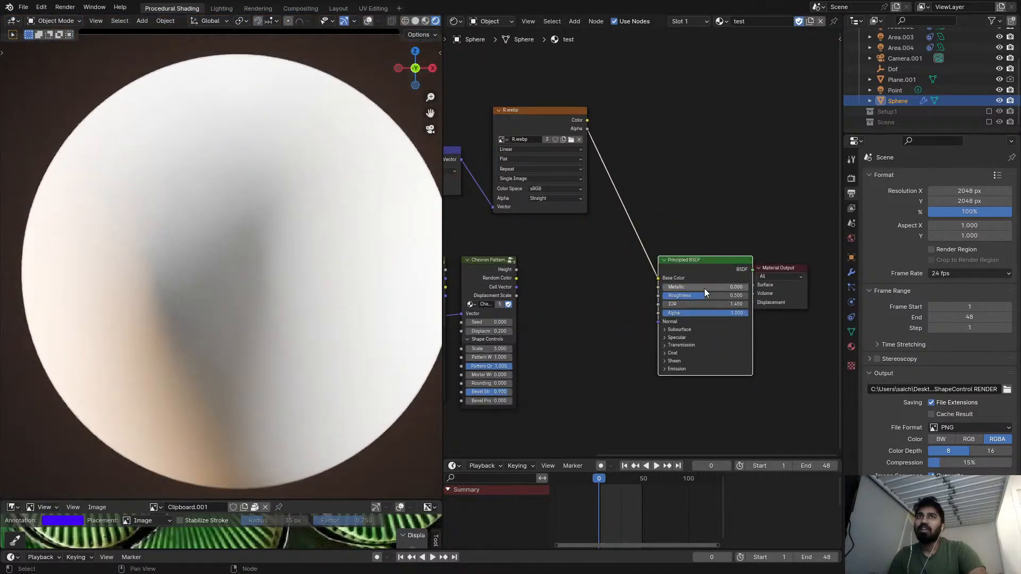
- Space the Material Output and Principled BSDF nodes apart
{"action": "left_click_drag", "start_coordinate": [780, 269], "coordinate": [846, 244]}
{"action": "left_click_drag", "start_coordinate": [677, 271], "coordinate": [699, 255]}
{"action": "scroll", "coordinate": [270, 260], "scroll_direction": "down", "scroll_amount": 2}
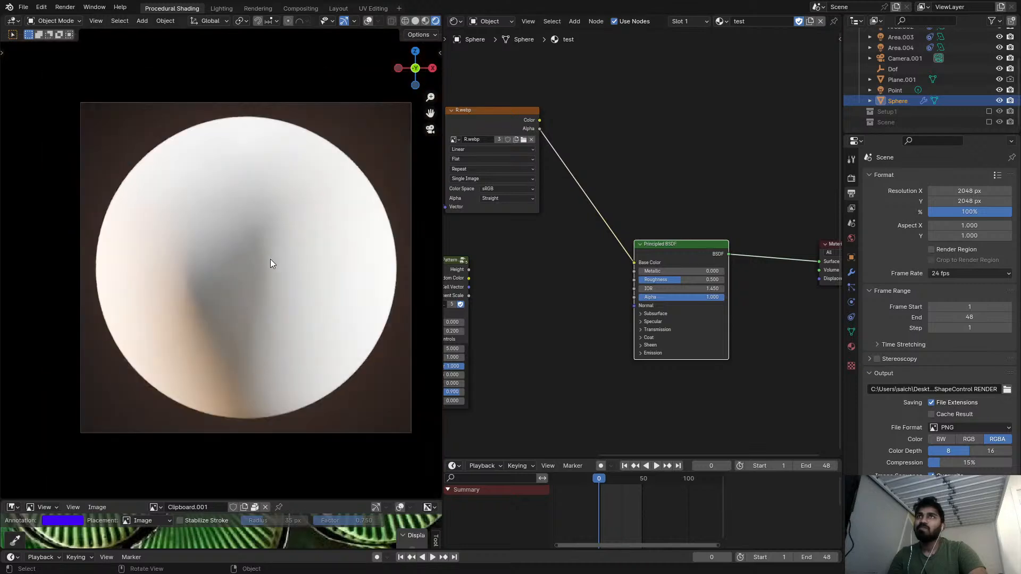
- Connect the R.webp node's Color output to the Principled BSDF's Base Color, replacing the Alpha link
{"action": "scroll", "coordinate": [498, 229], "scroll_direction": "down", "scroll_amount": 2}
{"action": "middle_click_drag", "start_coordinate": [498, 229], "coordinate": [562, 223]}
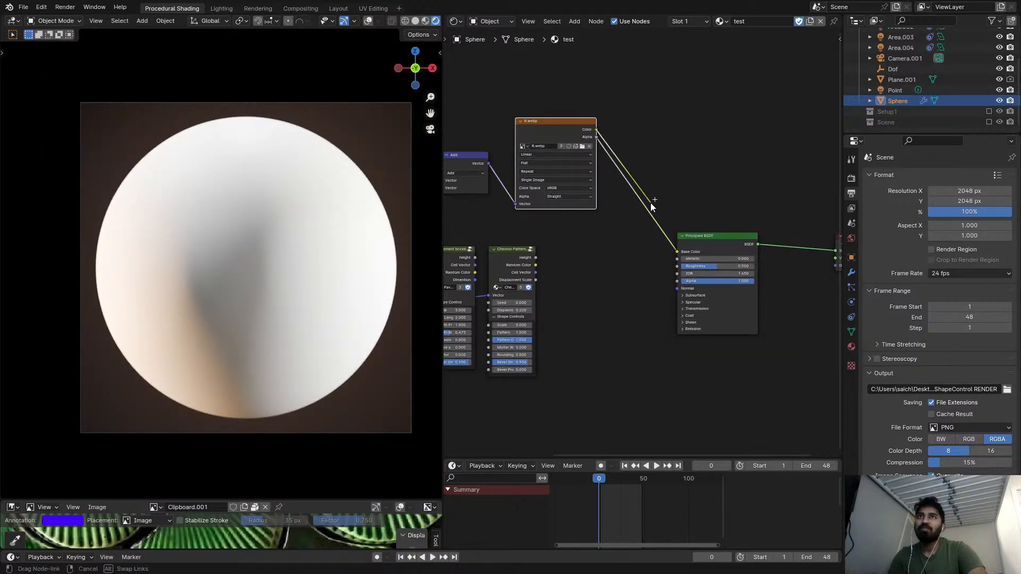
{"action": "left_click_drag", "start_coordinate": [676, 252], "coordinate": [676, 251]}
{"action": "scroll", "coordinate": [390, 276], "scroll_direction": "up", "scroll_amount": 2}
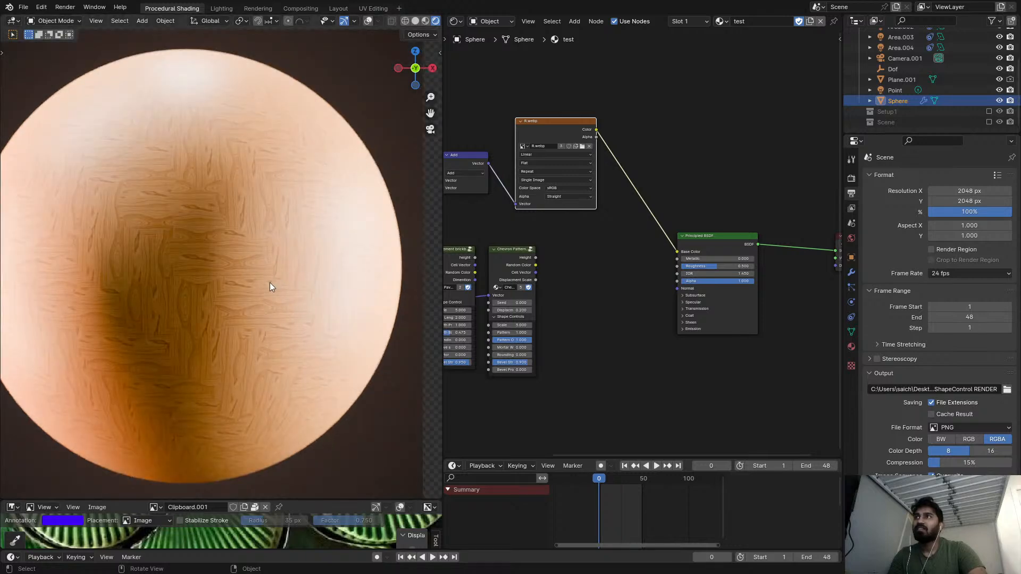
- Add a Bump node in the space before the Principled BSDF
{"action": "scroll", "coordinate": [270, 284], "scroll_direction": "up", "scroll_amount": 2}
{"action": "scroll", "coordinate": [598, 253], "scroll_direction": "down", "scroll_amount": 3}
{"action": "middle_click_drag", "start_coordinate": [598, 253], "coordinate": [677, 216]}
{"action": "scroll", "coordinate": [676, 219], "scroll_direction": "down", "scroll_amount": 1}
{"action": "key", "text": "shift+a"}
{"action": "left_click", "coordinate": [670, 234]}
{"action": "type", "text": "bump"}
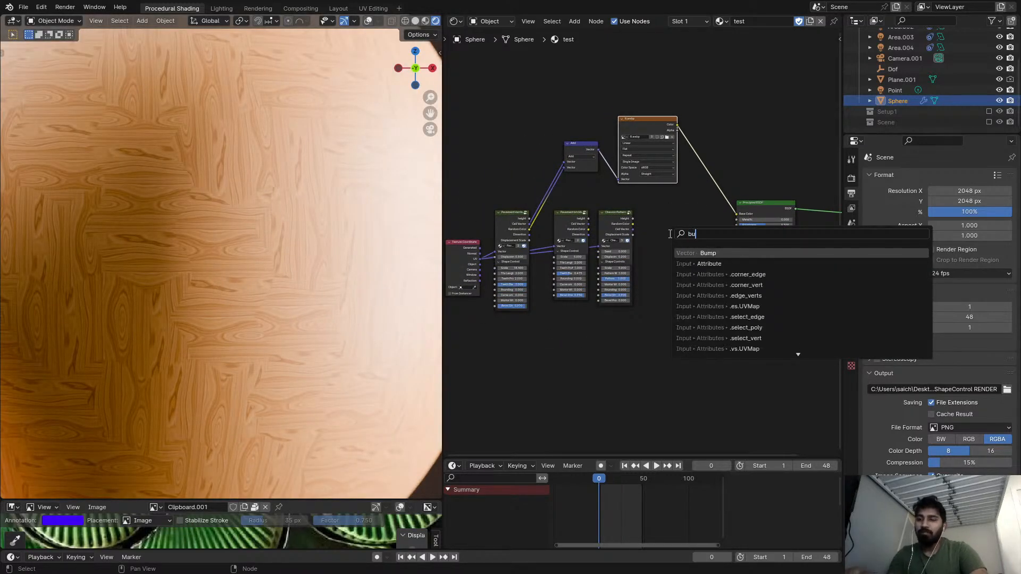
{"action": "key", "text": "Return"}
{"action": "left_click", "coordinate": [704, 258]}
- Connect the Pavement Herringbone's height to the Bump node's Height and the Bump's Normal output to the Principled BSDF's Normal
{"action": "scroll", "coordinate": [551, 211], "scroll_direction": "up", "scroll_amount": 2}
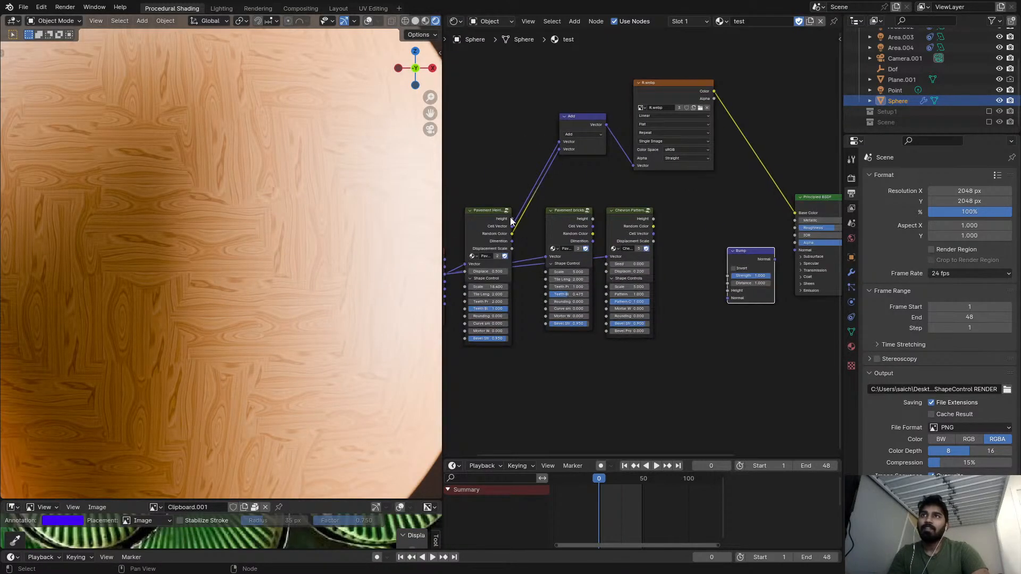
{"action": "left_click_drag", "start_coordinate": [745, 304], "coordinate": [729, 291]}
{"action": "scroll", "coordinate": [730, 292], "scroll_direction": "up", "scroll_amount": 2}
{"action": "scroll", "coordinate": [645, 272], "scroll_direction": "up", "scroll_amount": 1}
{"action": "left_click_drag", "start_coordinate": [671, 266], "coordinate": [693, 254]}
{"action": "scroll", "coordinate": [596, 269], "scroll_direction": "up", "scroll_amount": 1}
{"action": "middle_click_drag", "start_coordinate": [596, 269], "coordinate": [641, 261]}
{"action": "scroll", "coordinate": [362, 249], "scroll_direction": "down", "scroll_amount": 3}
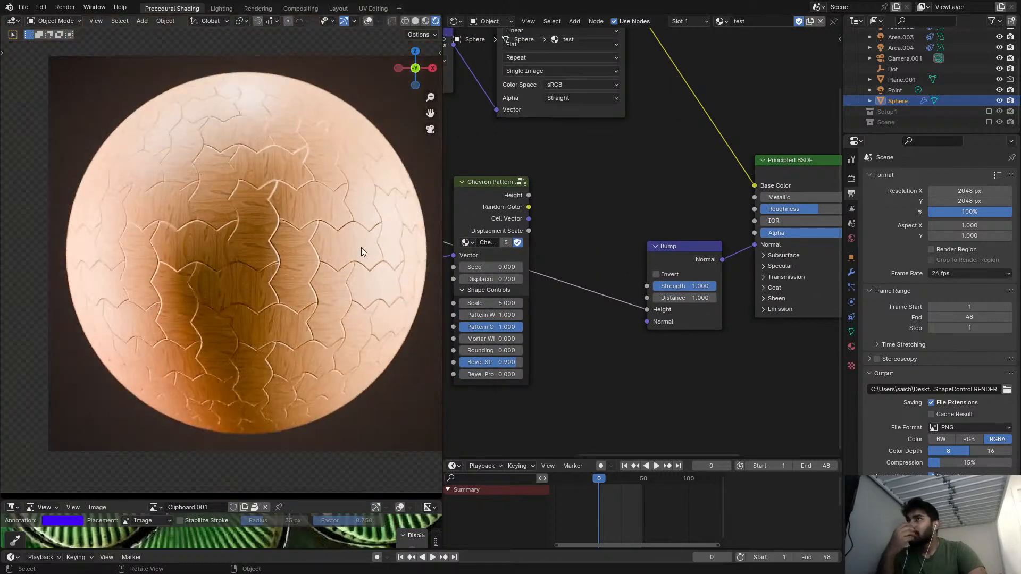
- Set the Bump node's Distance to 0.010
{"action": "scroll", "coordinate": [361, 247], "scroll_direction": "up", "scroll_amount": 2}
{"action": "scroll", "coordinate": [617, 264], "scroll_direction": "up", "scroll_amount": 2}
{"action": "scroll", "coordinate": [617, 269], "scroll_direction": "up", "scroll_amount": 1}
{"action": "left_click_drag", "start_coordinate": [707, 304], "coordinate": [659, 303]}
{"action": "middle_click_drag", "start_coordinate": [511, 255], "coordinate": [629, 294]}
{"action": "middle_click_drag", "start_coordinate": [523, 178], "coordinate": [617, 259]}
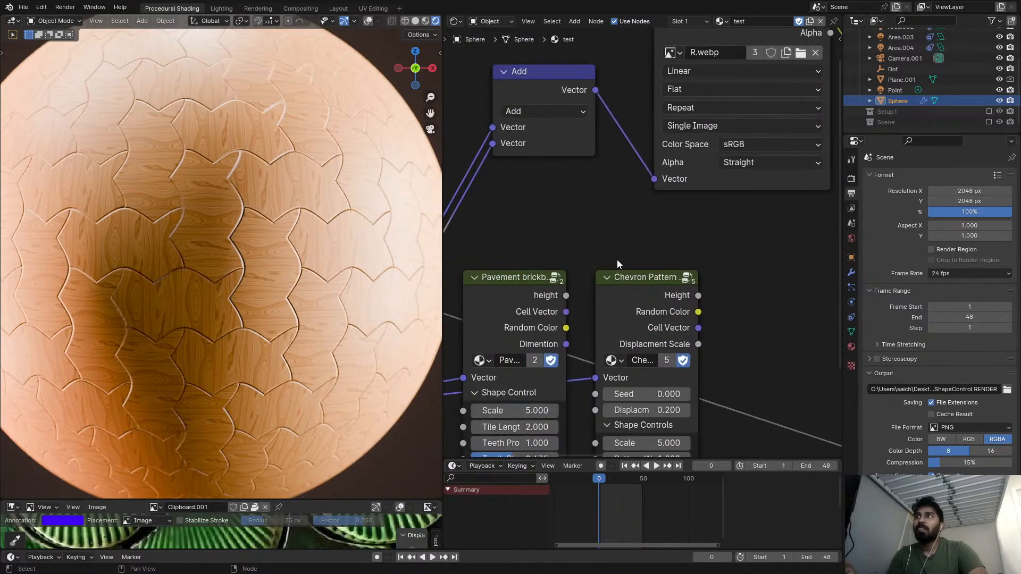
{"action": "scroll", "coordinate": [186, 237], "scroll_direction": "up", "scroll_amount": 3}
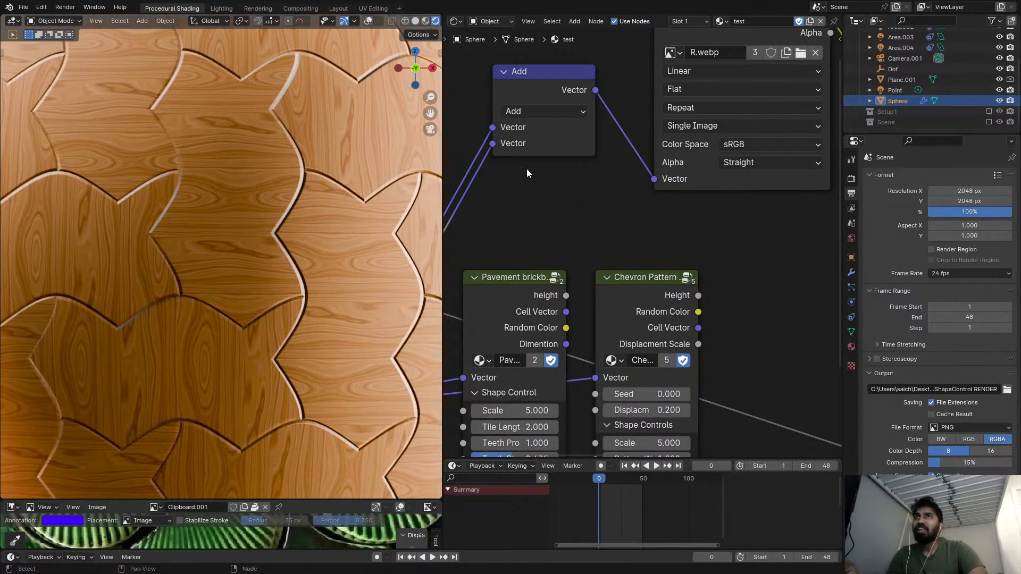
- Insert a Vector Rotate node between the Herringbone's Cell Vector output and the Add node's first Vector input
{"action": "scroll", "coordinate": [654, 222], "scroll_direction": "down", "scroll_amount": 2}
{"action": "scroll", "coordinate": [655, 208], "scroll_direction": "up", "scroll_amount": 1}
{"action": "key", "text": "shift+a"}
{"action": "type", "text": "v"}
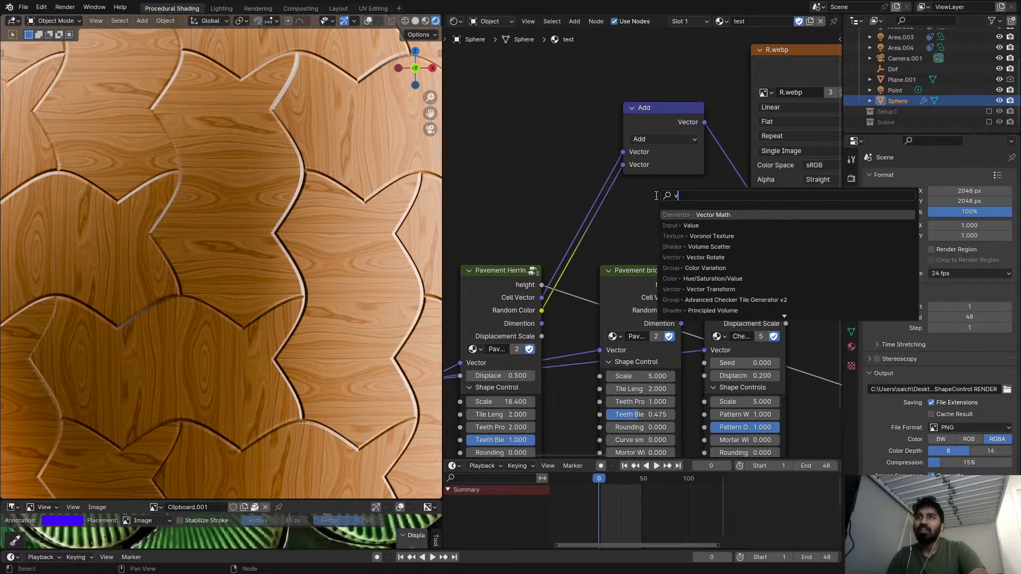
{"action": "type", "text": "ec"}
{"action": "left_click", "coordinate": [696, 236]}
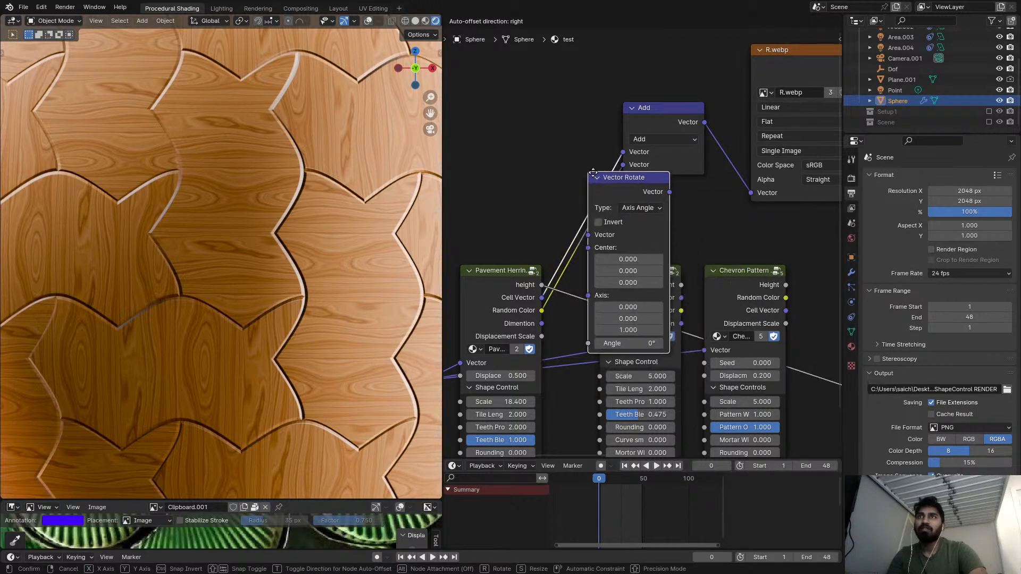
{"action": "left_click", "coordinate": [653, 210]}
{"action": "left_click_drag", "start_coordinate": [635, 178], "coordinate": [635, 97]}
- Set the Vector Rotate node's Angle to 90° and move the node up, clear of the pattern nodes
{"action": "scroll", "coordinate": [641, 190], "scroll_direction": "up", "scroll_amount": 1}
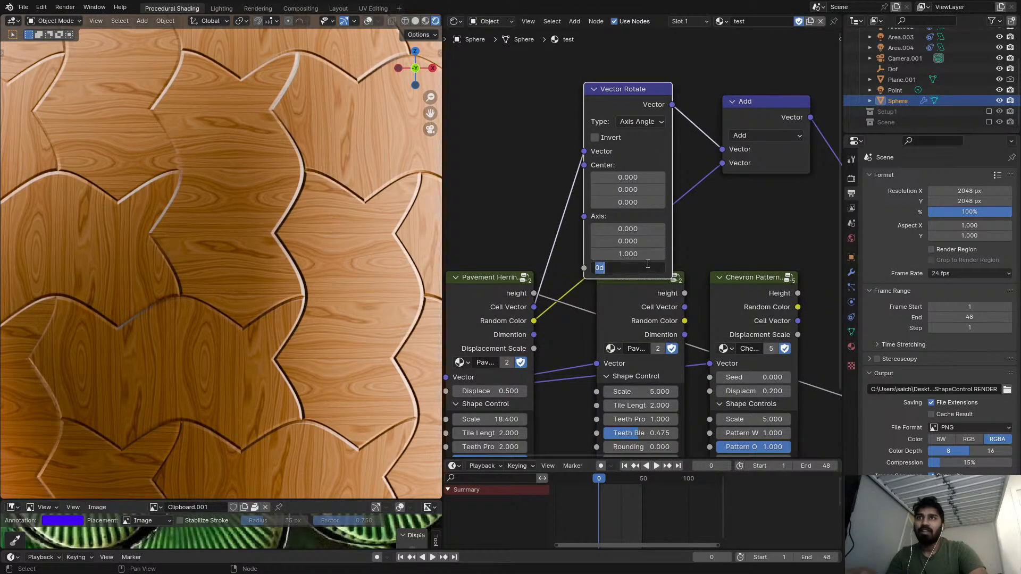
{"action": "type", "text": "90"}
{"action": "key", "text": "Return"}
{"action": "middle_click_drag", "start_coordinate": [688, 244], "coordinate": [684, 289]}
{"action": "left_click_drag", "start_coordinate": [610, 137], "coordinate": [609, 87]}
{"action": "key", "text": "ctrl+space"}
{"action": "scroll", "coordinate": [486, 296], "scroll_direction": "down", "scroll_amount": 5}
{"action": "key", "text": "ctrl+space"}
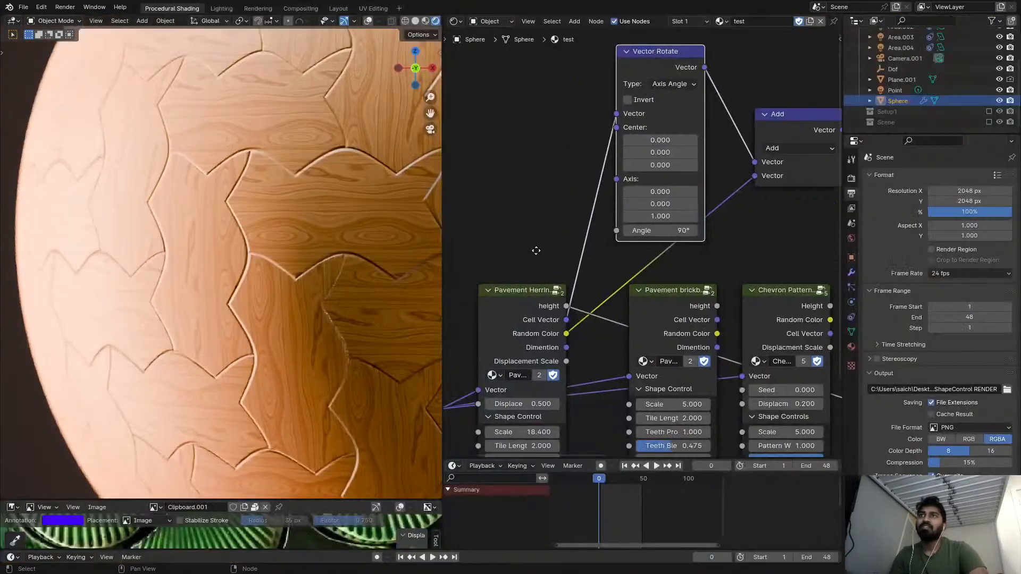
{"action": "scroll", "coordinate": [611, 227], "scroll_direction": "up", "scroll_amount": 3}
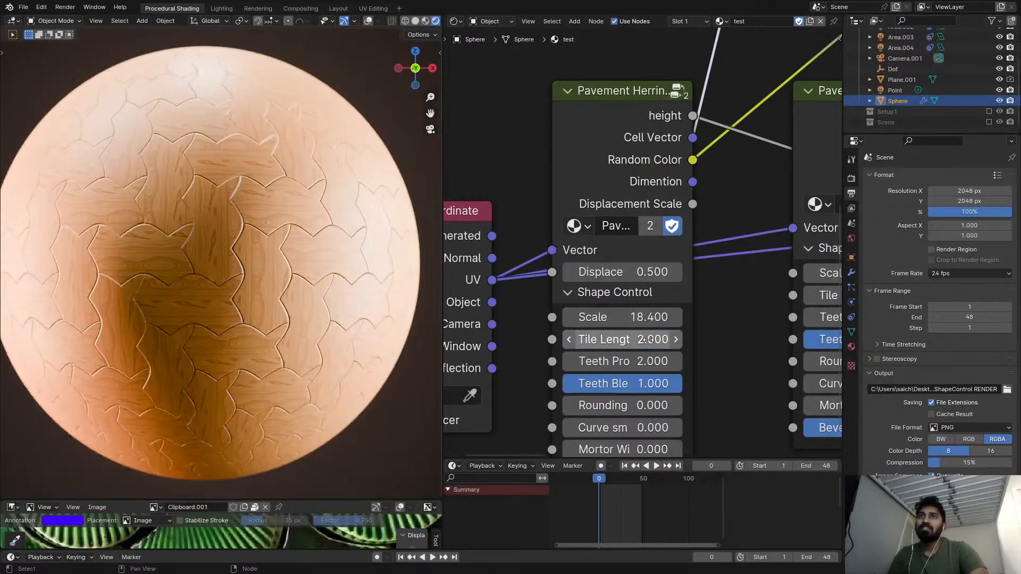
- Set the Pavement Herringbone's Teeth Pro to 1.000, Teeth Blend to 0.342, Rounding to 0.217 and Curve sm to 0.117
{"action": "left_click", "coordinate": [647, 339]}
{"action": "type", "text": "1"}
{"action": "key", "text": "Return"}
{"action": "mouse_move", "coordinate": [651, 339]}
{"action": "left_mouse_down"}
{"action": "mouse_move", "coordinate": [691, 339]}
{"action": "mouse_move", "coordinate": [658, 366]}
{"action": "mouse_move", "coordinate": [622, 366]}
{"action": "mouse_move", "coordinate": [609, 386]}
{"action": "mouse_move", "coordinate": [553, 386]}
{"action": "mouse_move", "coordinate": [610, 386]}
{"action": "left_mouse_up"}
{"action": "scroll", "coordinate": [218, 295], "scroll_direction": "up", "scroll_amount": 4}
{"action": "middle_click_drag", "start_coordinate": [610, 384], "coordinate": [596, 332]}
{"action": "scroll", "coordinate": [596, 331], "scroll_direction": "up", "scroll_amount": 1}
{"action": "mouse_move", "coordinate": [590, 358]}
{"action": "left_mouse_down"}
{"action": "mouse_move", "coordinate": [616, 359]}
{"action": "mouse_move", "coordinate": [566, 358]}
{"action": "mouse_move", "coordinate": [585, 375]}
{"action": "left_mouse_up"}
{"action": "scroll", "coordinate": [317, 326], "scroll_direction": "down", "scroll_amount": 5}
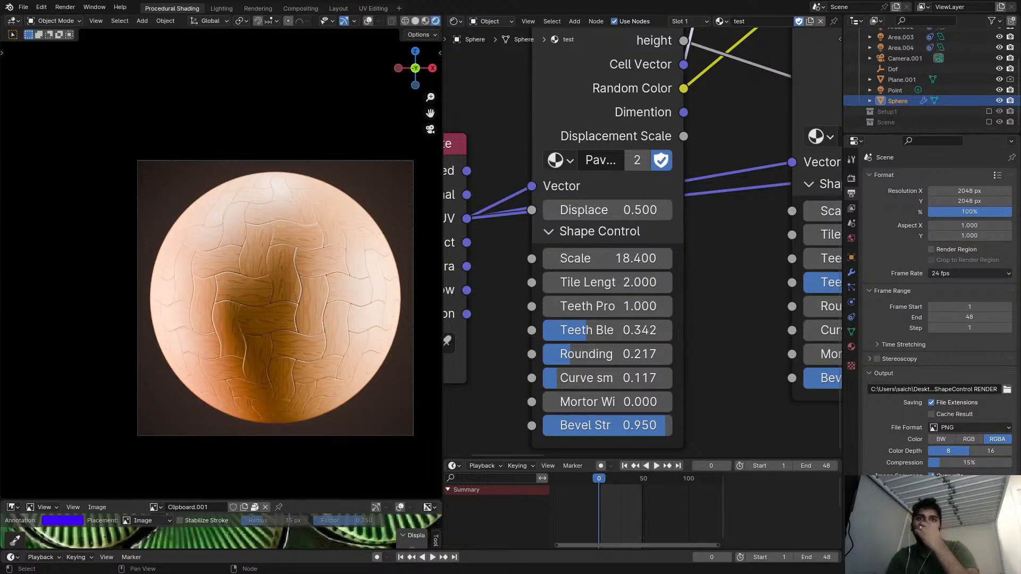
{"action": "scroll", "coordinate": [336, 296], "scroll_direction": "up", "scroll_amount": 3}
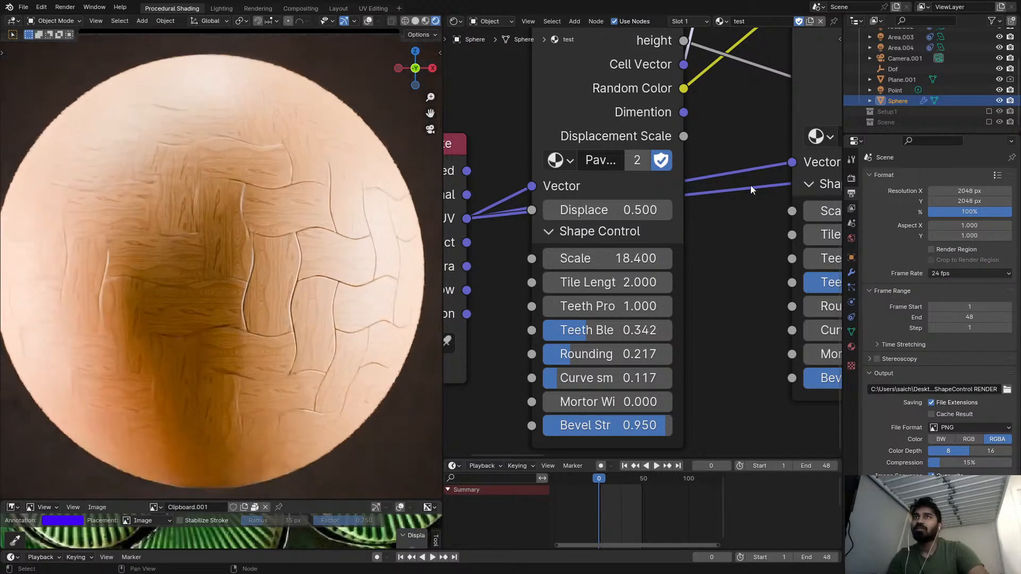
- Examine the node network inside the Pavement Herringbone Tiles Generator group, then return to the material's node tree
{"action": "scroll", "coordinate": [751, 185], "scroll_direction": "down", "scroll_amount": 4}
{"action": "scroll", "coordinate": [714, 178], "scroll_direction": "down", "scroll_amount": 4}
{"action": "middle_click_drag", "start_coordinate": [714, 178], "coordinate": [620, 192]}
{"action": "scroll", "coordinate": [678, 159], "scroll_direction": "up", "scroll_amount": 1}
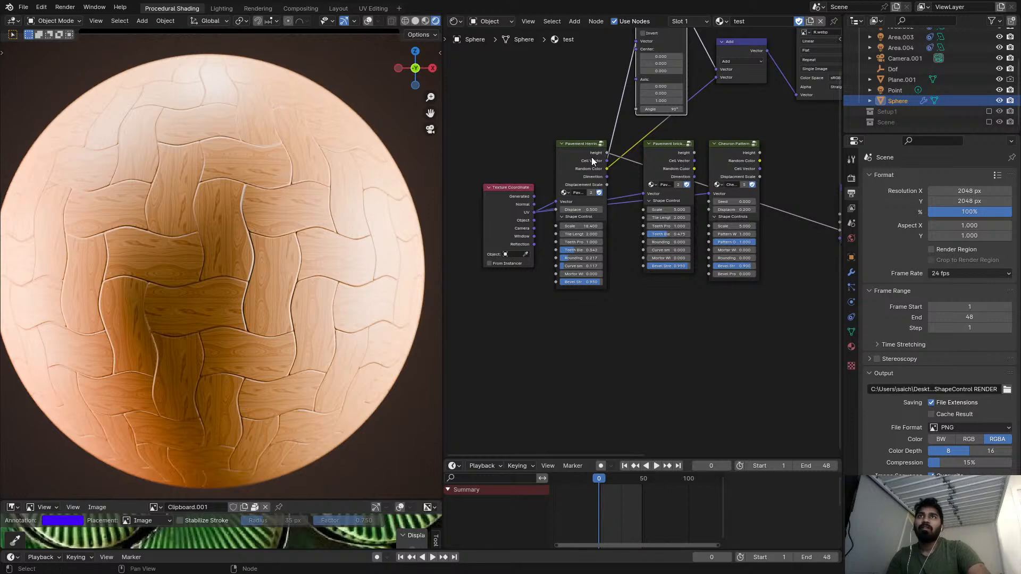
{"action": "key", "text": "Tab"}
{"action": "key", "text": "ctrl+space"}
{"action": "scroll", "coordinate": [588, 222], "scroll_direction": "down", "scroll_amount": 3}
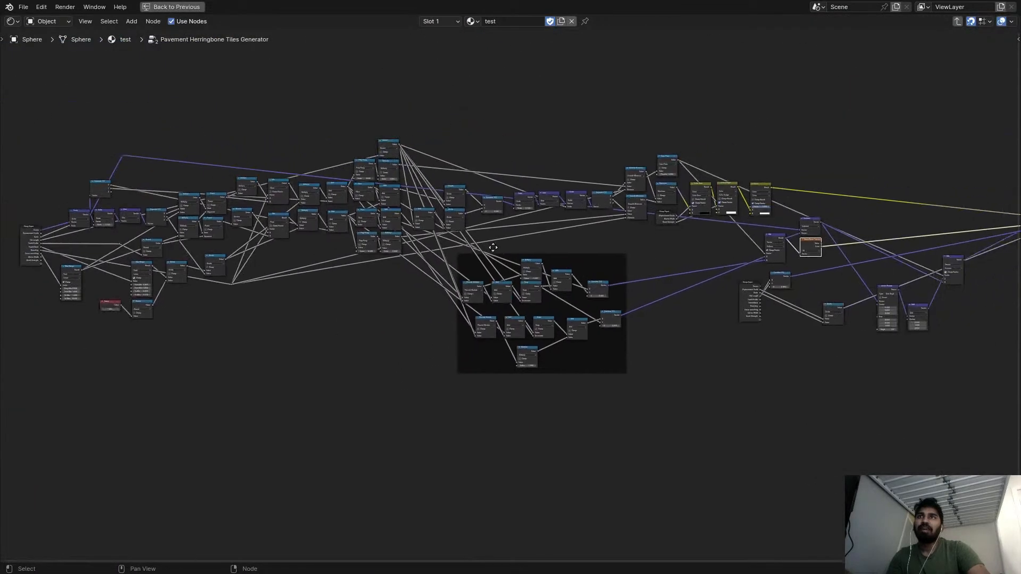
{"action": "middle_click_drag", "start_coordinate": [493, 247], "coordinate": [369, 257]}
{"action": "scroll", "coordinate": [385, 237], "scroll_direction": "up", "scroll_amount": 4}
{"action": "key", "text": "ctrl+space"}
{"action": "key", "text": "Tab"}
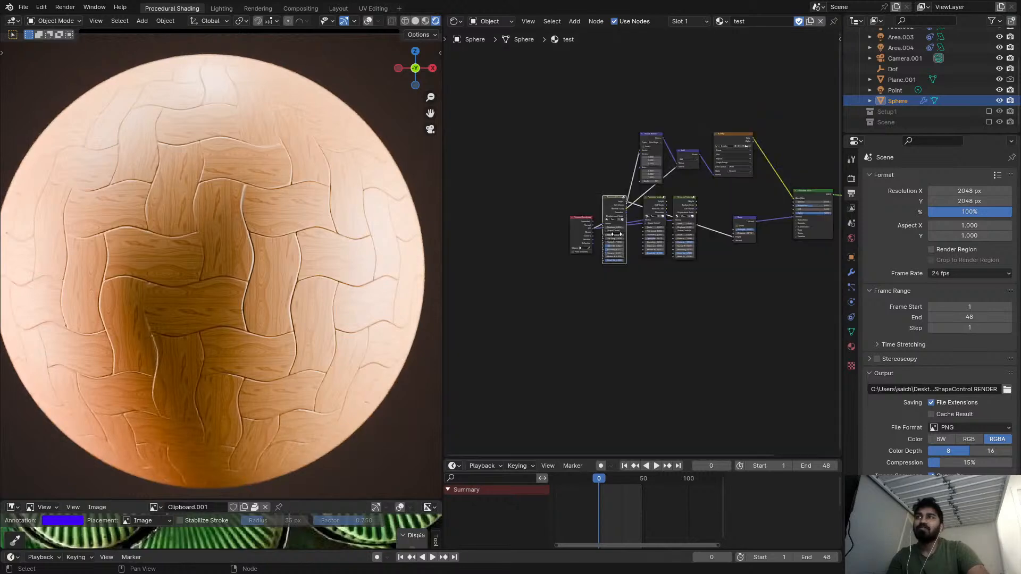
- Preview the Pavement brickbond node's height output on the sphere
{"action": "scroll", "coordinate": [632, 228], "scroll_direction": "up", "scroll_amount": 10}
{"action": "middle_click_drag", "start_coordinate": [658, 203], "coordinate": [606, 235]}
{"action": "left_click", "coordinate": [648, 195], "text": "ctrl+shift"}
{"action": "middle_click_drag", "start_coordinate": [649, 194], "coordinate": [545, 232]}
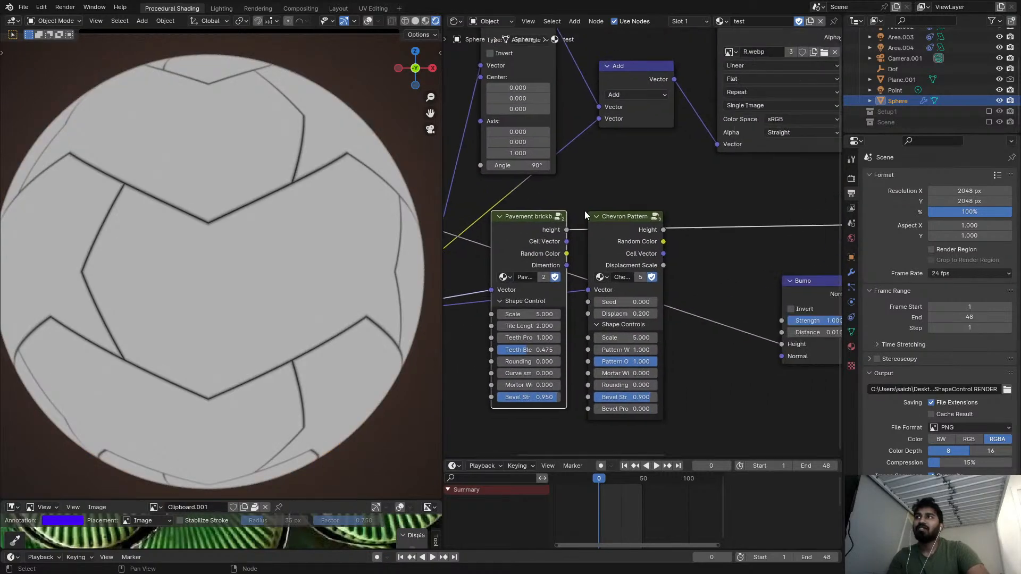
- Preview the Chevron Pattern's Height, set its Scale to 19.000 and try out its other shape controls
{"action": "left_click", "coordinate": [633, 233], "text": "ctrl+shift"}
{"action": "middle_click_drag", "start_coordinate": [633, 233], "coordinate": [615, 200]}
{"action": "scroll", "coordinate": [636, 275], "scroll_direction": "up", "scroll_amount": 3}
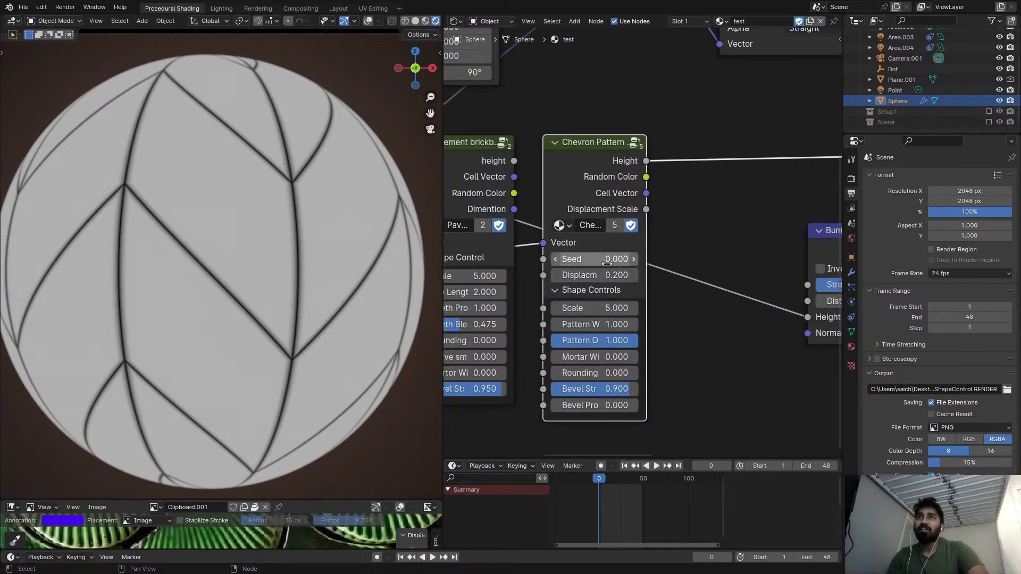
{"action": "left_click_drag", "start_coordinate": [596, 308], "coordinate": [670, 308]}
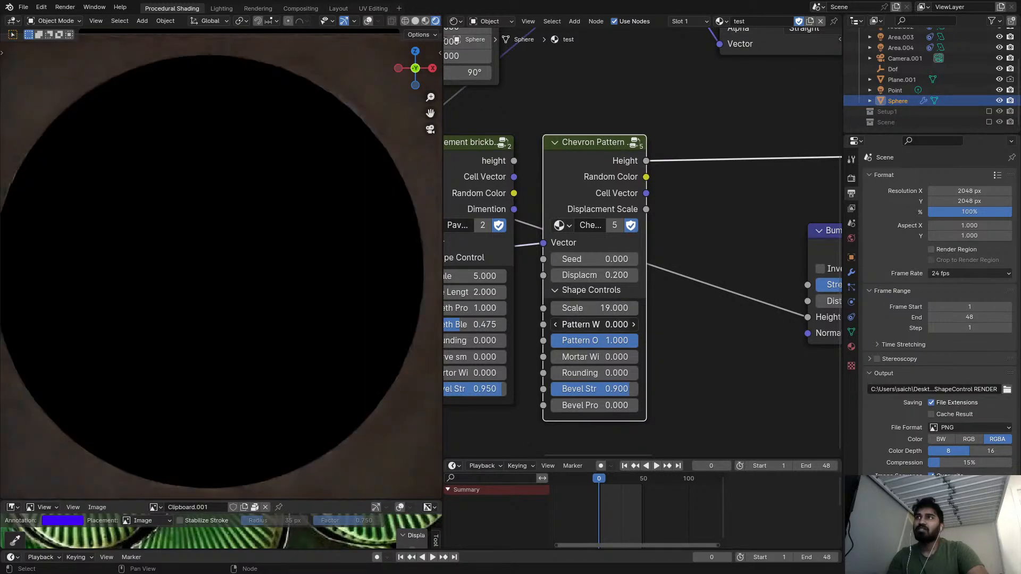
{"action": "left_click_drag", "start_coordinate": [595, 325], "coordinate": [606, 394]}
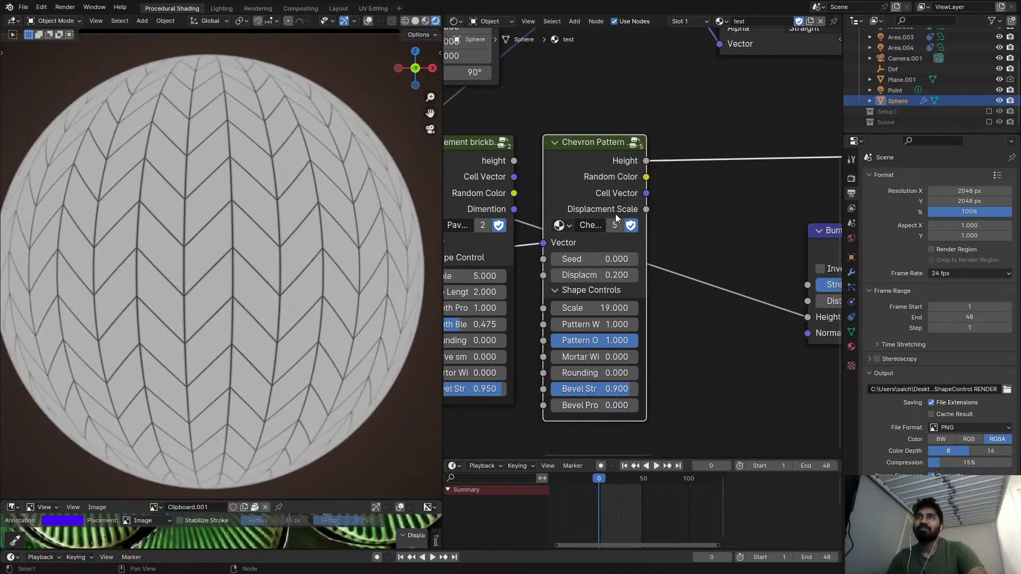
- Switch the preview to the Pavement brickbond's height and set that node's Scale to 21.100
{"action": "scroll", "coordinate": [615, 214], "scroll_direction": "down", "scroll_amount": 6}
{"action": "scroll", "coordinate": [606, 177], "scroll_direction": "up", "scroll_amount": 1}
{"action": "middle_click_drag", "start_coordinate": [577, 202], "coordinate": [634, 189]}
{"action": "left_click", "coordinate": [605, 177], "text": "ctrl+shift"}
{"action": "scroll", "coordinate": [637, 223], "scroll_direction": "up", "scroll_amount": 1}
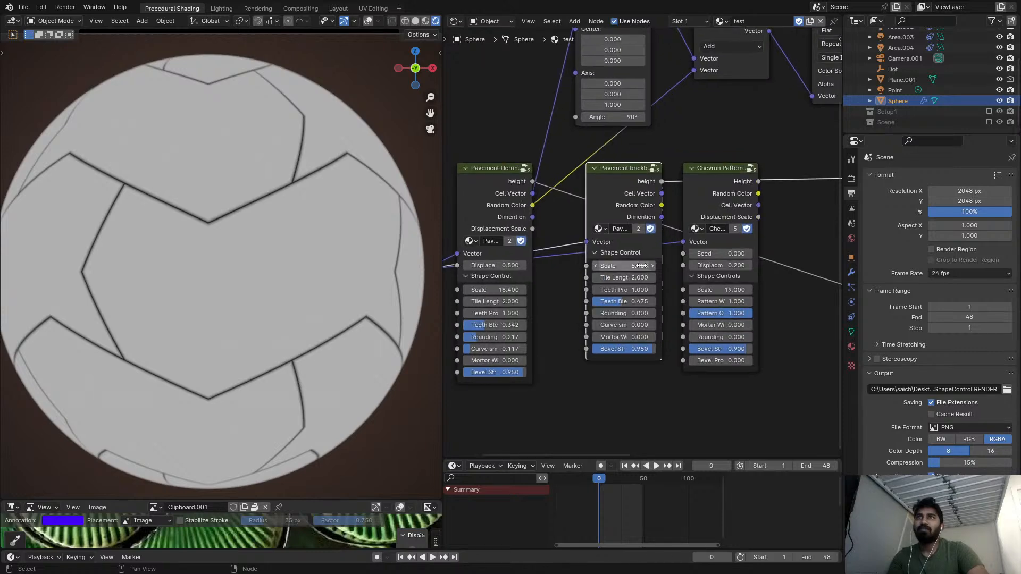
{"action": "left_click_drag", "start_coordinate": [640, 265], "coordinate": [729, 266]}
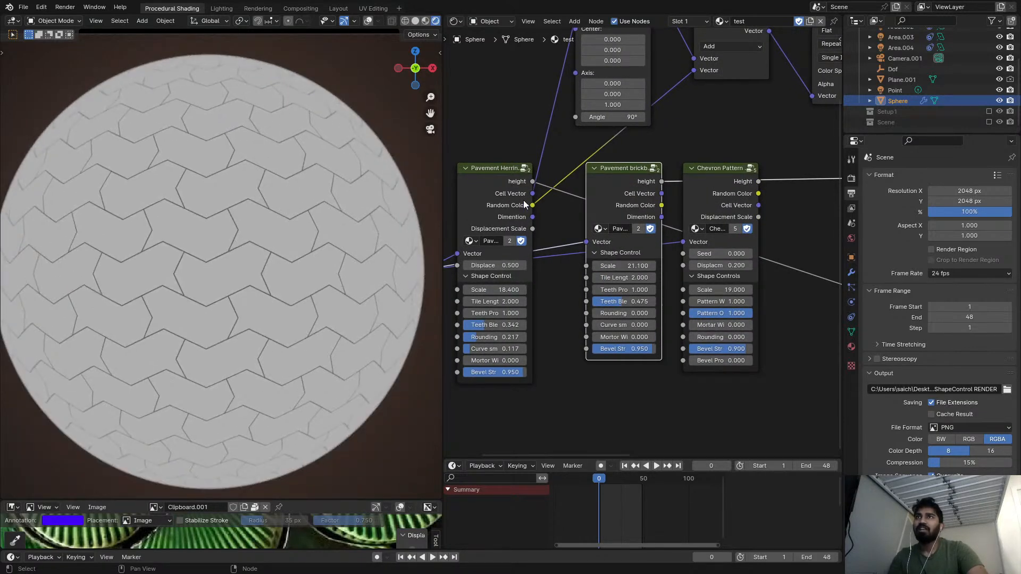
- Compare the Pavement Herringbone and Pavement brickbond patterns by previewing each in turn
{"action": "left_click", "coordinate": [523, 201], "text": "ctrl+shift"}
{"action": "left_click", "coordinate": [630, 193], "text": "ctrl+shift"}
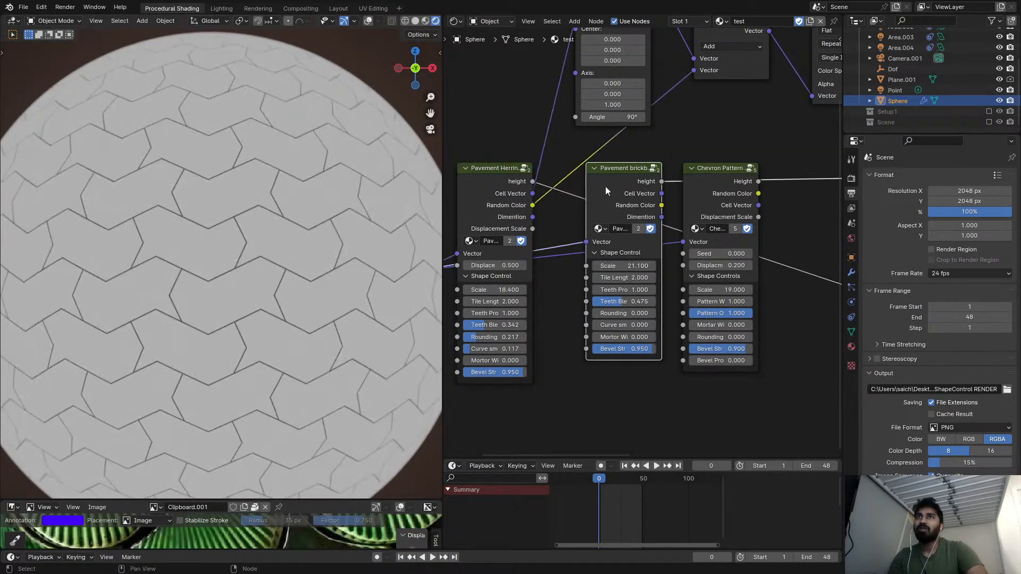
{"action": "scroll", "coordinate": [619, 271], "scroll_direction": "up", "scroll_amount": 1}
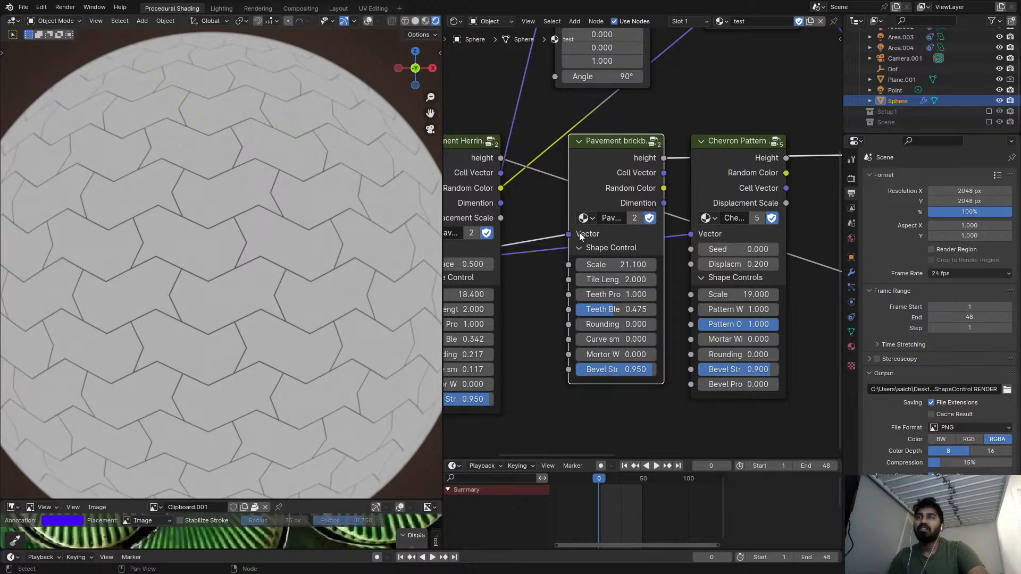
{"action": "scroll", "coordinate": [531, 202], "scroll_direction": "down", "scroll_amount": 2}
- Preview the Pavement Herringbone's Random Color output on the sphere
{"action": "left_click", "coordinate": [489, 184], "text": "ctrl+shift"}
{"action": "left_click", "coordinate": [490, 184], "text": "ctrl+shift"}
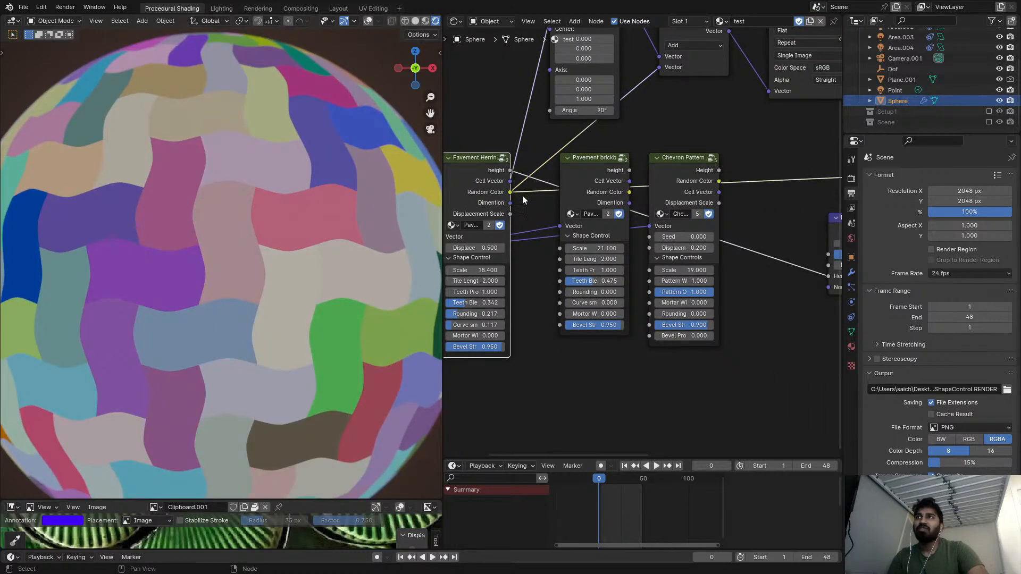
{"action": "scroll", "coordinate": [355, 221], "scroll_direction": "down", "scroll_amount": 1}
{"action": "scroll", "coordinate": [597, 193], "scroll_direction": "down", "scroll_amount": 1}
{"action": "middle_click_drag", "start_coordinate": [596, 192], "coordinate": [597, 203]}
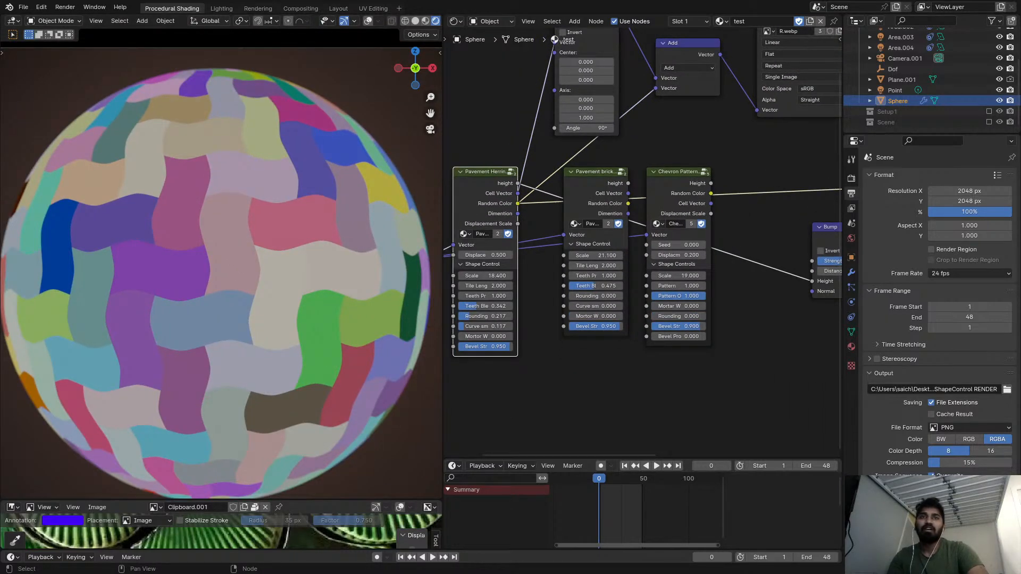
{"action": "scroll", "coordinate": [593, 202], "scroll_direction": "down", "scroll_amount": 5}
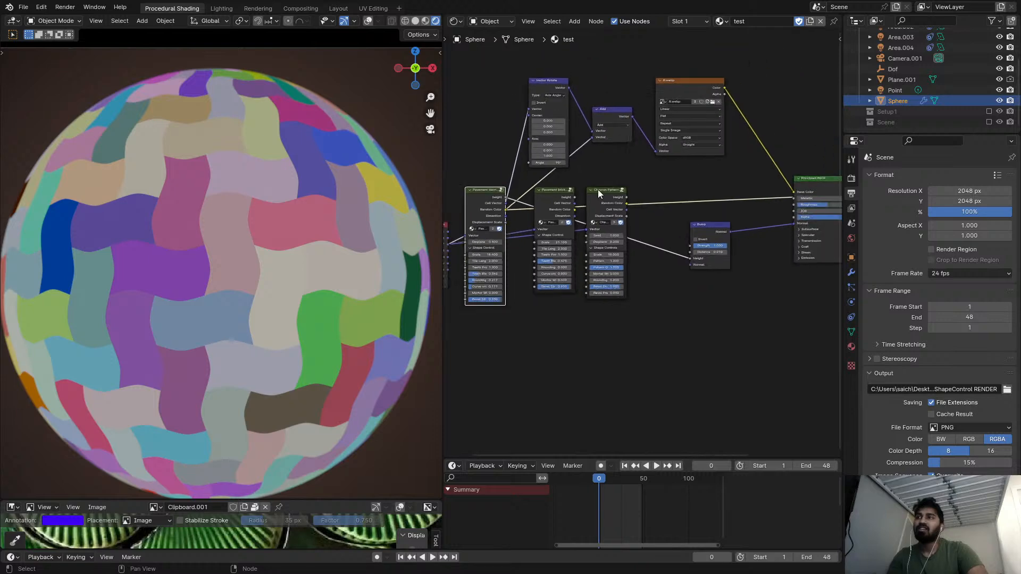
- Route the Principled BSDF back to the Material Output to show the complete wood tile shader
{"action": "left_click", "coordinate": [703, 191], "text": "ctrl+shift"}
{"action": "middle_click_drag", "start_coordinate": [640, 195], "coordinate": [664, 195]}
{"action": "scroll", "coordinate": [610, 195], "scroll_direction": "up", "scroll_amount": 2}
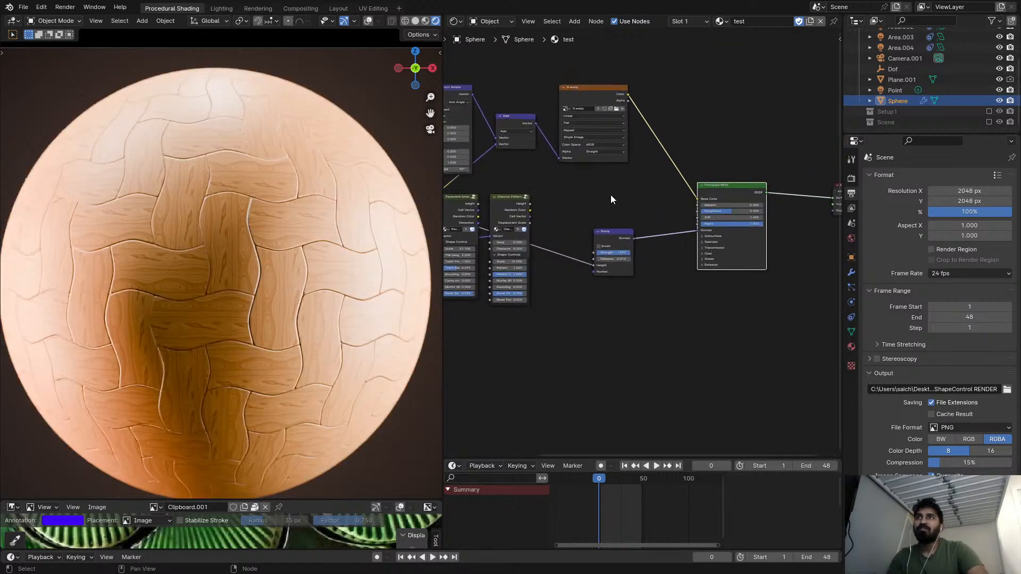
{"action": "middle_click_drag", "start_coordinate": [495, 199], "coordinate": [675, 237]}
{"action": "scroll", "coordinate": [617, 253], "scroll_direction": "up", "scroll_amount": 1}
{"action": "scroll", "coordinate": [617, 253], "scroll_direction": "down", "scroll_amount": 1}
{"action": "middle_click_drag", "start_coordinate": [617, 253], "coordinate": [492, 268]}
{"action": "scroll", "coordinate": [492, 267], "scroll_direction": "down", "scroll_amount": 1}
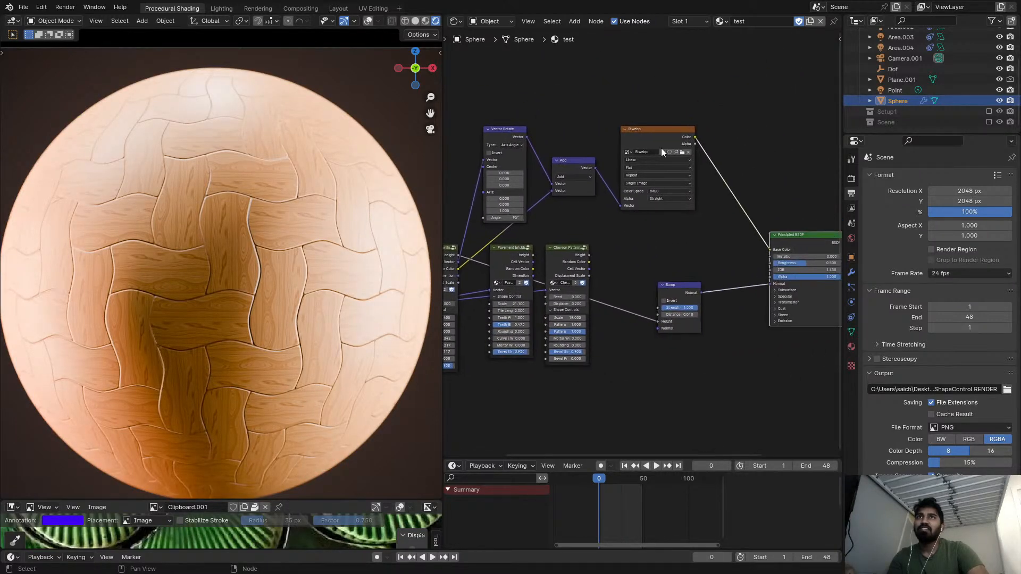
- Insert a Mix Color node between the R.webp texture's Color output and the Principled BSDF's Base Color
{"action": "key", "text": "shift+a"}
{"action": "left_click", "coordinate": [732, 132]}
{"action": "type", "text": "mi"}
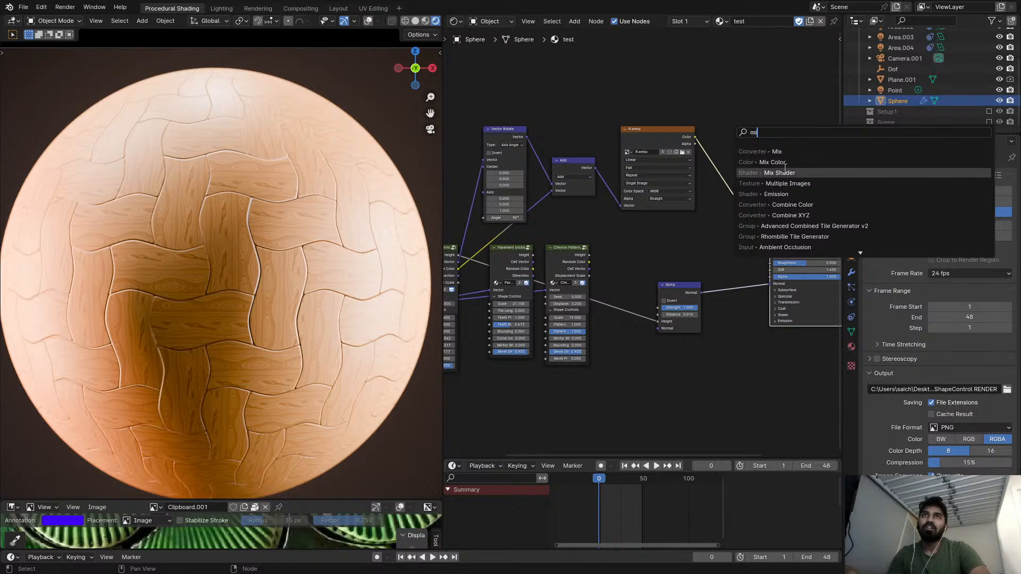
{"action": "left_click", "coordinate": [783, 163]}
{"action": "left_click", "coordinate": [730, 140]}
- Connect the Pavement Herringbone's Random Color to the Mix node's B input
{"action": "middle_click_drag", "start_coordinate": [522, 237], "coordinate": [595, 254]}
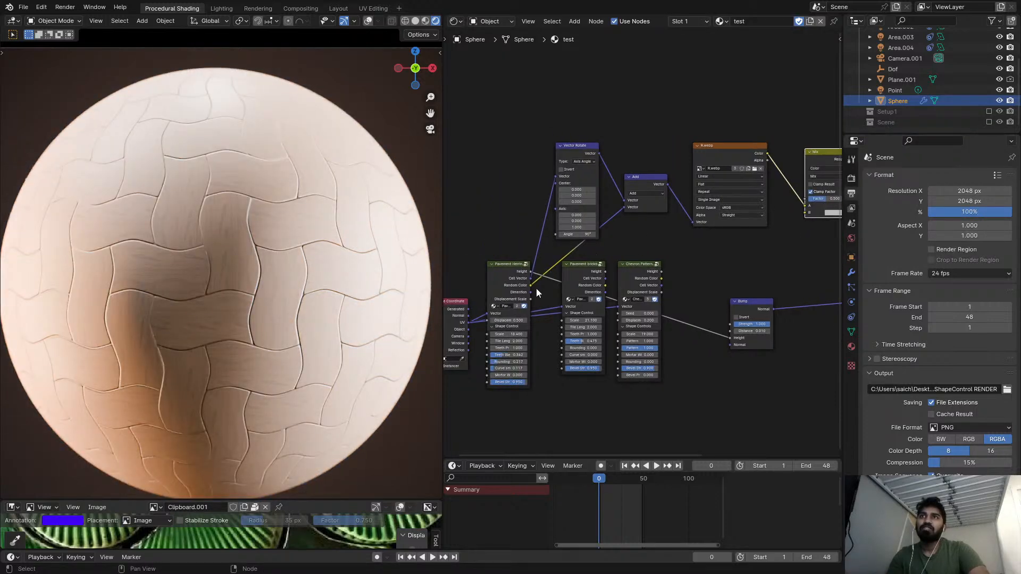
{"action": "left_click_drag", "start_coordinate": [805, 219], "coordinate": [802, 213]}
{"action": "middle_click_drag", "start_coordinate": [803, 213], "coordinate": [674, 221]}
{"action": "scroll", "coordinate": [674, 221], "scroll_direction": "up", "scroll_amount": 1}
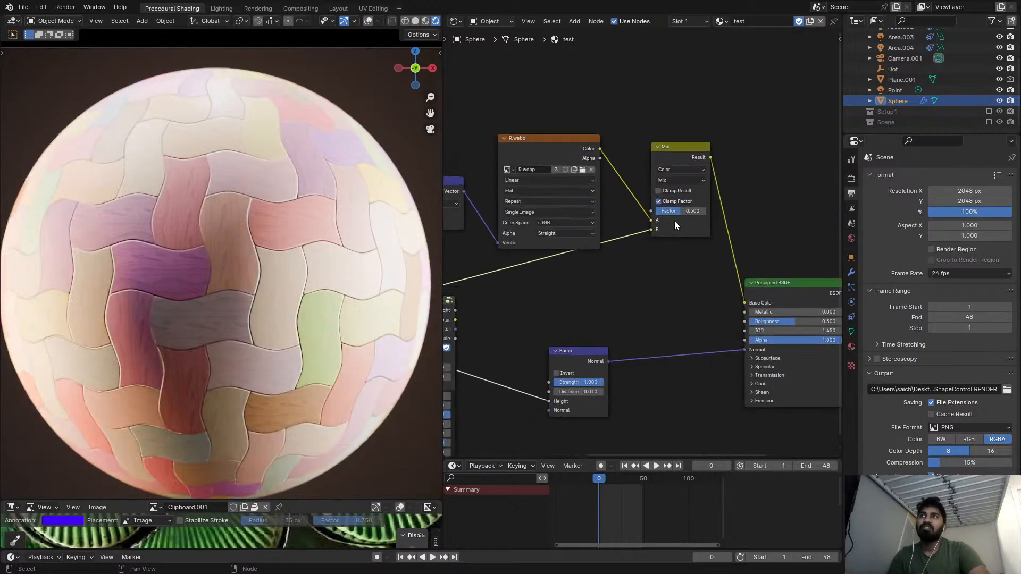
- Set the Mix node's blending mode to Soft Light and its Factor to 0.808
{"action": "scroll", "coordinate": [668, 174], "scroll_direction": "up", "scroll_amount": 1}
{"action": "left_click", "coordinate": [671, 171]}
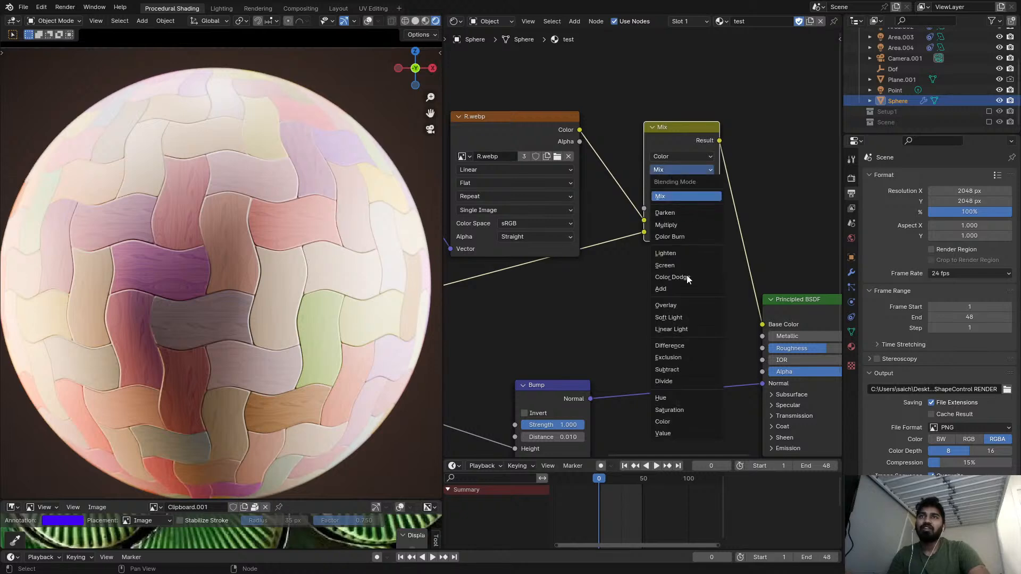
{"action": "left_click", "coordinate": [683, 318]}
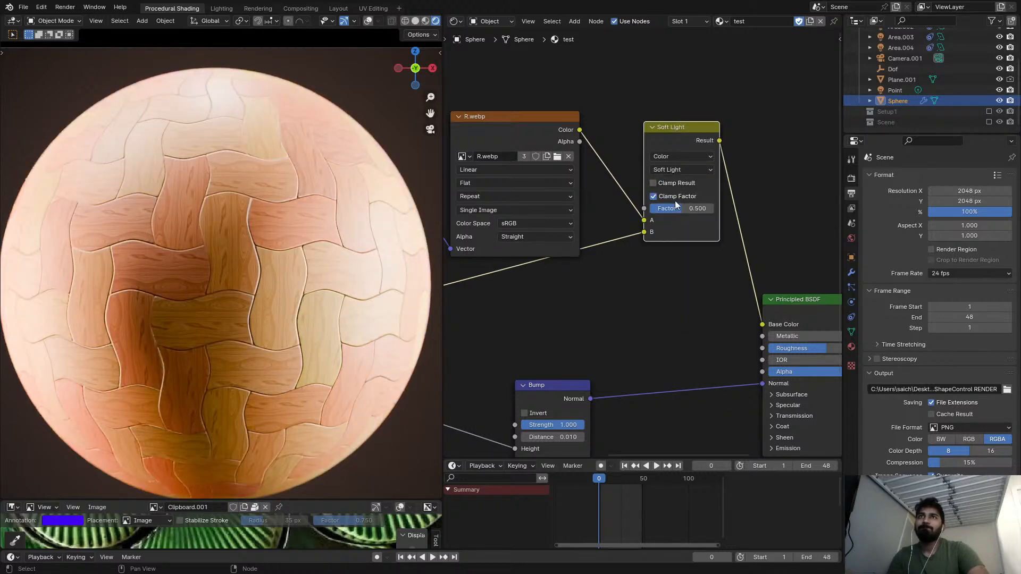
{"action": "left_click_drag", "start_coordinate": [676, 204], "coordinate": [700, 209]}
- Set the Principled BSDF's Roughness to 0.164 and raise the IOR Level in its Specular settings
{"action": "middle_click_drag", "start_coordinate": [723, 262], "coordinate": [608, 241]}
{"action": "scroll", "coordinate": [608, 241], "scroll_direction": "down", "scroll_amount": 2}
{"action": "mouse_move", "coordinate": [680, 279]}
{"action": "left_mouse_down"}
{"action": "mouse_move", "coordinate": [740, 232]}
{"action": "mouse_move", "coordinate": [691, 263]}
{"action": "left_mouse_up"}
{"action": "scroll", "coordinate": [740, 231], "scroll_direction": "up", "scroll_amount": 2}
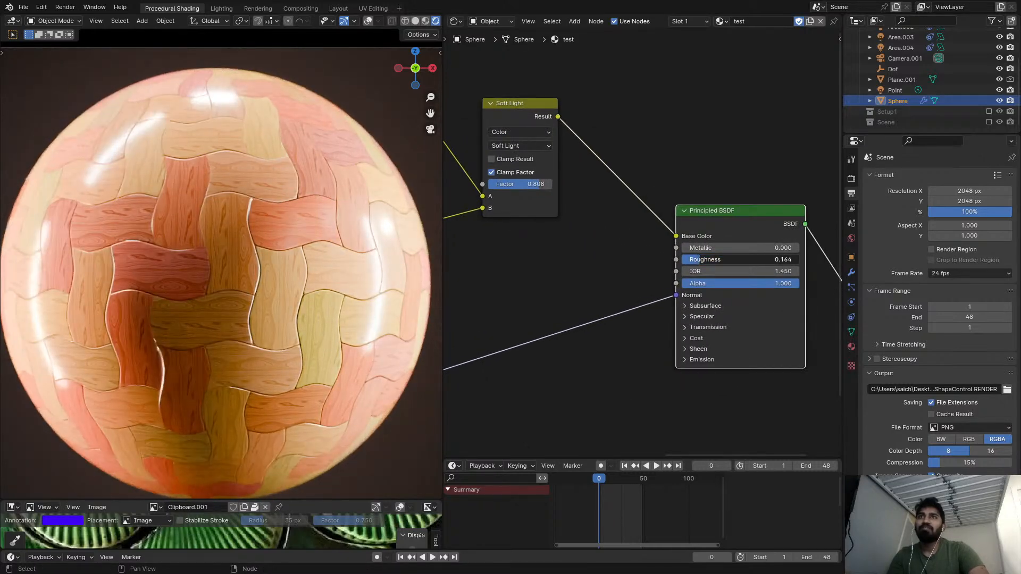
{"action": "left_click", "coordinate": [697, 317]}
{"action": "mouse_move", "coordinate": [744, 343]}
{"action": "left_mouse_down"}
{"action": "mouse_move", "coordinate": [718, 343]}
{"action": "mouse_move", "coordinate": [755, 343]}
{"action": "left_mouse_up"}
{"action": "scroll", "coordinate": [340, 268], "scroll_direction": "down", "scroll_amount": 1}
{"action": "middle_click_drag", "start_coordinate": [597, 280], "coordinate": [656, 220]}
{"action": "scroll", "coordinate": [655, 219], "scroll_direction": "down", "scroll_amount": 2}
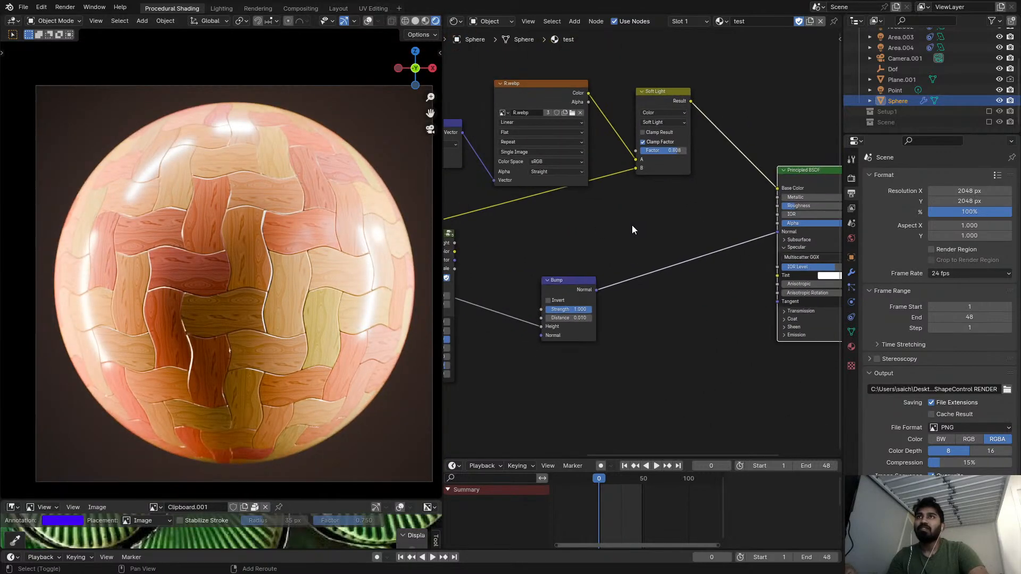
- Add a Map Range node fed by the R.webp texture's Color and connect its Result to the Principled BSDF's Roughness
{"action": "key", "text": "shift+a"}
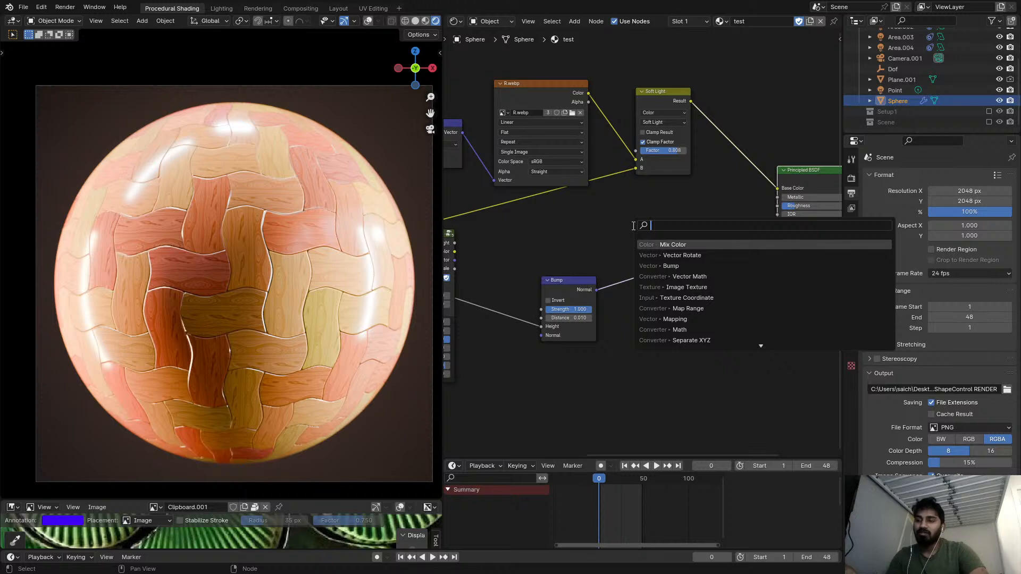
{"action": "type", "text": "maqp"}
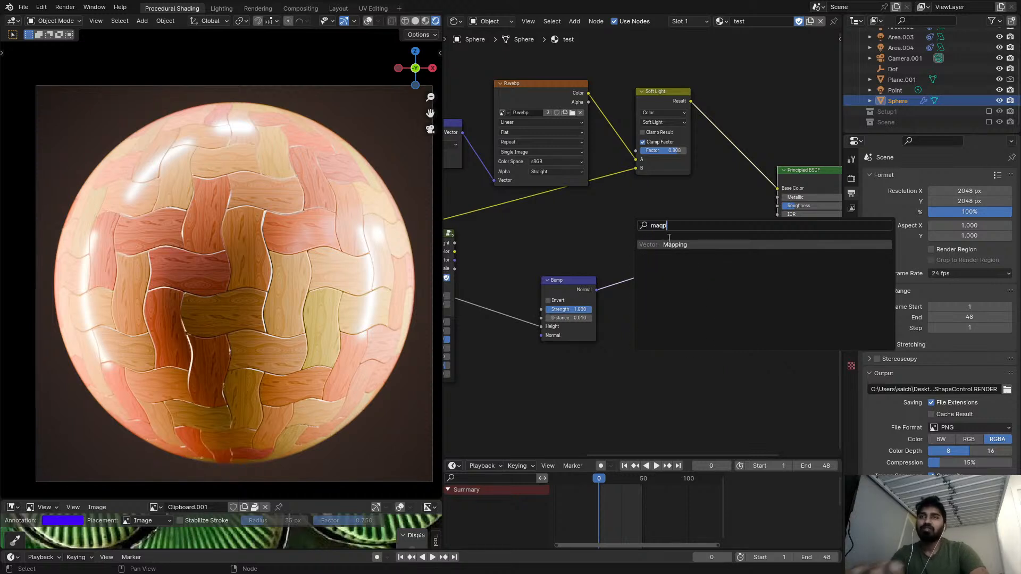
{"action": "key", "text": "BackSpace"}
{"action": "key", "text": "BackSpace"}
{"action": "left_click", "coordinate": [683, 276]}
{"action": "left_click", "coordinate": [679, 288]}
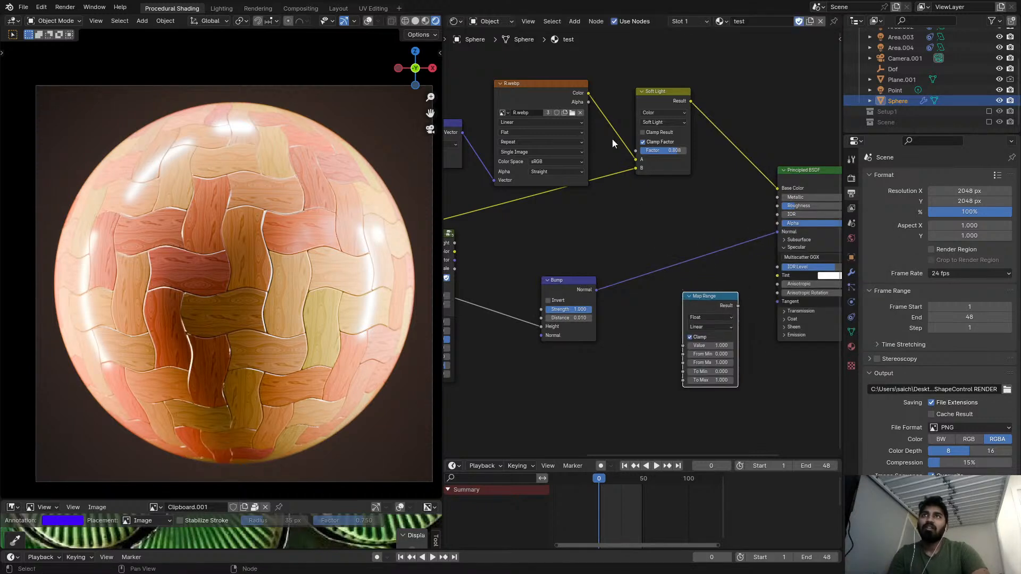
{"action": "left_click_drag", "start_coordinate": [589, 94], "coordinate": [686, 345]}
{"action": "scroll", "coordinate": [646, 324], "scroll_direction": "up", "scroll_amount": 2}
{"action": "left_click_drag", "start_coordinate": [713, 161], "coordinate": [713, 165]}
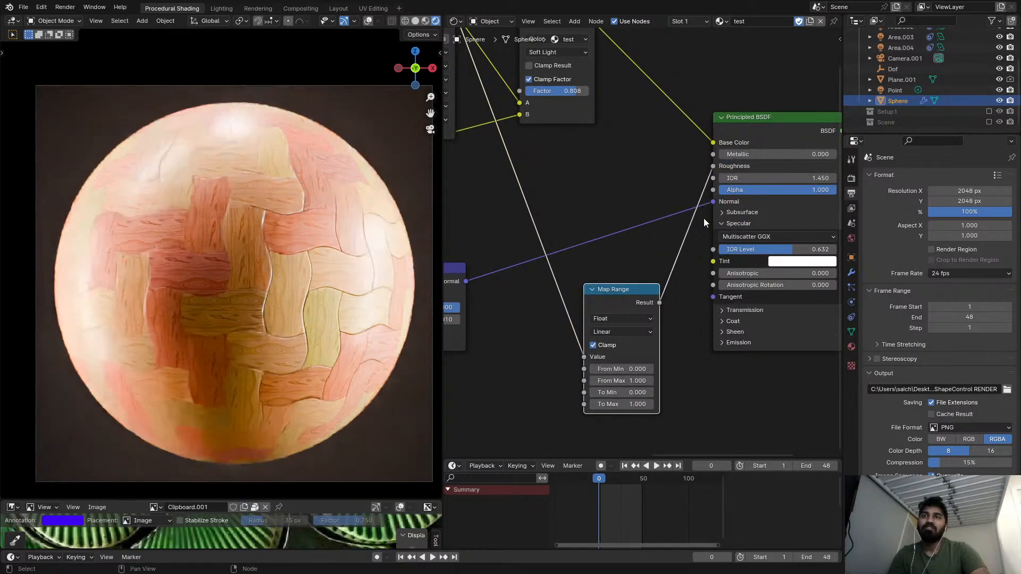
- Set the Map Range node's To Max to 0.650 and save the file
{"action": "scroll", "coordinate": [681, 287], "scroll_direction": "up", "scroll_amount": 2}
{"action": "left_click_drag", "start_coordinate": [638, 357], "coordinate": [605, 357]}
{"action": "scroll", "coordinate": [261, 273], "scroll_direction": "up", "scroll_amount": 5}
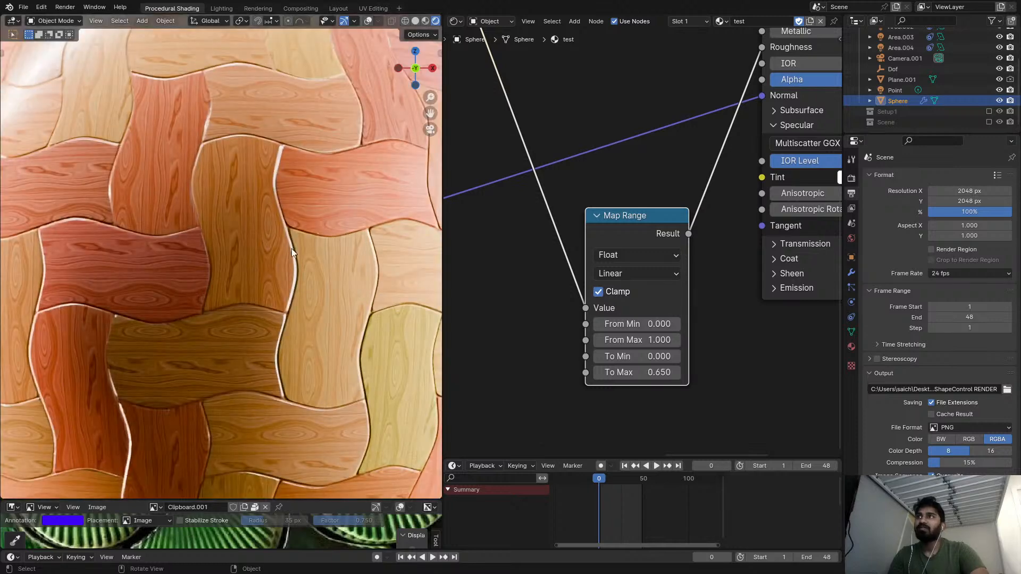
{"action": "key", "text": "ctrl+s"}
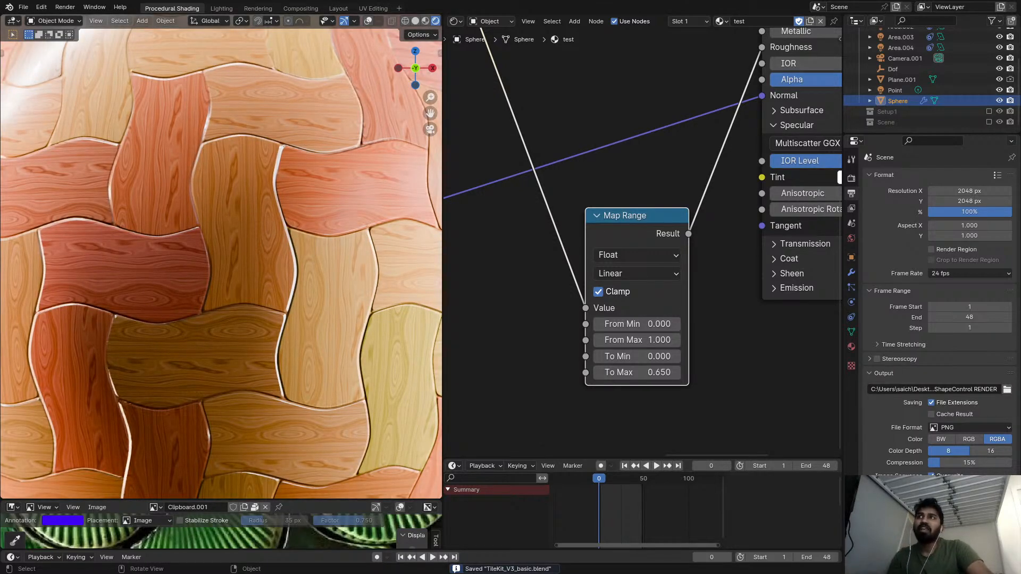
{"action": "key", "text": "Home"}
{"action": "key", "text": "ctrl+s"}
- Assign the Mortar WIP material to the sphere and preview it in rendered shading
{"action": "scroll", "coordinate": [428, 229], "scroll_direction": "down", "scroll_amount": 2}
{"action": "middle_click_drag", "start_coordinate": [458, 239], "coordinate": [512, 226]}
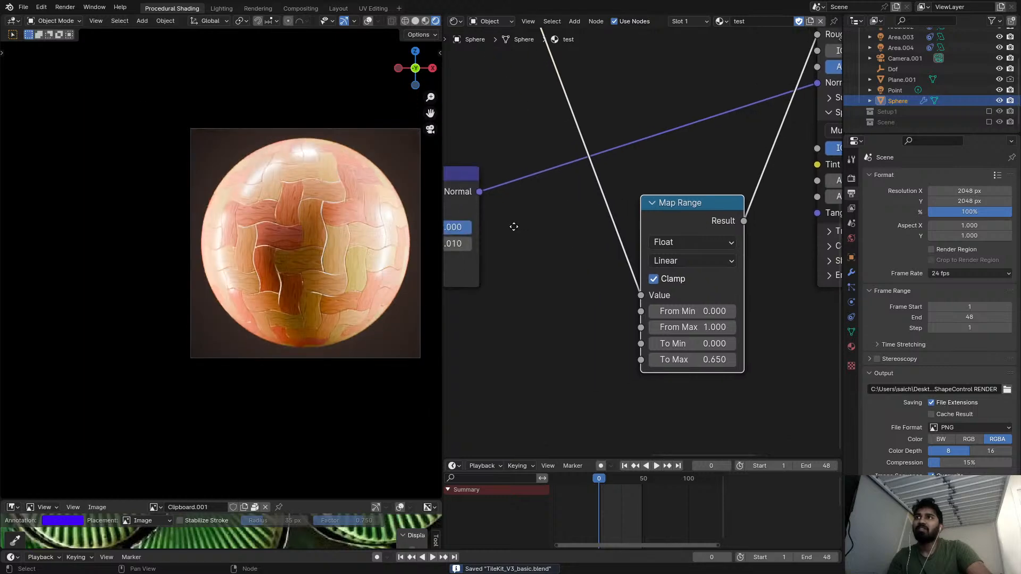
{"action": "scroll", "coordinate": [521, 235], "scroll_direction": "down", "scroll_amount": 12}
{"action": "key", "text": "z"}
{"action": "left_click", "coordinate": [340, 255]}
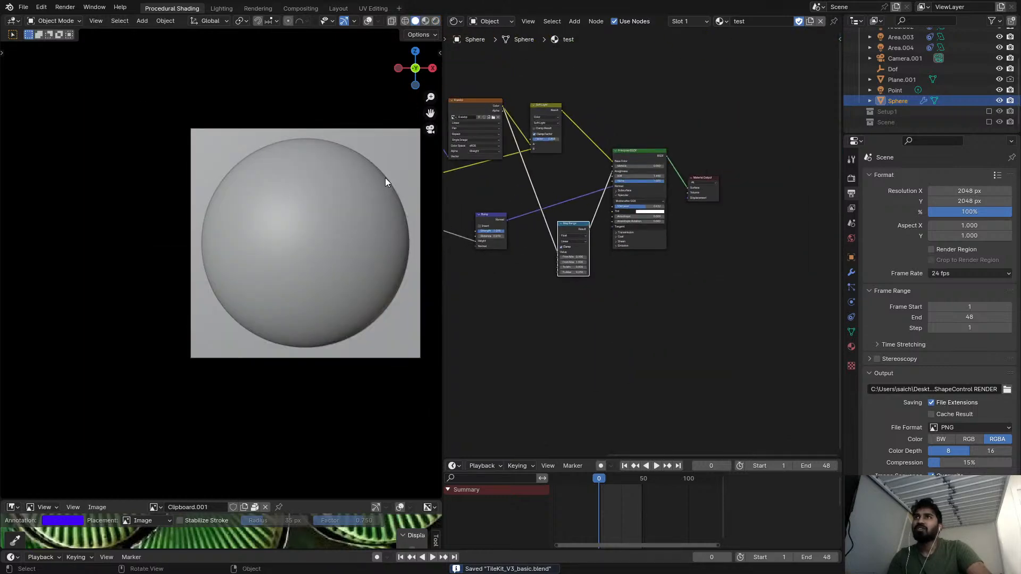
{"action": "middle_click_drag", "start_coordinate": [385, 178], "coordinate": [329, 176], "text": "shift"}
{"action": "scroll", "coordinate": [601, 142], "scroll_direction": "down", "scroll_amount": 5}
{"action": "left_click", "coordinate": [725, 21]}
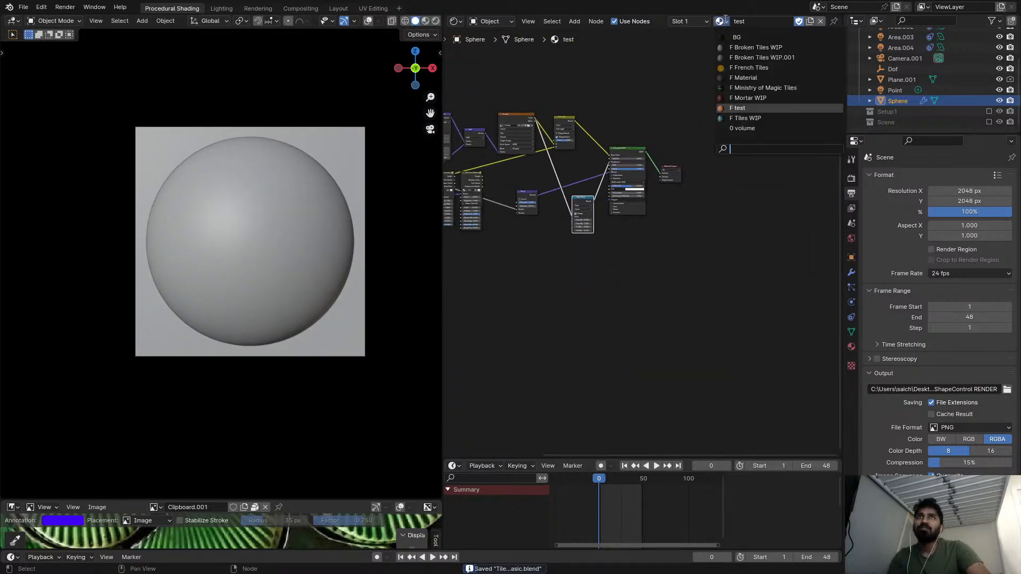
{"action": "left_click", "coordinate": [750, 99]}
{"action": "key", "text": "z"}
{"action": "left_click", "coordinate": [298, 169]}
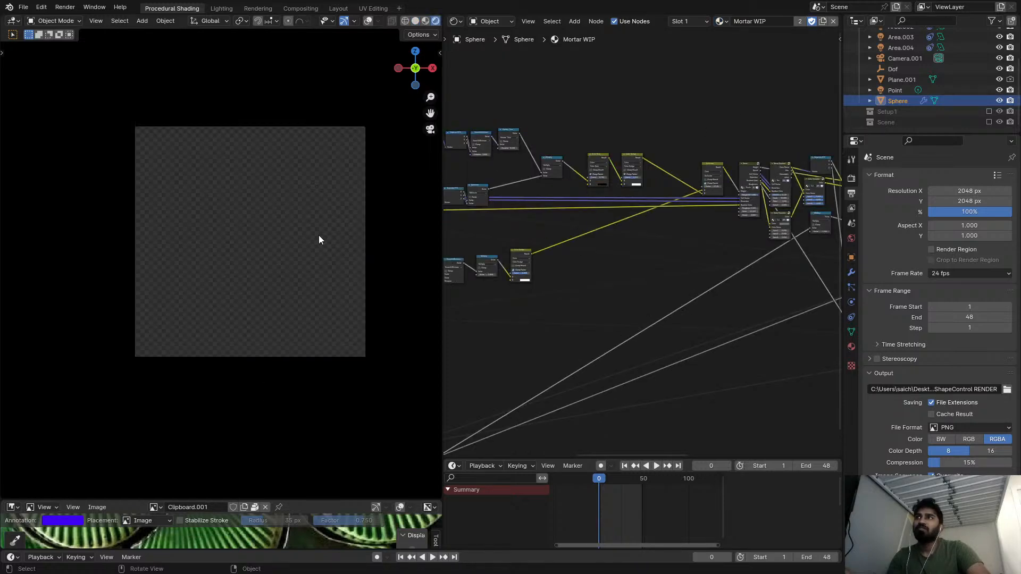
- Switch the sphere to the material named Material and activate the Material Output of its lower node setup
{"action": "left_click", "coordinate": [721, 22]}
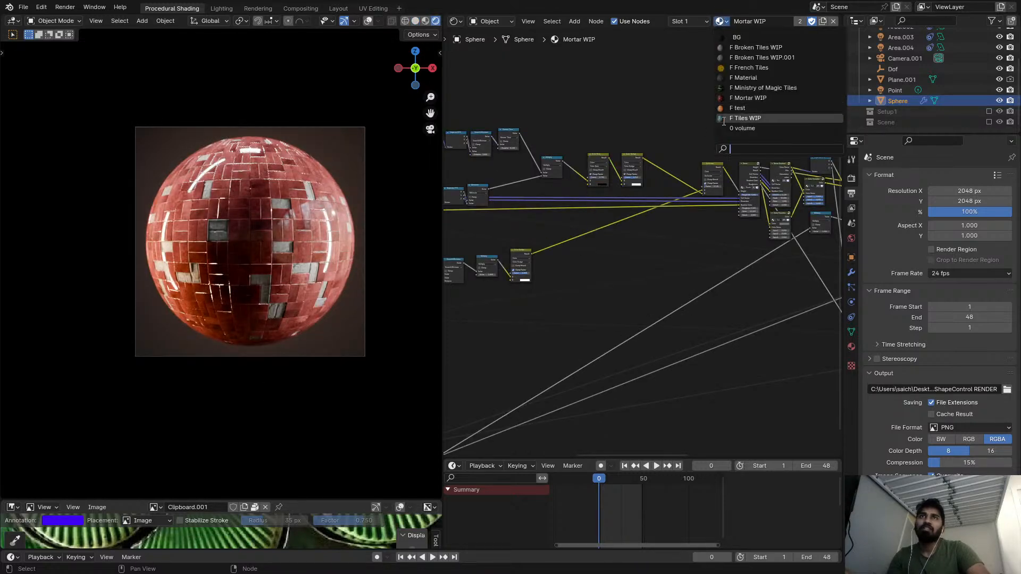
{"action": "left_click", "coordinate": [746, 77]}
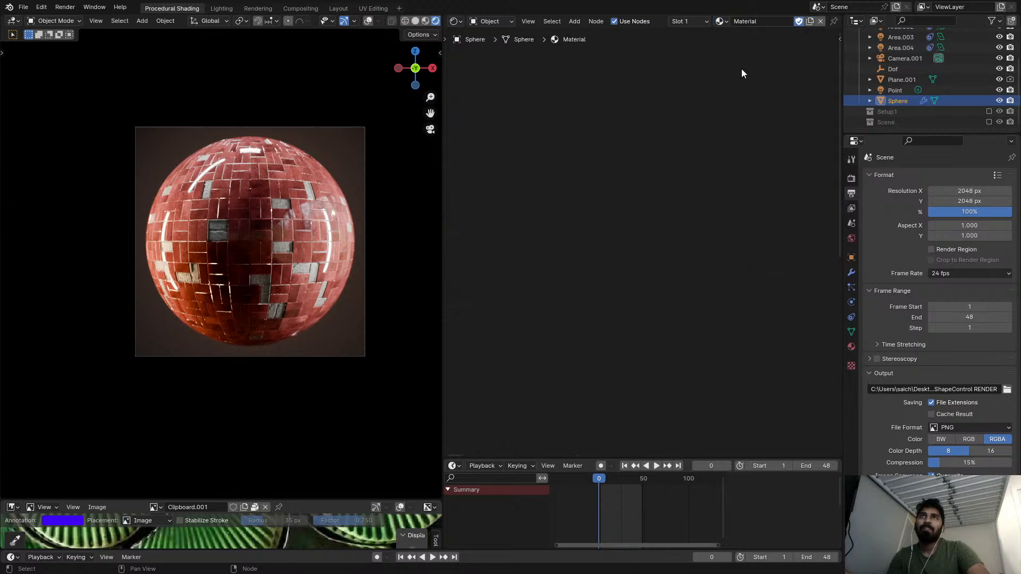
{"action": "scroll", "coordinate": [715, 306], "scroll_direction": "down", "scroll_amount": 4}
{"action": "key", "text": "a"}
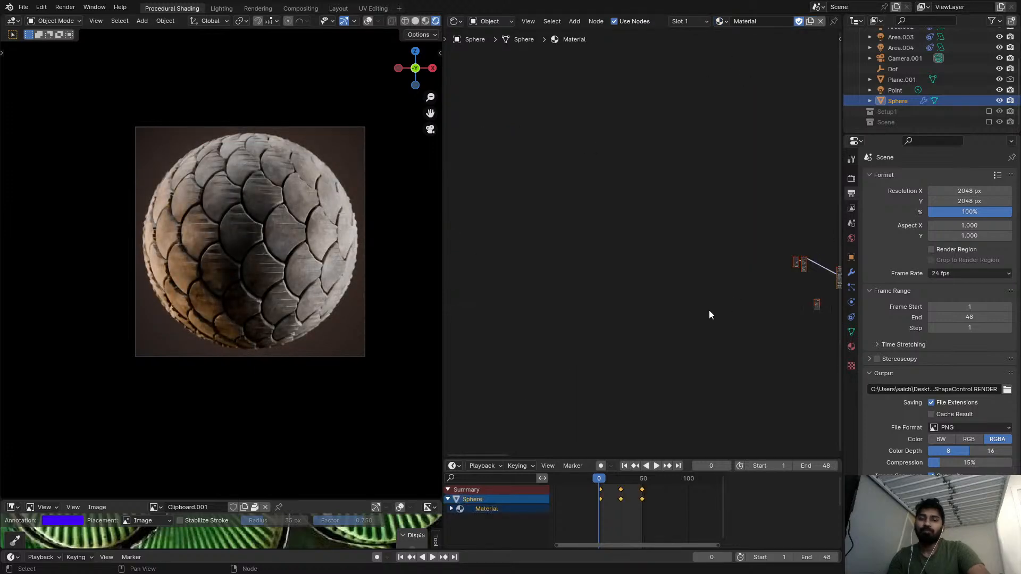
{"action": "key", "text": "KP_Decimal"}
{"action": "scroll", "coordinate": [712, 308], "scroll_direction": "up", "scroll_amount": 9}
{"action": "scroll", "coordinate": [743, 270], "scroll_direction": "up", "scroll_amount": 2}
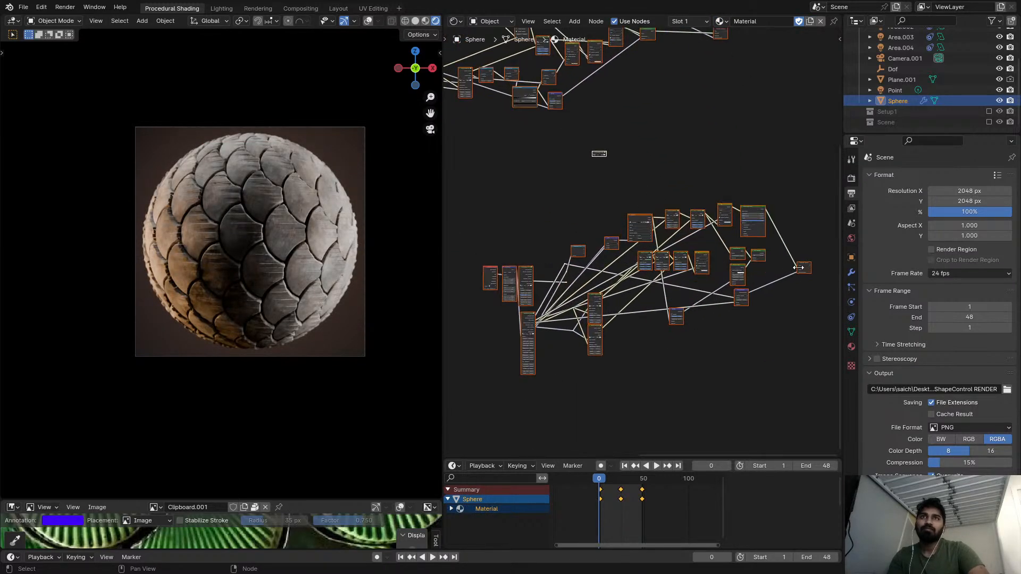
{"action": "left_click", "coordinate": [807, 269]}
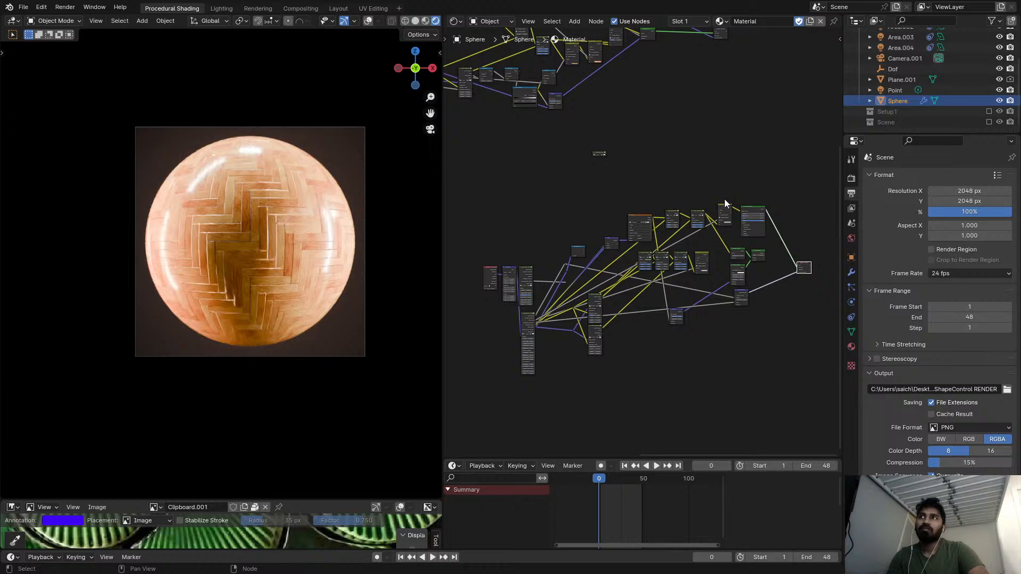
- Switch the sphere to the Tiles WIP material and activate the Material Output of its lowest node setup
{"action": "left_click", "coordinate": [720, 21]}
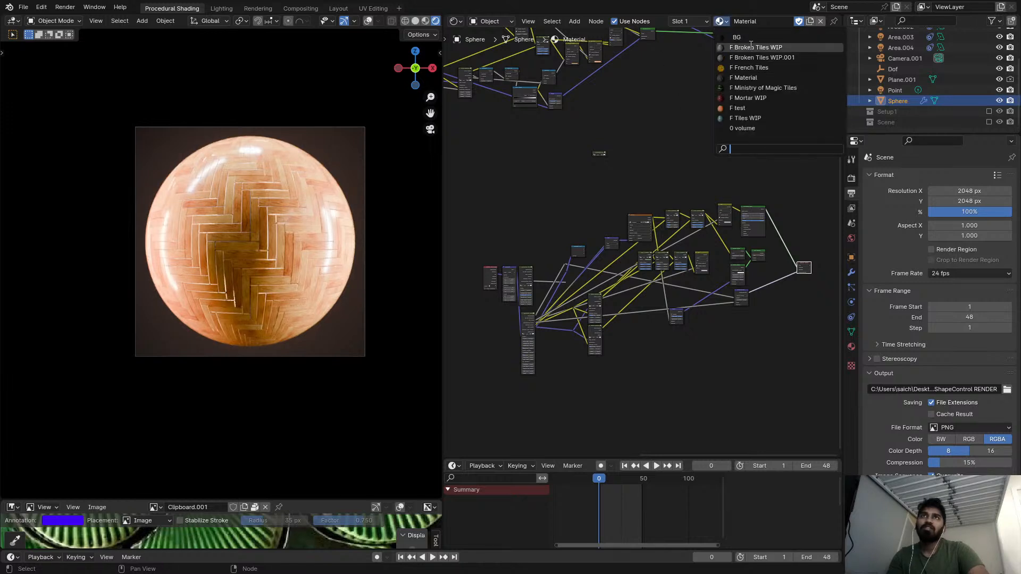
{"action": "left_click", "coordinate": [745, 119]}
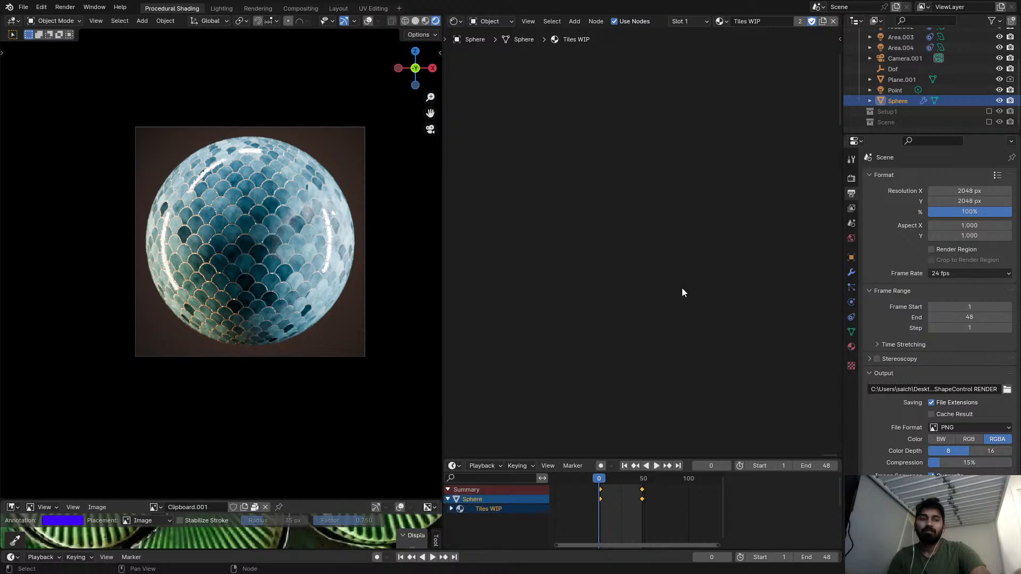
{"action": "key", "text": "Home"}
{"action": "scroll", "coordinate": [715, 197], "scroll_direction": "up", "scroll_amount": 4}
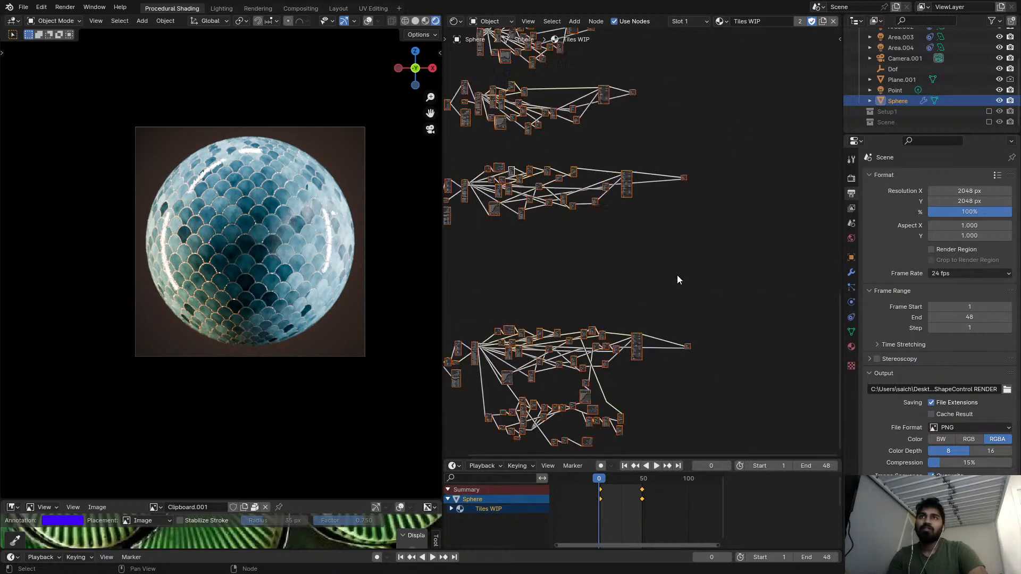
{"action": "scroll", "coordinate": [677, 268], "scroll_direction": "down", "scroll_amount": 8}
{"action": "middle_click_drag", "start_coordinate": [681, 135], "coordinate": [661, 32]}
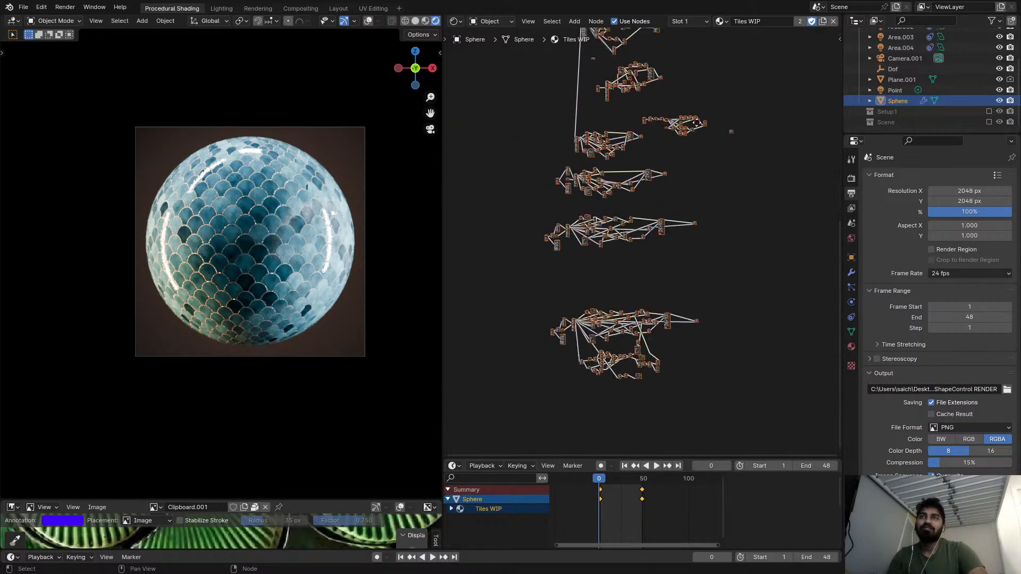
{"action": "scroll", "coordinate": [687, 254], "scroll_direction": "up", "scroll_amount": 6}
{"action": "scroll", "coordinate": [687, 254], "scroll_direction": "up", "scroll_amount": 2}
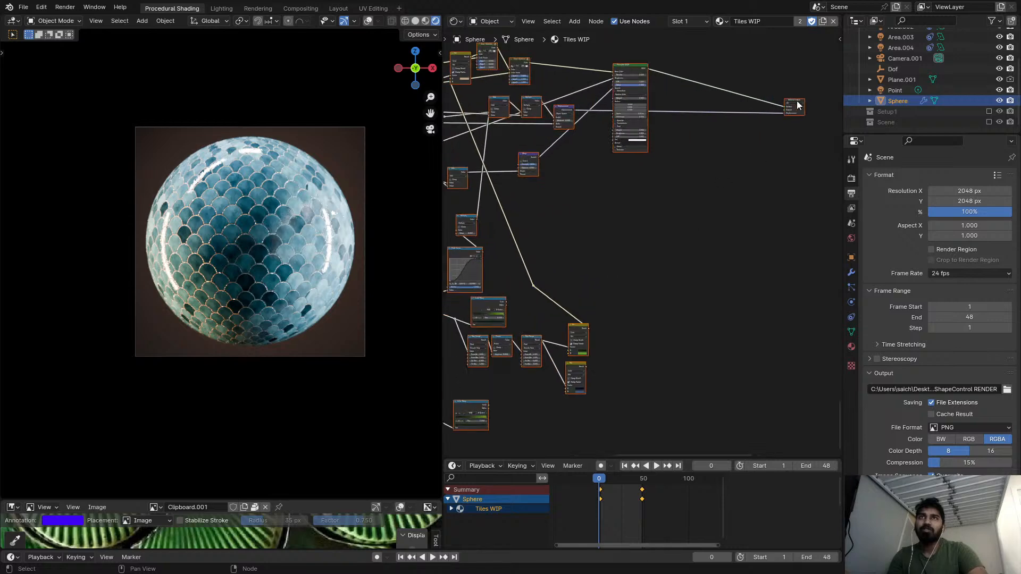
{"action": "left_click", "coordinate": [797, 108]}
{"action": "scroll", "coordinate": [299, 232], "scroll_direction": "up", "scroll_amount": 2}
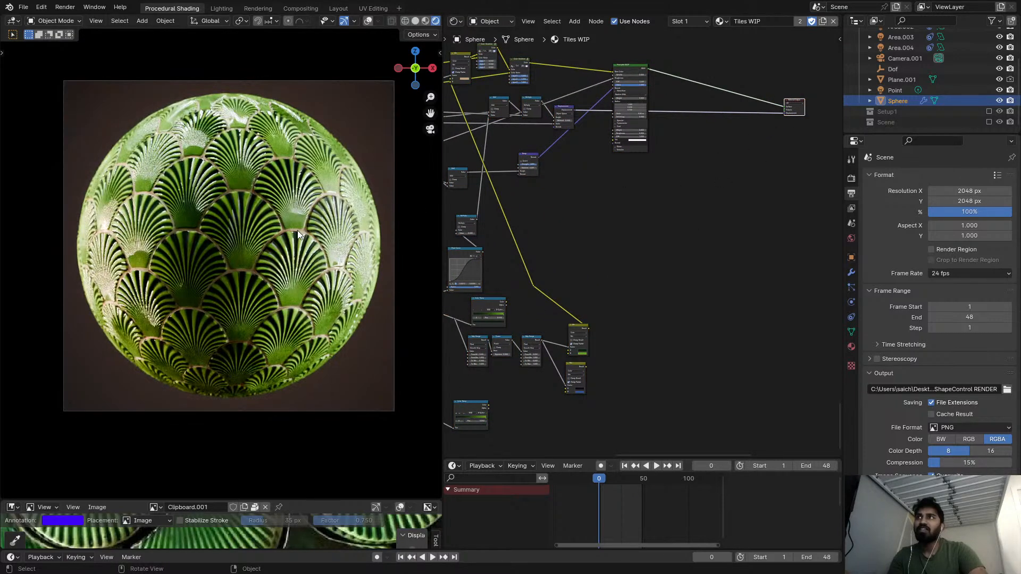
- Save the file and switch the viewport to solid shading
{"action": "key", "text": "ctrl+s"}
{"action": "scroll", "coordinate": [611, 244], "scroll_direction": "left", "scroll_amount": 2, "text": "ctrl"}
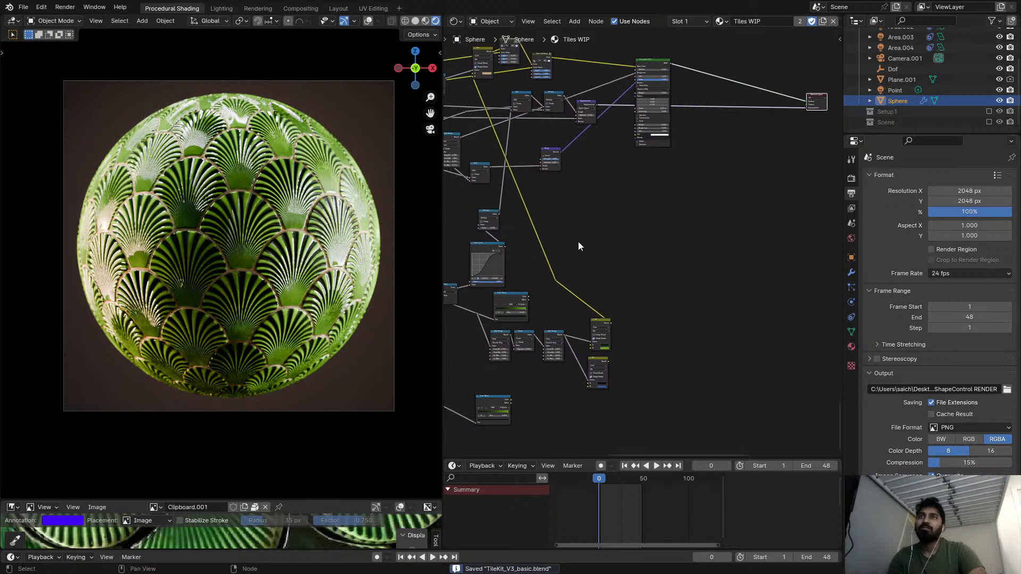
{"action": "key", "text": "z"}
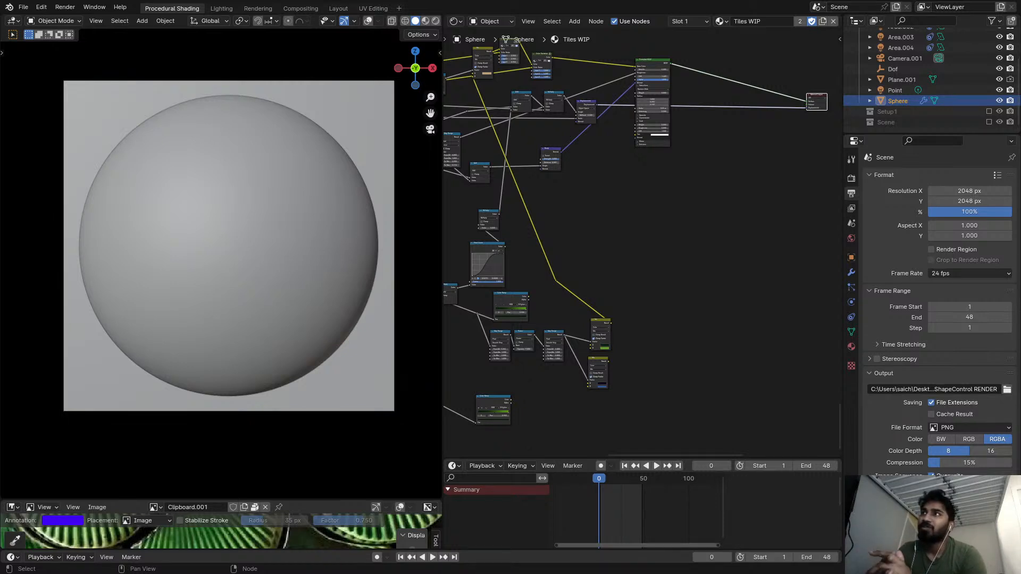
- Open the recent file containing the leaf-pattern plane and show it in rendered shading
{"action": "left_click", "coordinate": [24, 7]}
{"action": "mouse_move", "coordinate": [64, 37]}
{"action": "left_click", "coordinate": [153, 56]}
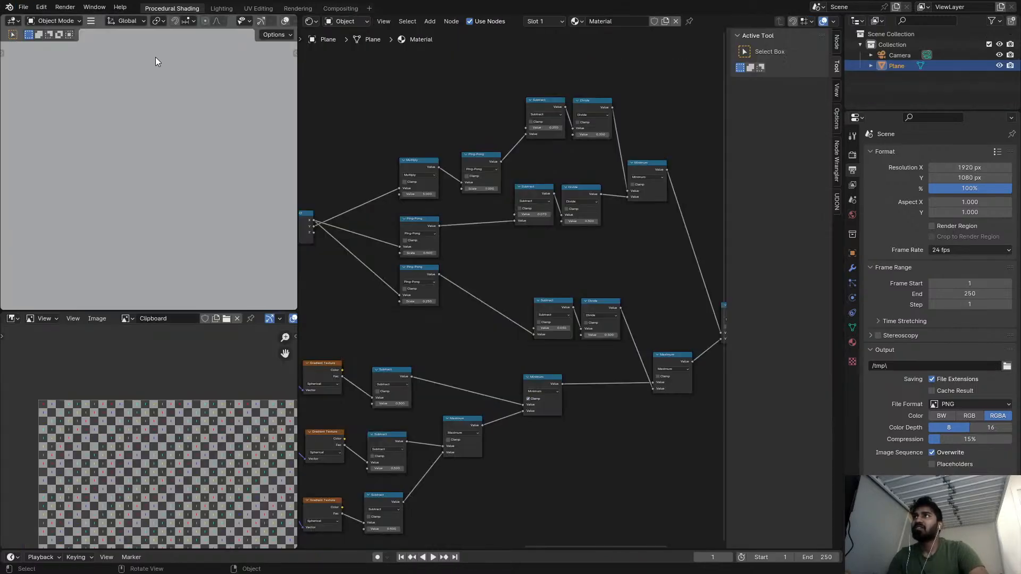
{"action": "key", "text": "z"}
{"action": "left_click", "coordinate": [196, 106]}
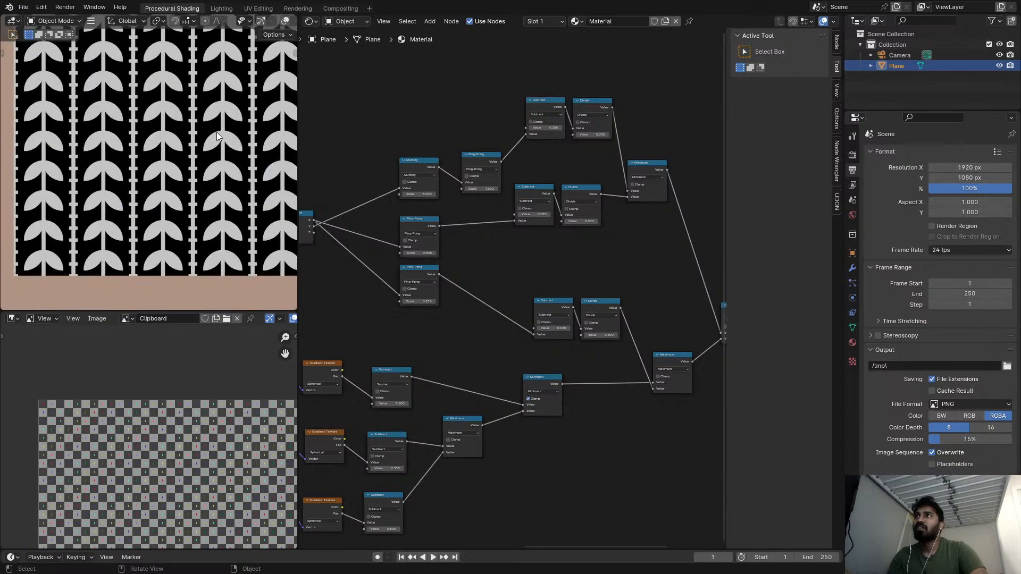
- Copy the Clipboard image from the image editor
{"action": "left_click", "coordinate": [128, 319]}
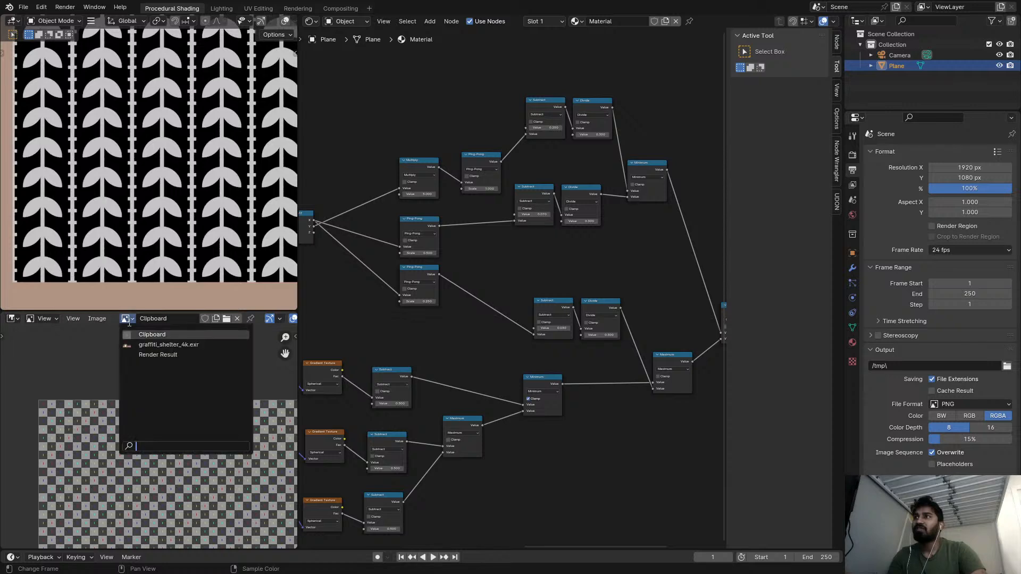
{"action": "left_click", "coordinate": [96, 319]}
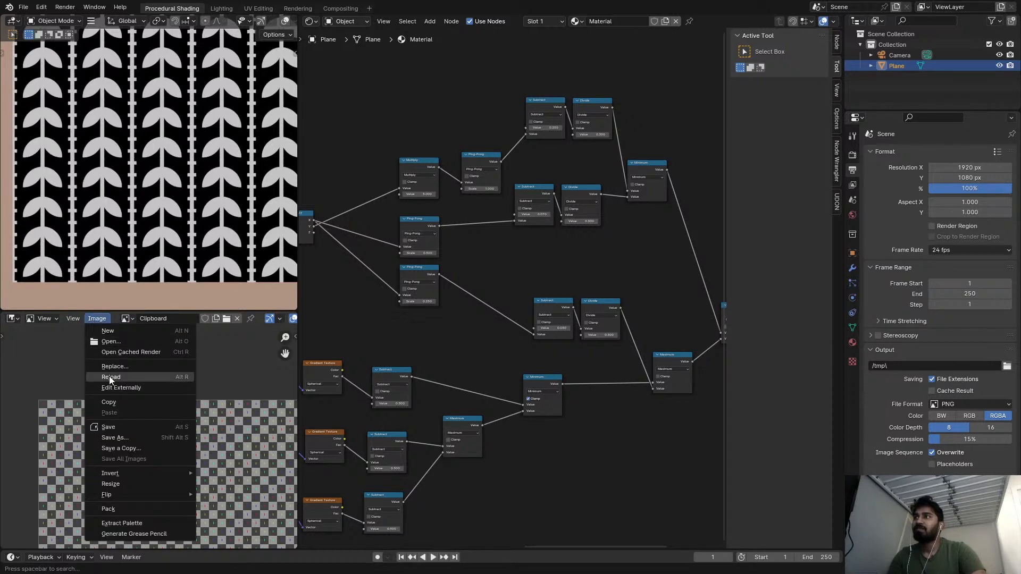
{"action": "left_click", "coordinate": [121, 404]}
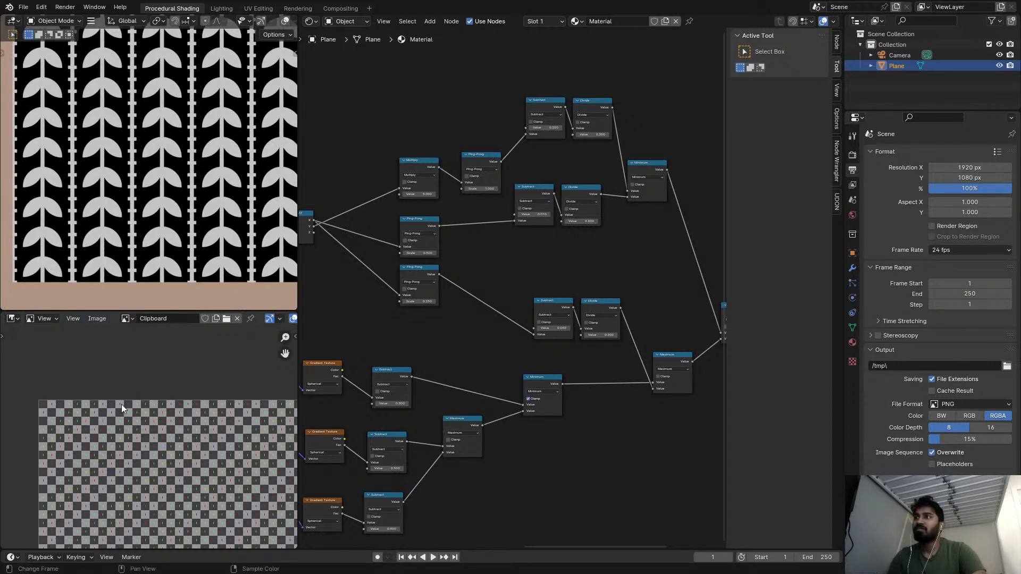
{"action": "scroll", "coordinate": [189, 188], "scroll_direction": "down", "scroll_amount": 4}
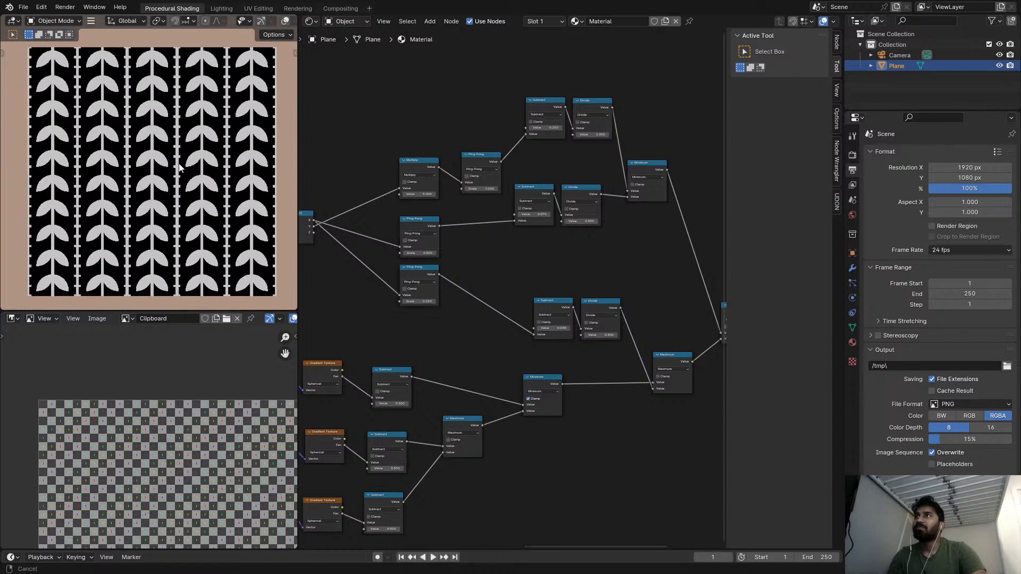